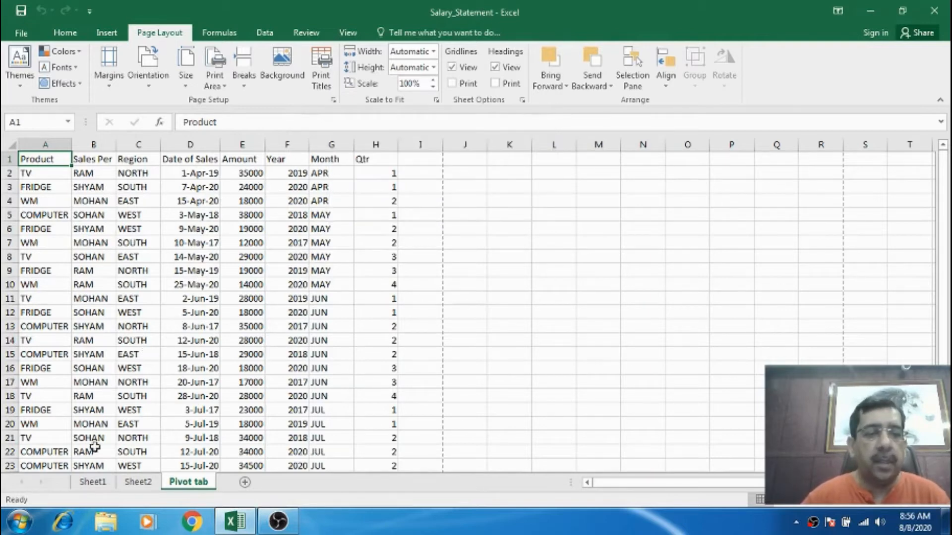
Switch to Sheet1 and select cell A1 of the salary table.
left_click(94, 482)
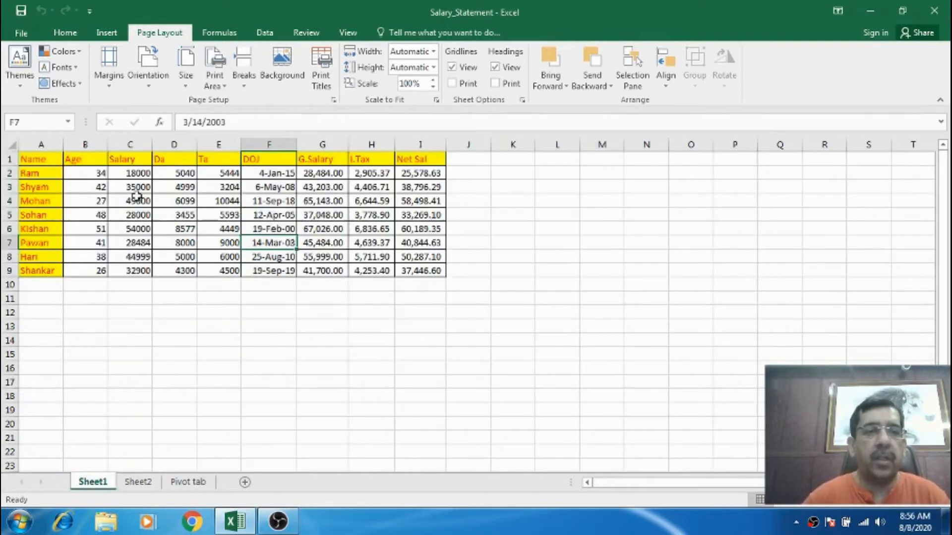
left_click(48, 160)
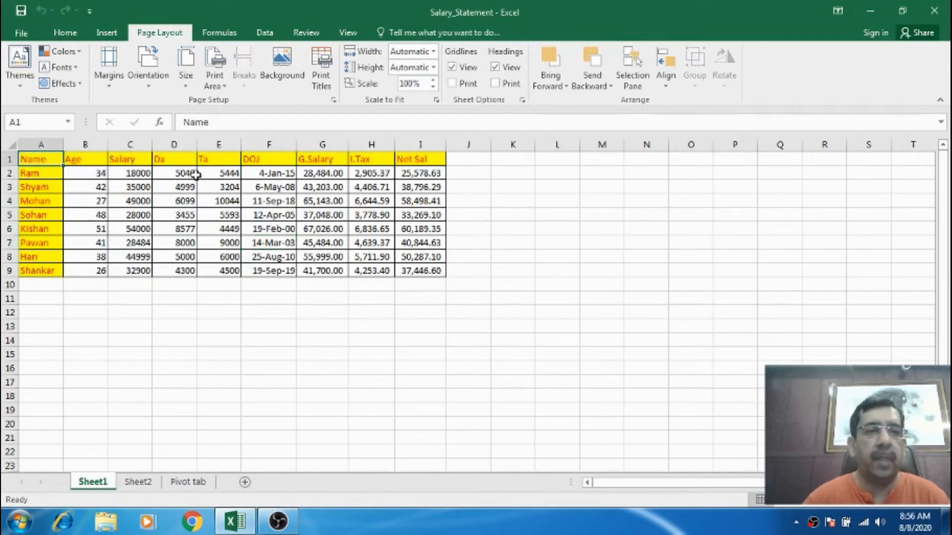
left_click(71, 157)
left_click(53, 158)
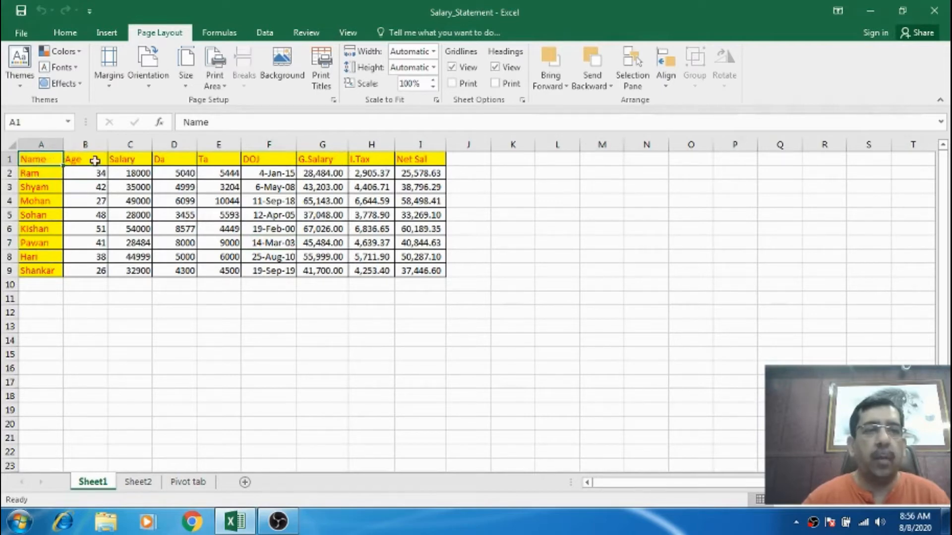
Try to set the first page number to 3 in Page Setup.
left_click(334, 99)
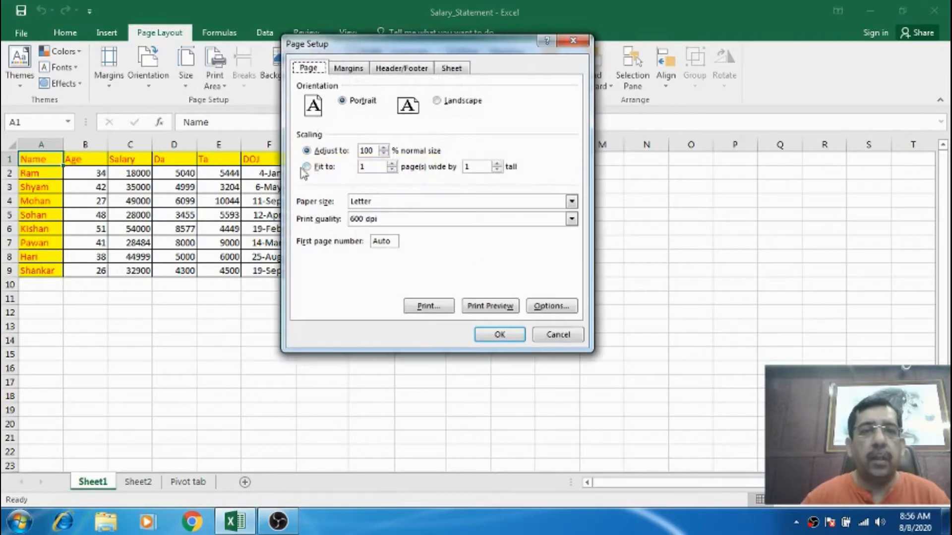
left_click_drag(375, 51, 463, 108)
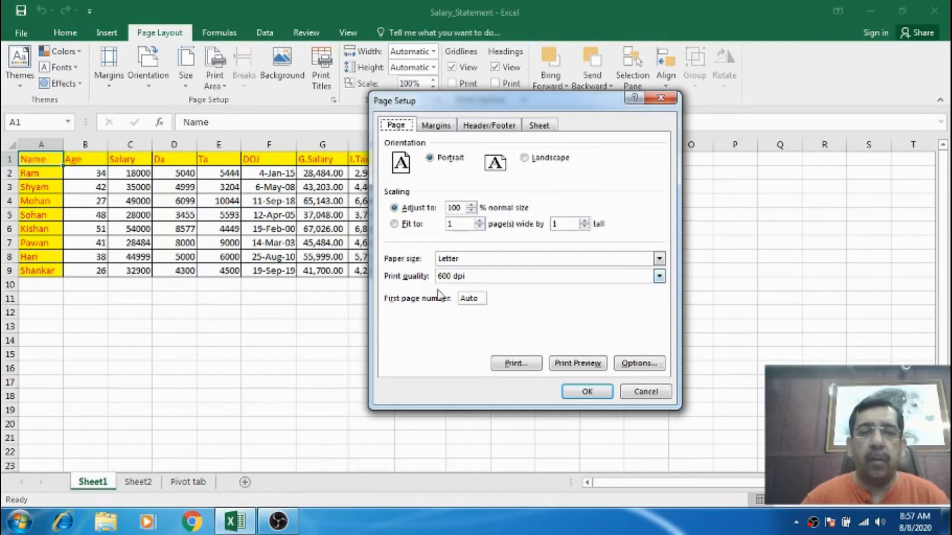
left_click(468, 302)
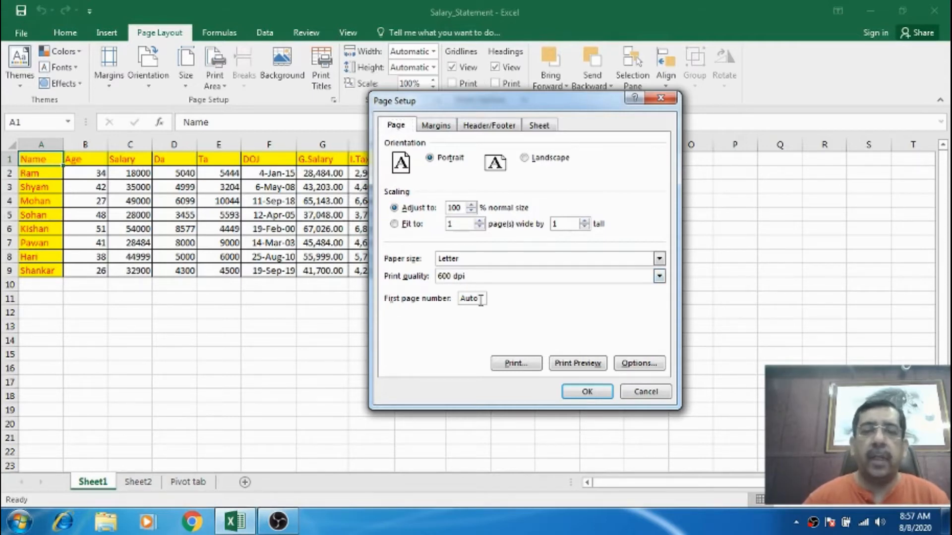
left_click_drag(480, 301, 460, 301)
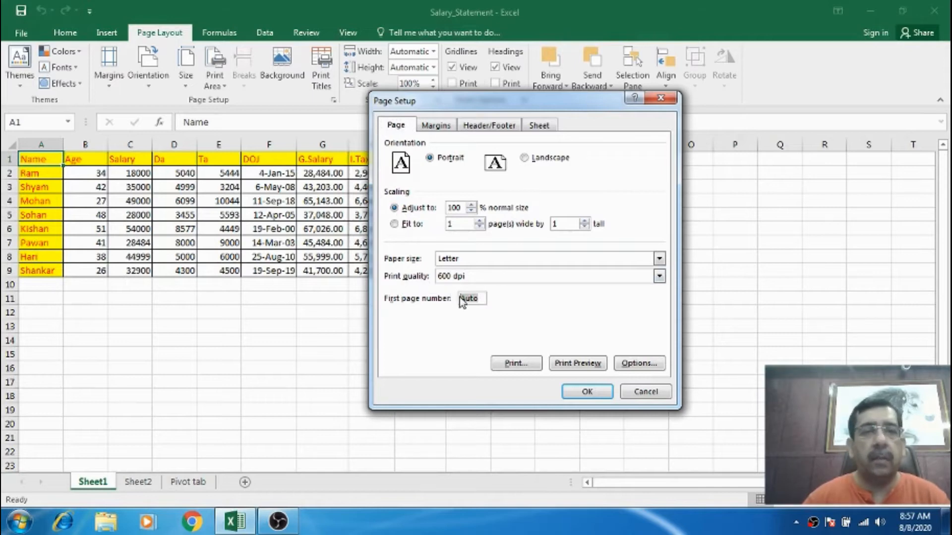
type("3")
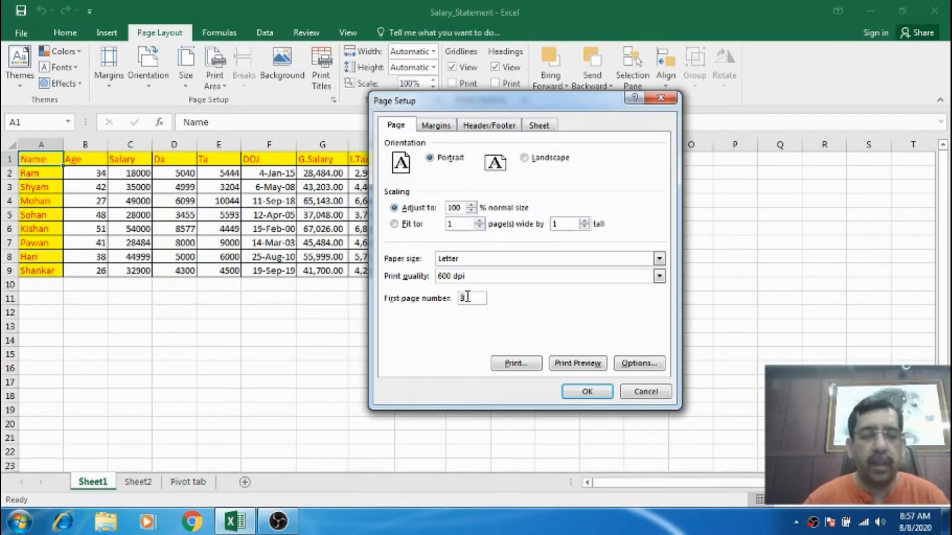
key("Return")
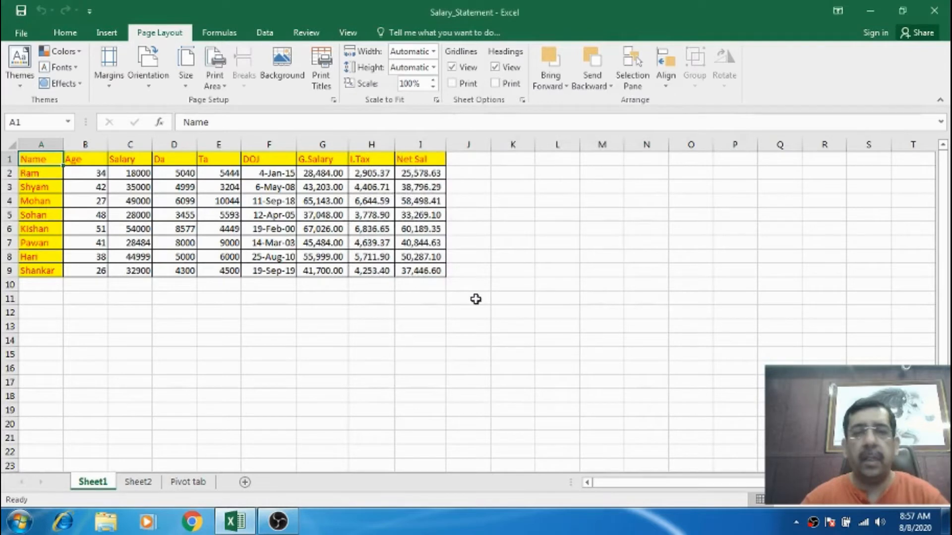
Add a Page 1 header and a Sheet1 footer in Page Setup, and preview the printed page.
left_click(333, 99)
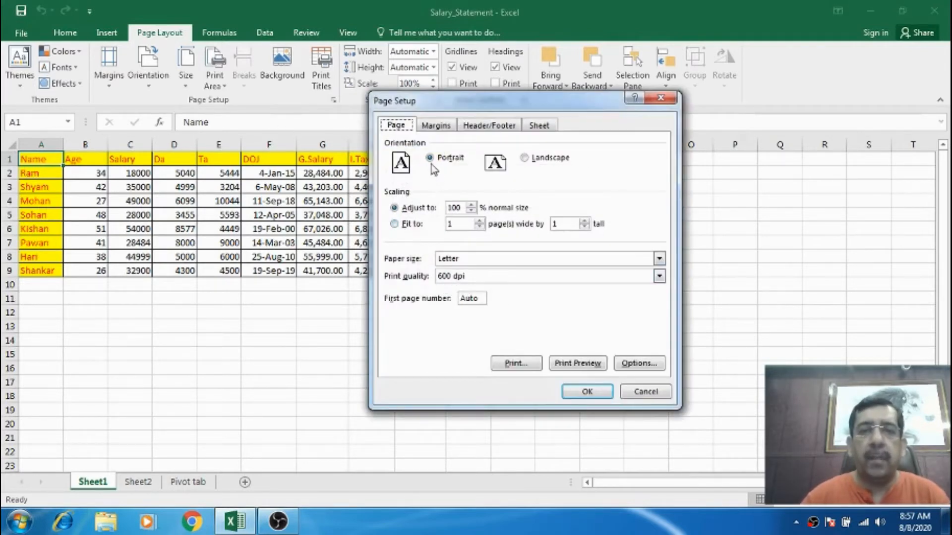
left_click(439, 125)
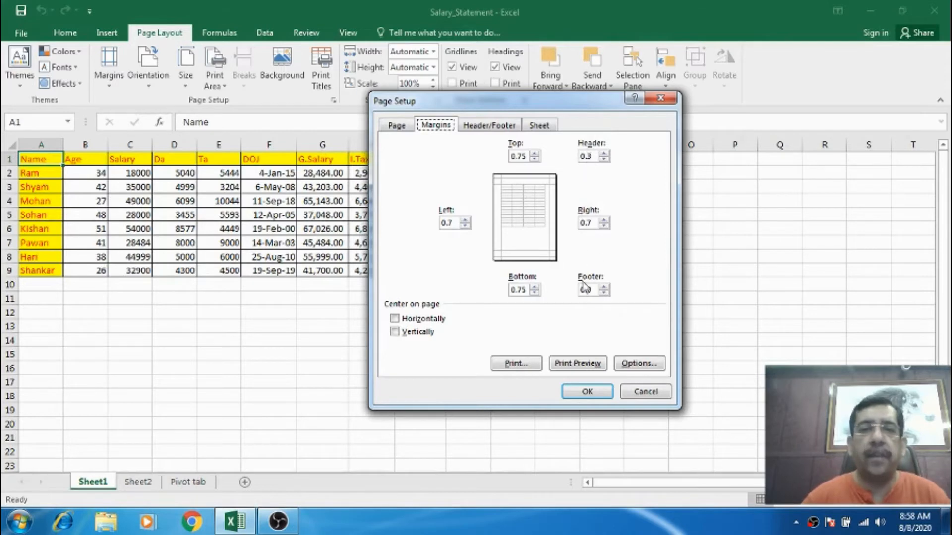
left_click(490, 129)
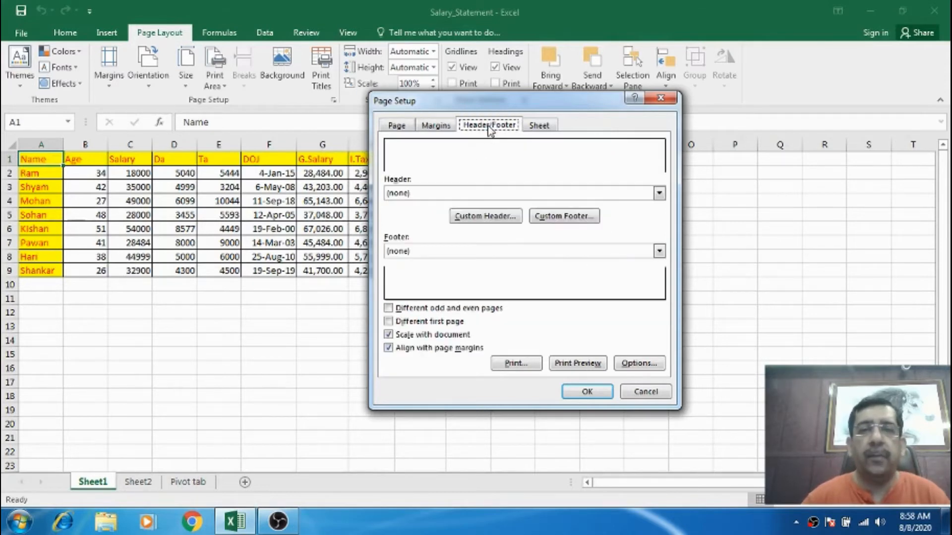
left_click(424, 192)
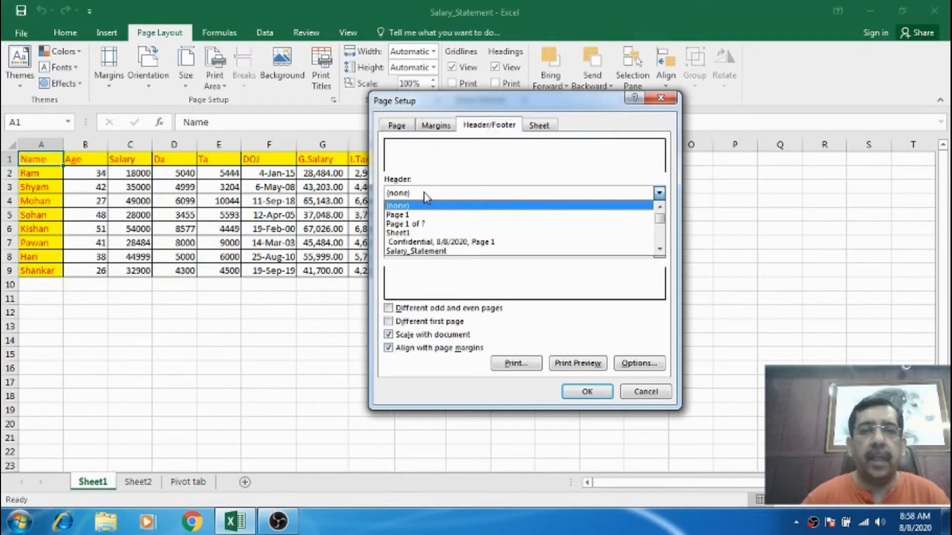
left_click(416, 214)
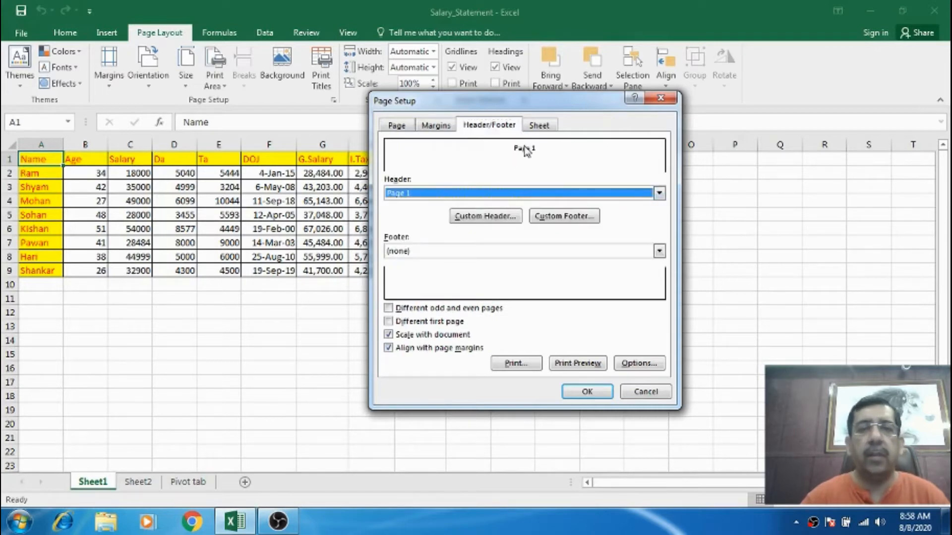
left_click(659, 251)
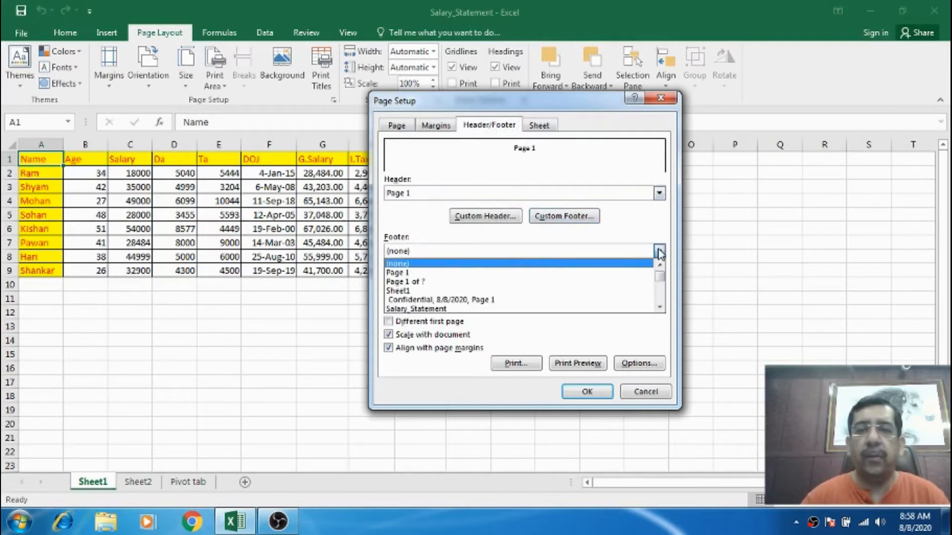
left_click(418, 291)
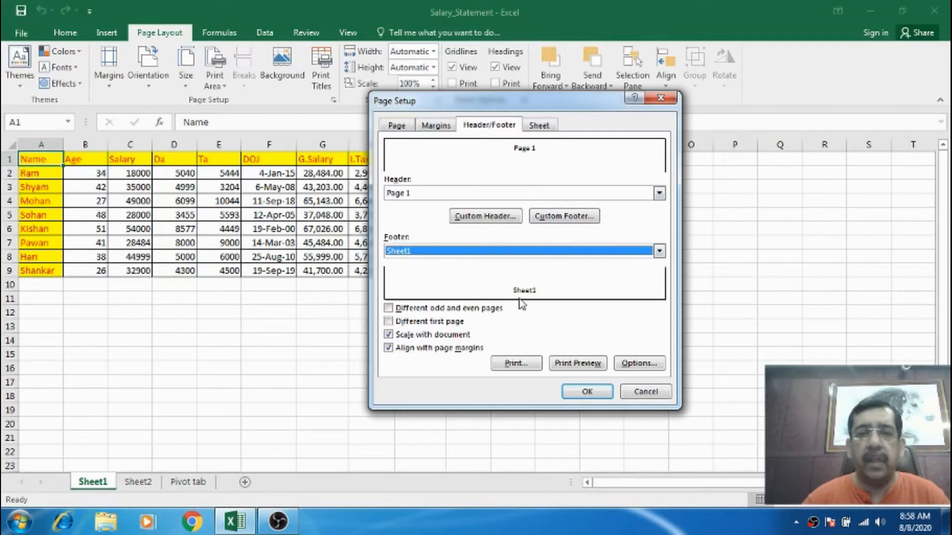
left_click(564, 367)
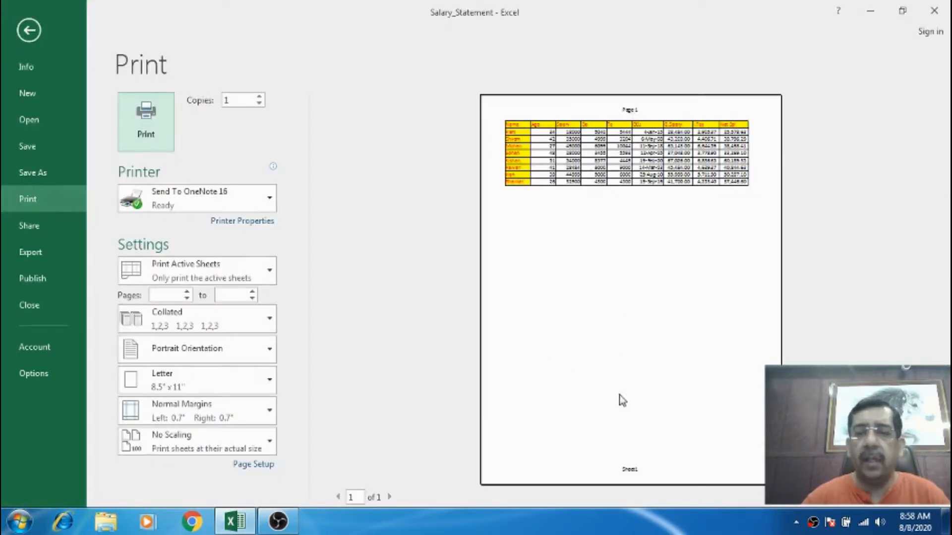
key("Escape")
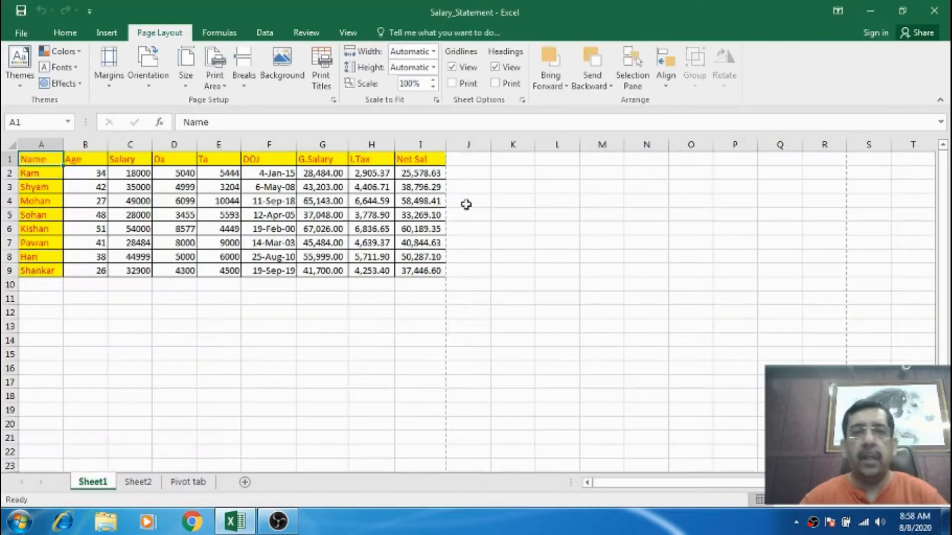
Set the first page number to 5 in Page Setup and preview the printed page.
left_click(334, 101)
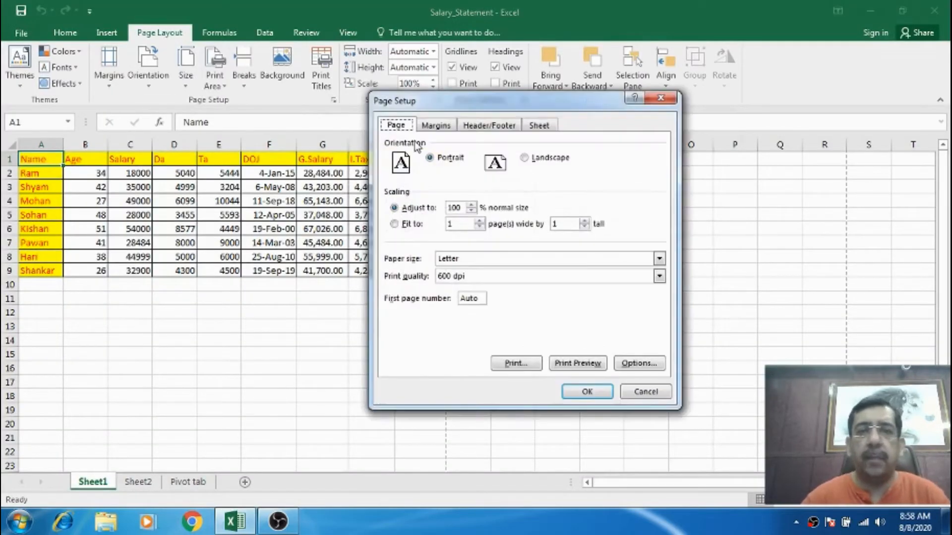
left_click(473, 297)
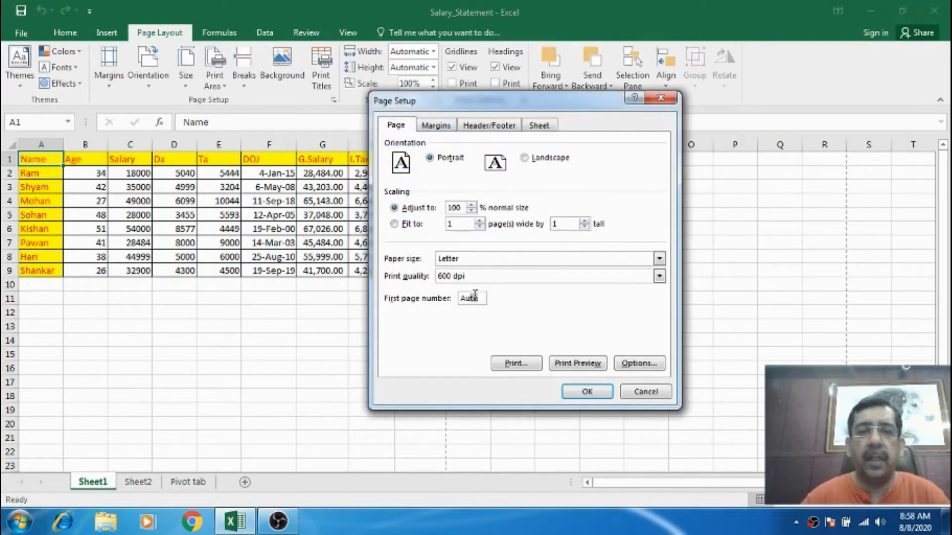
type("5")
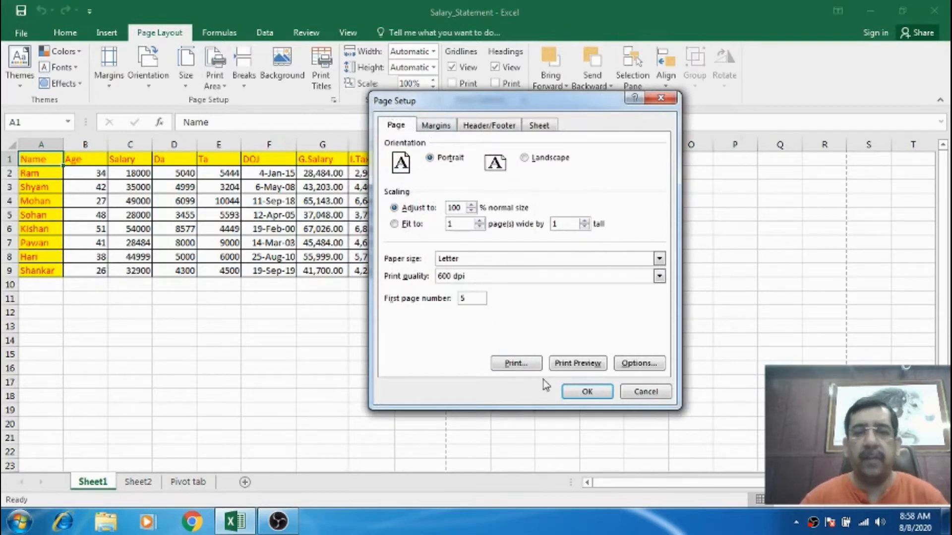
left_click(586, 367)
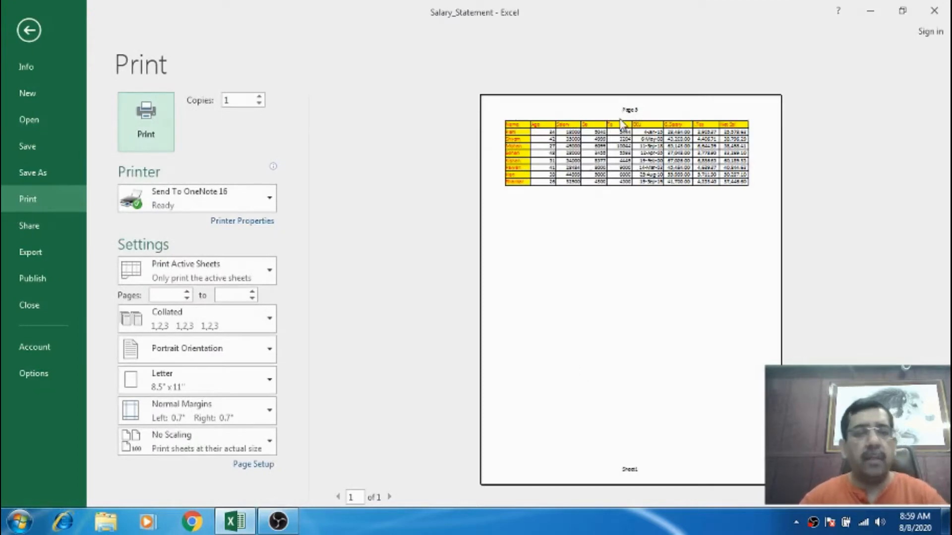
key("Escape")
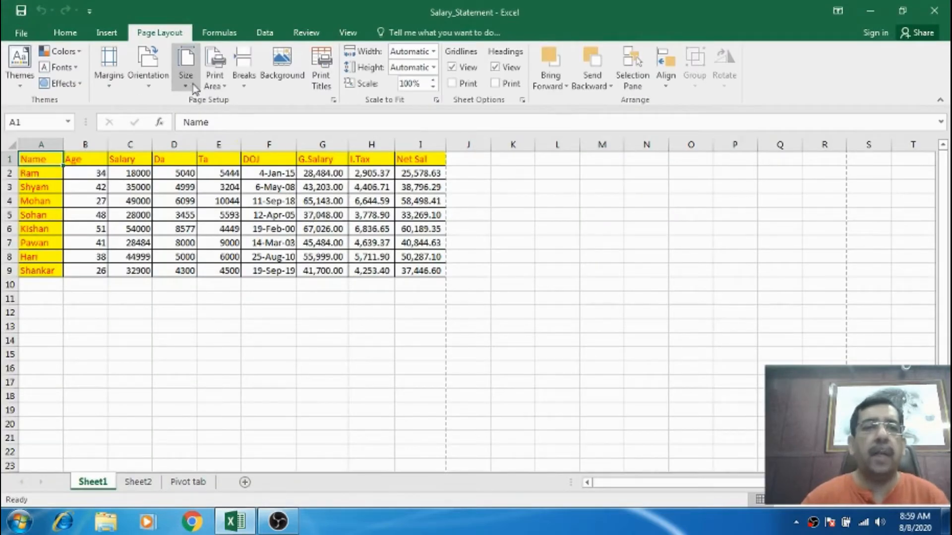
Raise the top and bottom page margins to 1.25 and preview the printed page.
left_click(333, 100)
left_click(467, 297)
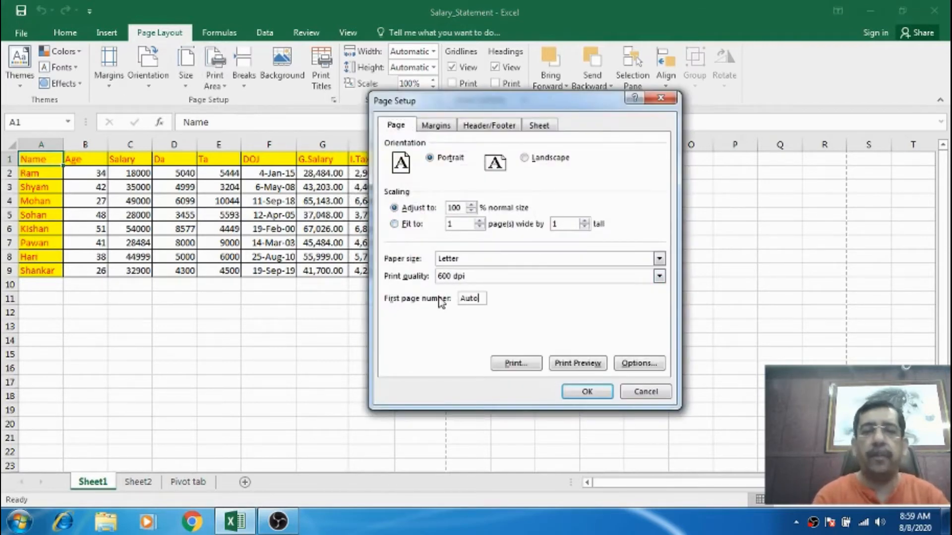
left_click(449, 127)
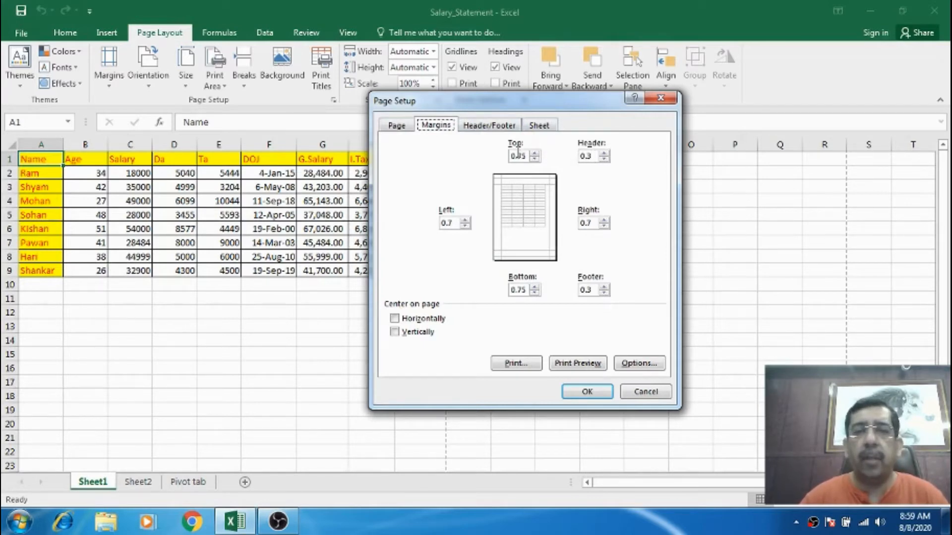
left_click(534, 153)
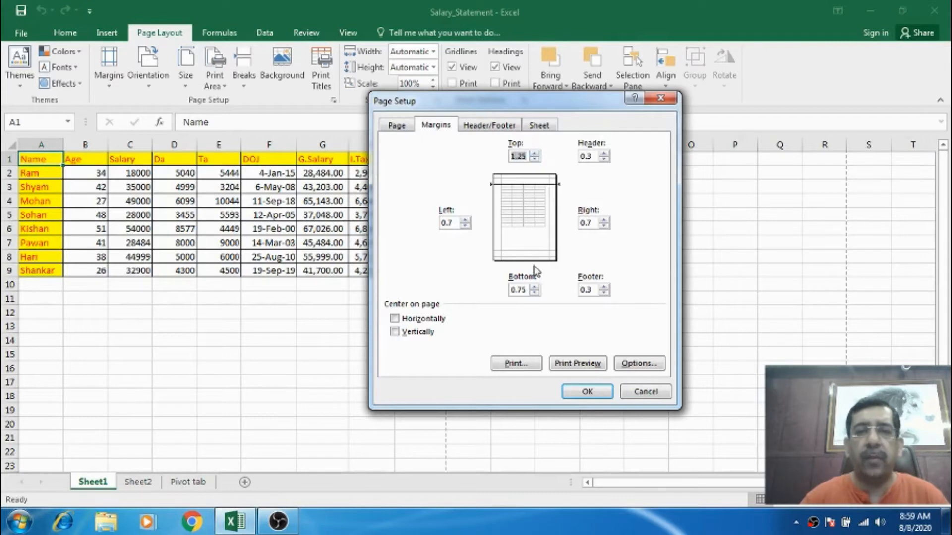
left_click(535, 287)
left_click(534, 288)
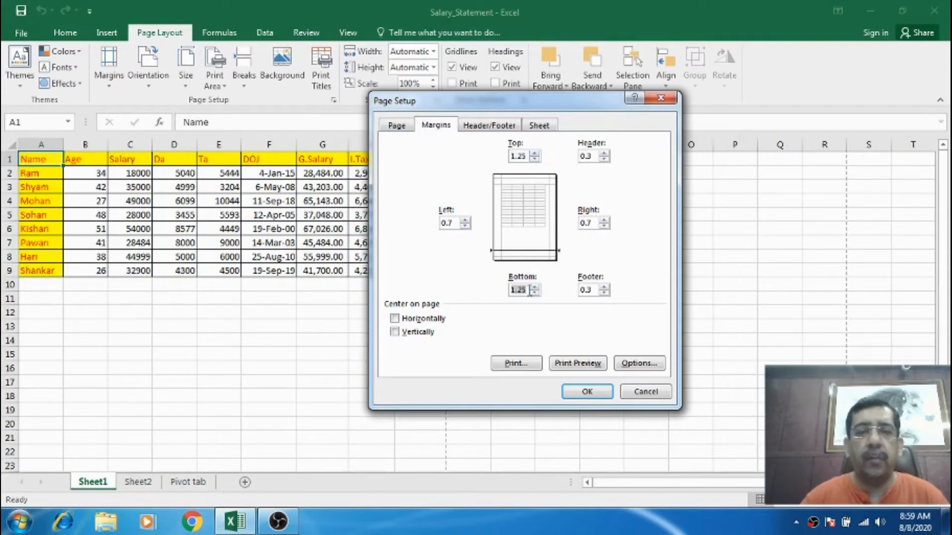
left_click(578, 363)
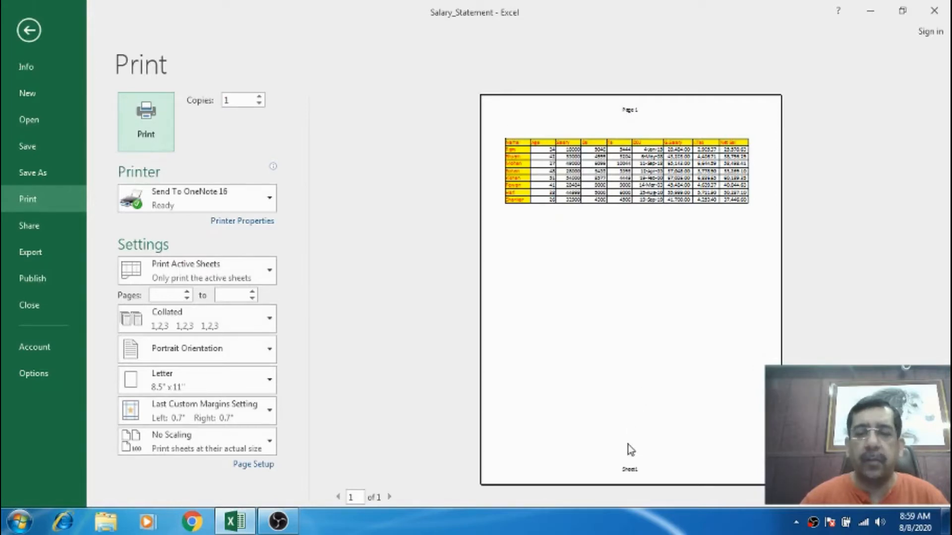
key("Escape")
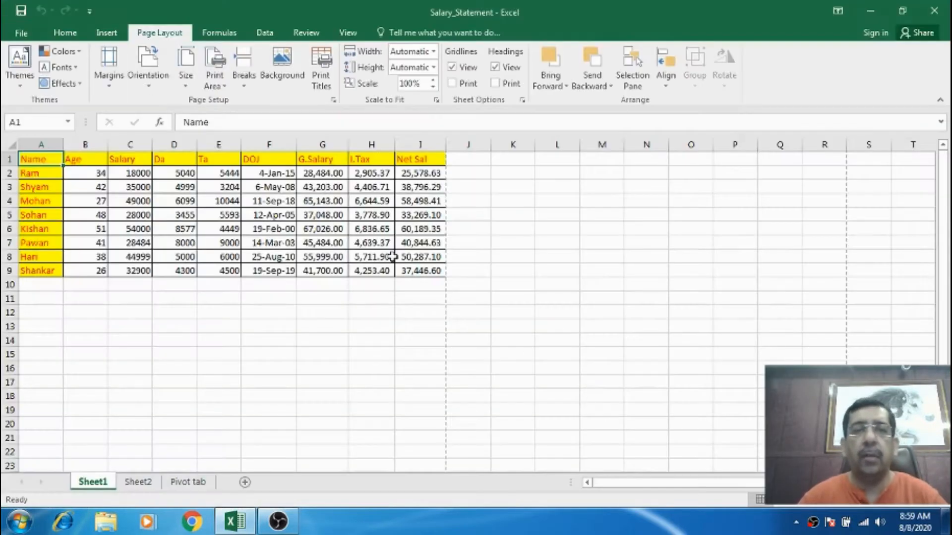
Set the header and footer margins to 0.8 and preview the printed page.
left_click(333, 99)
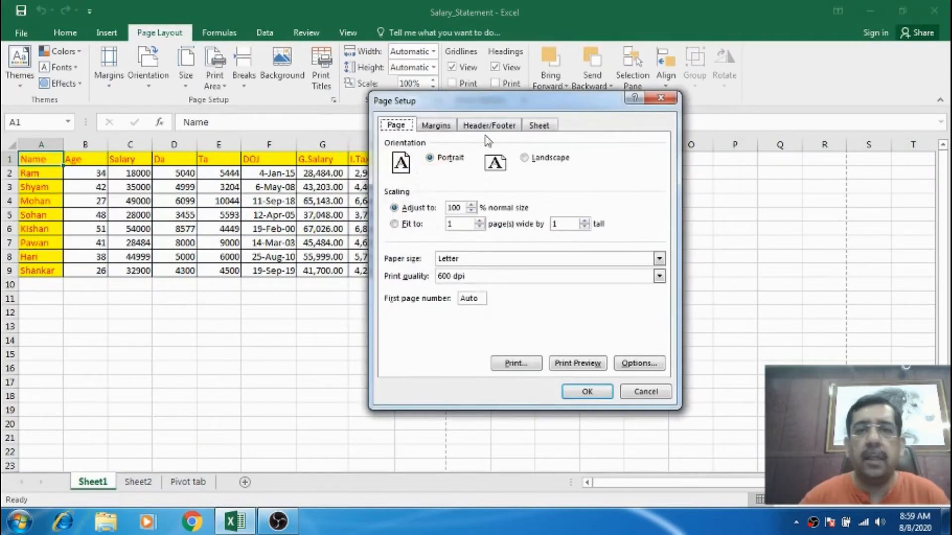
left_click(436, 126)
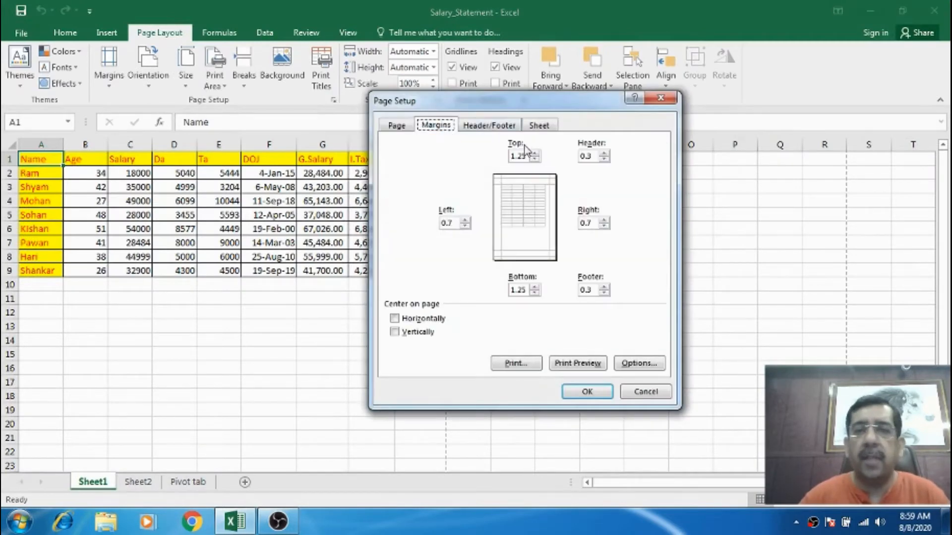
left_click(604, 153)
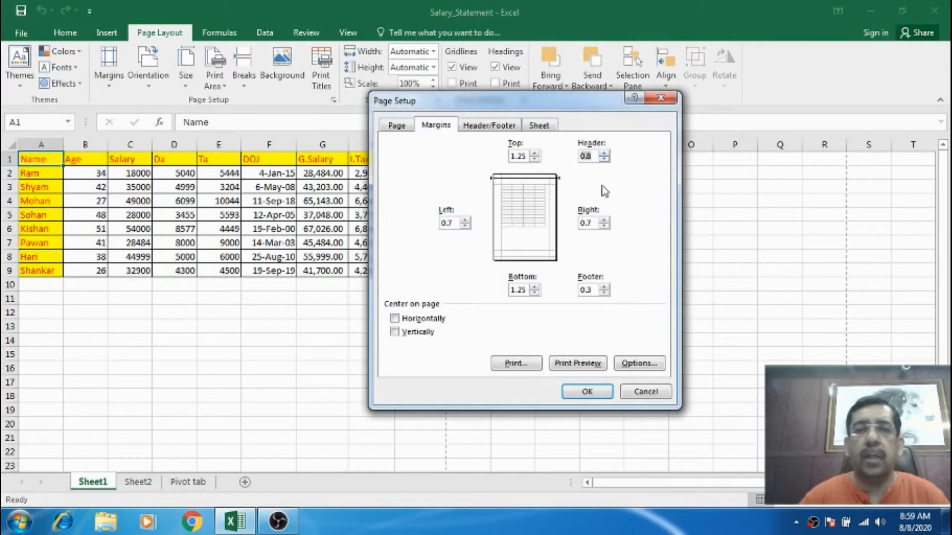
left_click(604, 288)
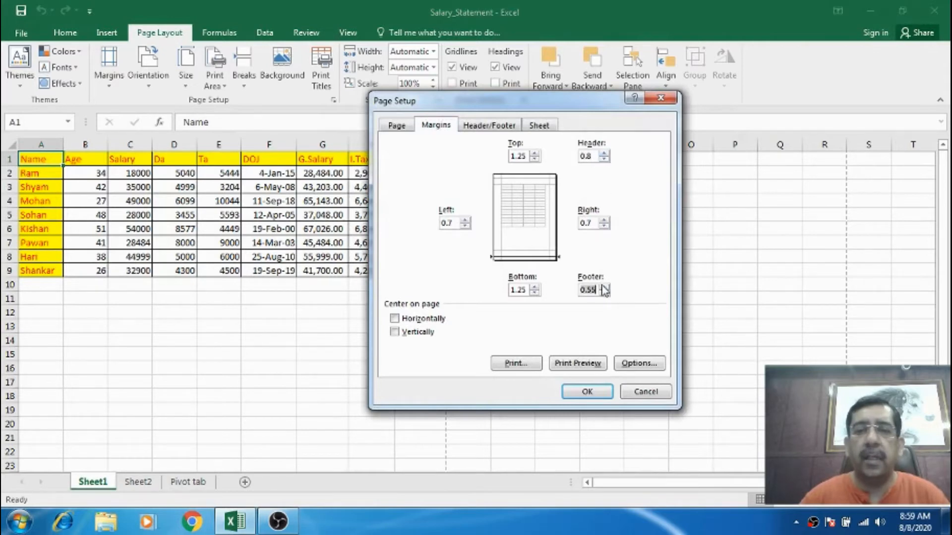
left_click(581, 364)
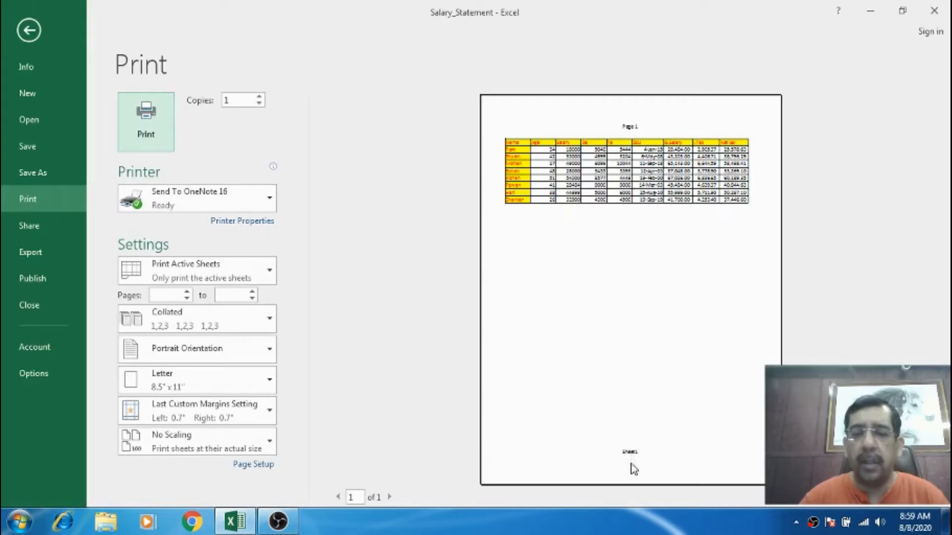
key("Escape")
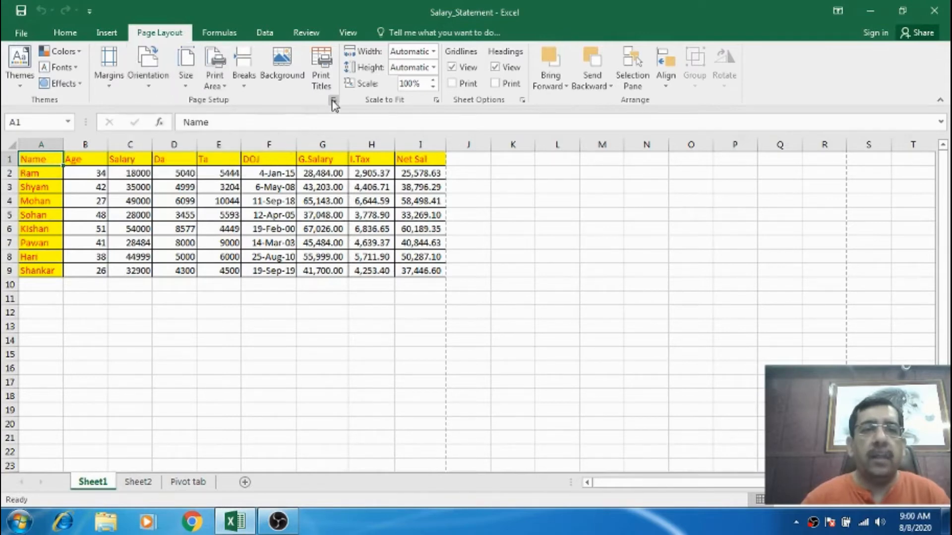
Lower the header and footer margins to 0.55 in Page Setup and preview the printed page.
left_click(332, 100)
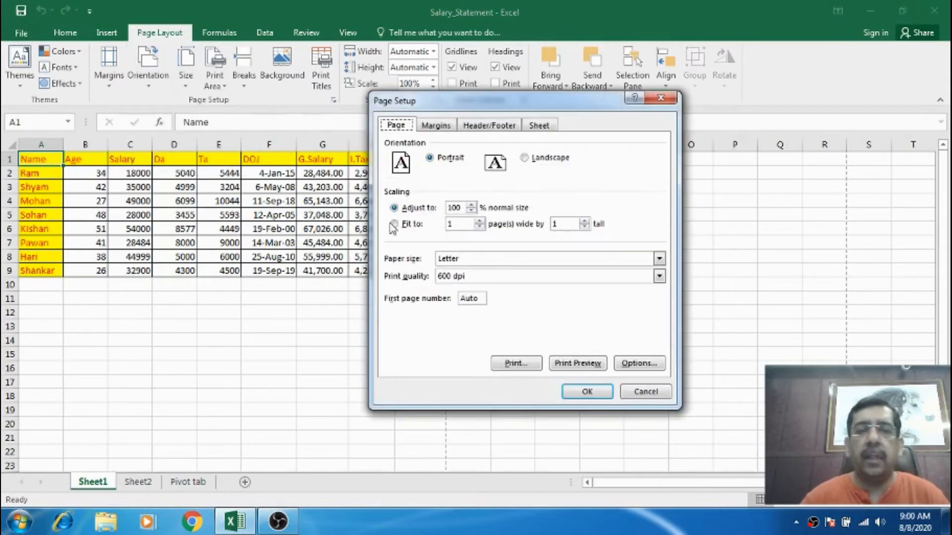
left_click(490, 126)
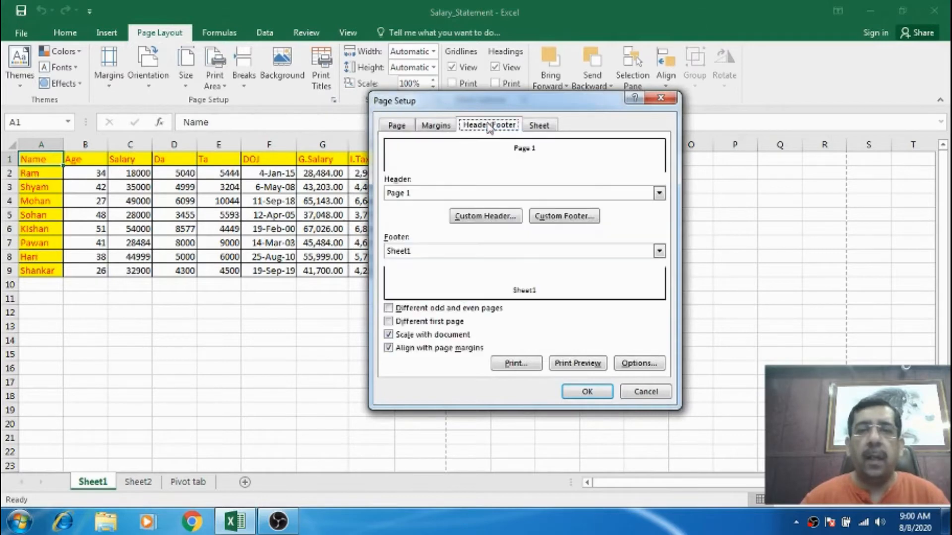
left_click(451, 124)
left_click(603, 158)
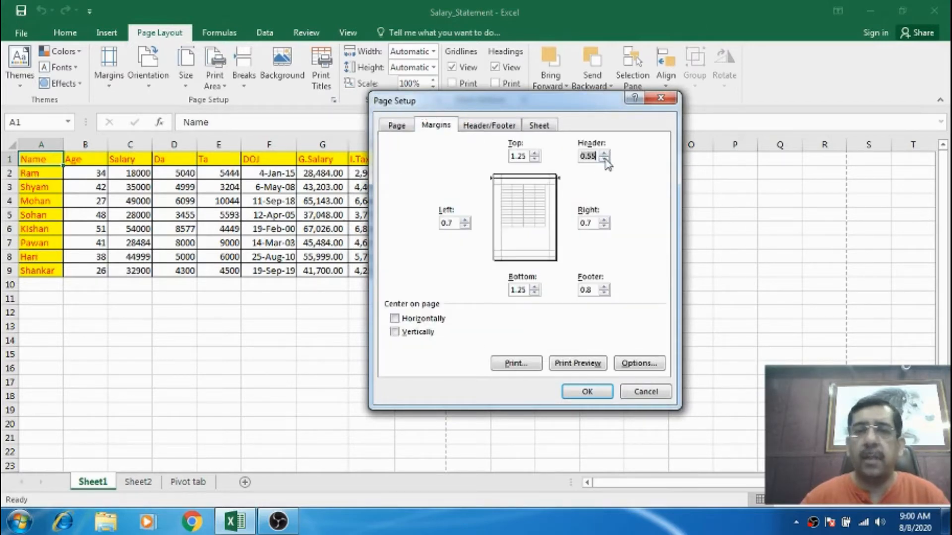
left_click(604, 293)
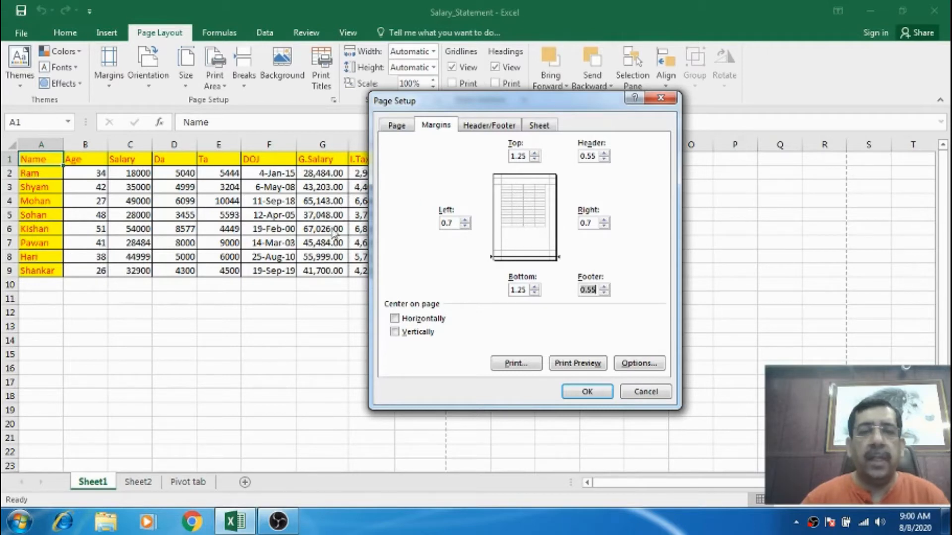
left_click(581, 366)
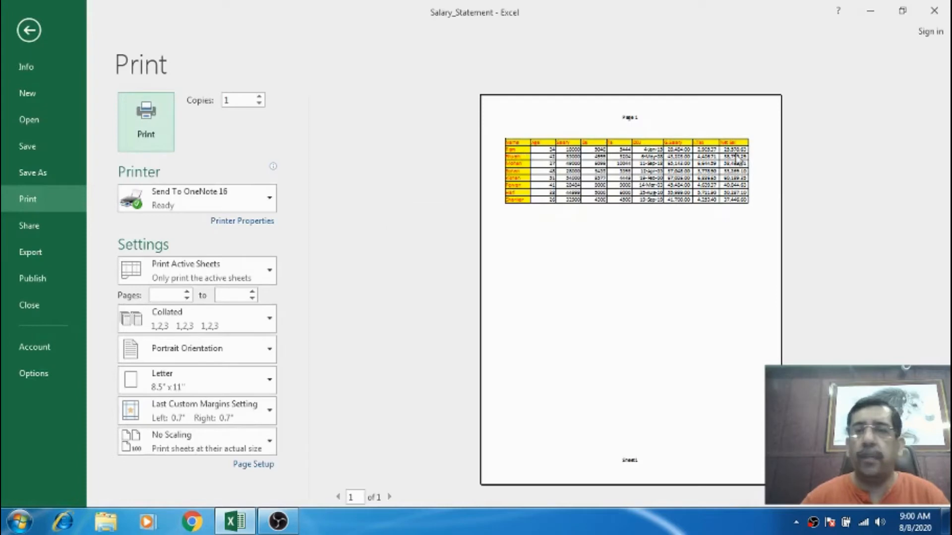
key("Escape")
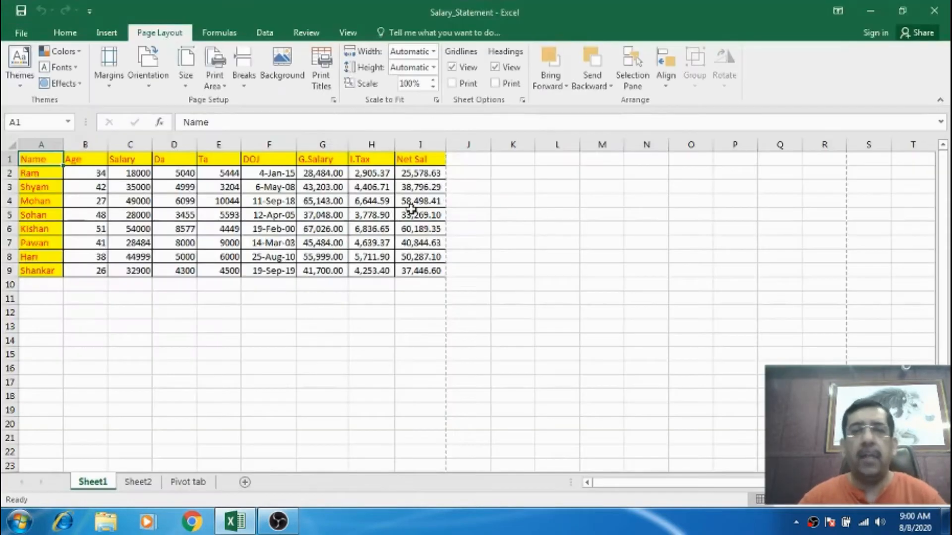
Center the table on the page horizontally and vertically, and preview the printed page.
left_click(333, 103)
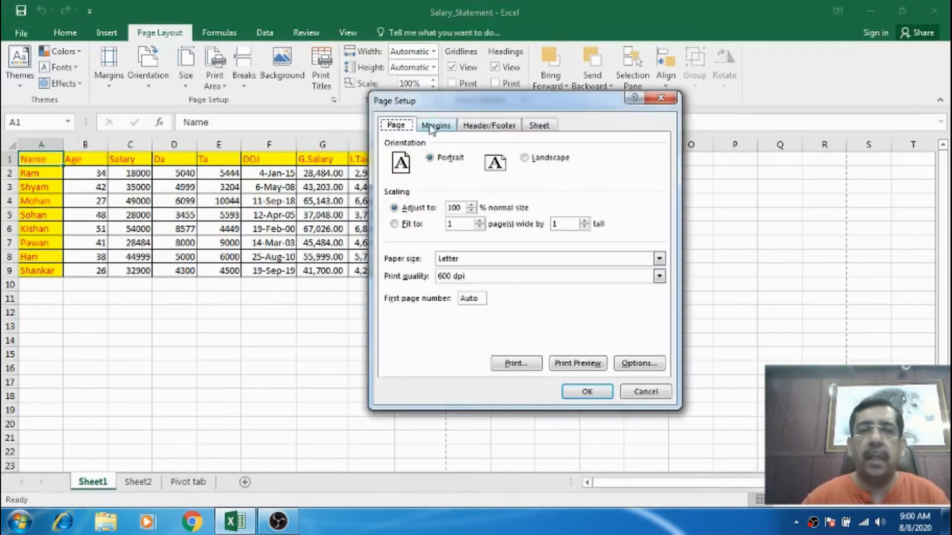
left_click(435, 127)
left_click(404, 320)
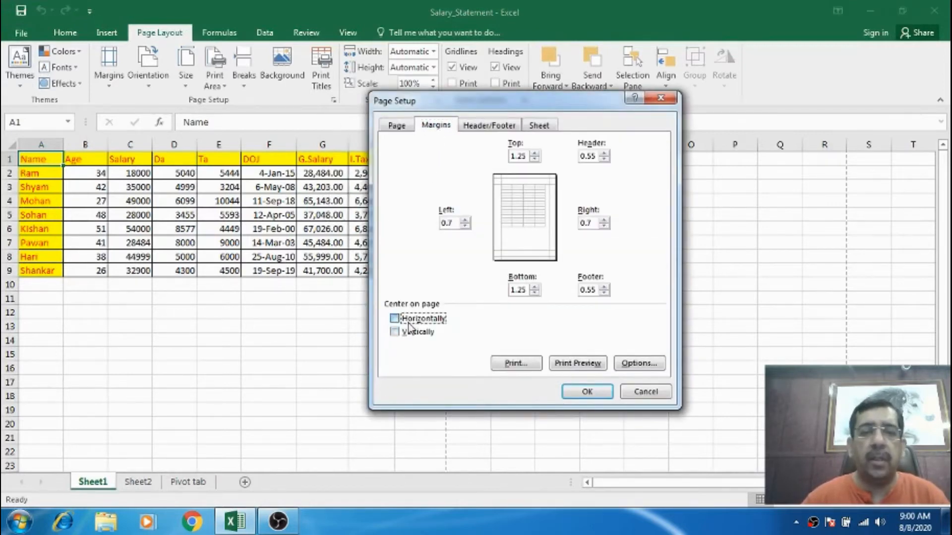
left_click(408, 334)
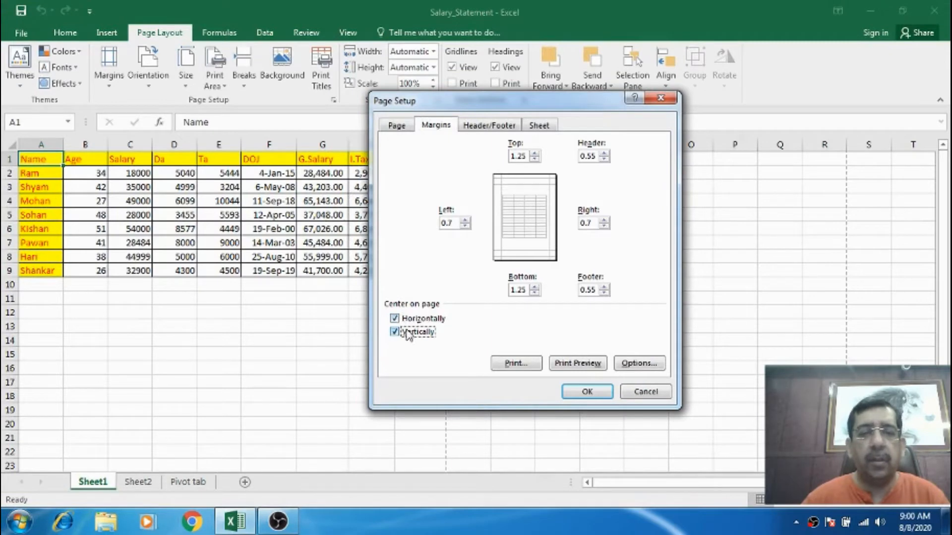
left_click(574, 364)
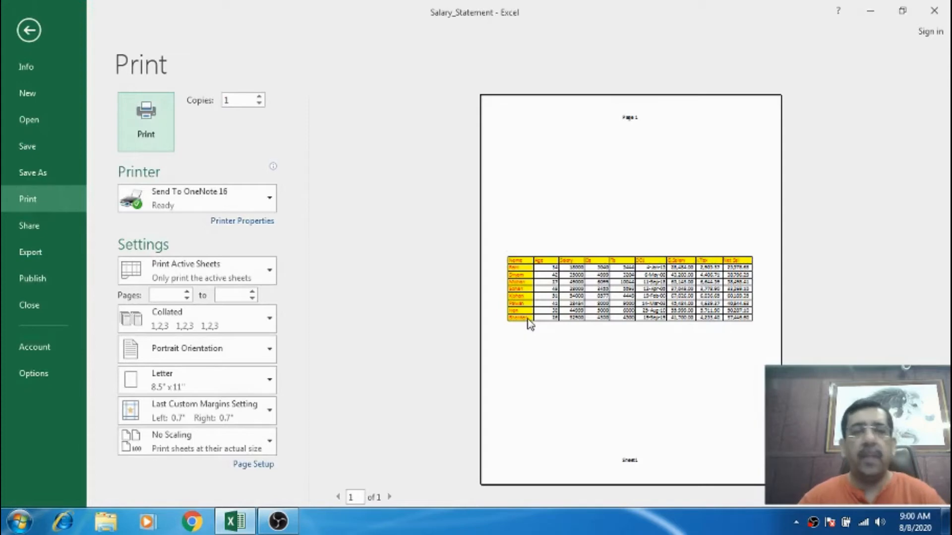
key("Escape")
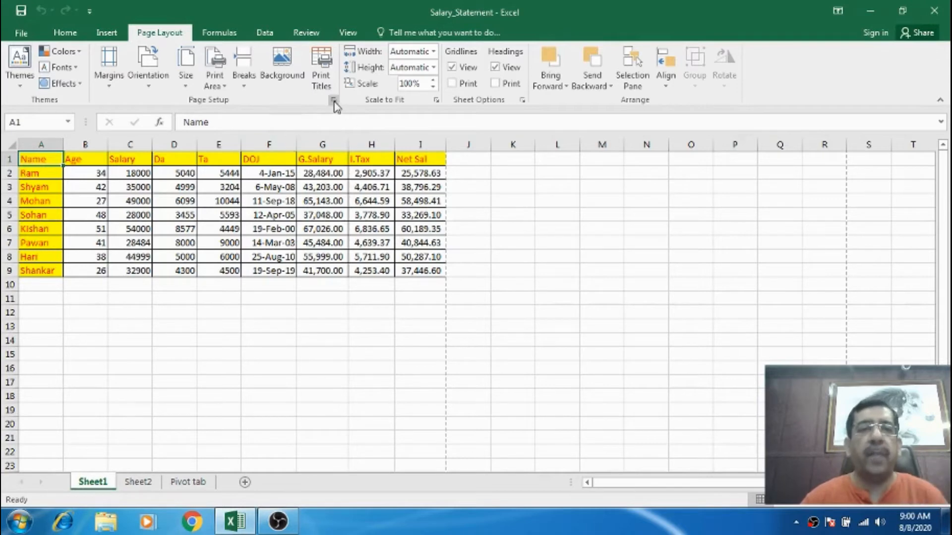
Turn off horizontal and vertical centering in Page Setup and confirm the dialog.
left_click(334, 101)
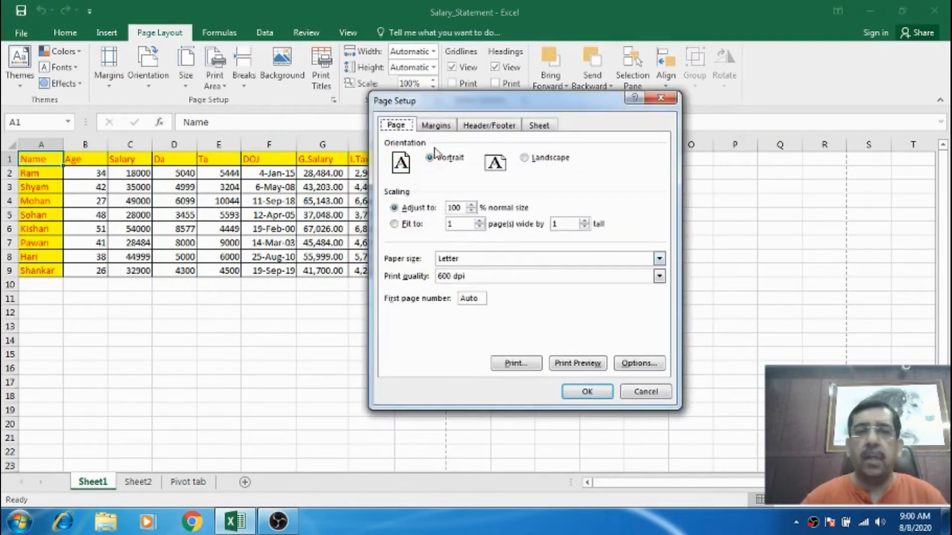
left_click(435, 126)
left_click(394, 319)
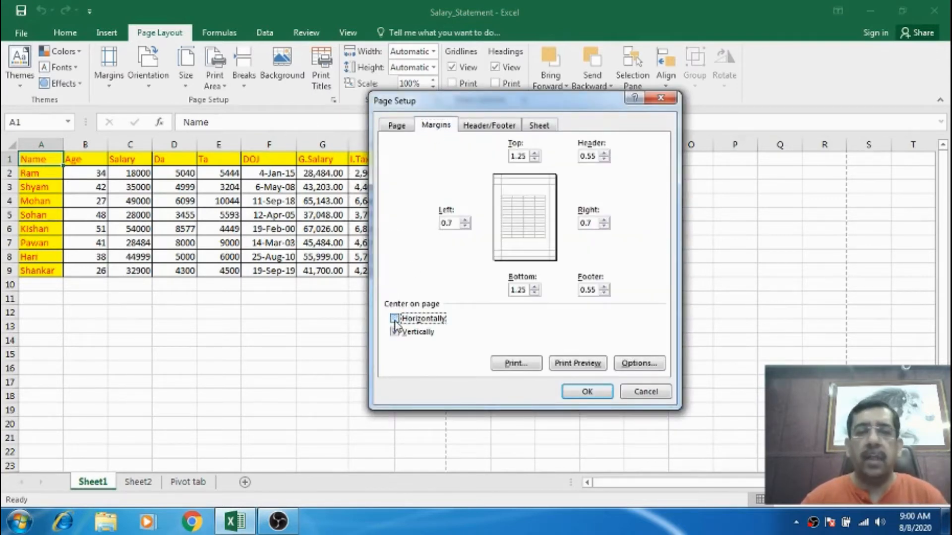
left_click(396, 332)
left_click(395, 332)
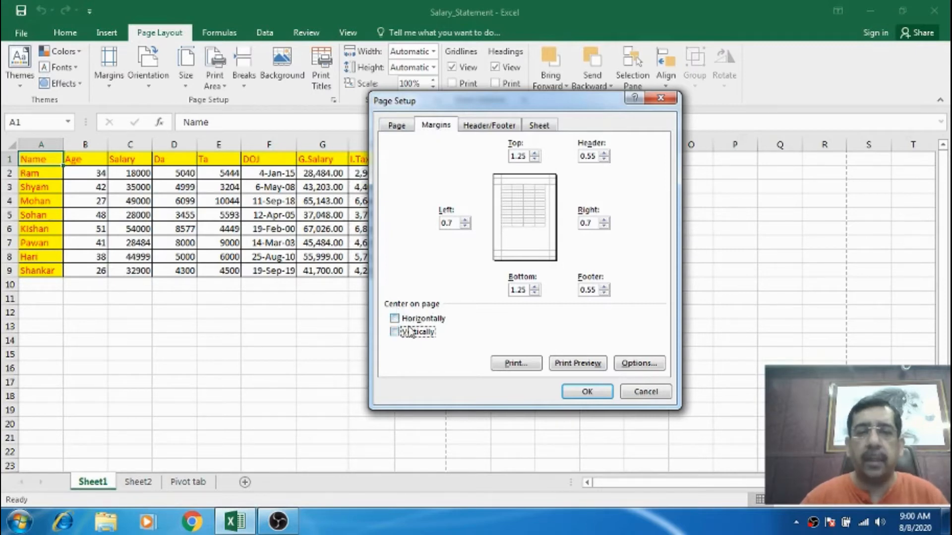
left_click(492, 127)
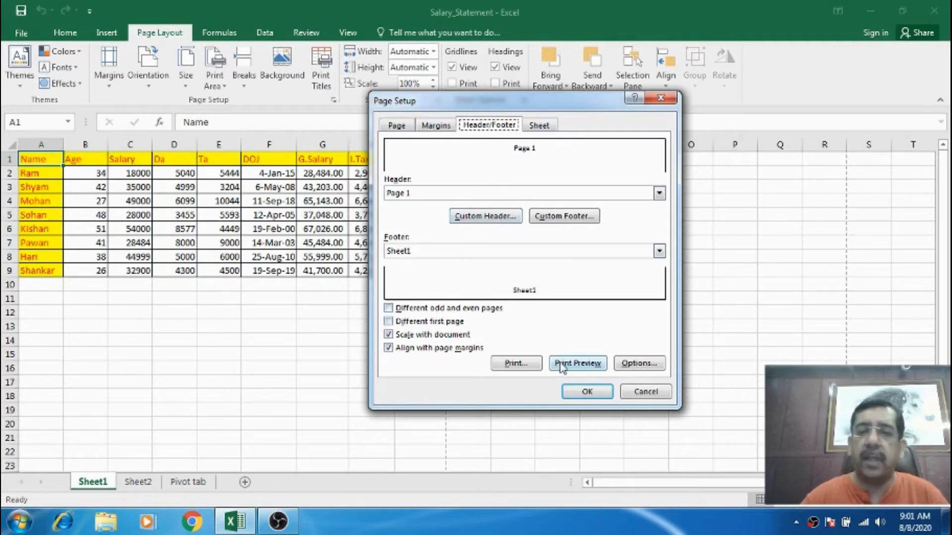
left_click(585, 392)
Copy the salary table A1:I9 and paste it at cell A43.
left_click(355, 201)
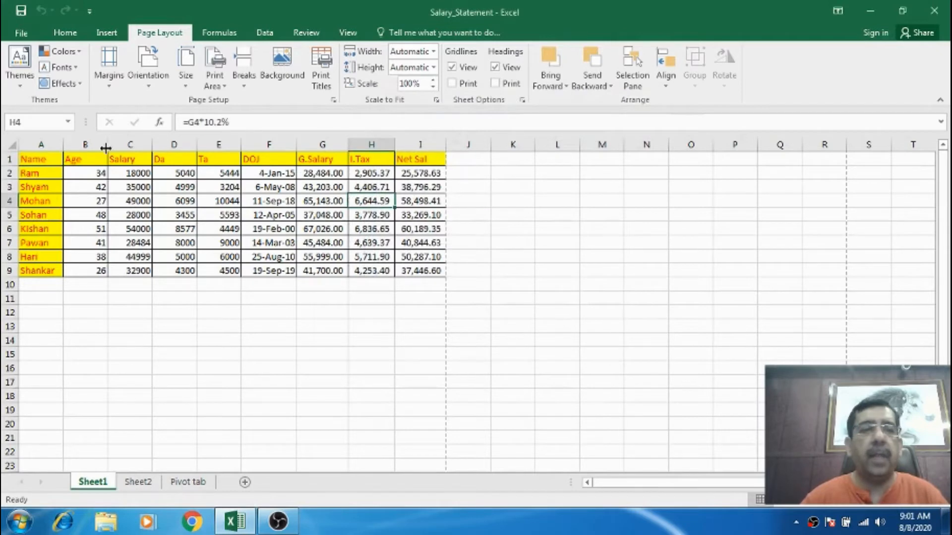
left_click_drag(58, 158, 405, 270)
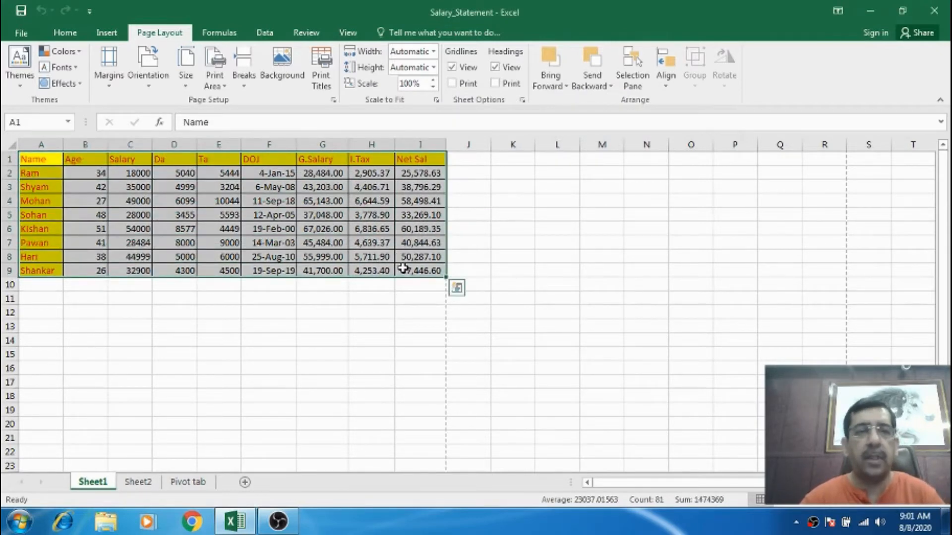
key("ctrl+c")
scroll(357, 255, "down", 14)
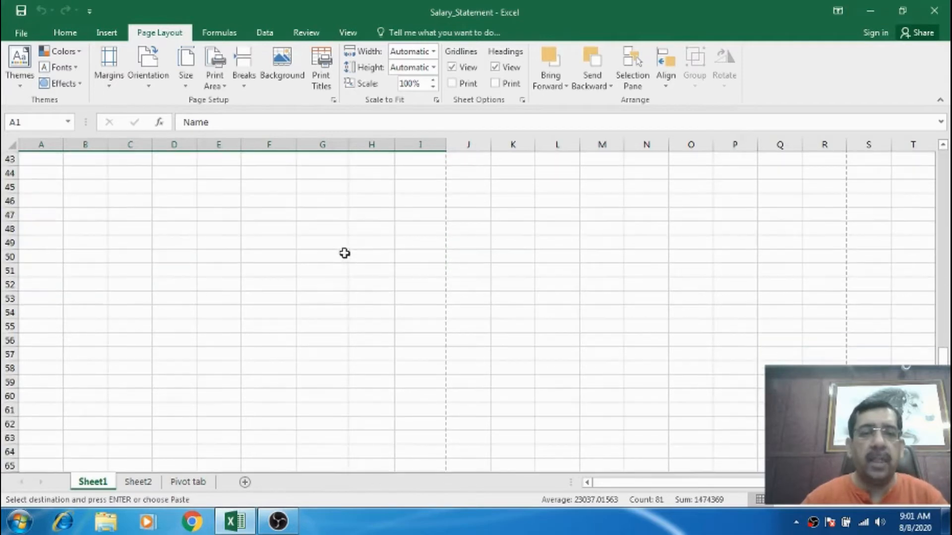
scroll(347, 253, "up", 3)
left_click(55, 283)
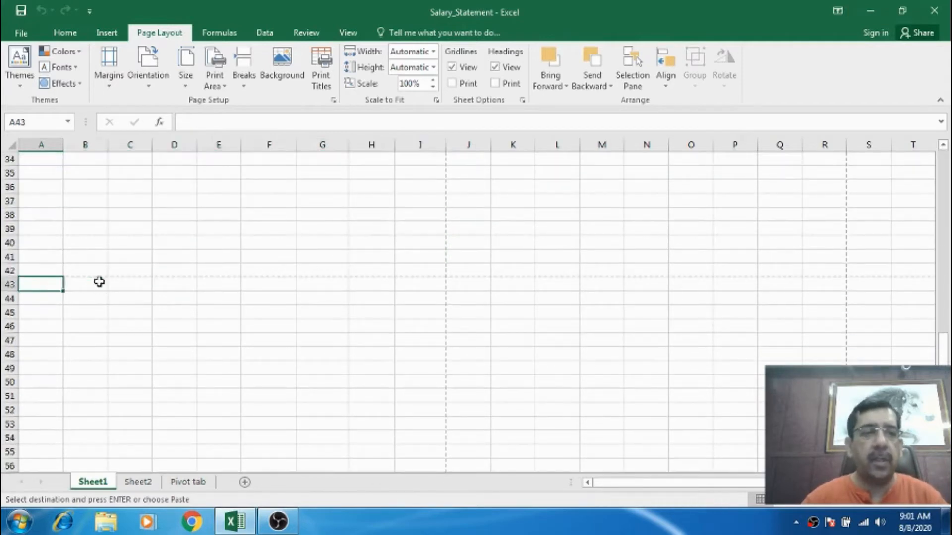
key("ctrl+v")
Paste further copies of the salary table at cells A85, A127 and A169.
scroll(347, 273, "down", 4)
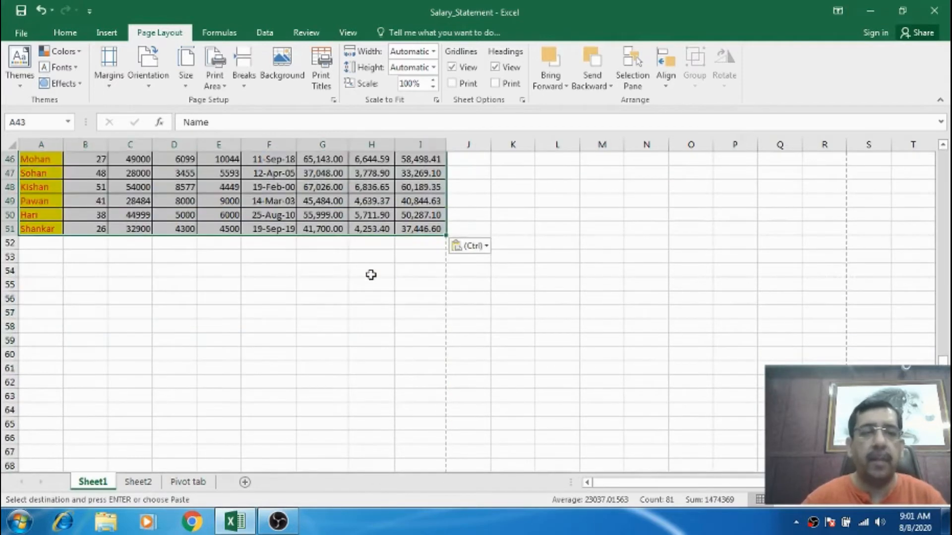
scroll(371, 275, "down", 12)
left_click(50, 203)
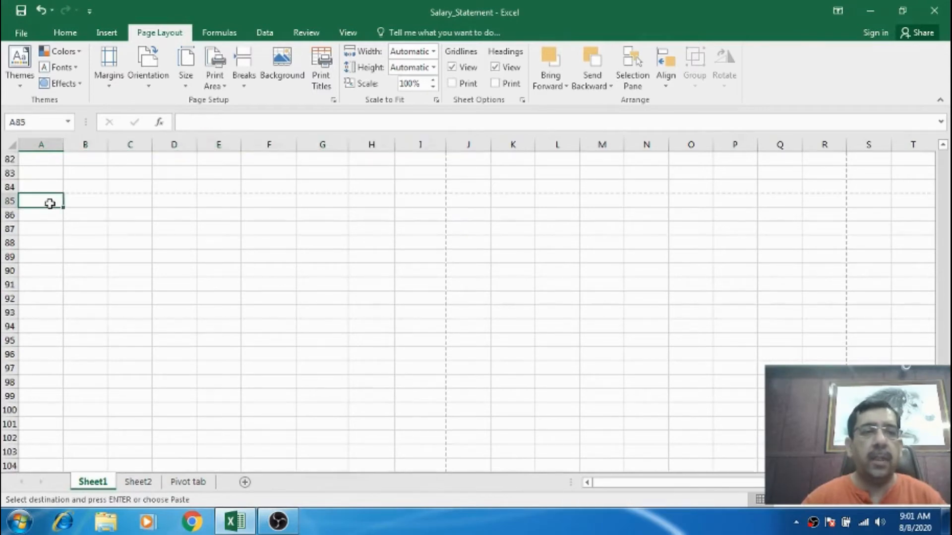
key("ctrl+v")
scroll(289, 249, "down", 8)
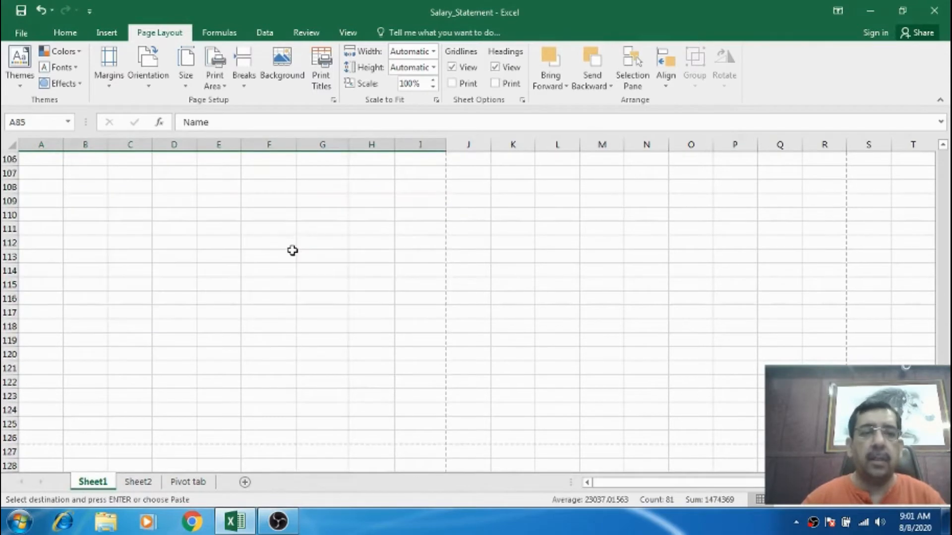
scroll(293, 250, "down", 2)
left_click(50, 368)
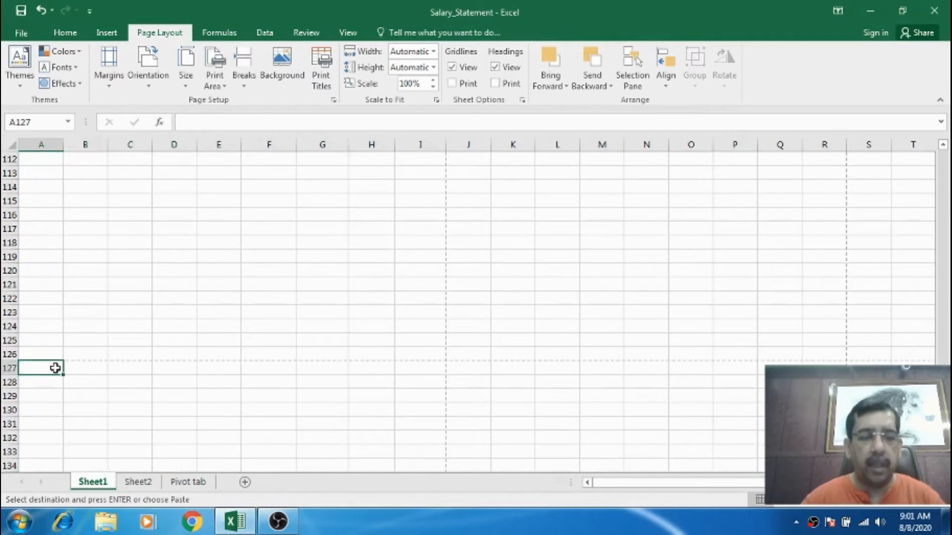
key("ctrl+v")
scroll(289, 317, "down", 13)
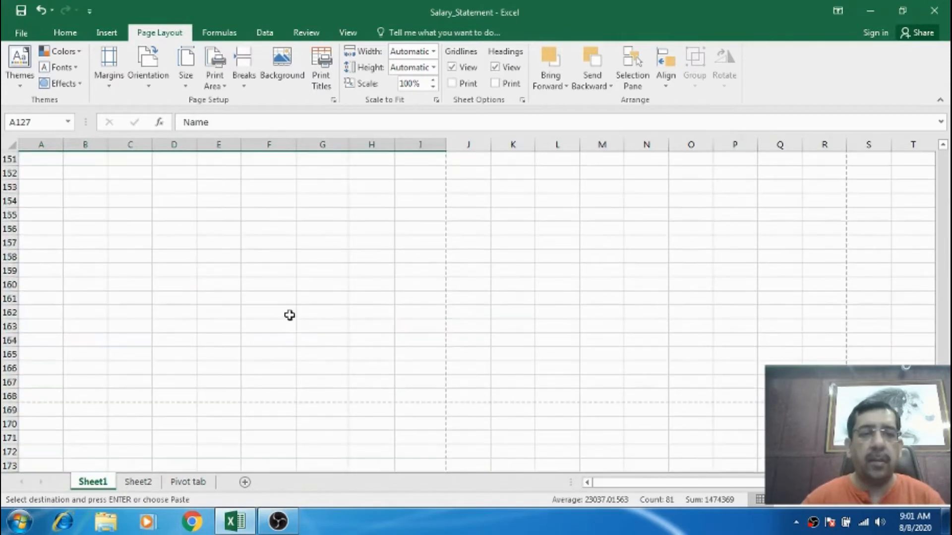
left_click(42, 409)
key("ctrl+v")
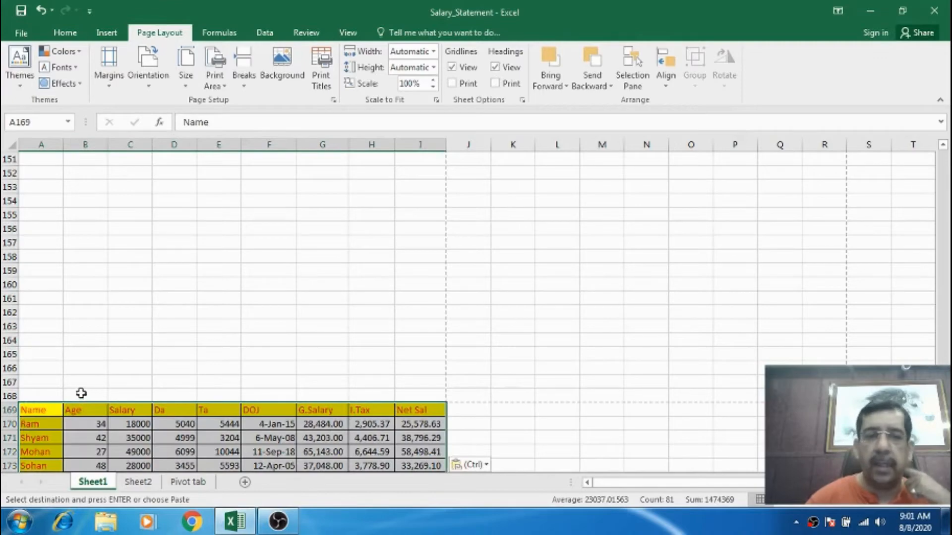
Set the header to (none) in Page Setup's header and footer options.
scroll(272, 357, "up", 20)
scroll(274, 356, "up", 20)
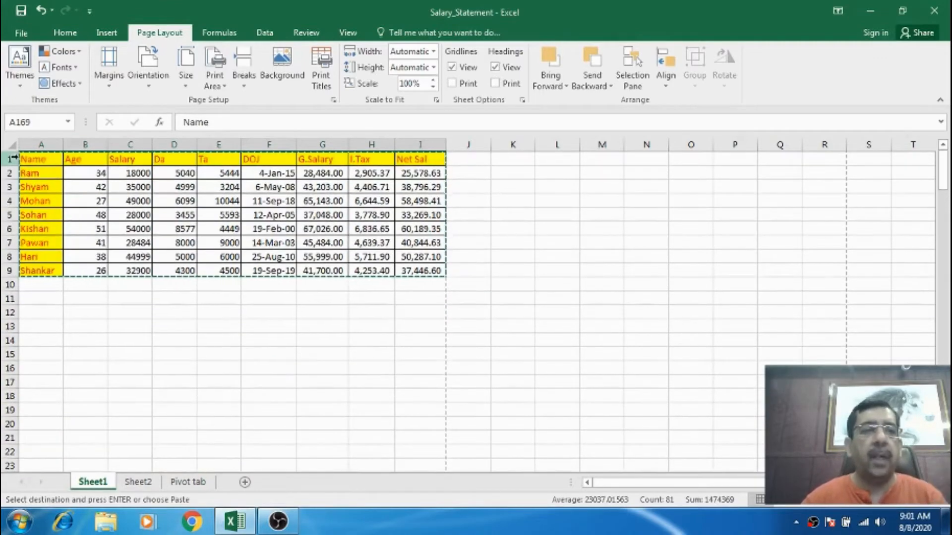
left_click(38, 160)
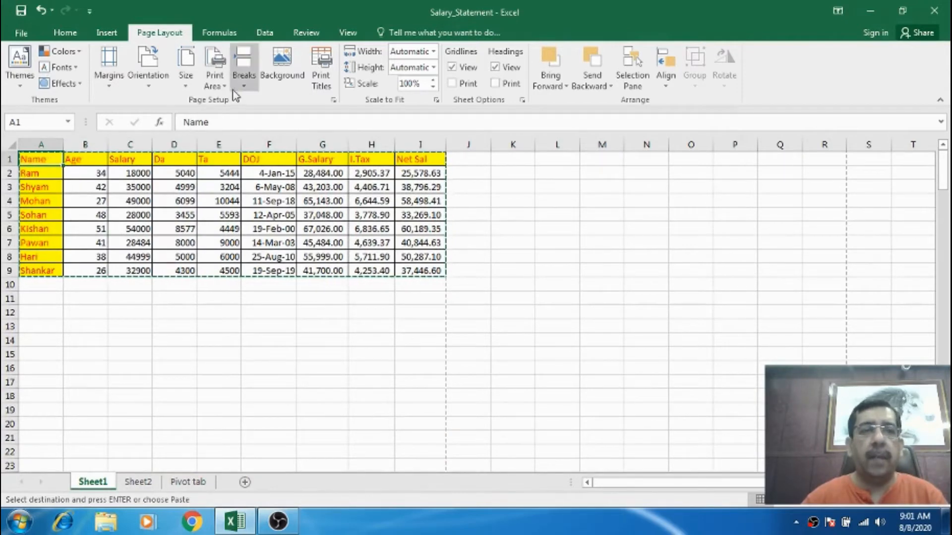
left_click(332, 103)
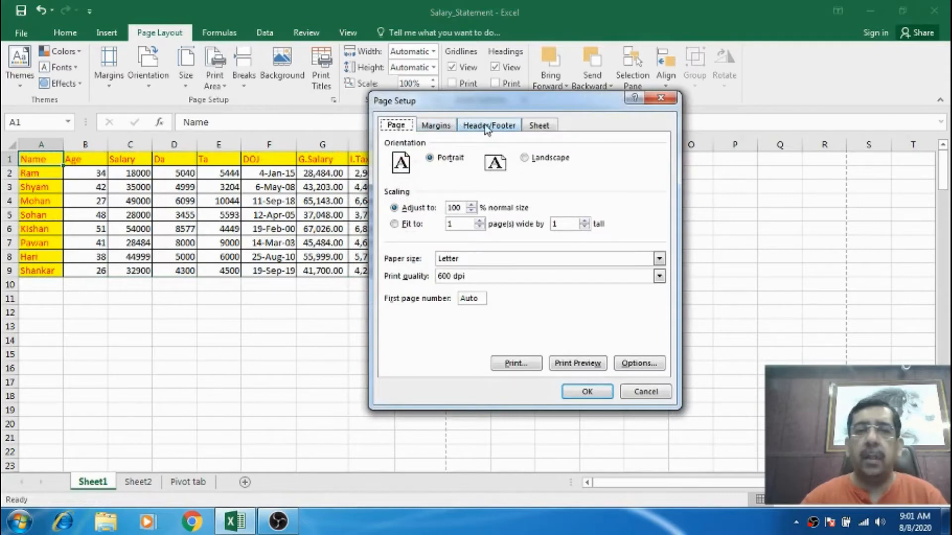
left_click(486, 128)
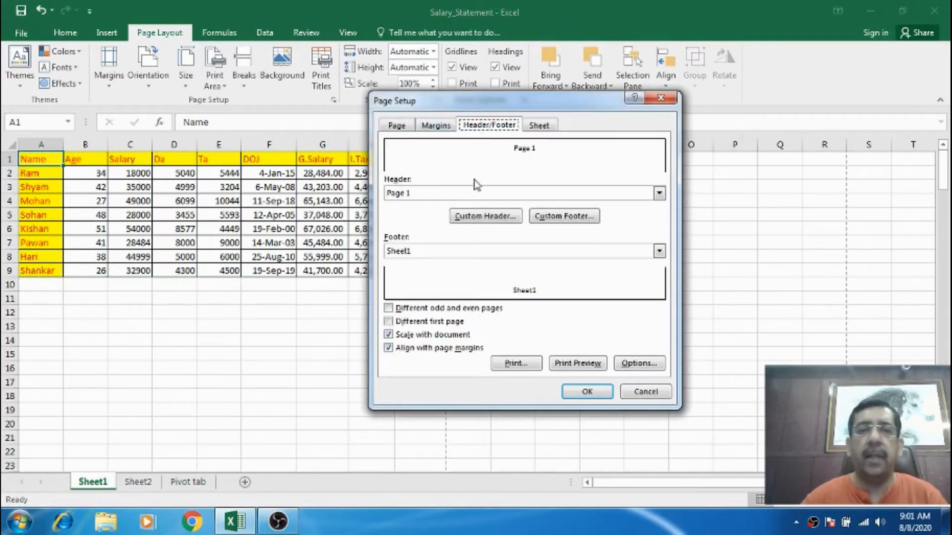
left_click(411, 322)
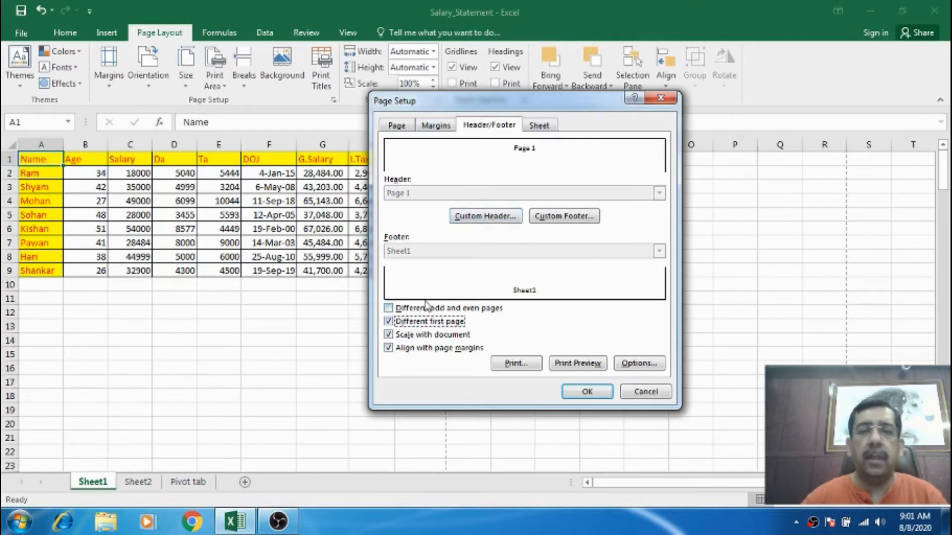
left_click(405, 321)
left_click(488, 194)
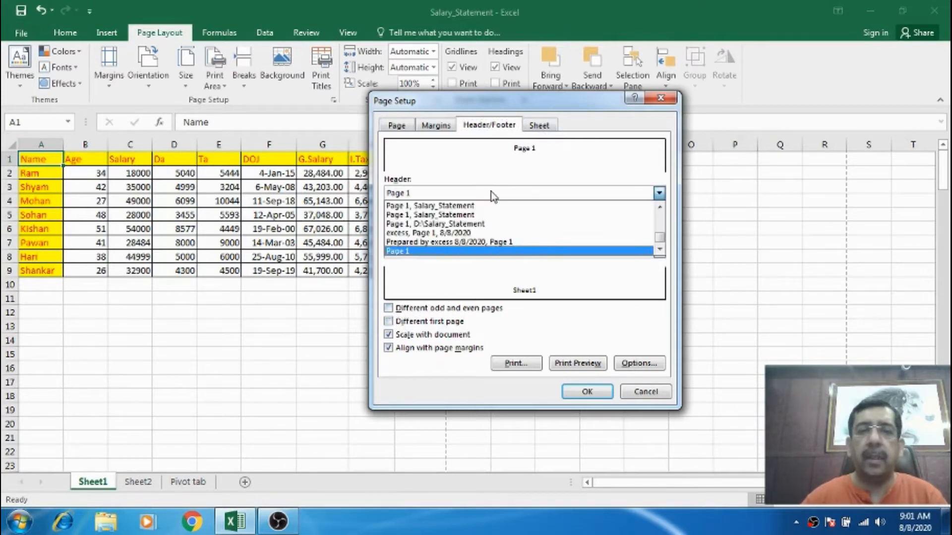
scroll(491, 219, "up", 5)
left_click(493, 205)
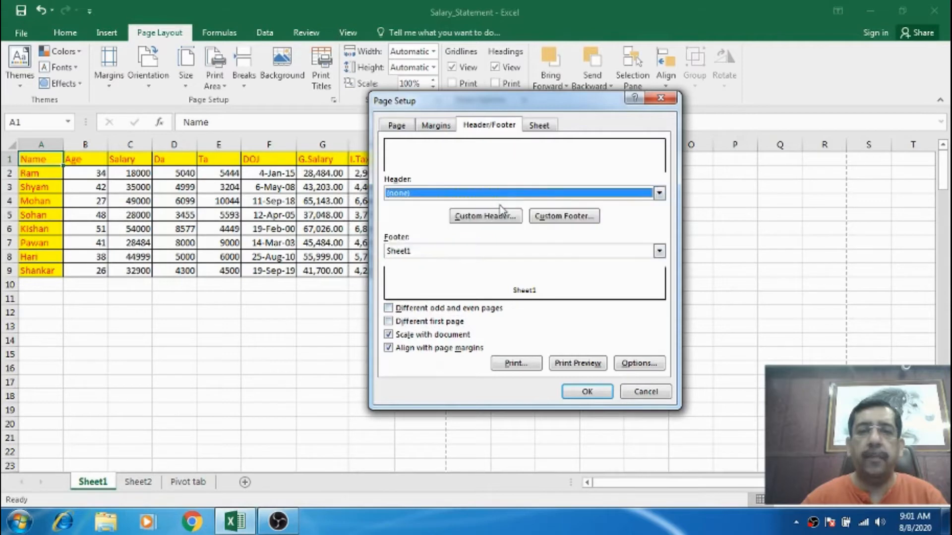
Set the footer to (none) in Page Setup and open the print preview to check the page.
left_click(563, 218)
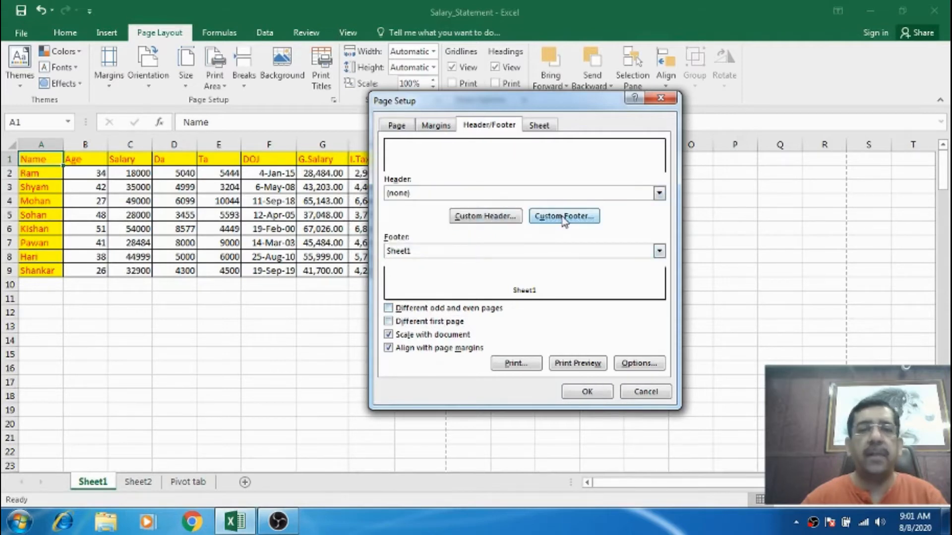
left_click(722, 356)
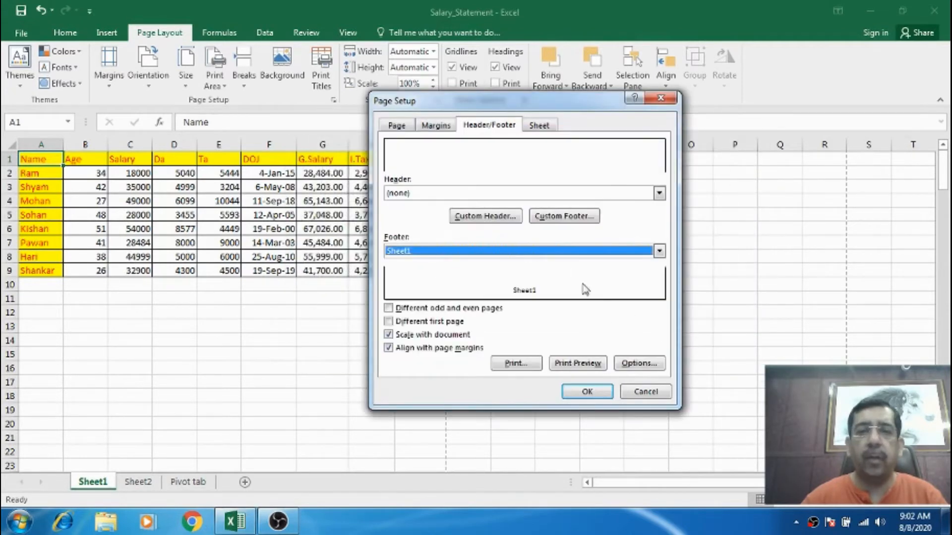
left_click(659, 251)
scroll(659, 277, "up", 3)
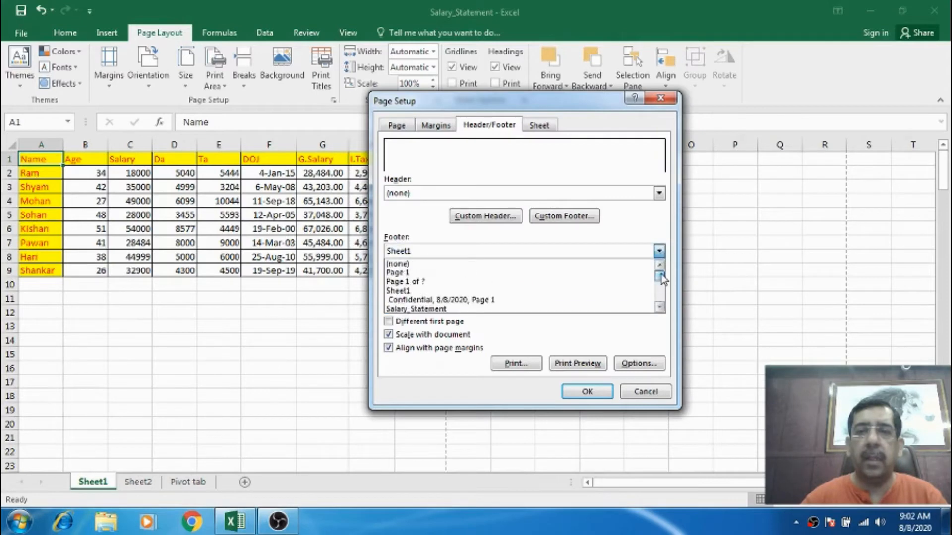
left_click(449, 265)
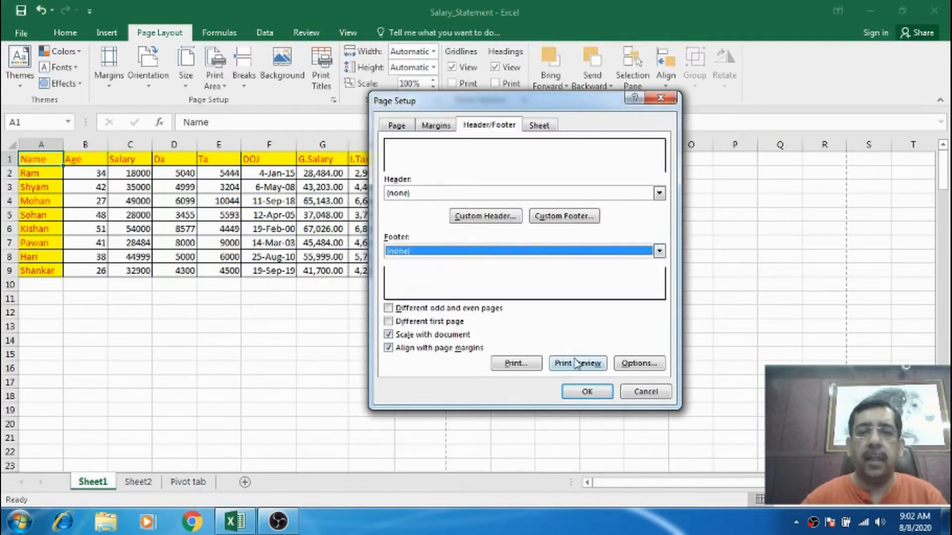
left_click(577, 363)
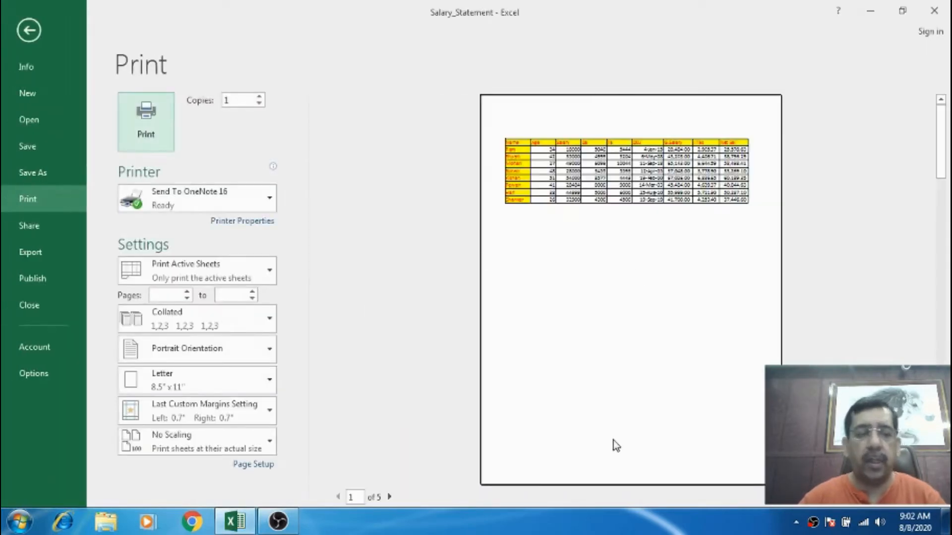
key("Escape")
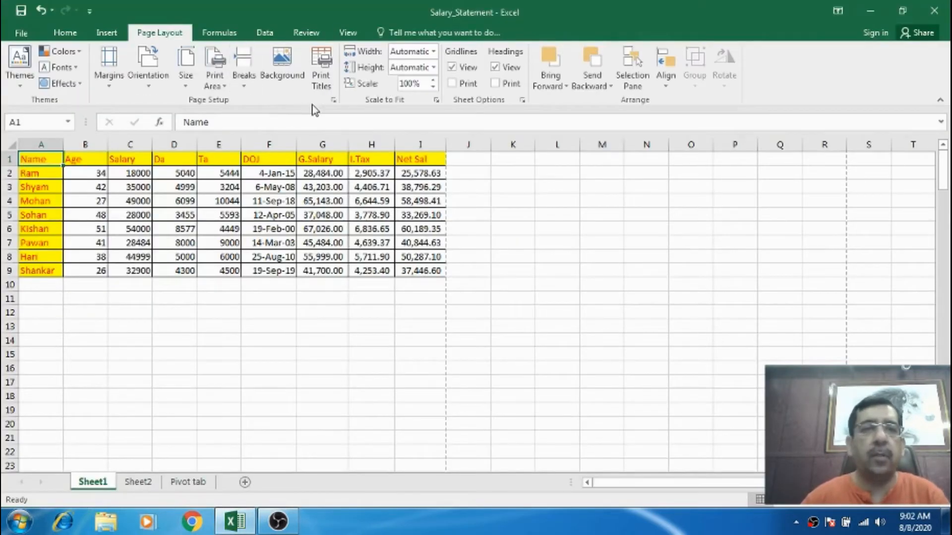
Turn on Different first page and Different odd and even pages in Page Setup's header and footer options.
left_click(333, 100)
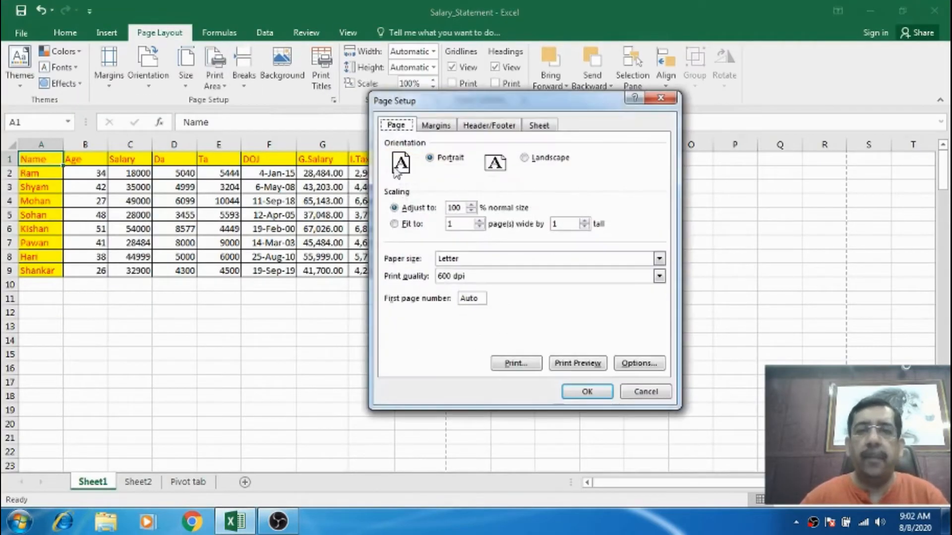
left_click(499, 127)
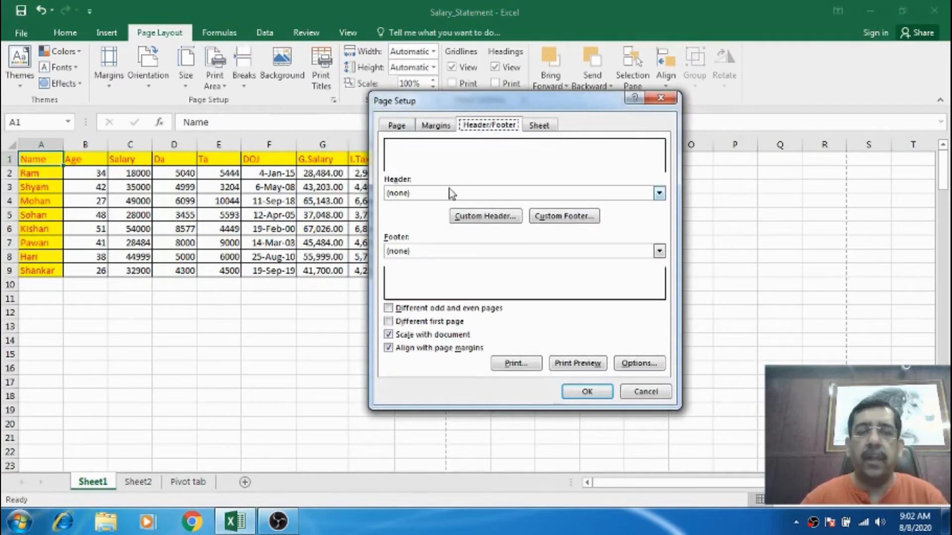
left_click(407, 323)
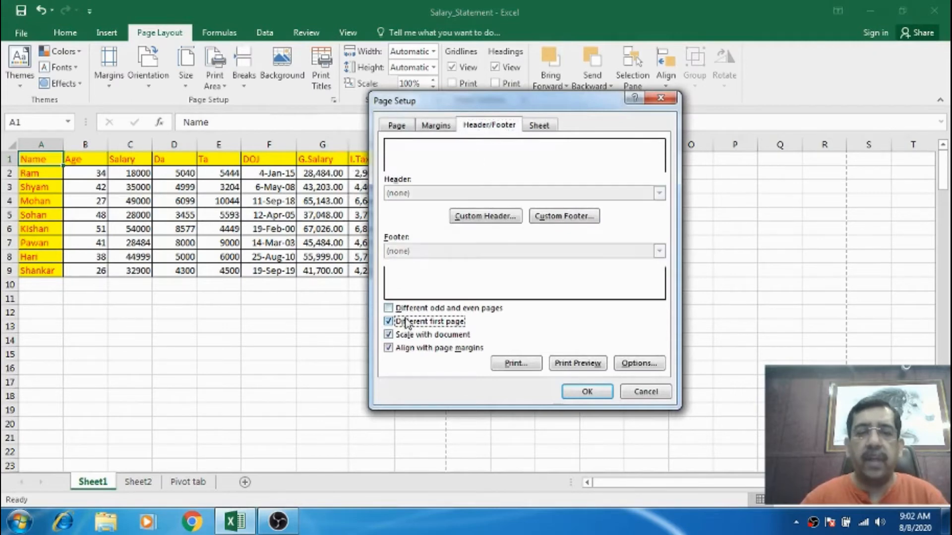
left_click(406, 311)
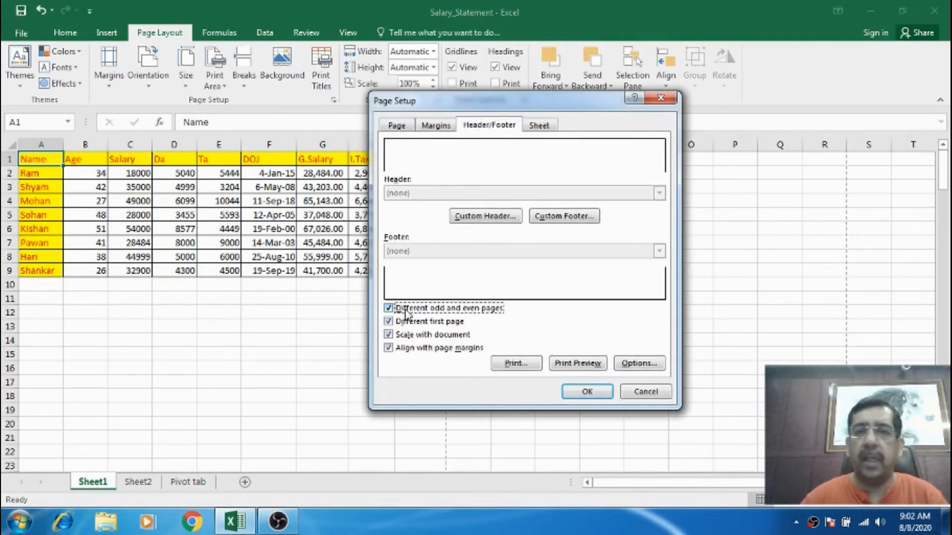
Enter My Sheet in the center section of the first page custom header.
left_click(498, 219)
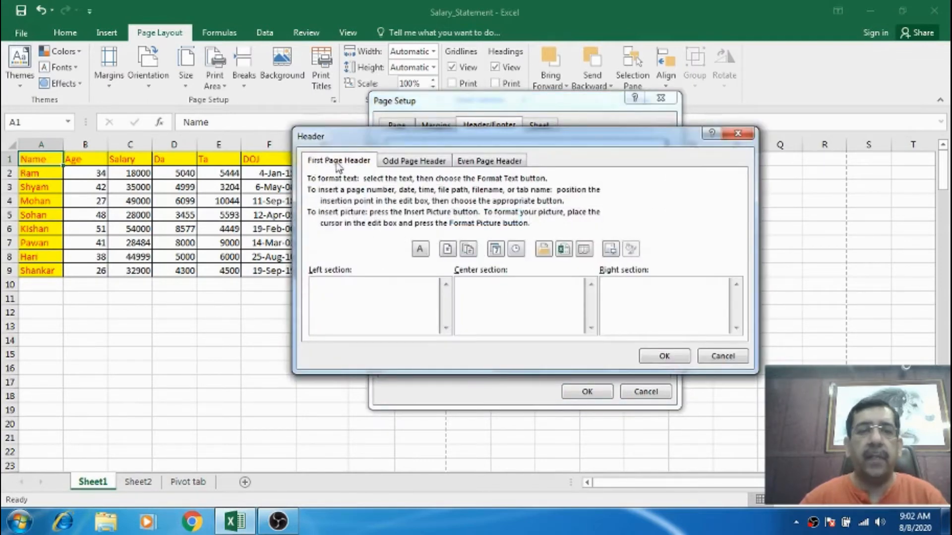
left_click(418, 163)
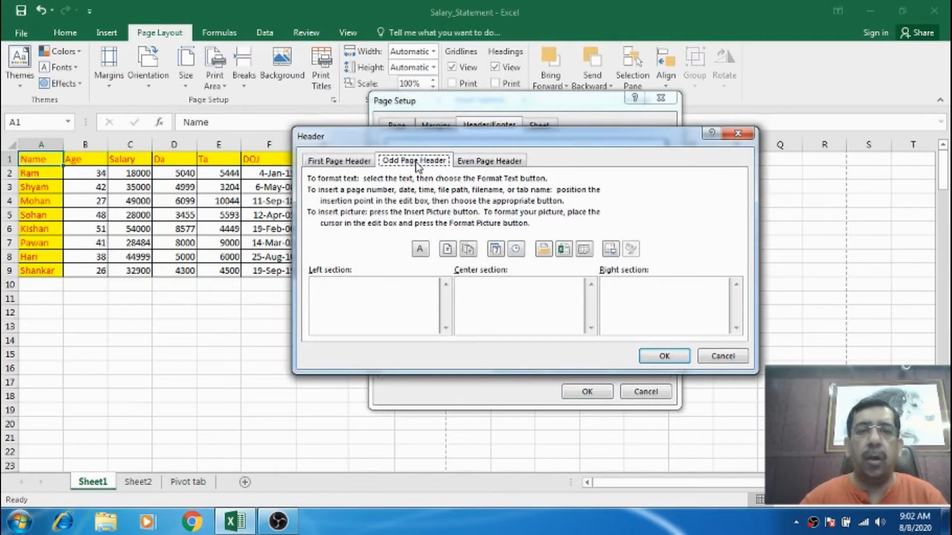
left_click(488, 163)
left_click(322, 165)
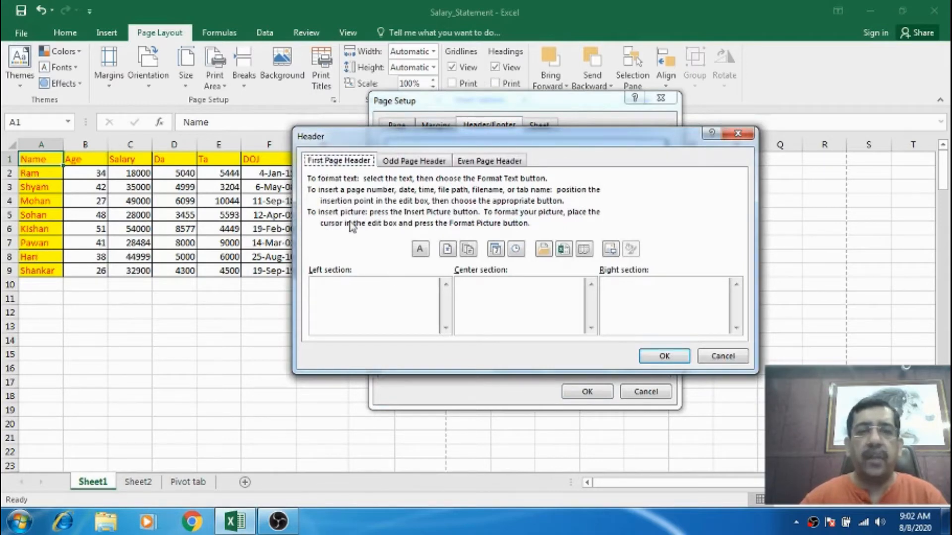
left_click(517, 288)
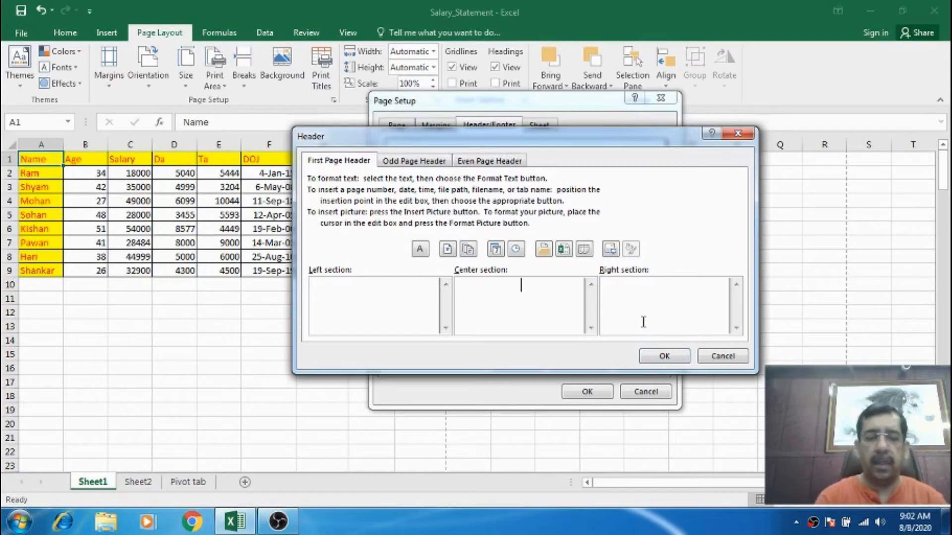
type("My S")
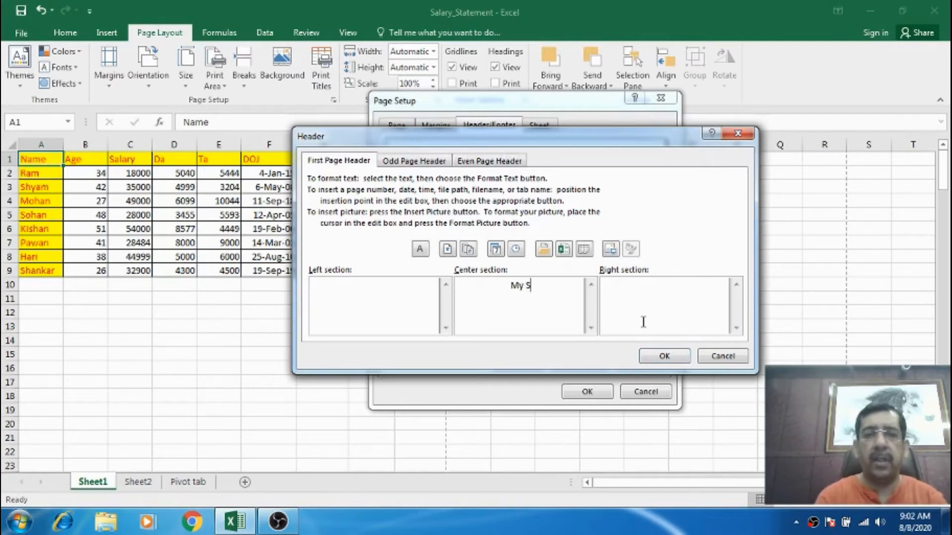
type("heet")
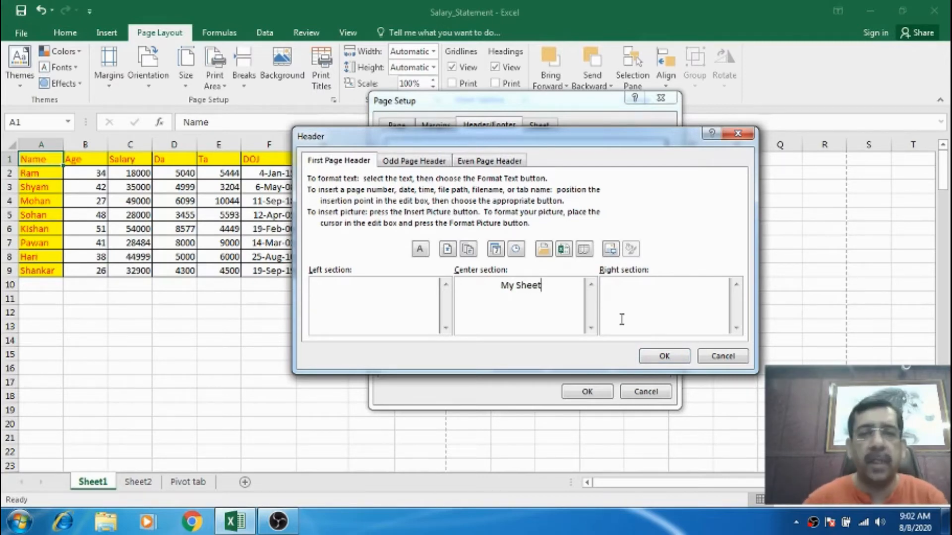
key("Return")
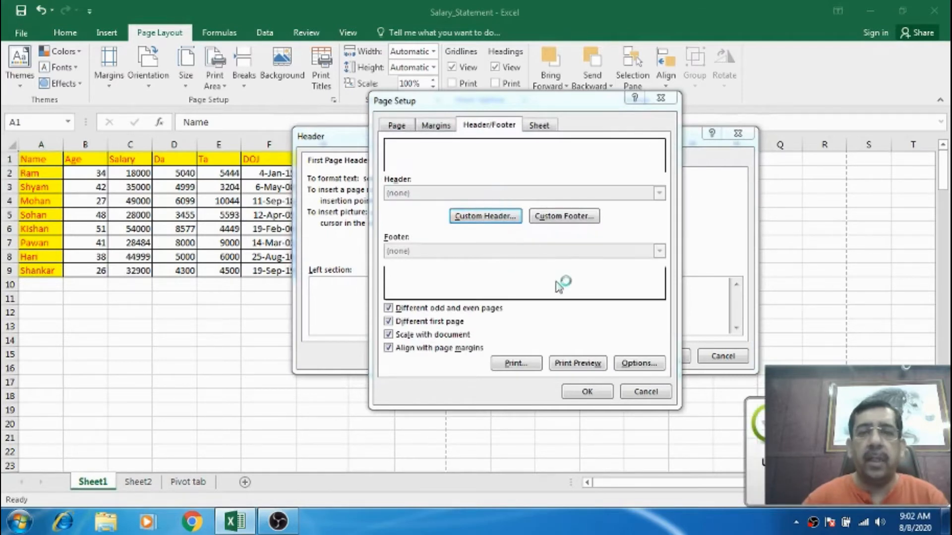
Enter Excess Computer in the center section of the odd page custom header.
left_click(502, 220)
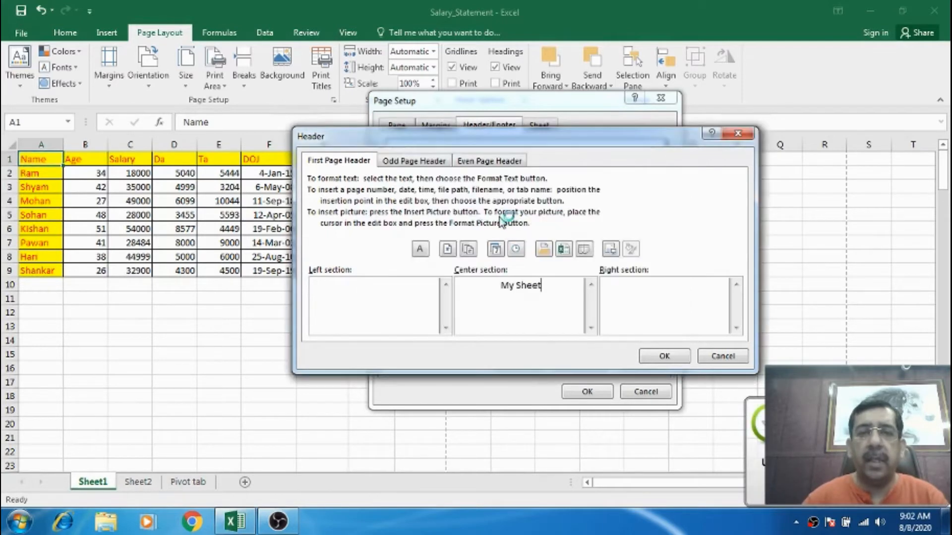
left_click(416, 161)
left_click(509, 289)
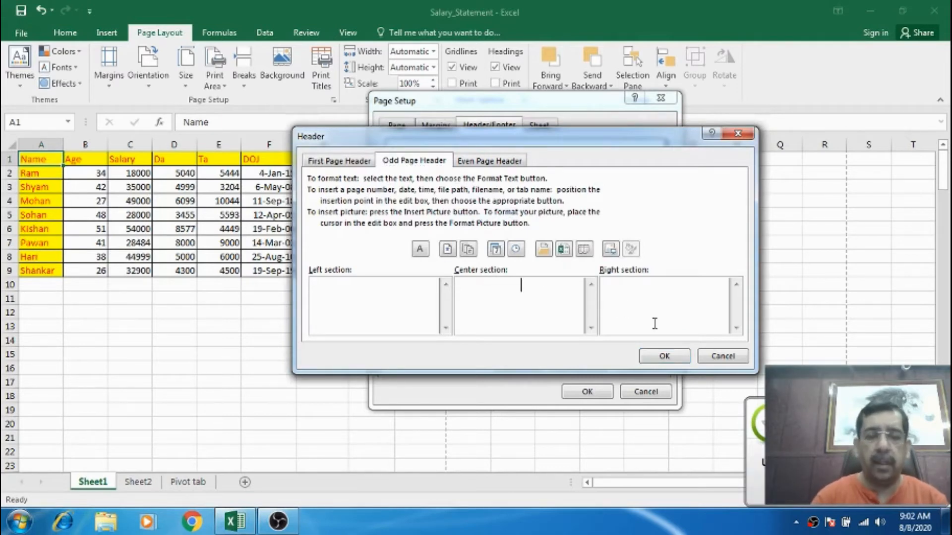
type("Excess Computer")
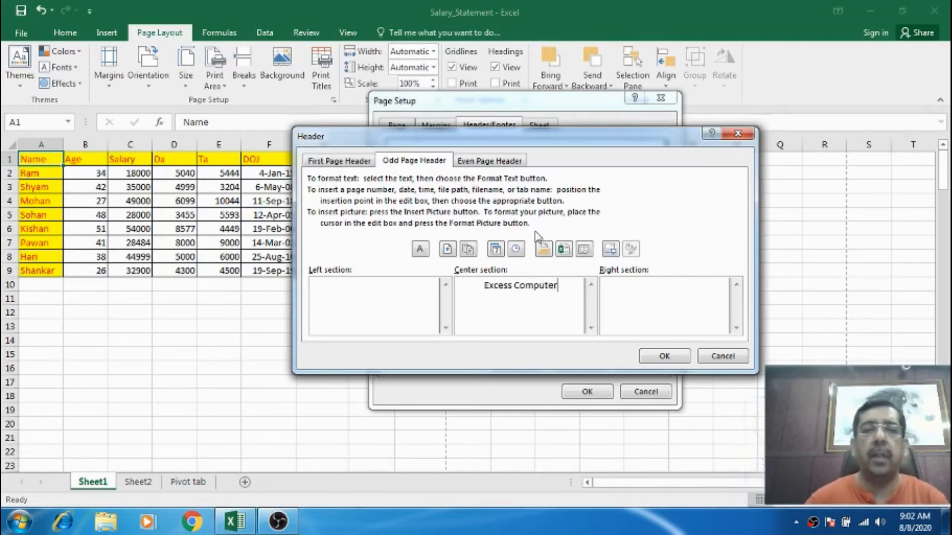
Enter Salary Statement in the center section of the even page header and confirm the header dialog.
left_click(510, 166)
left_click(508, 291)
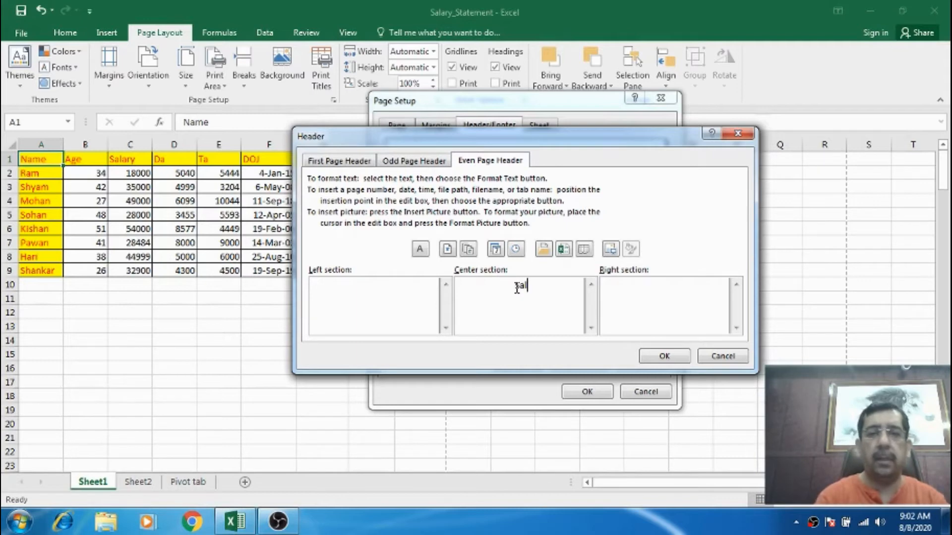
type("Salary Statement")
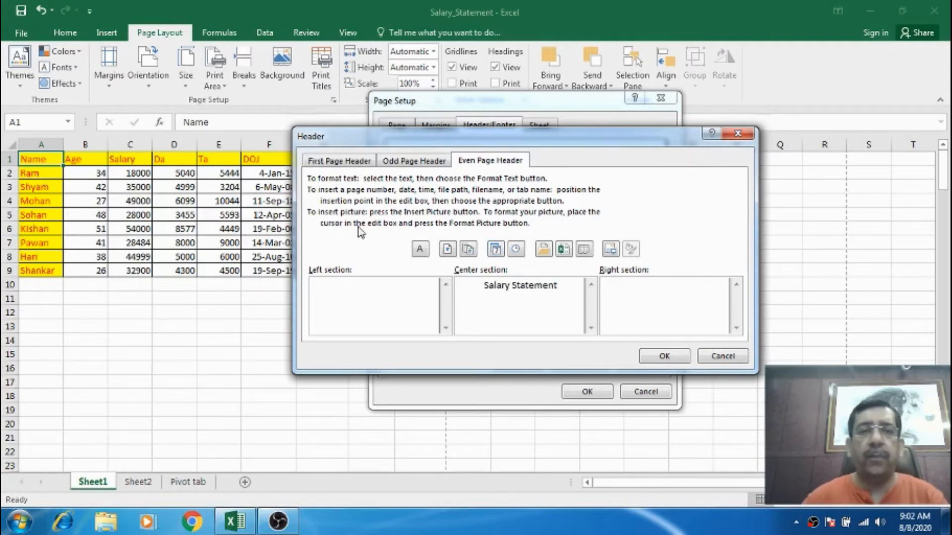
left_click(658, 357)
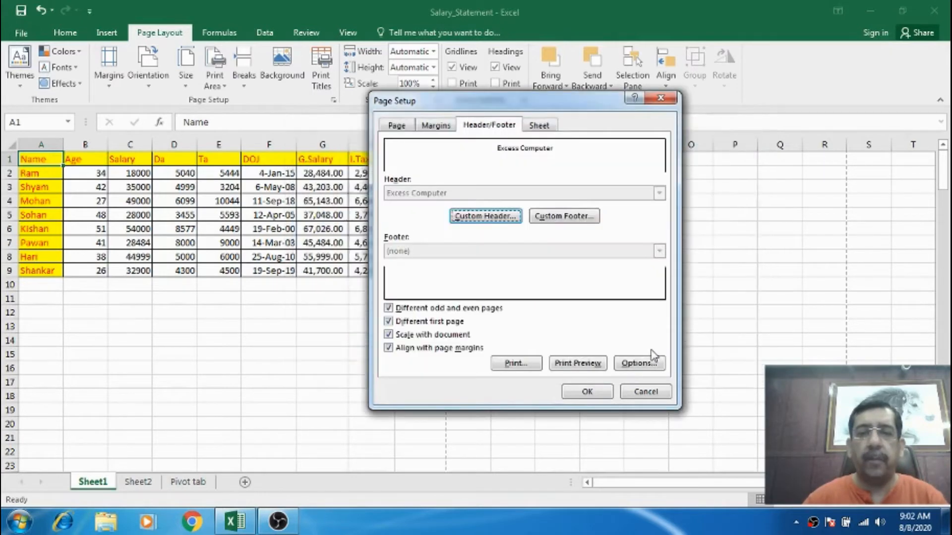
Open the print preview, zoom to the page, and page through every page to check the headers.
left_click(575, 362)
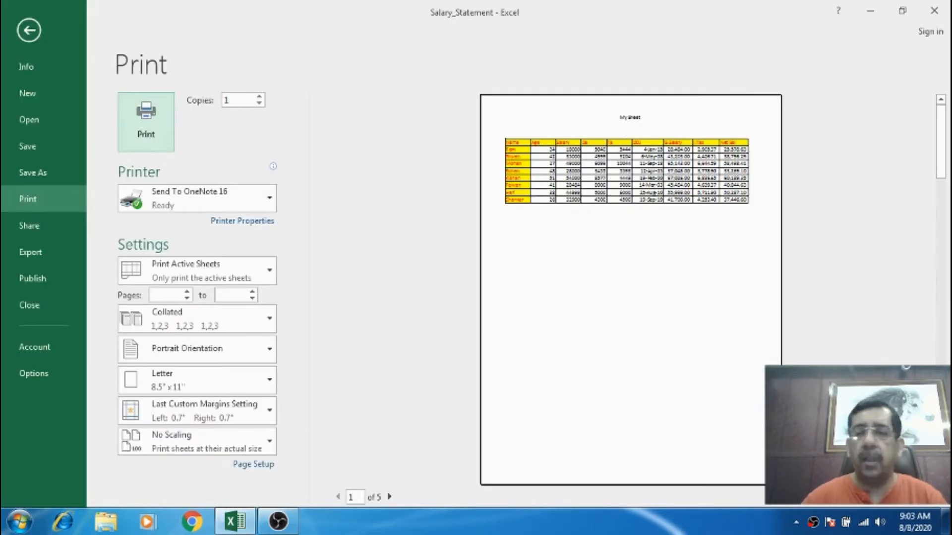
left_click(938, 498)
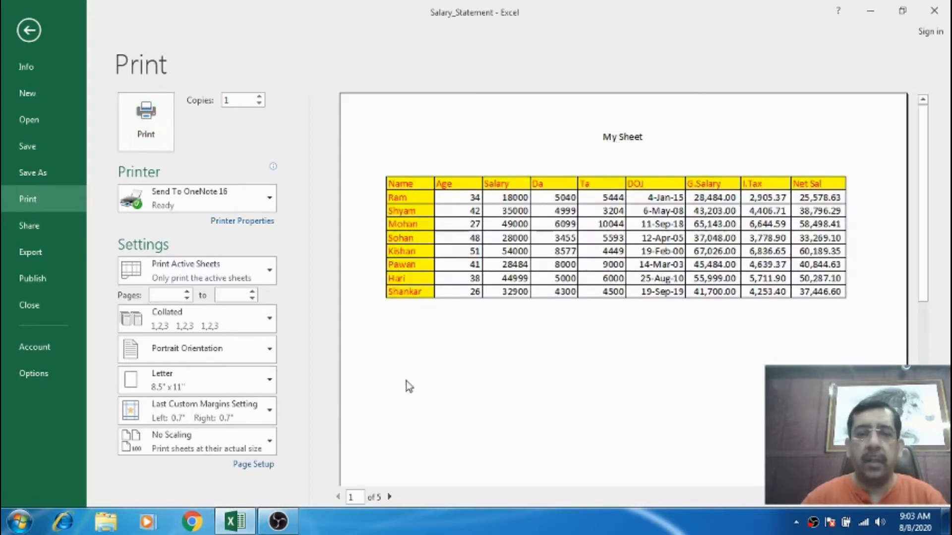
left_click(391, 497)
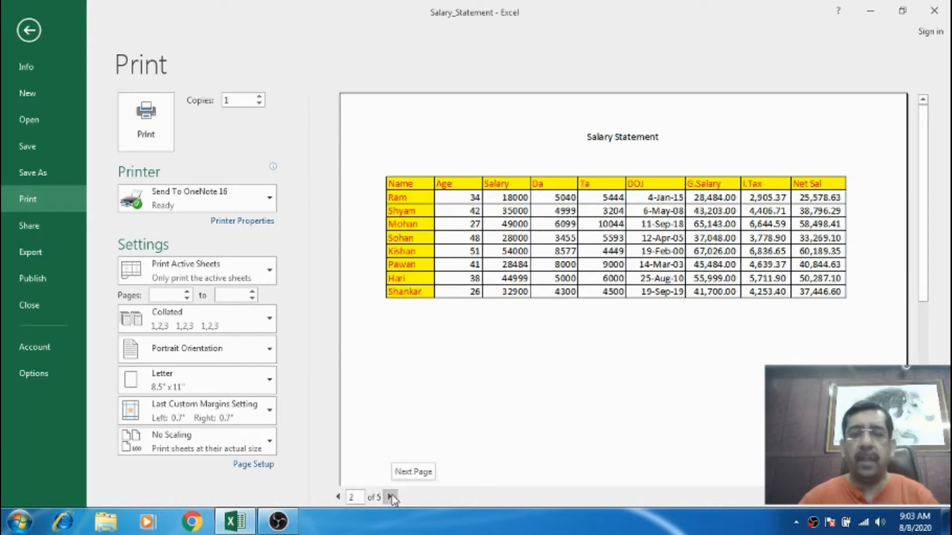
left_click(391, 497)
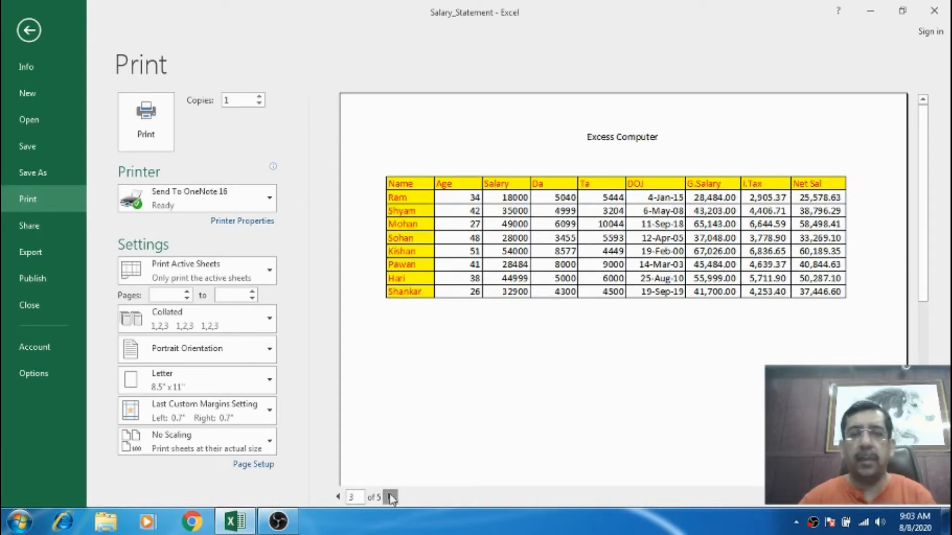
left_click(391, 497)
left_click(391, 497)
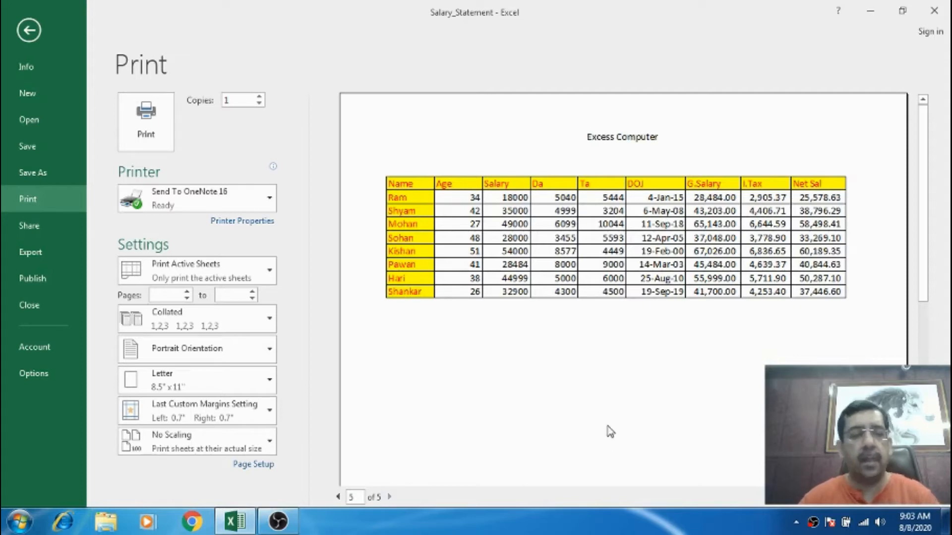
key("Escape")
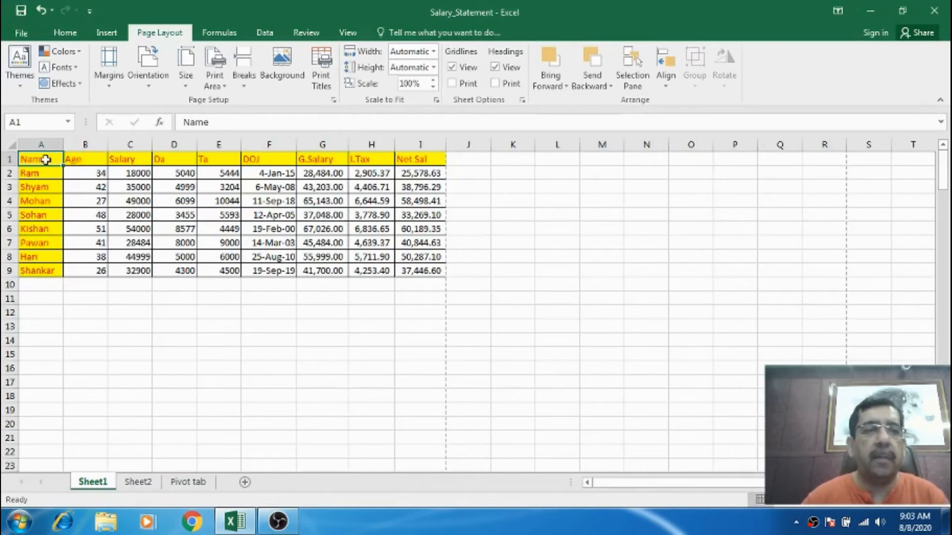
Open the custom footer and insert the date in the center section of the first page footer.
left_click(334, 100)
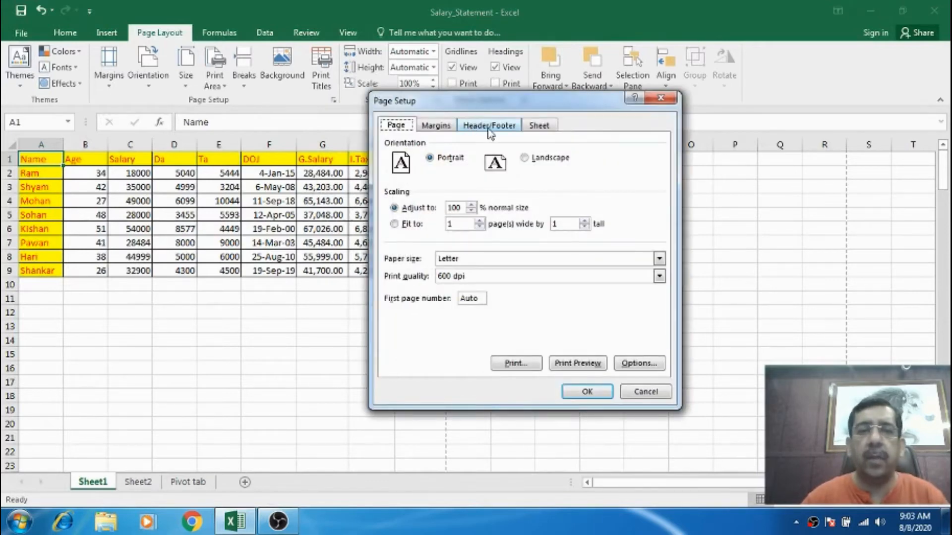
left_click(478, 126)
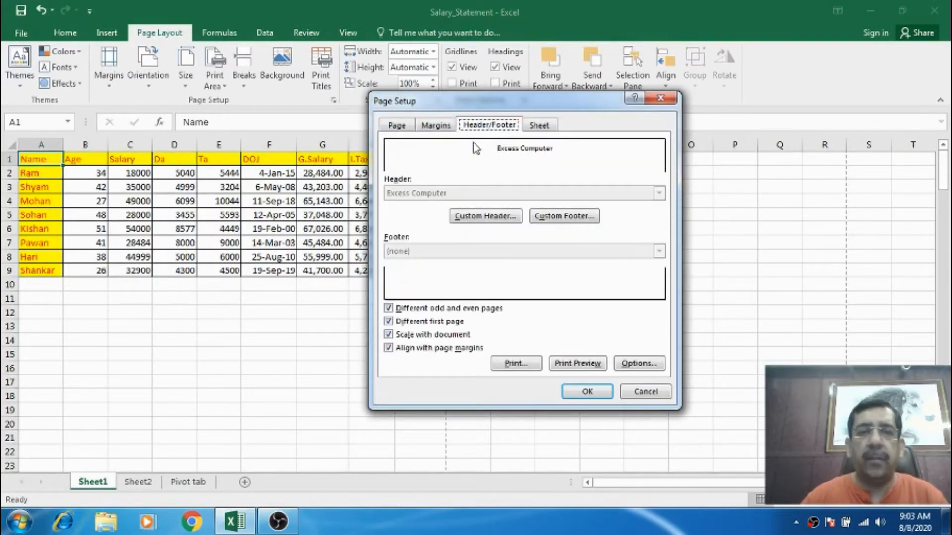
left_click(549, 218)
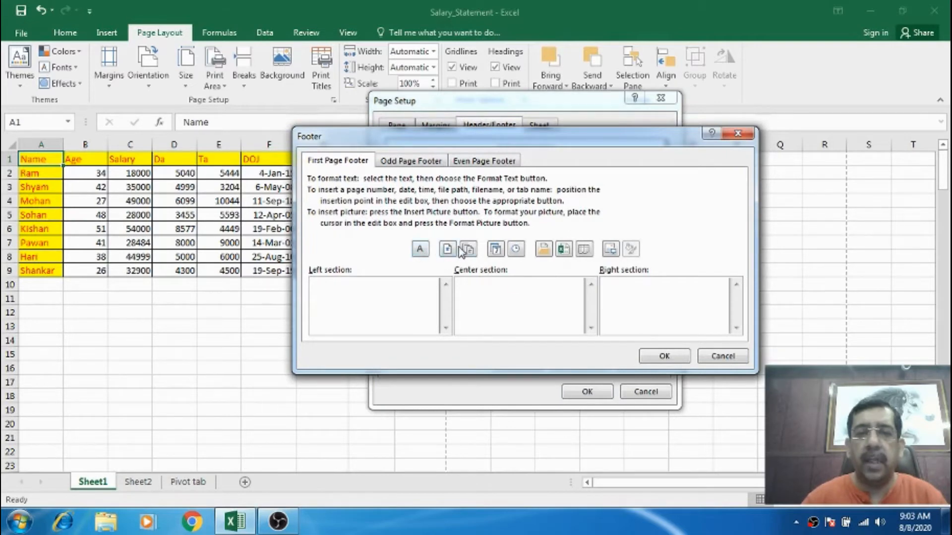
left_click(496, 249)
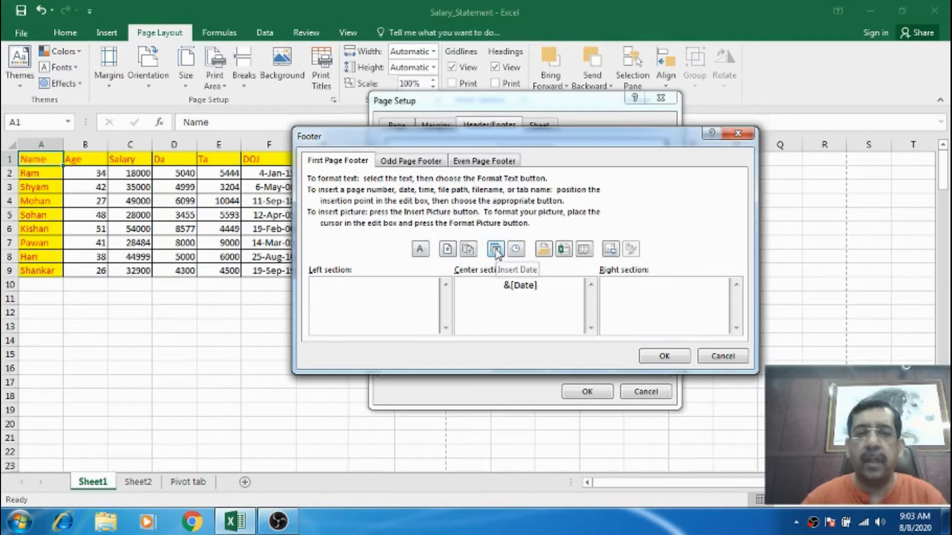
Insert the time in the center section of the odd page footer, removing the one placed in the left section.
left_click(420, 161)
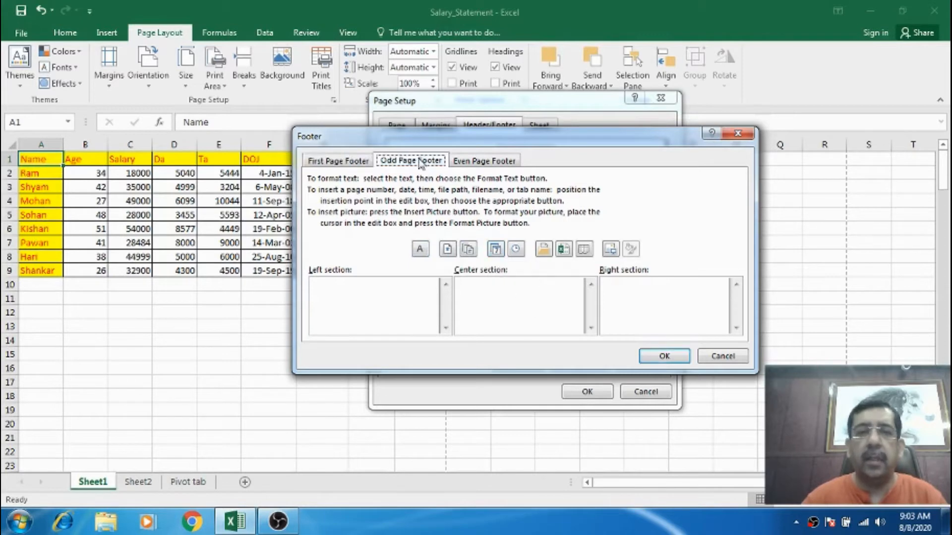
left_click(516, 249)
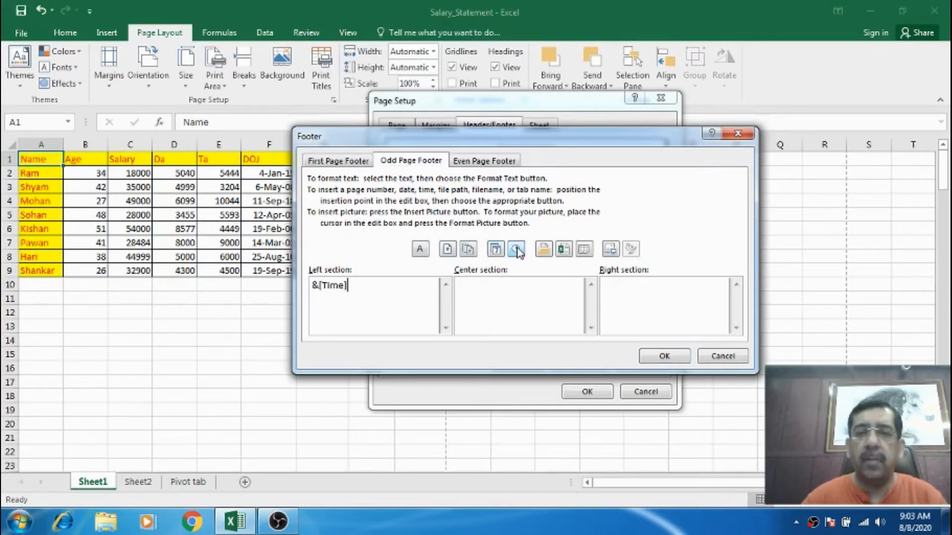
left_click_drag(365, 293, 305, 288)
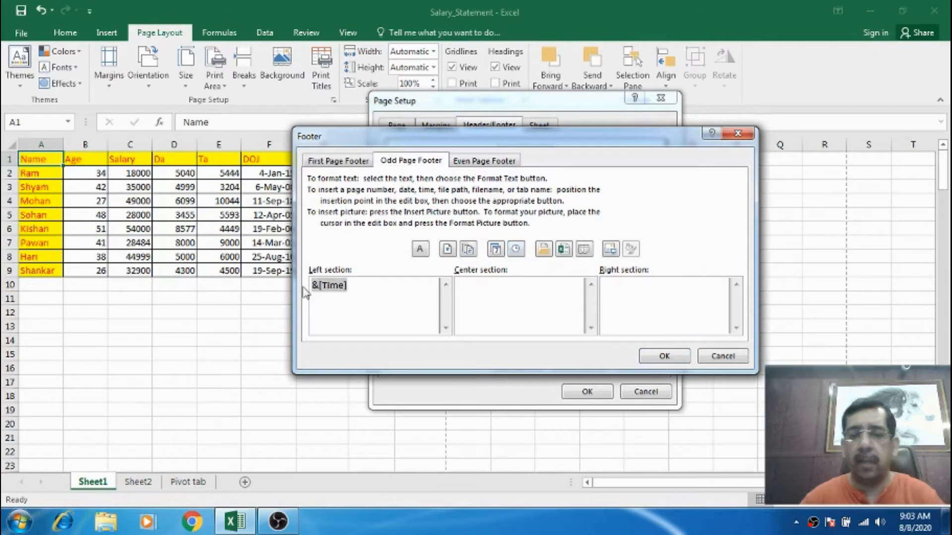
key("Delete")
left_click(522, 287)
left_click(516, 249)
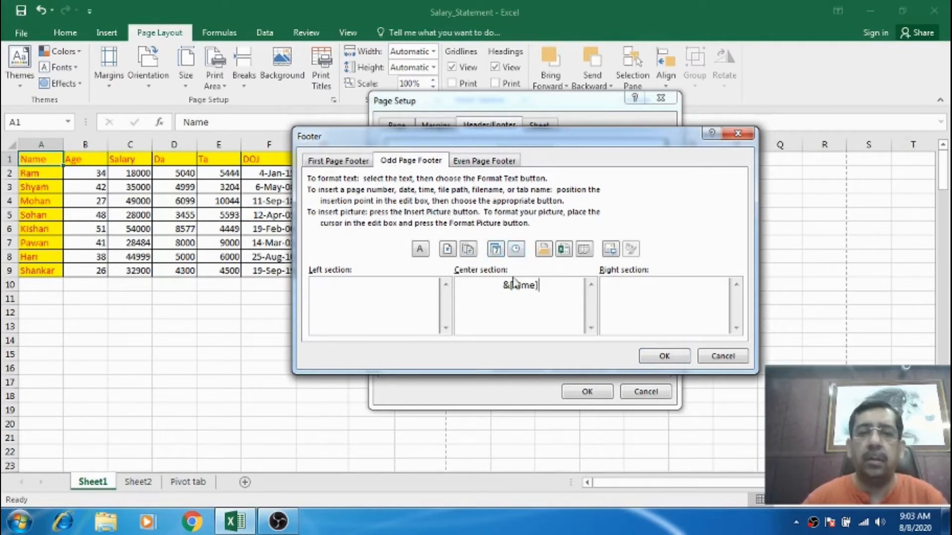
Insert the page number in the center section of the even page footer and confirm the footer dialog.
left_click(474, 163)
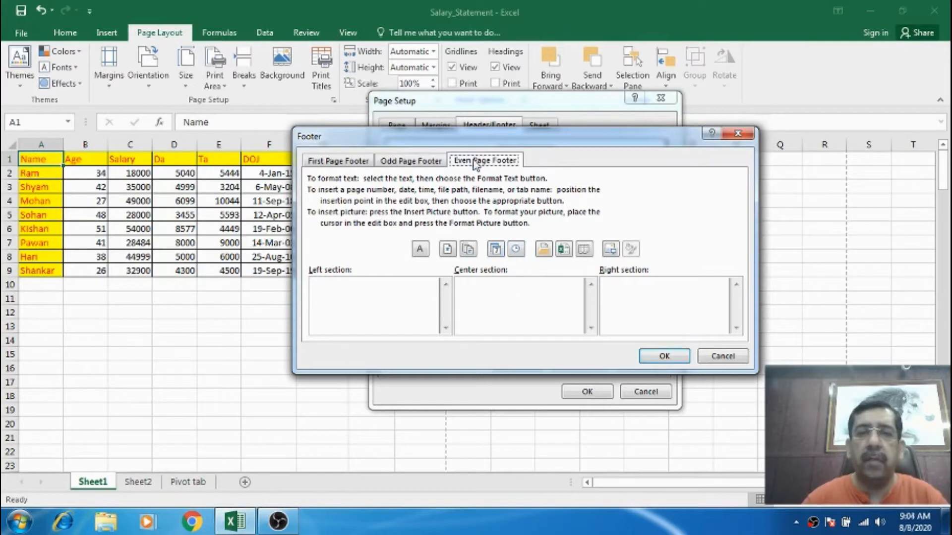
left_click(511, 288)
left_click(448, 250)
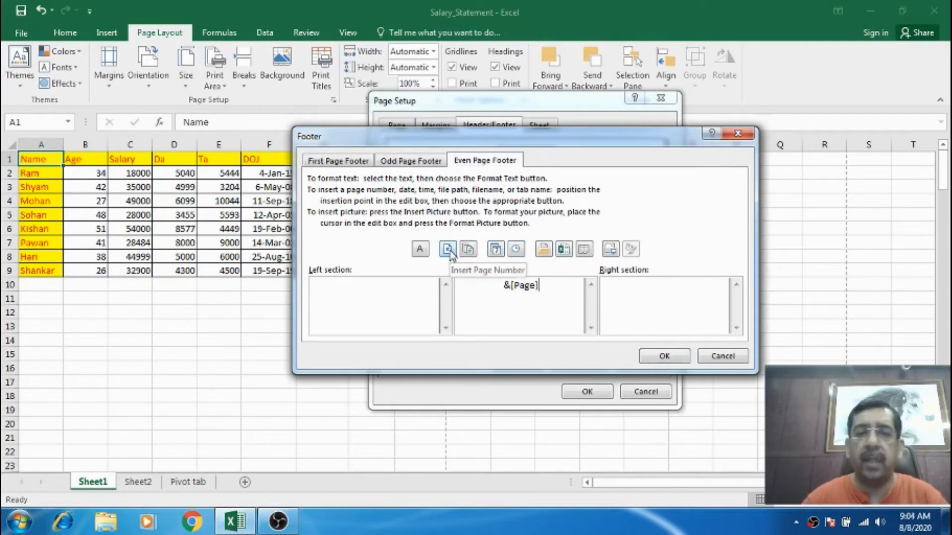
left_click(680, 362)
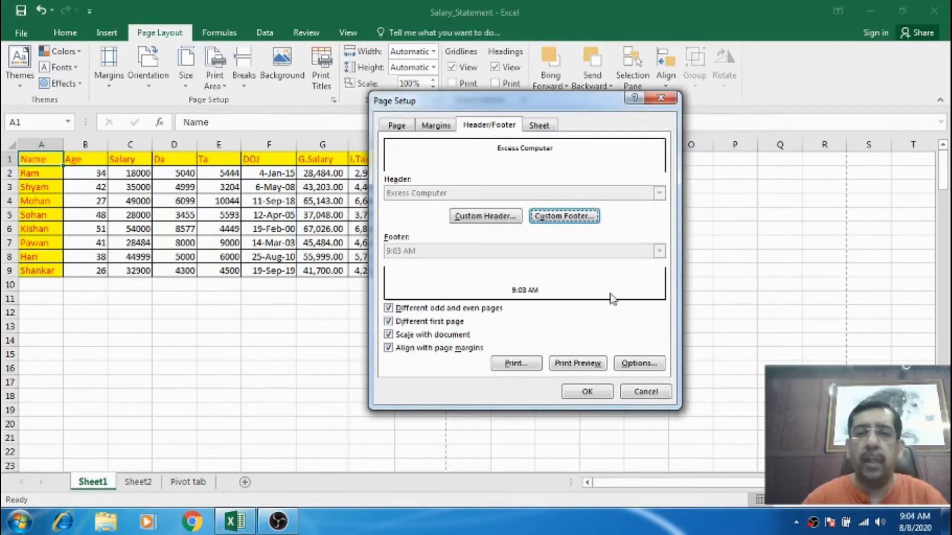
Open the print preview and page through every page to check the footers, then return to the sheet.
left_click(578, 363)
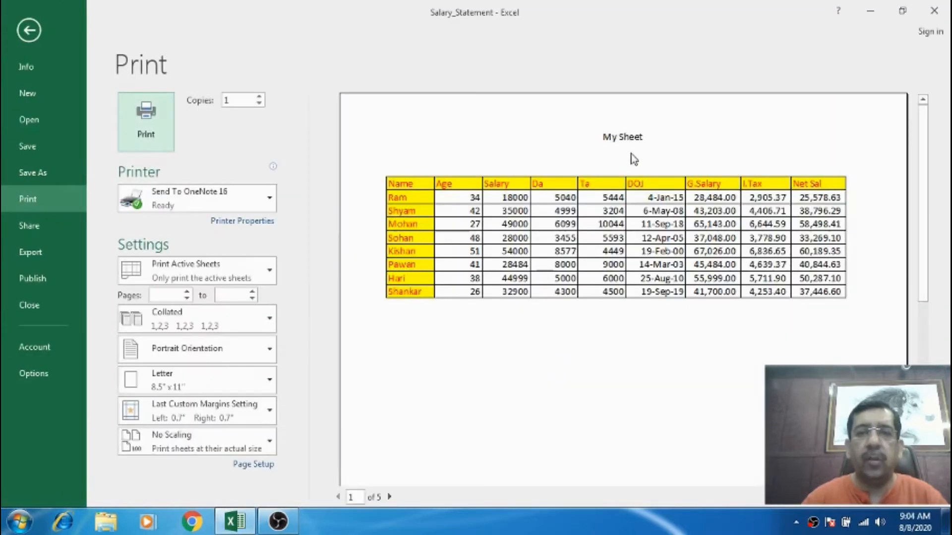
scroll(742, 306, "down", 2)
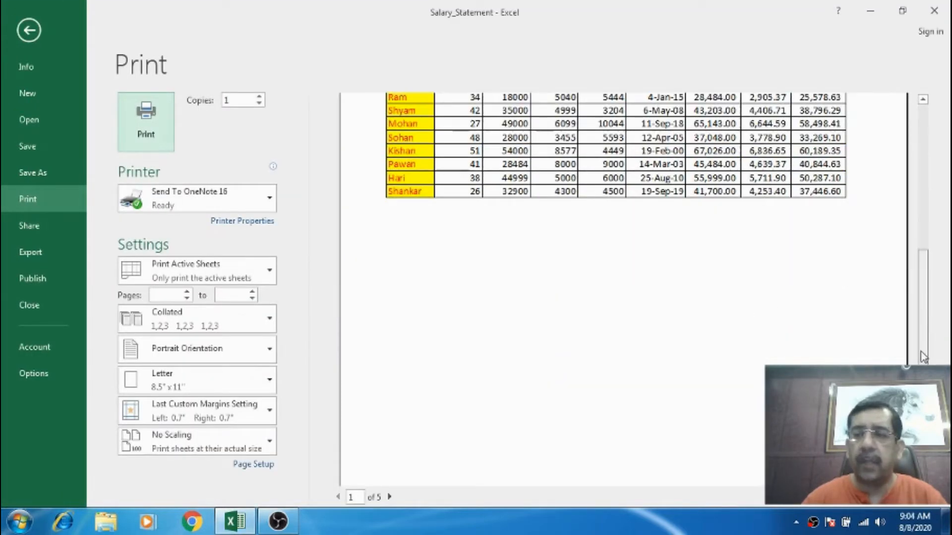
scroll(923, 356, "down", 2)
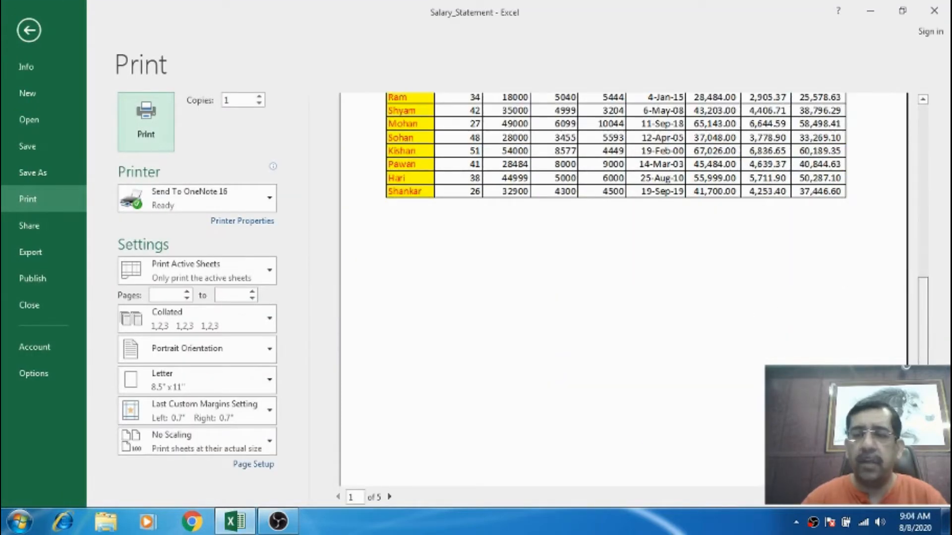
left_click(389, 497)
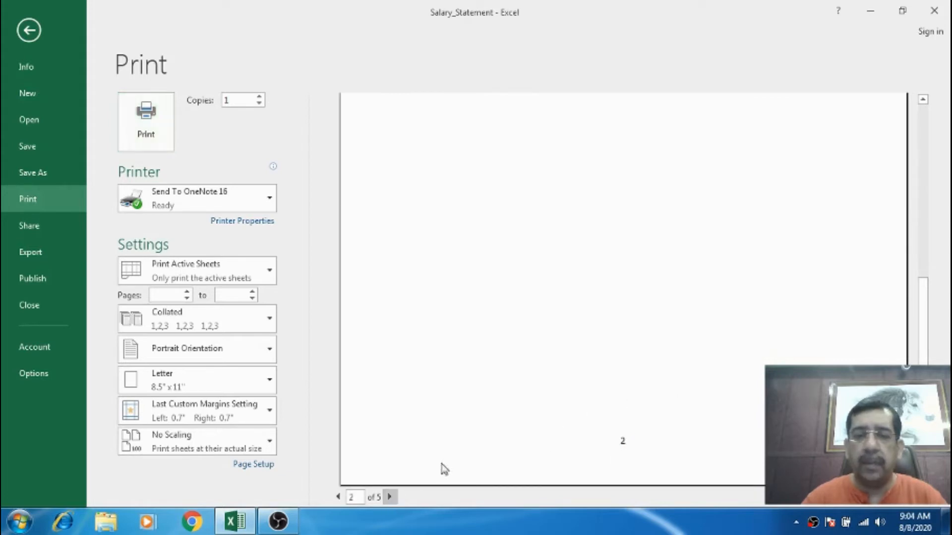
left_click(391, 498)
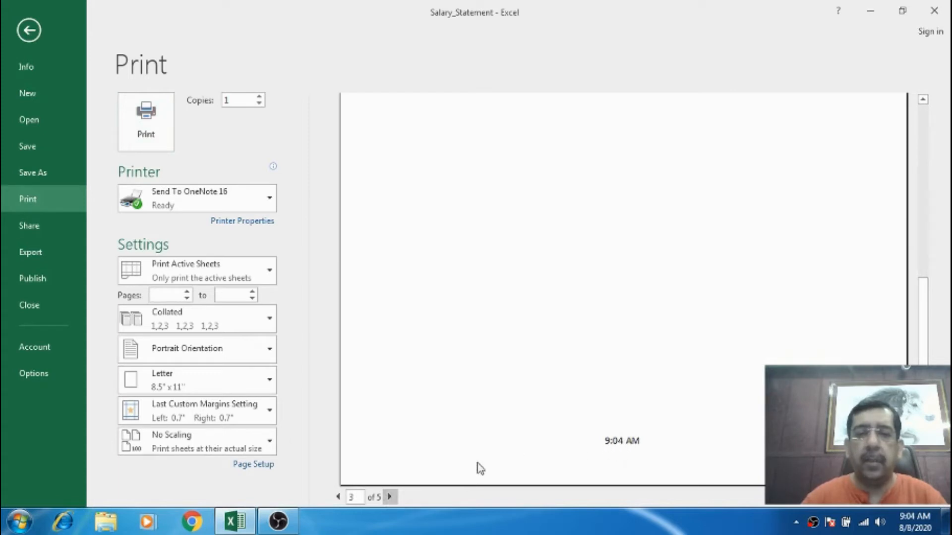
left_click(389, 497)
left_click(390, 498)
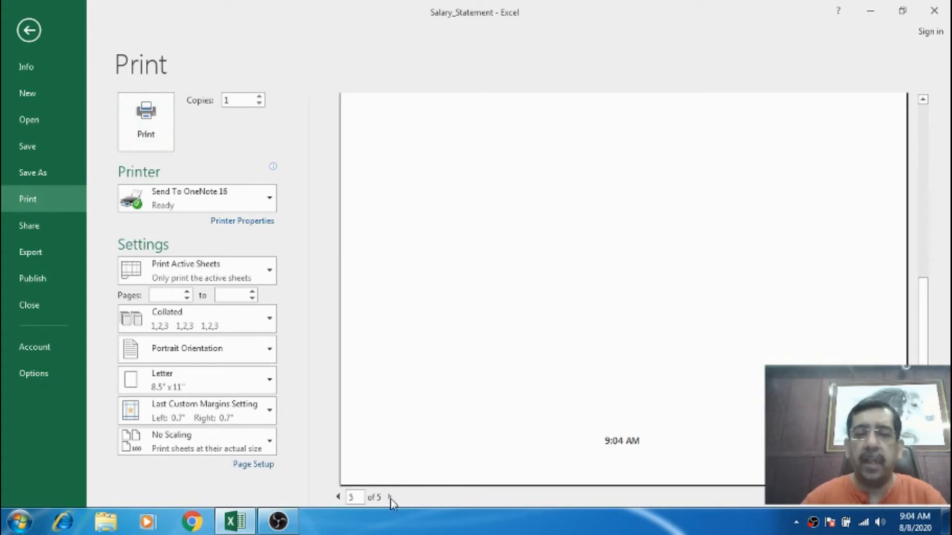
key("Escape")
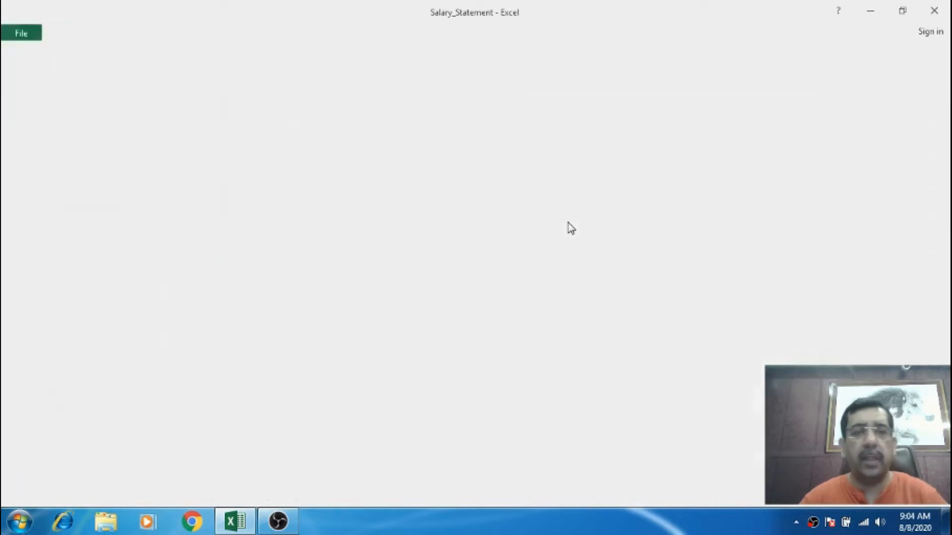
left_click(82, 160)
left_click(55, 159)
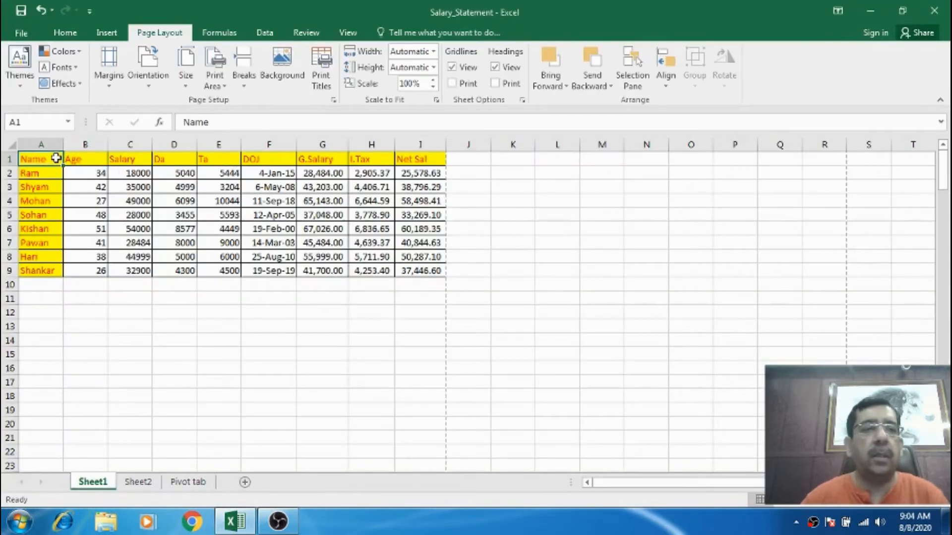
Reopen the custom header and clear the center text of the first page and odd page headers.
left_click(333, 99)
left_click(500, 128)
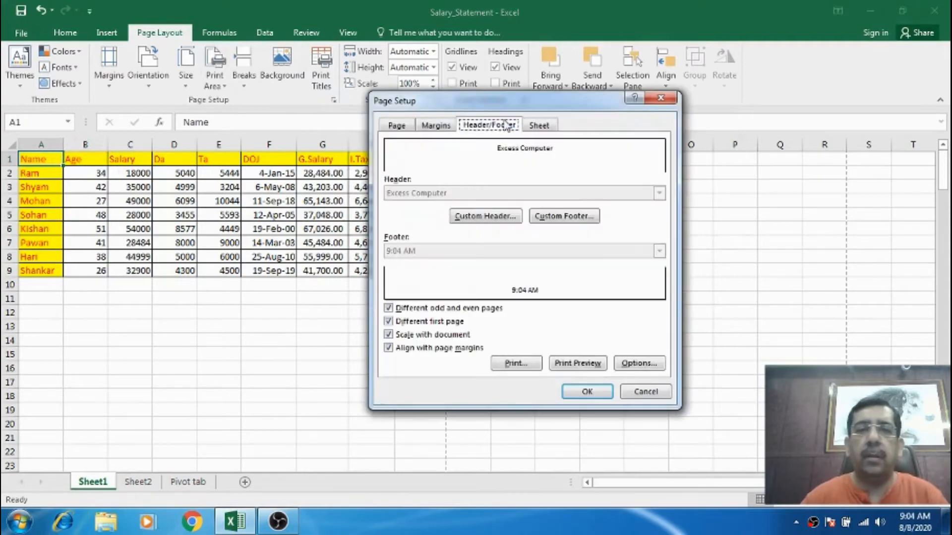
left_click(487, 218)
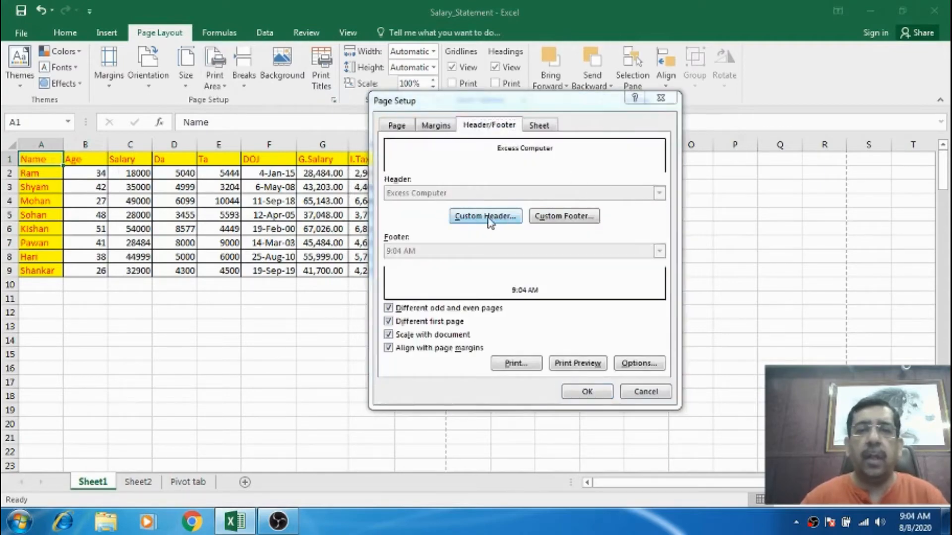
left_click_drag(543, 287, 460, 287)
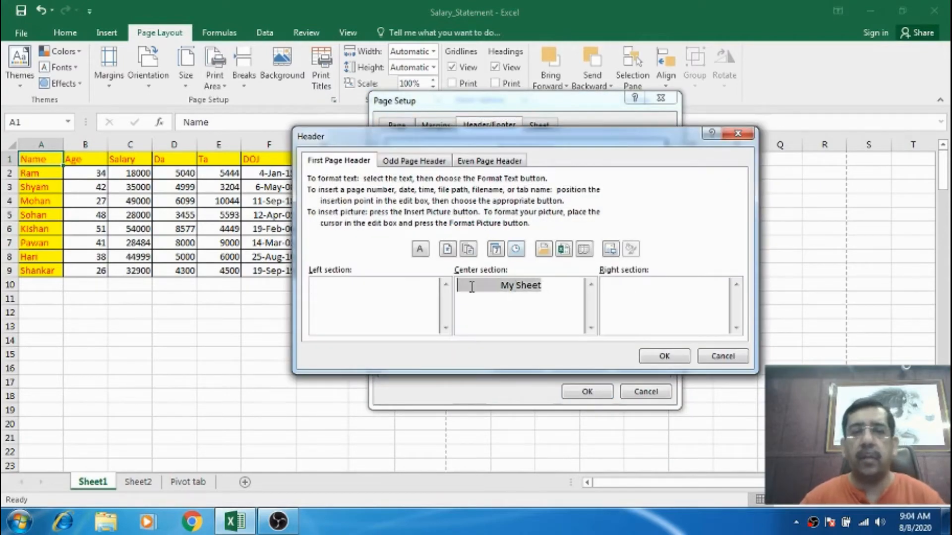
key("BackSpace")
left_click(434, 161)
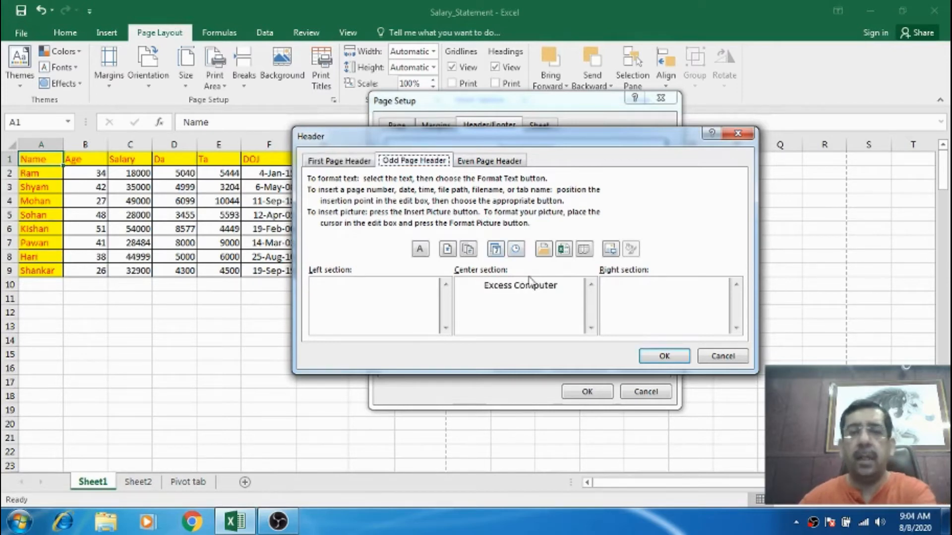
left_click(557, 285)
left_click_drag(557, 285, 469, 285)
key("BackSpace")
Clear the center text of the even page header and confirm the header dialog.
left_click(493, 161)
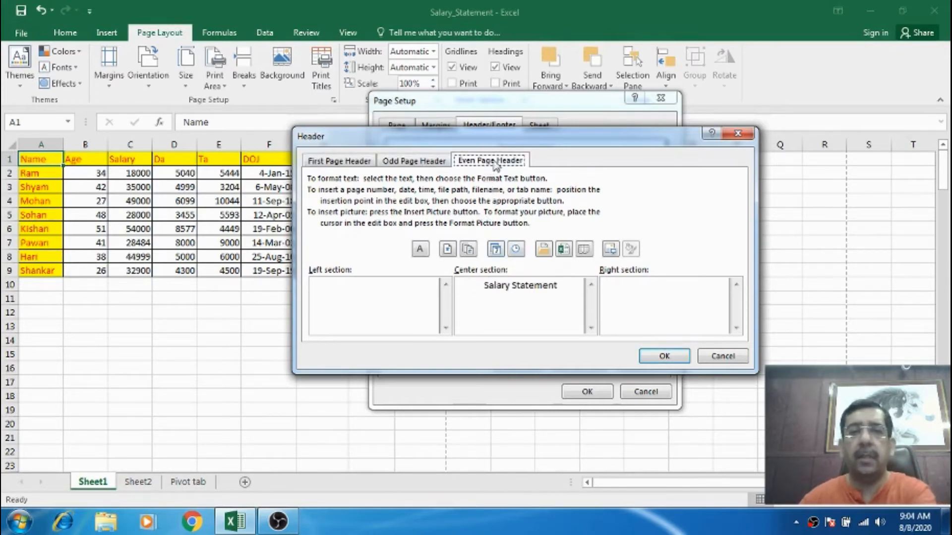
left_click_drag(564, 286, 473, 286)
key("BackSpace")
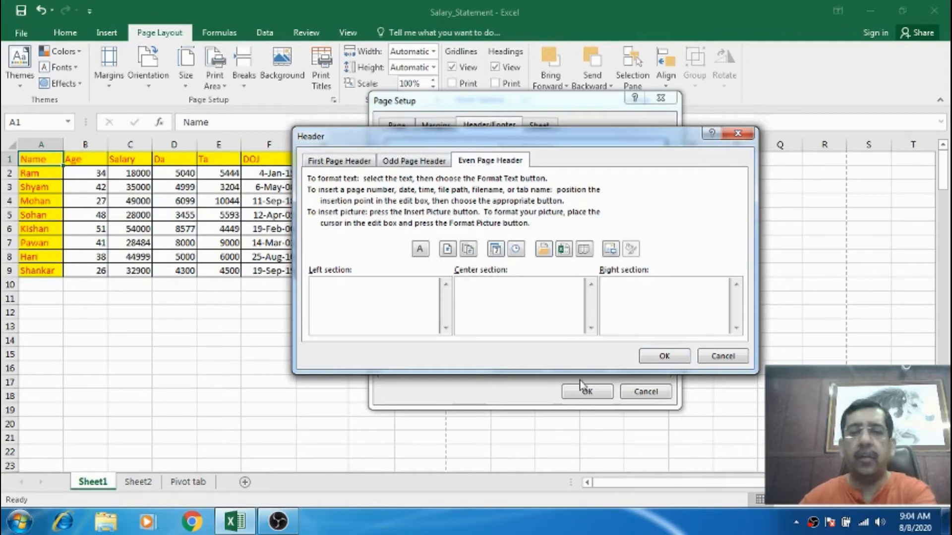
left_click(650, 356)
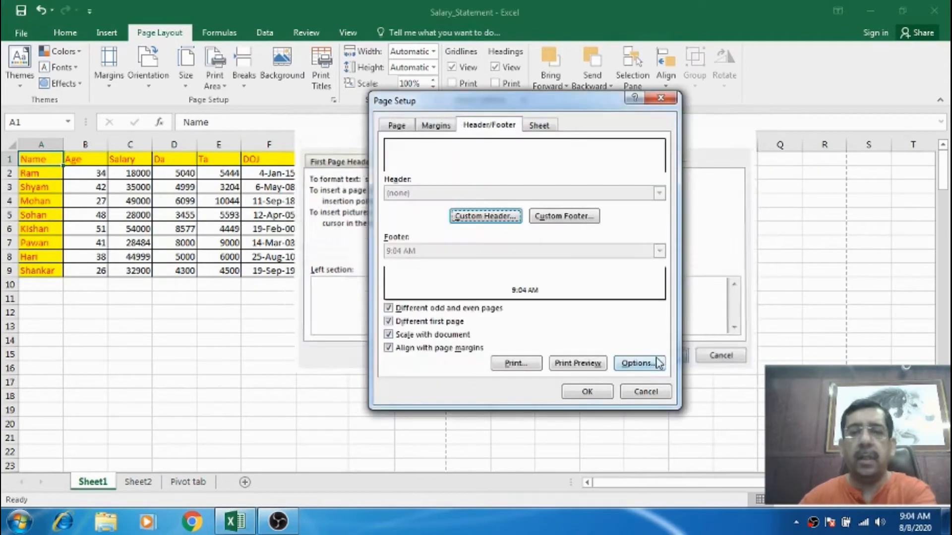
Open the custom footer and clear the center section of the first page and odd page footers.
left_click(568, 223)
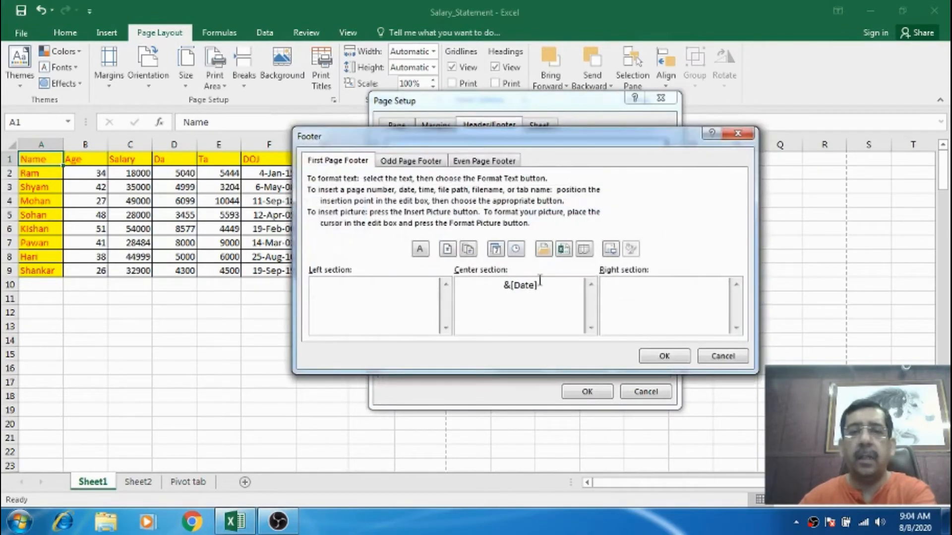
left_click_drag(542, 284, 475, 285)
key("BackSpace")
left_click(443, 160)
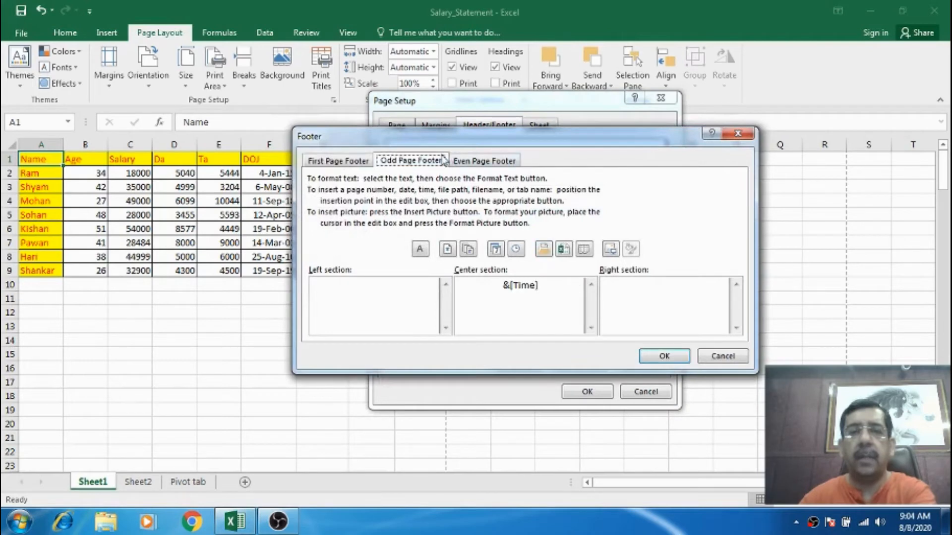
left_click_drag(545, 285, 476, 285)
key("BackSpace")
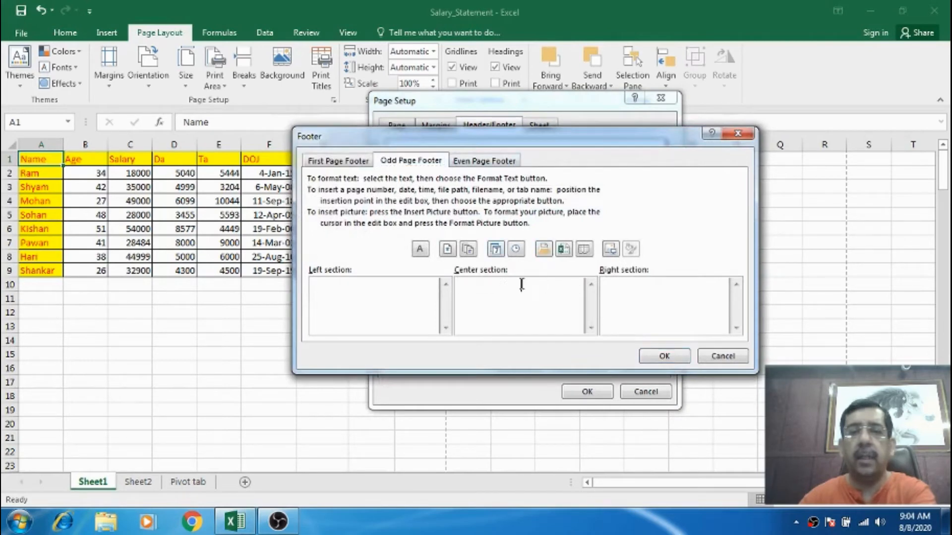
Clear the even page footer's center section and confirm both the footer and Page Setup dialogs.
left_click(498, 161)
left_click_drag(545, 285, 476, 285)
key("BackSpace")
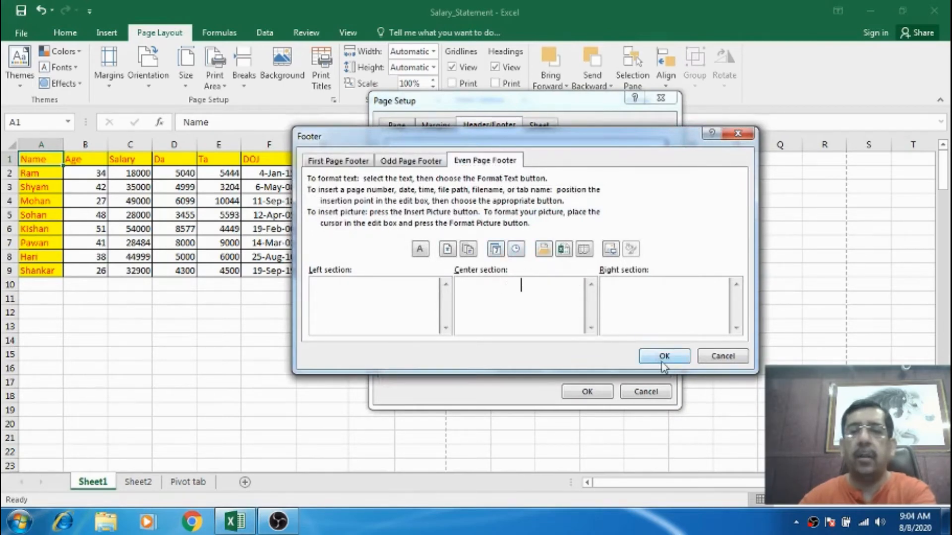
left_click(664, 356)
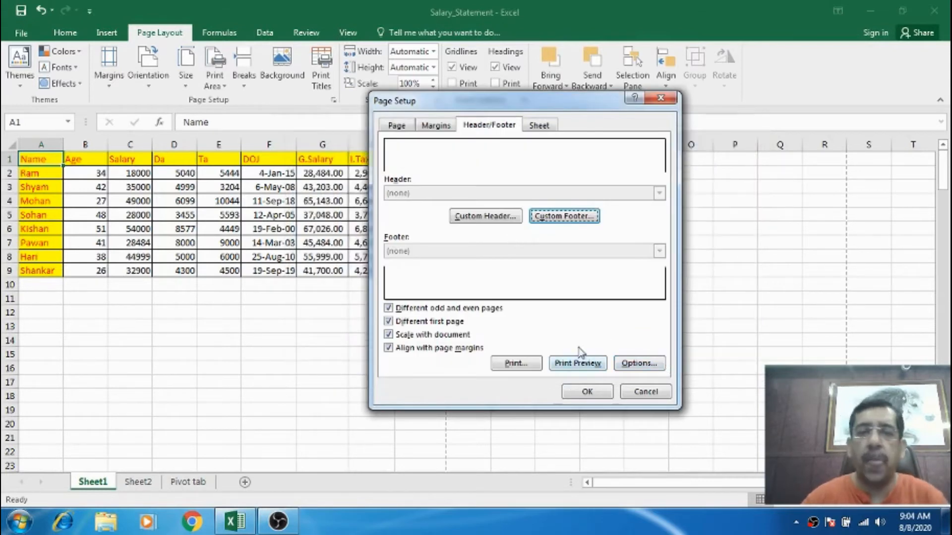
left_click(597, 392)
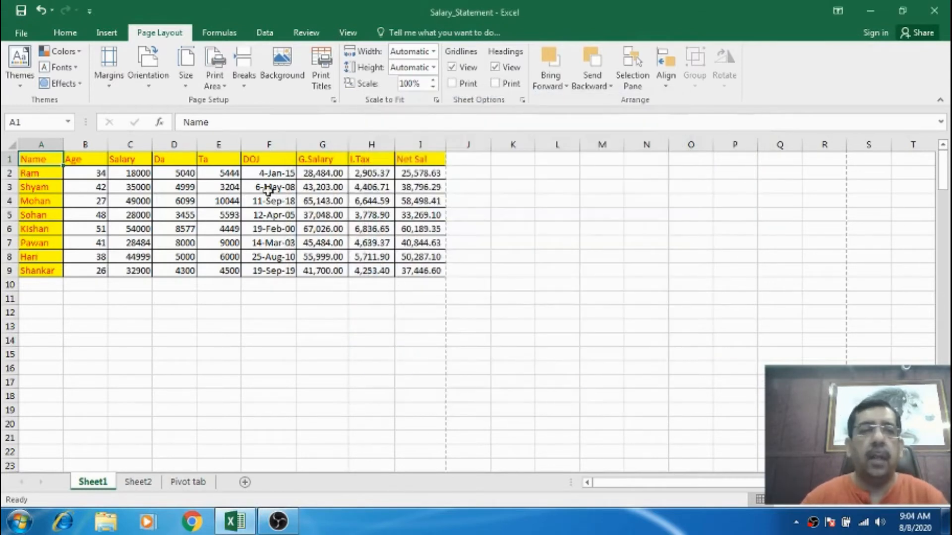
Open the Page Setup sheet options, reposition the dialog, and view the print preview.
left_click(436, 100)
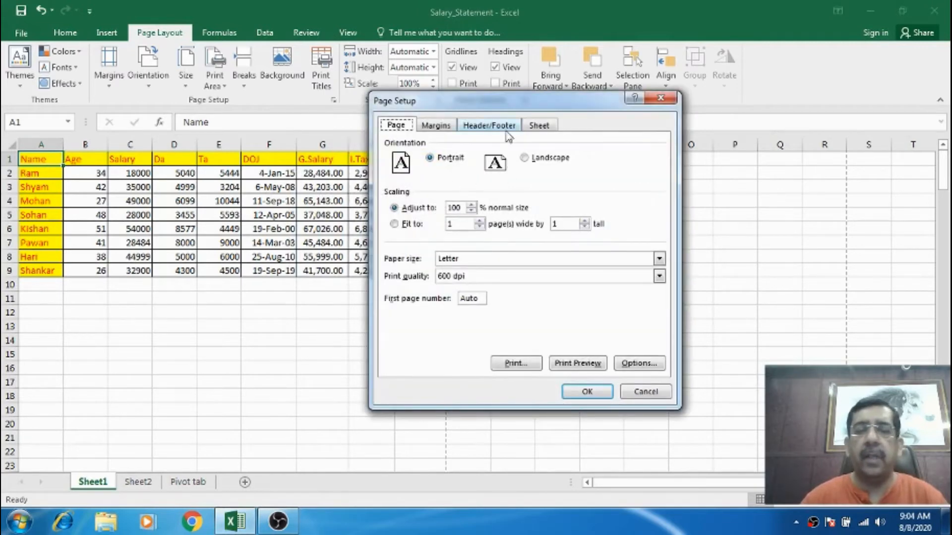
left_click(544, 128)
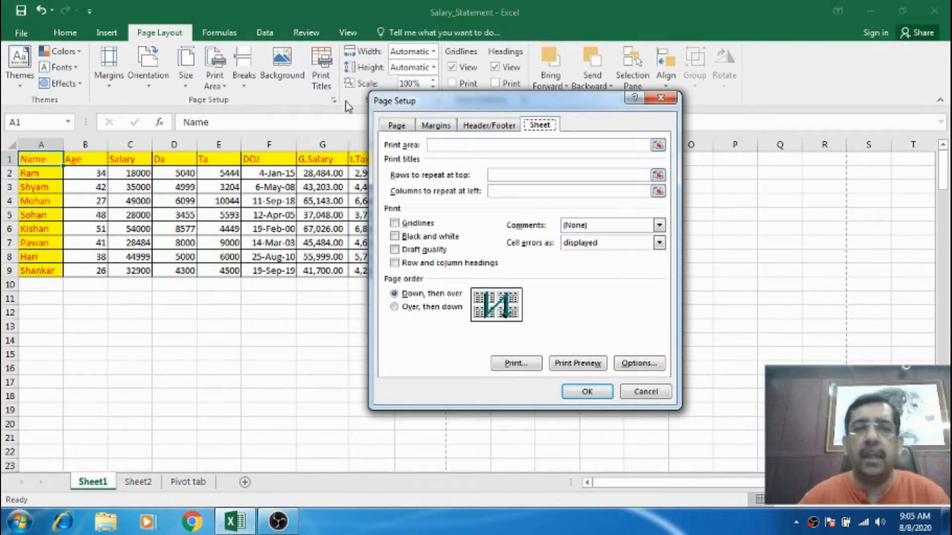
left_click(497, 174)
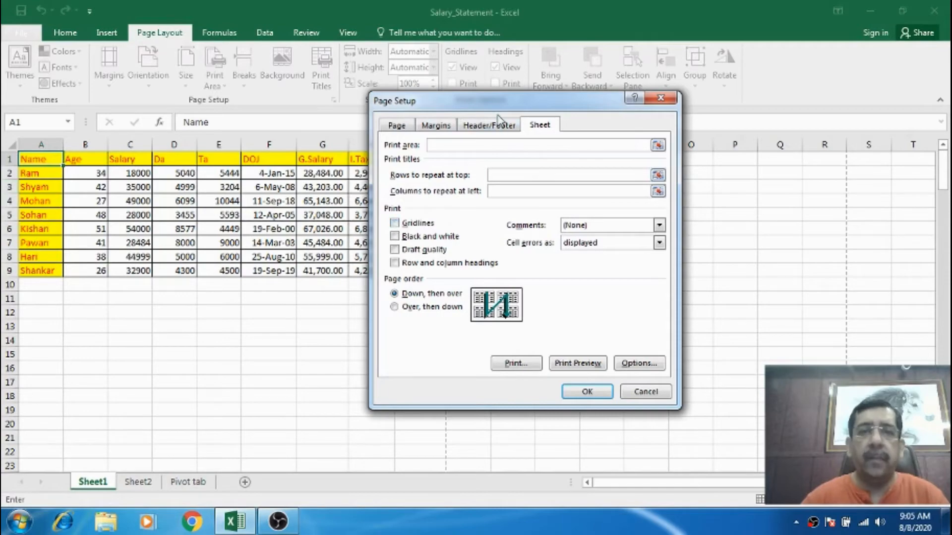
left_click_drag(500, 104, 542, 119)
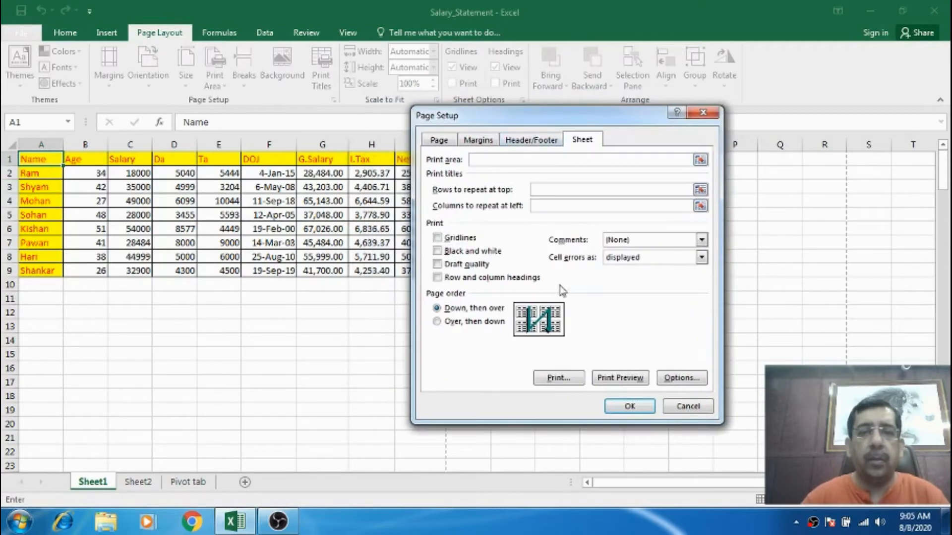
left_click(611, 376)
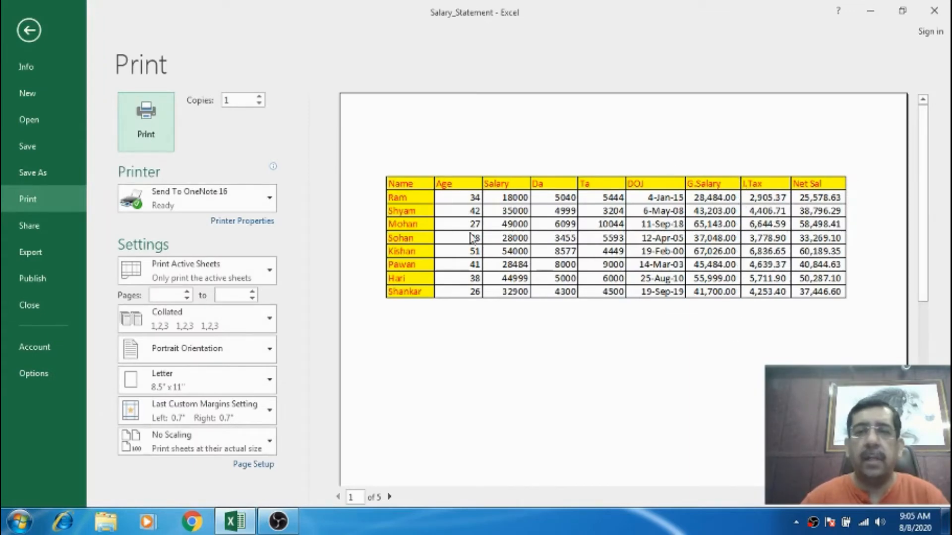
key("Escape")
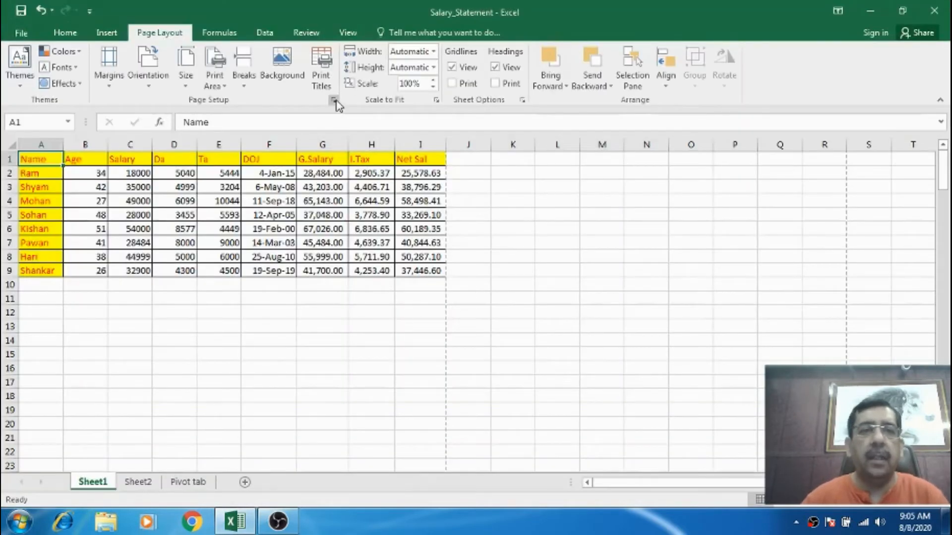
Enable gridline printing in Page Setup and review the result in print preview.
left_click(335, 100)
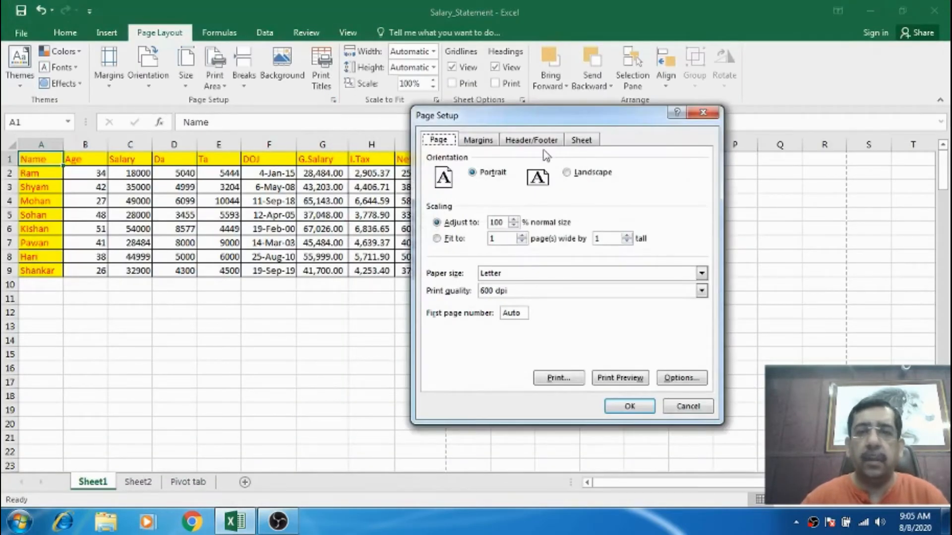
left_click(582, 144)
left_click(460, 239)
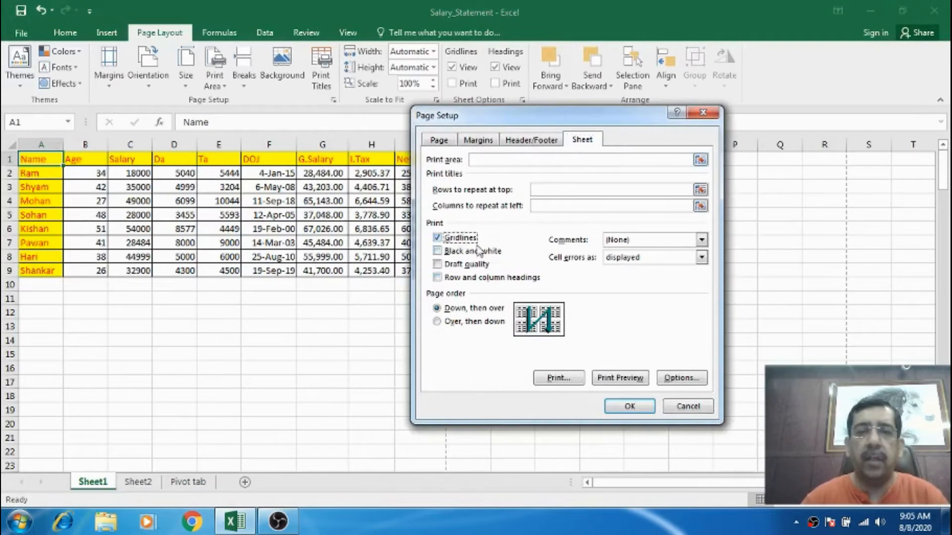
left_click(629, 381)
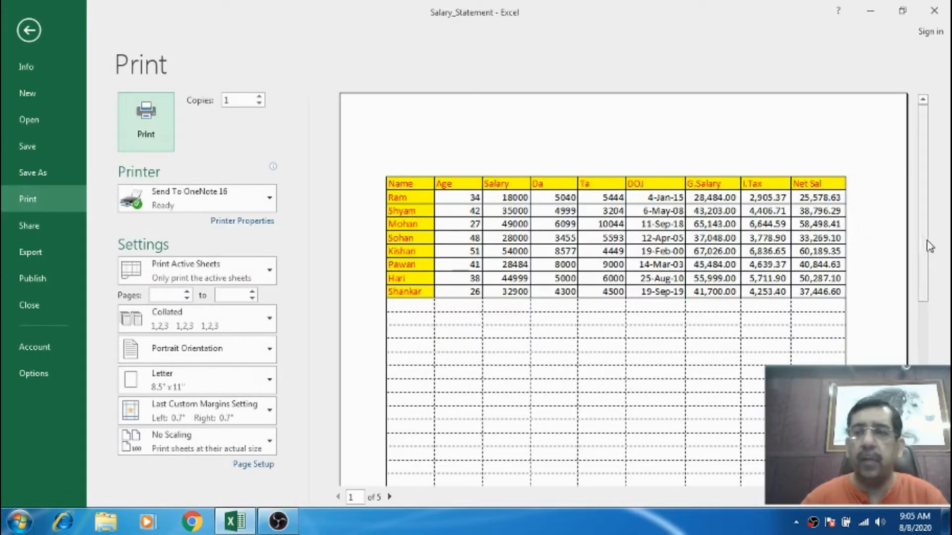
mouse_move(927, 249)
left_mouse_down()
mouse_move(924, 313)
mouse_move(931, 248)
left_mouse_up()
key("Escape")
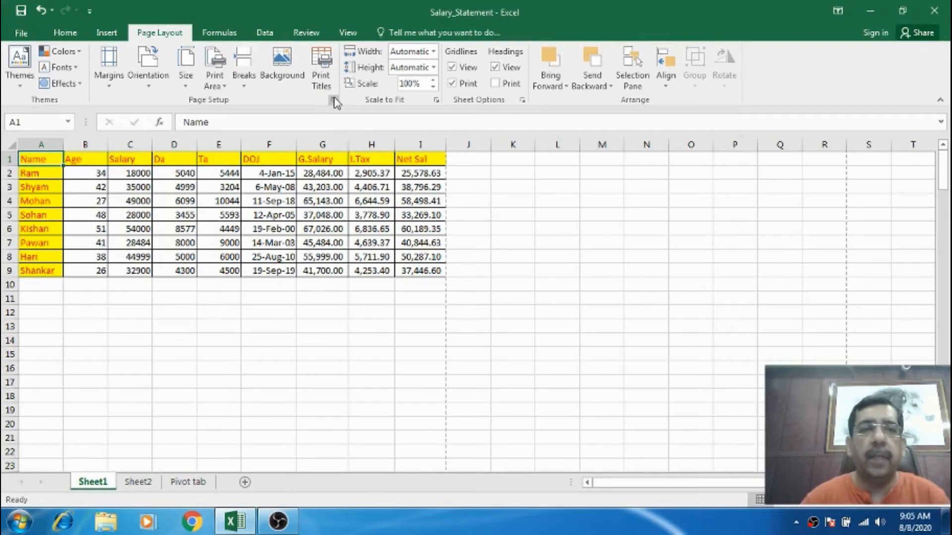
Remove all borders from the table range A1:I9.
left_click_drag(59, 159, 403, 269)
left_click(65, 32)
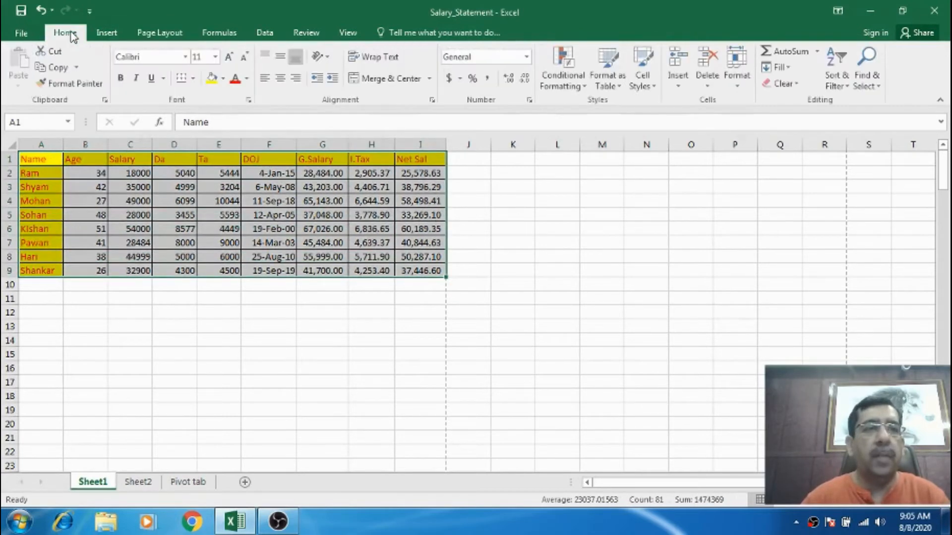
left_click(196, 78)
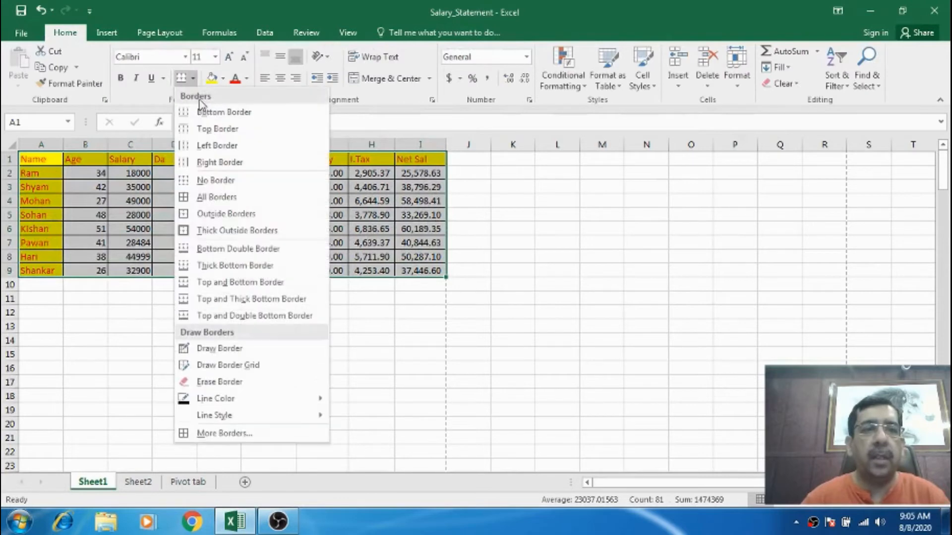
left_click(205, 180)
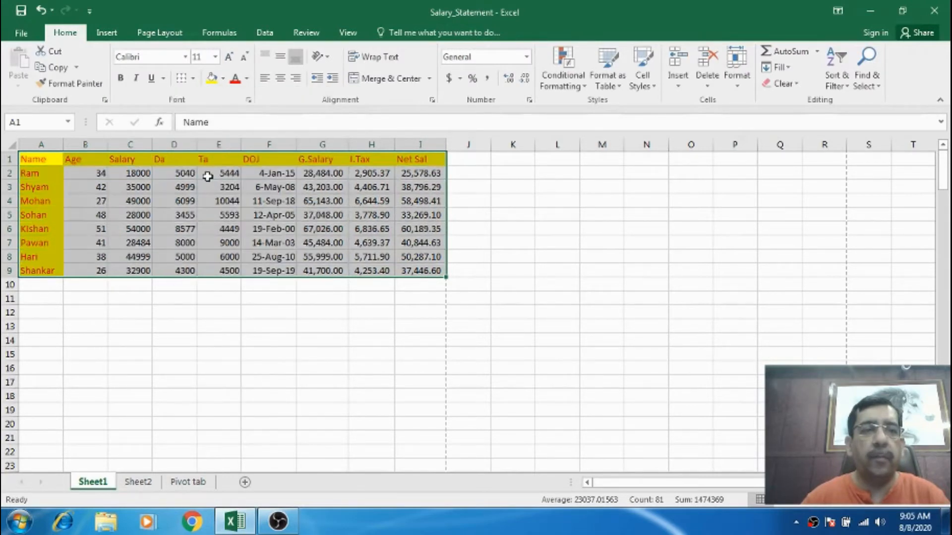
left_click(207, 176)
left_click(59, 161)
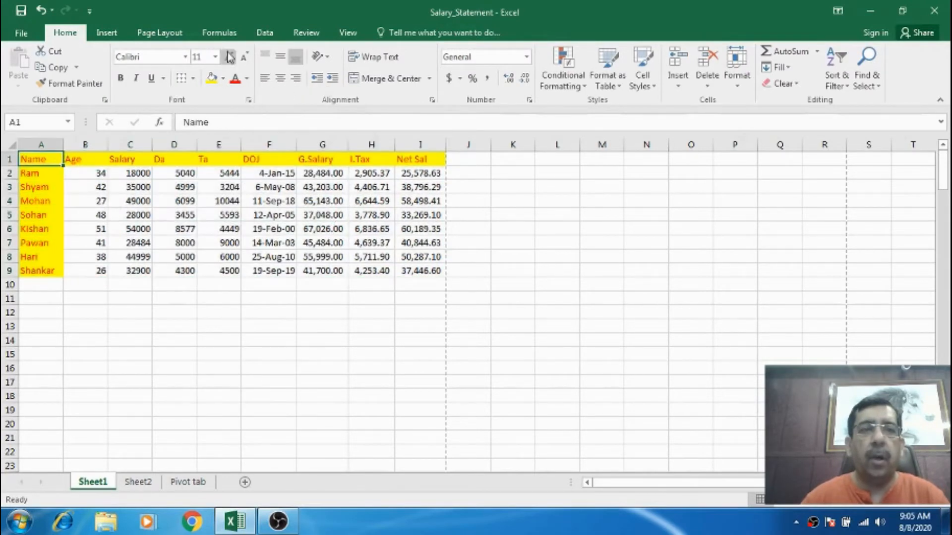
Disable gridline printing in Page Setup and check the print preview.
left_click(164, 32)
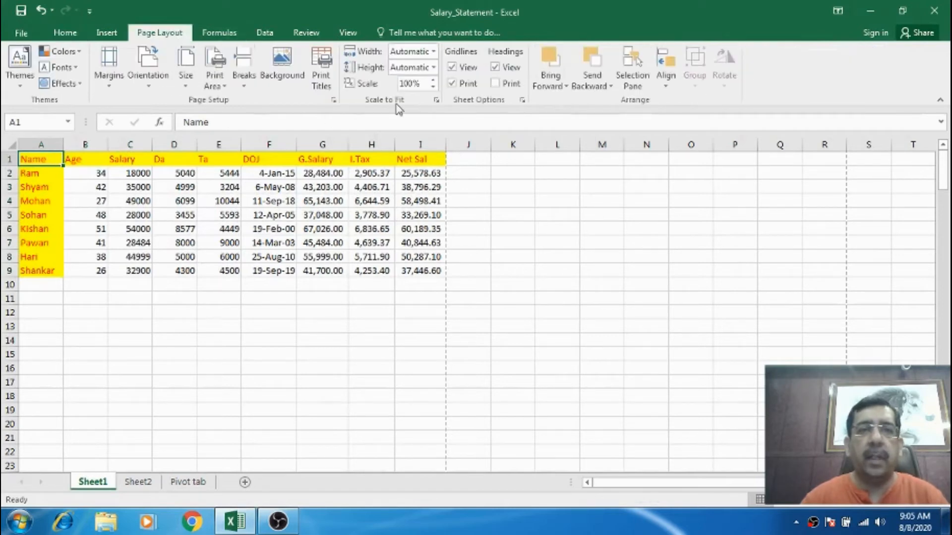
left_click(333, 103)
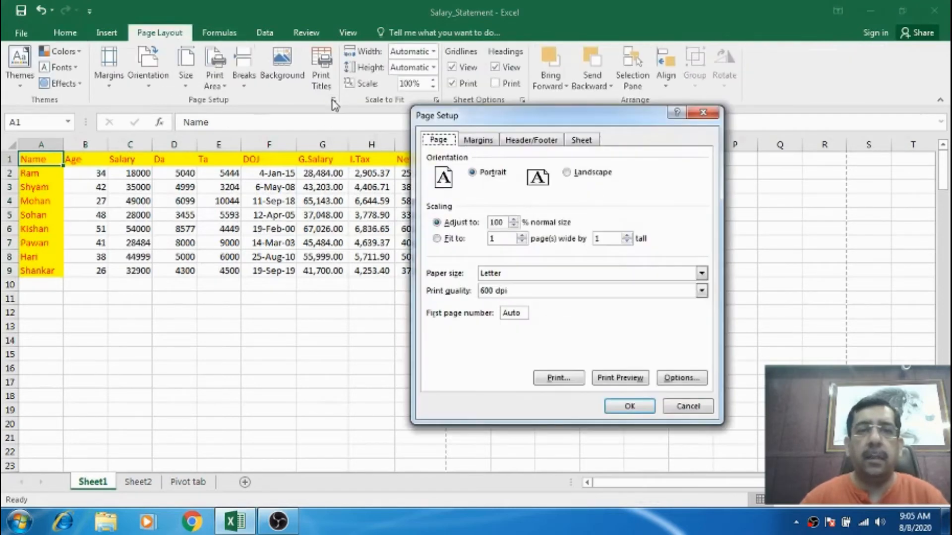
left_click(582, 141)
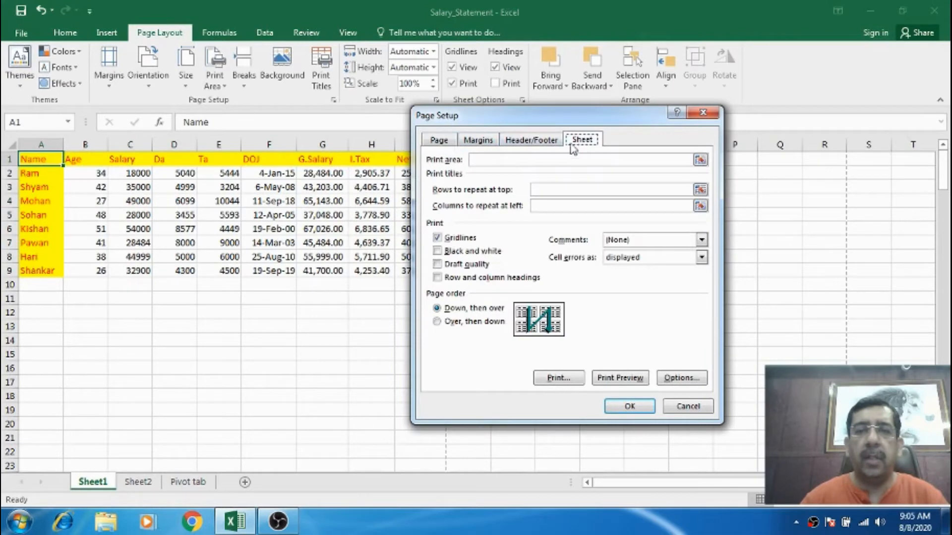
left_click(471, 241)
left_click(617, 378)
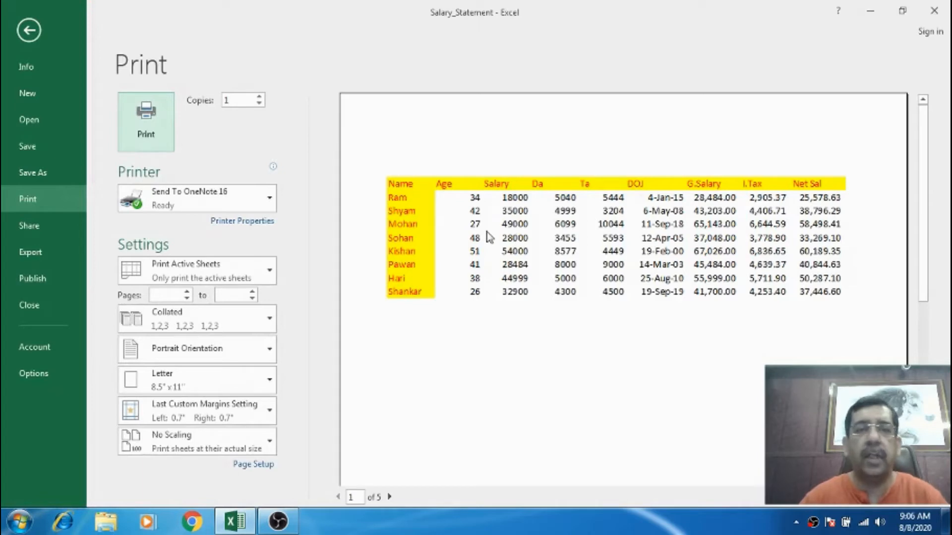
key("Escape")
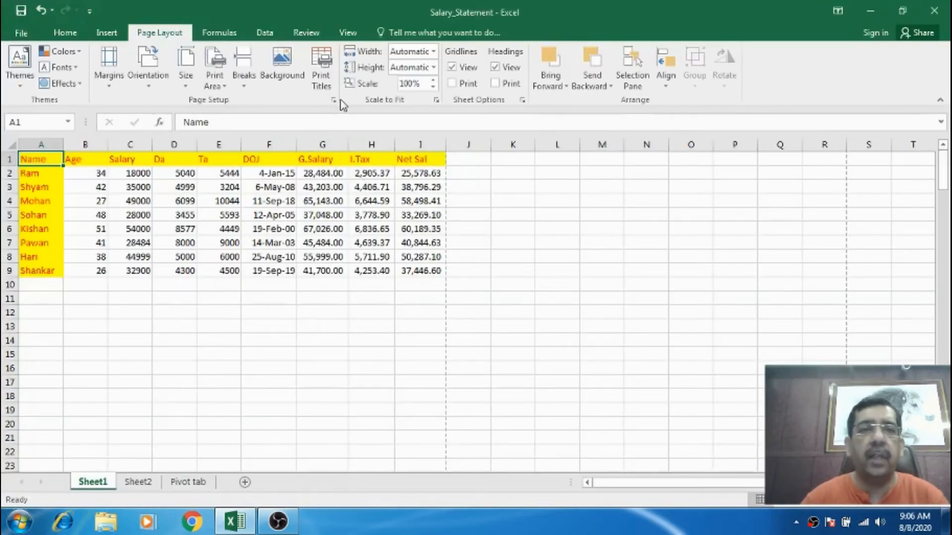
Enable gridline and black-and-white printing in Page Setup and review the print preview.
left_click(333, 99)
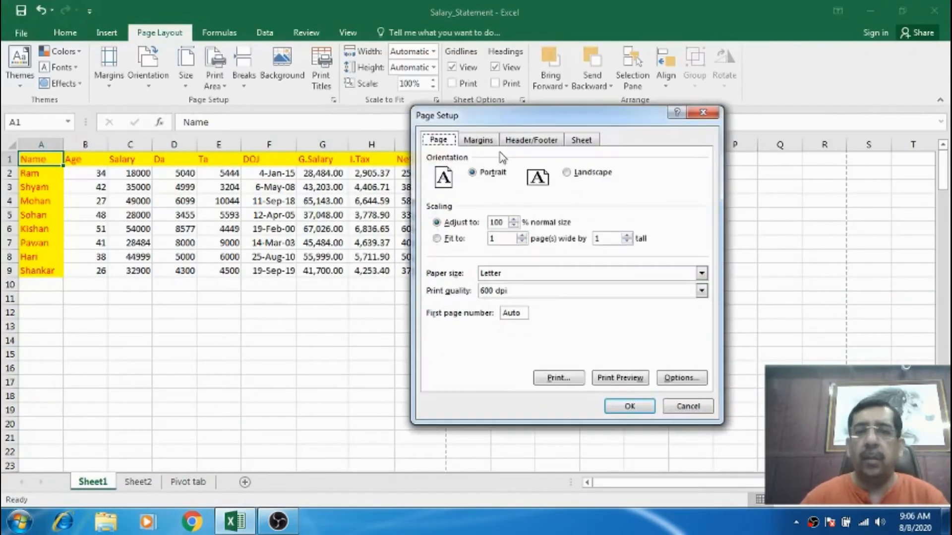
left_click(586, 140)
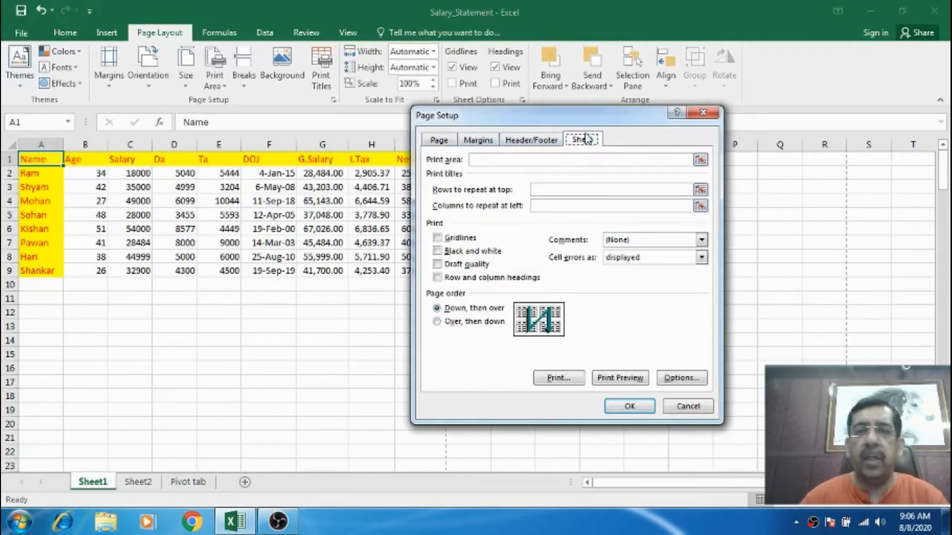
left_click(460, 239)
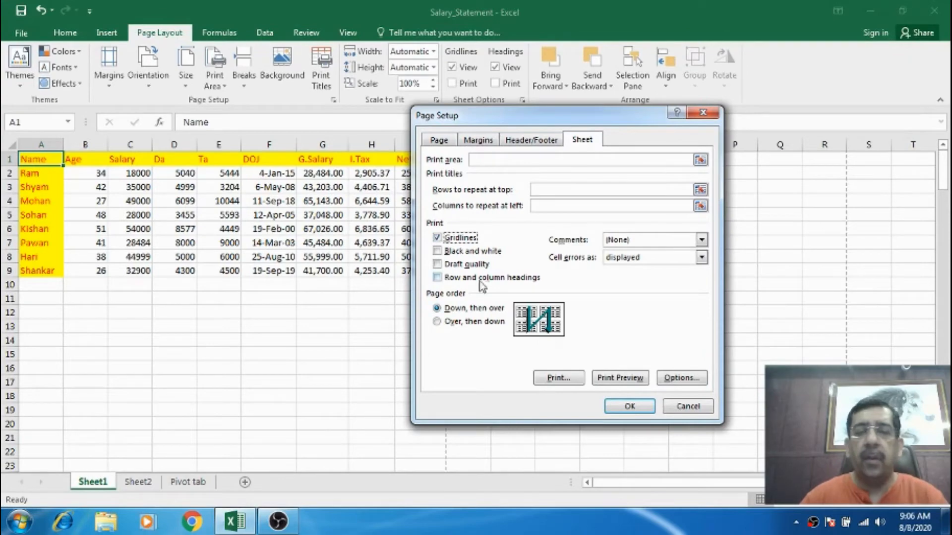
left_click(451, 253)
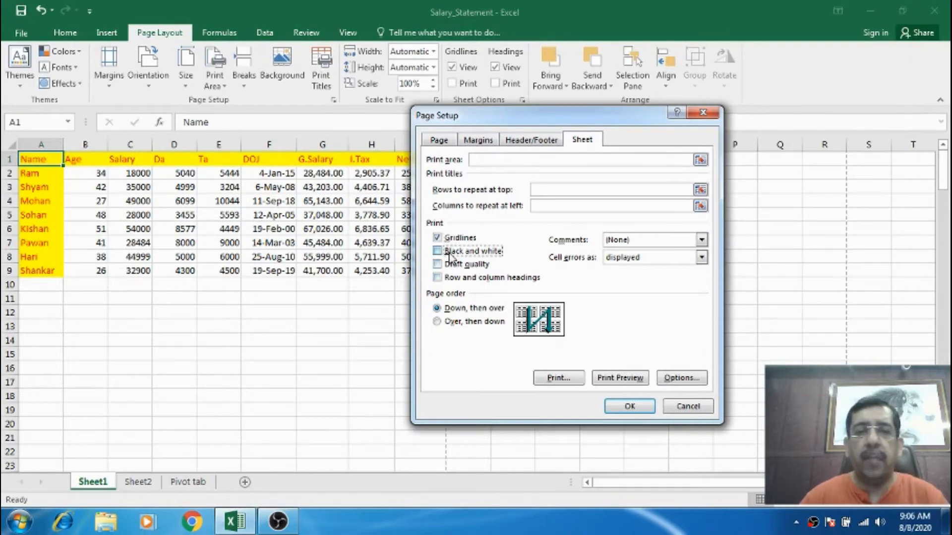
left_click(614, 380)
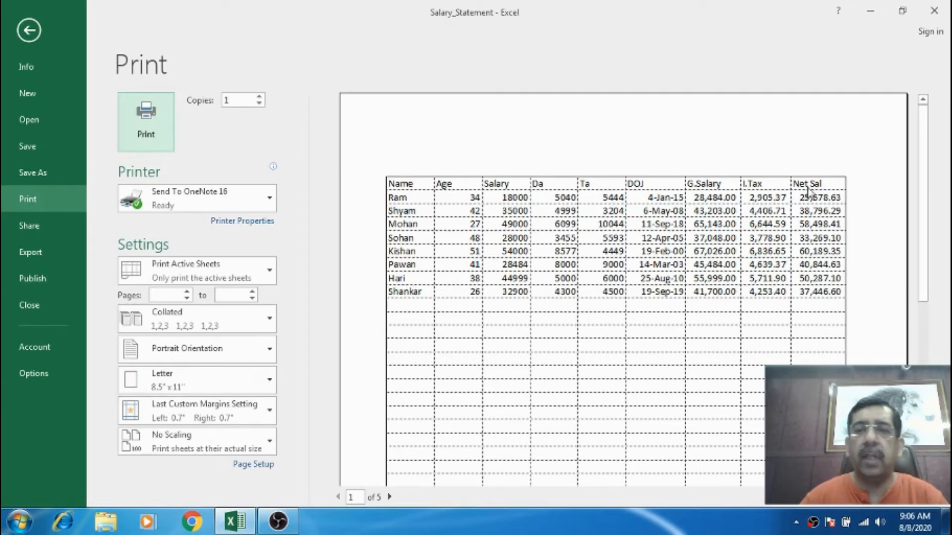
key("Escape")
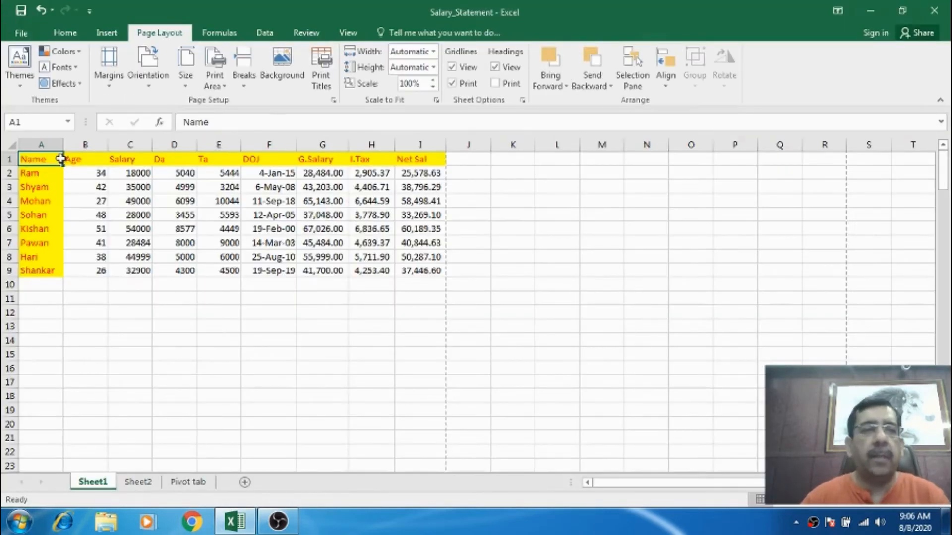
Turn off gridline and black-and-white printing in Page Setup and check the print preview.
left_click_drag(56, 159, 404, 268)
left_click(334, 100)
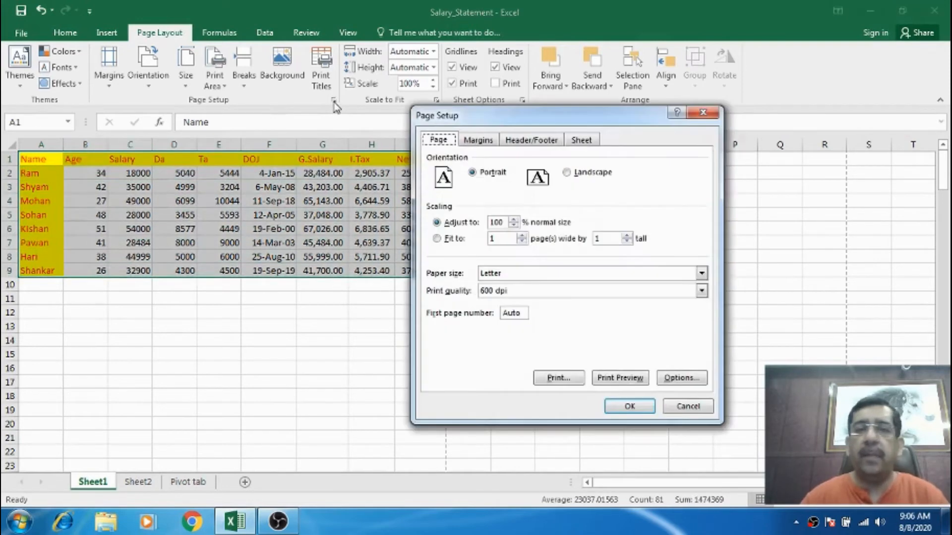
left_click(588, 142)
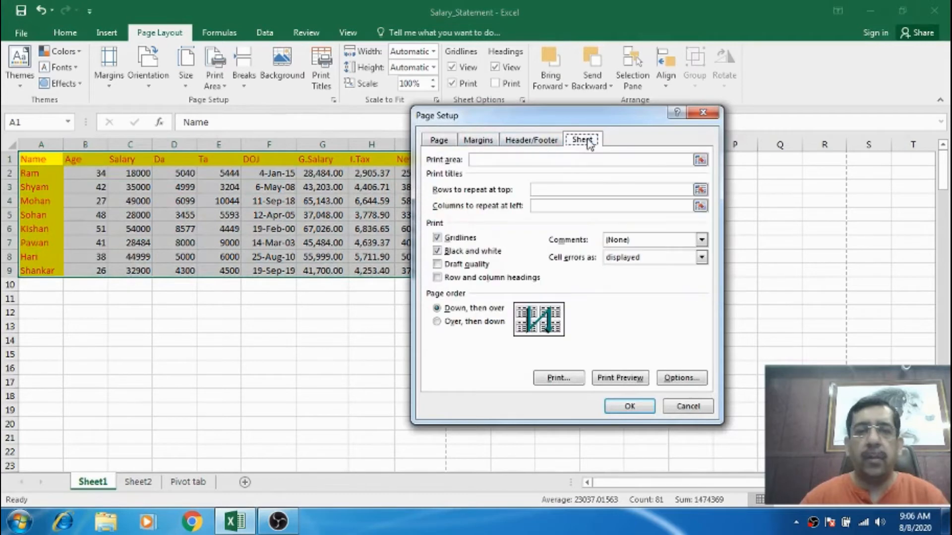
left_click(437, 238)
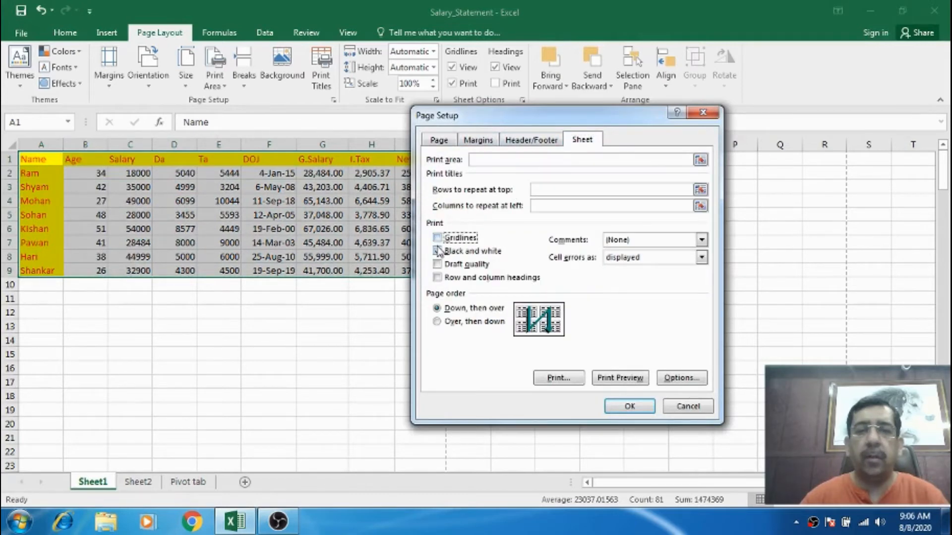
left_click(437, 251)
left_click(619, 378)
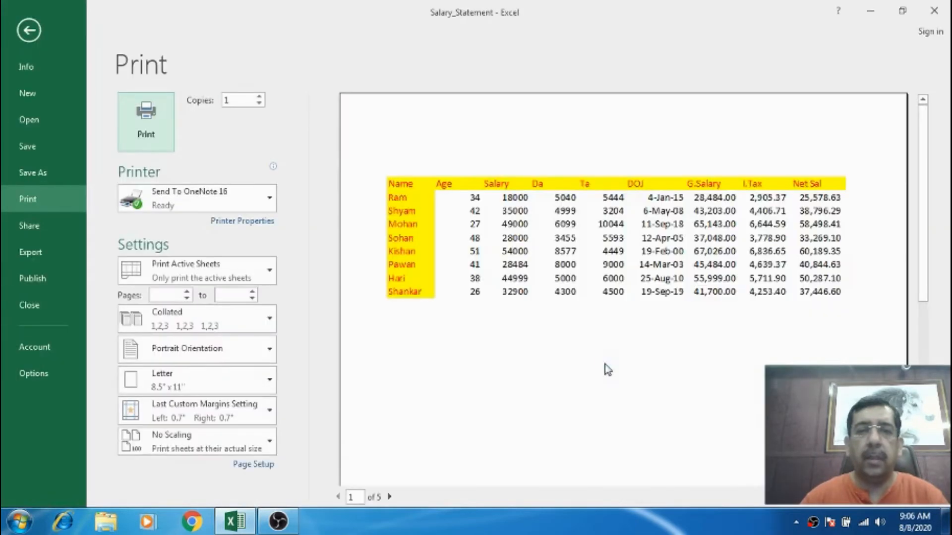
key("Escape")
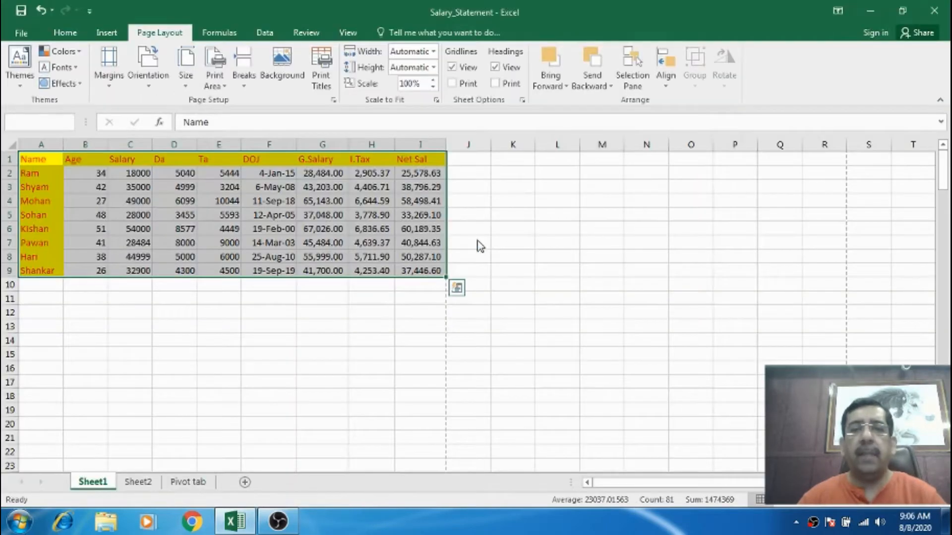
Enable draft quality printing in Page Setup and view the print preview.
left_click(333, 100)
left_click(581, 141)
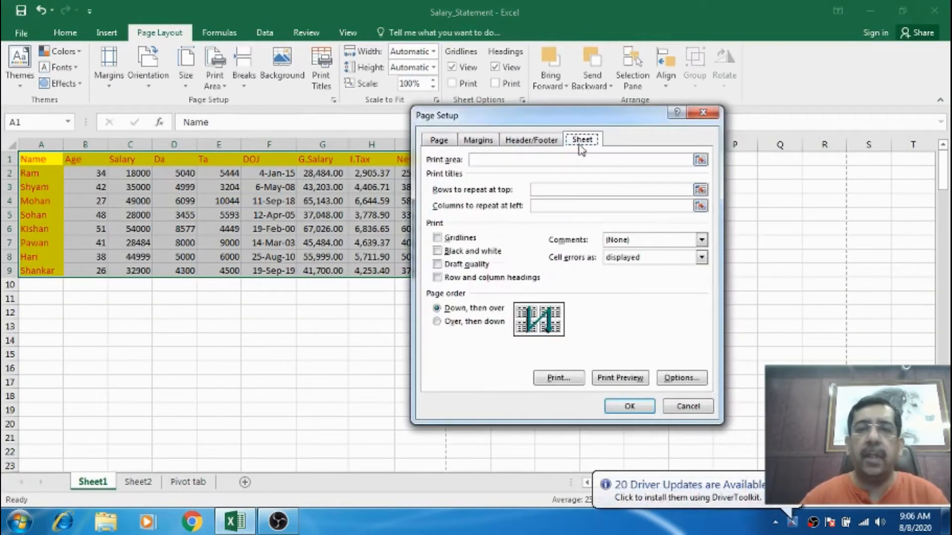
left_click(464, 264)
left_click(611, 377)
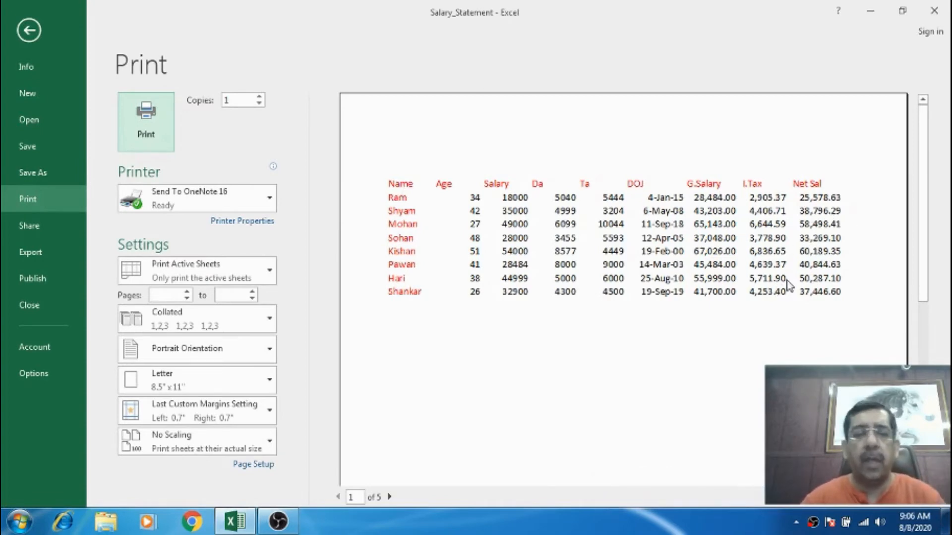
key("Escape")
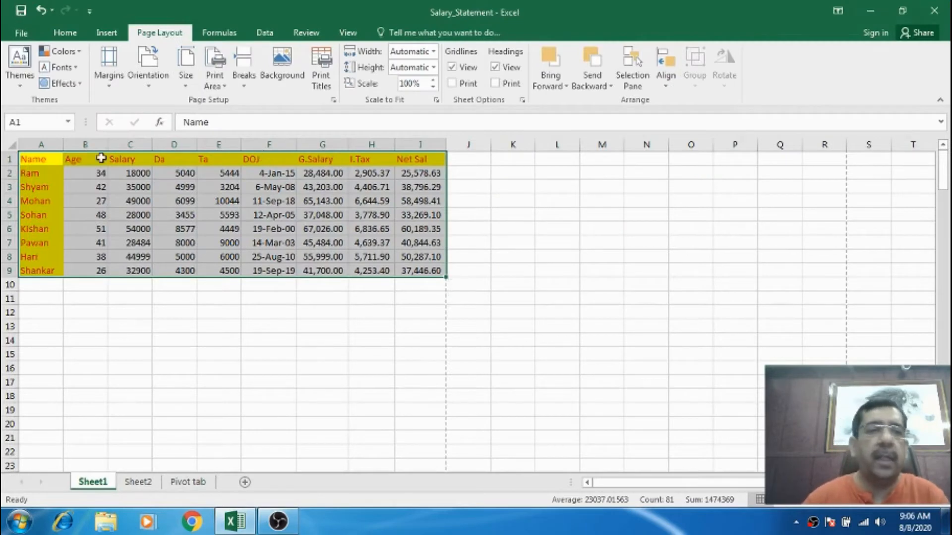
Turn off draft quality and turn on row and column headings printing in Page Setup, then check the print preview.
left_click(334, 101)
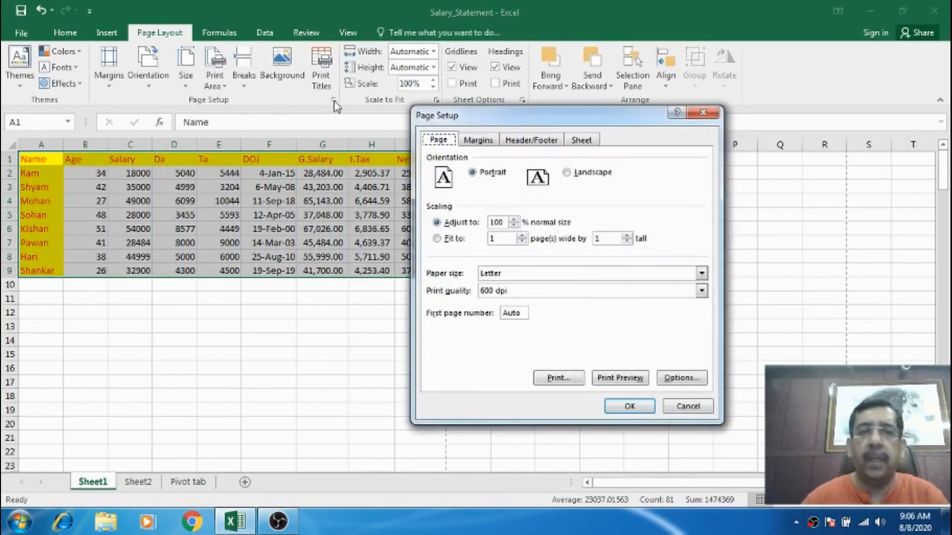
left_click(582, 141)
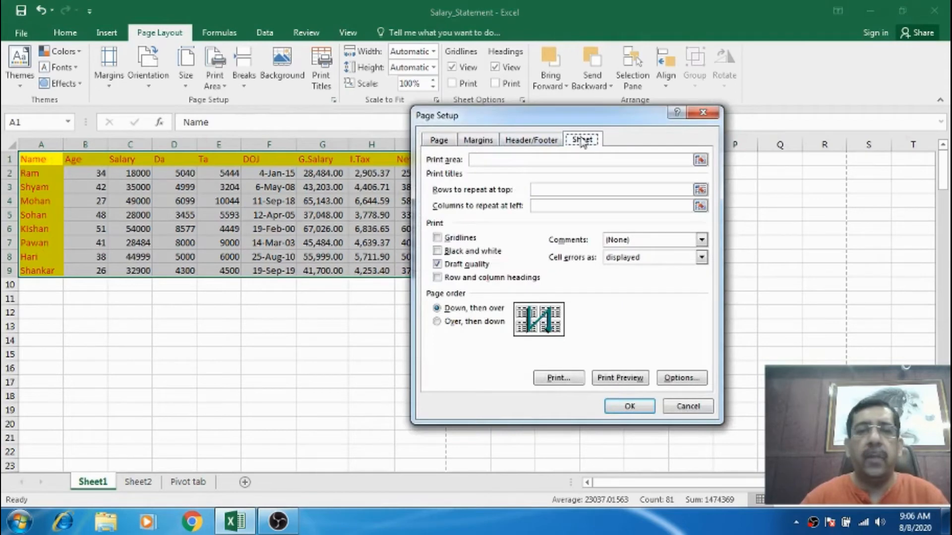
left_click(437, 264)
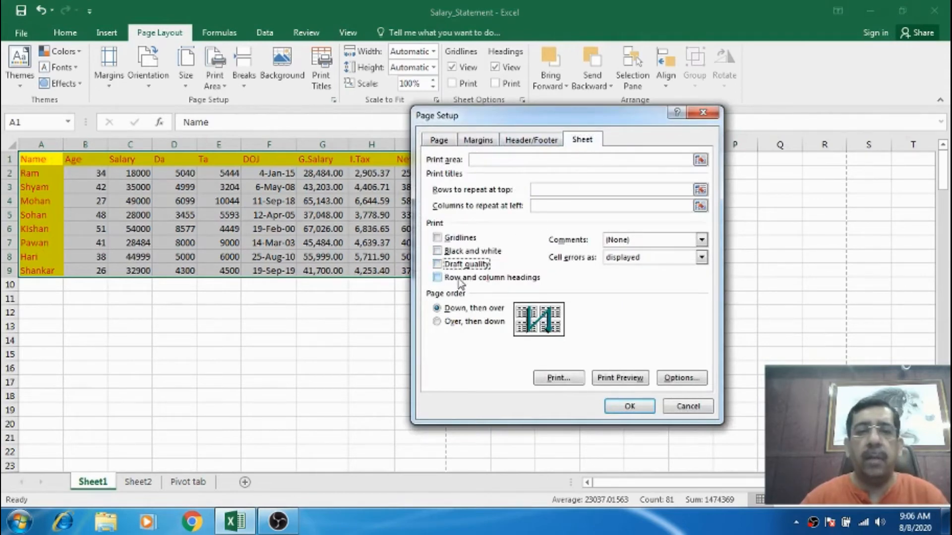
left_click(459, 280)
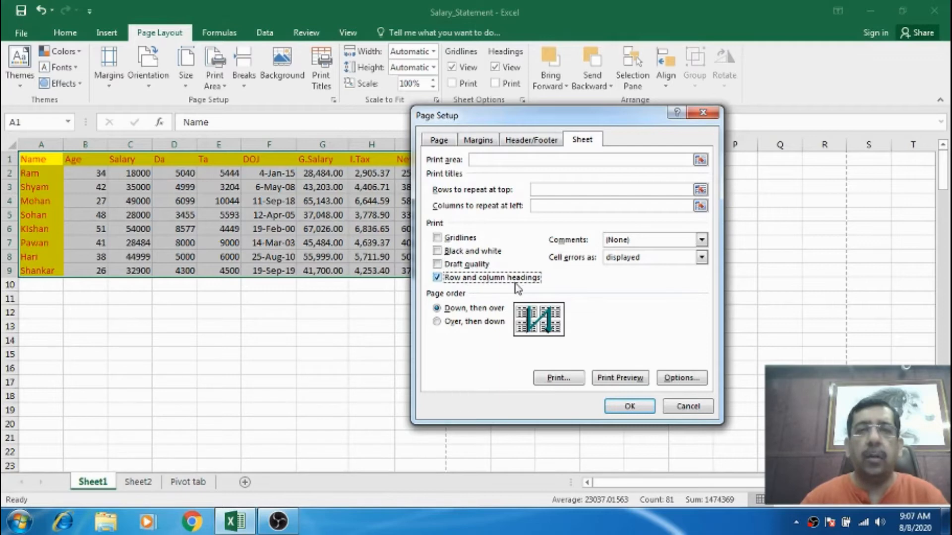
left_click(617, 377)
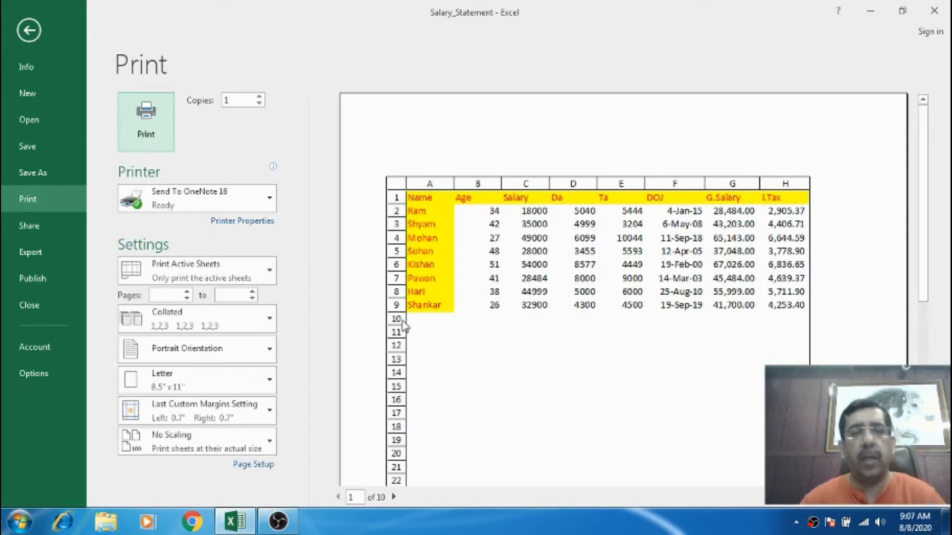
key("Escape")
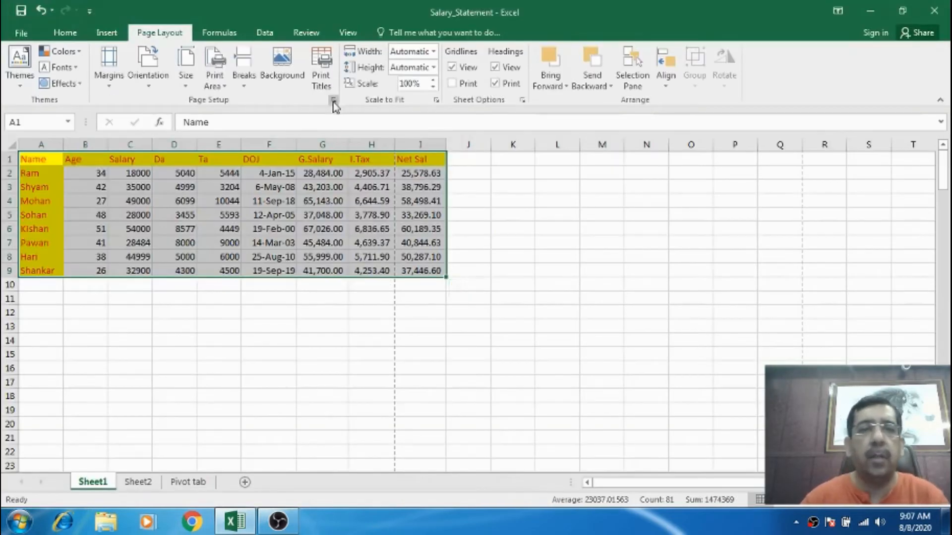
Turn off row and column headings printing in Page Setup and apply the settings.
left_click(333, 100)
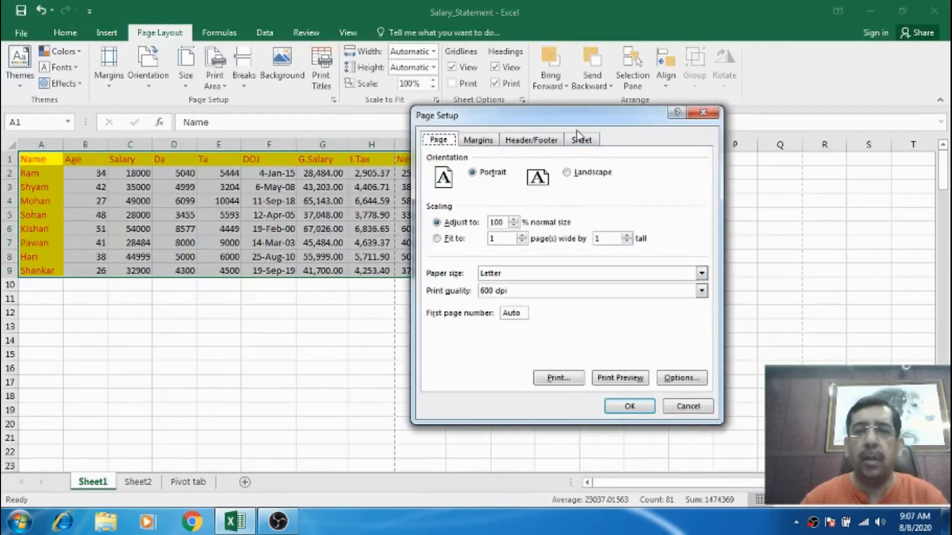
left_click(583, 139)
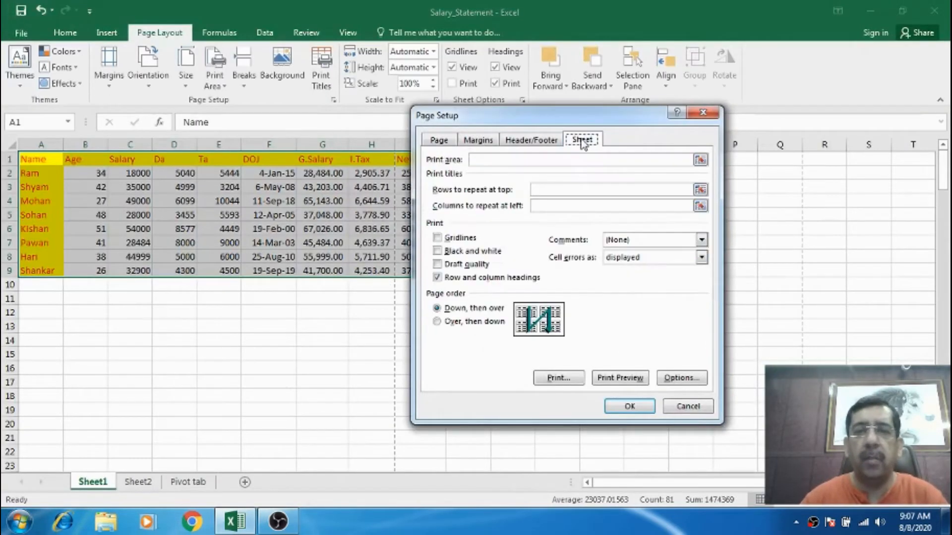
left_click(438, 279)
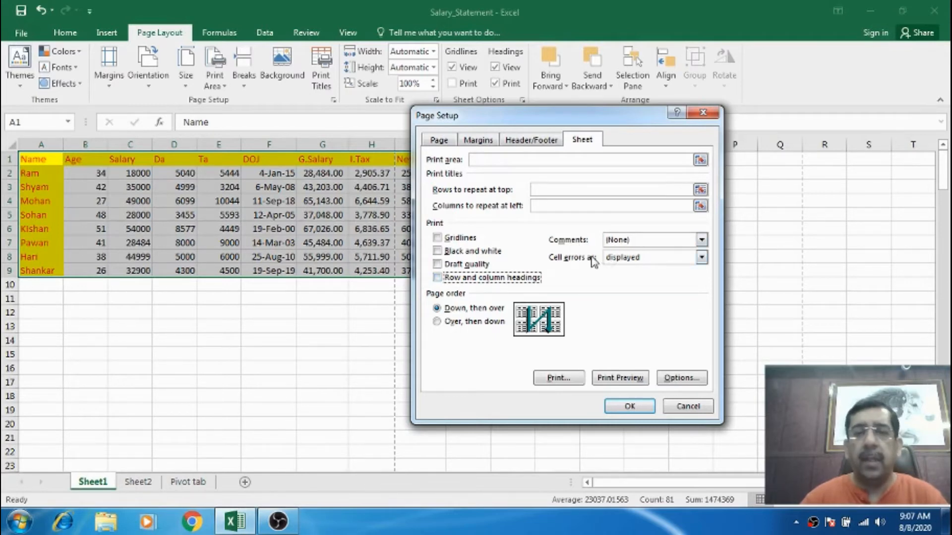
left_click(616, 243)
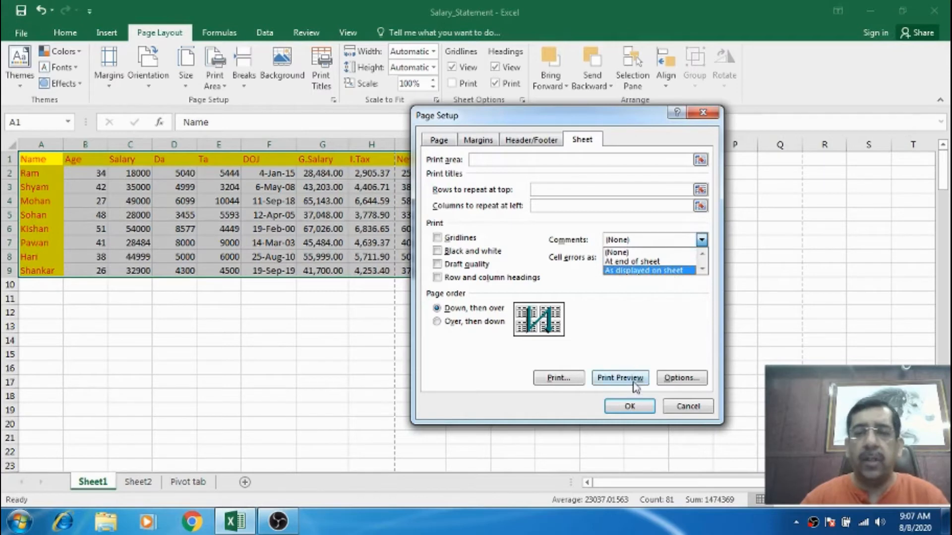
left_click(632, 407)
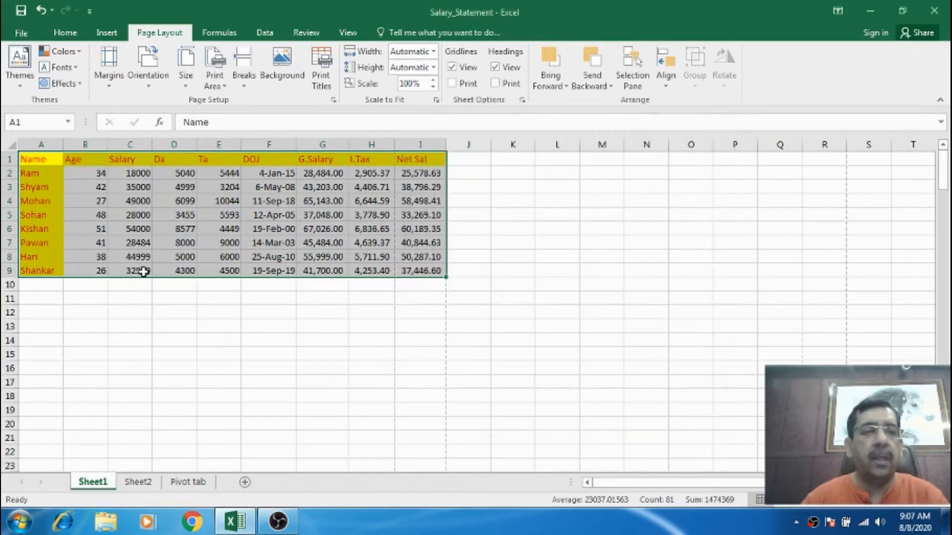
Add a comment to cell C9 reading 'This is the Basic Salary of Mr' plus the employee's name, moving its box lower.
left_click(143, 271)
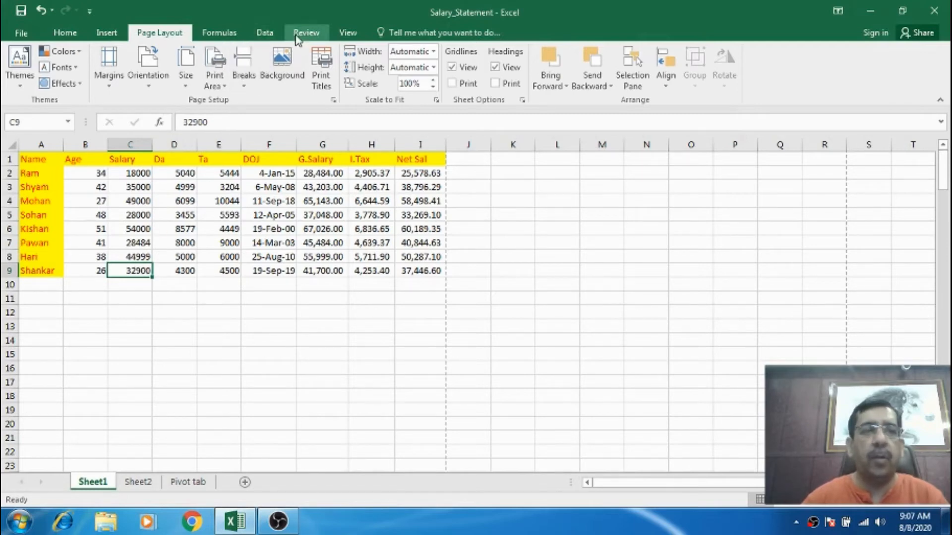
left_click(123, 299)
left_click(132, 272)
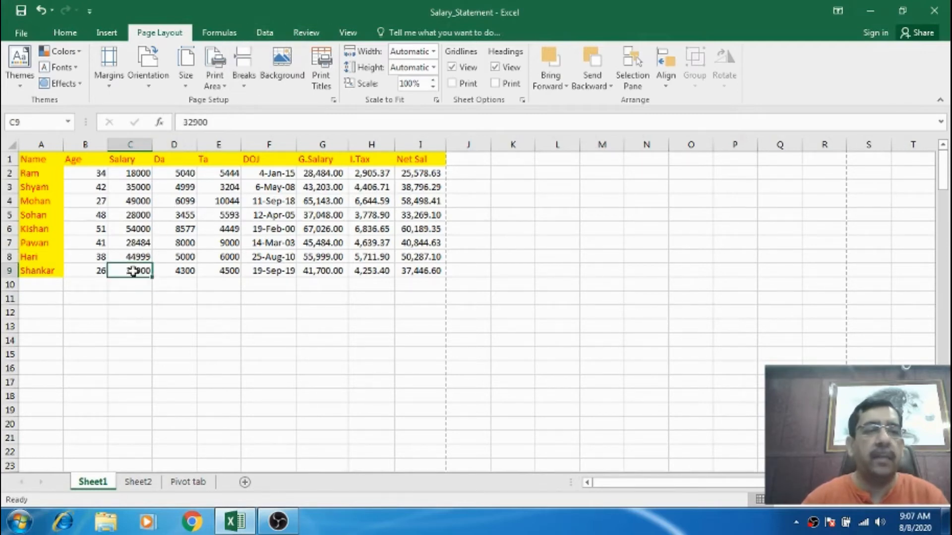
left_click(305, 34)
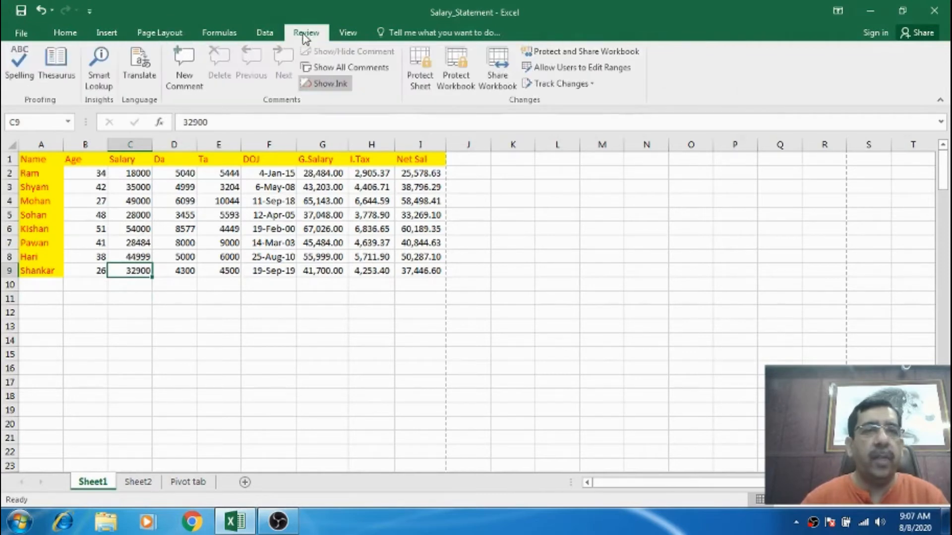
left_click(190, 69)
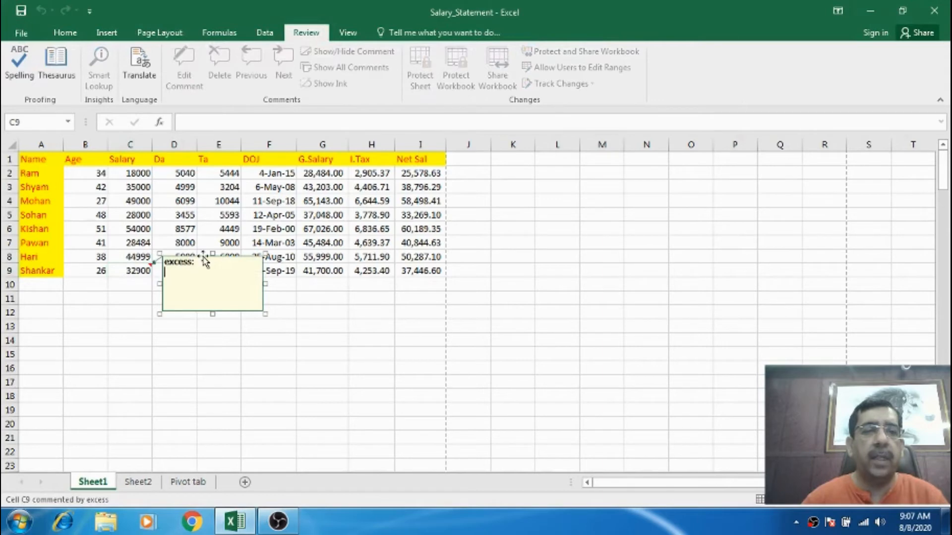
left_click_drag(204, 261, 199, 299)
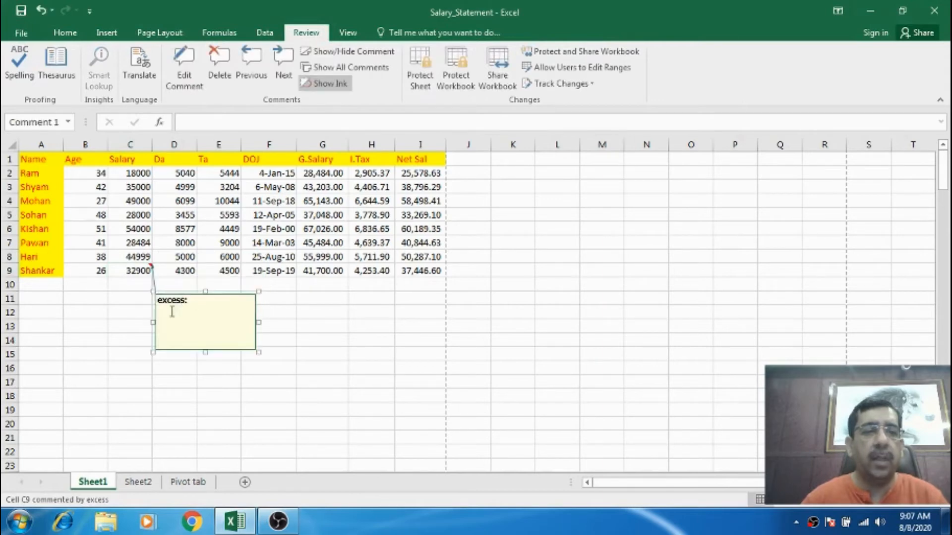
left_click(172, 312)
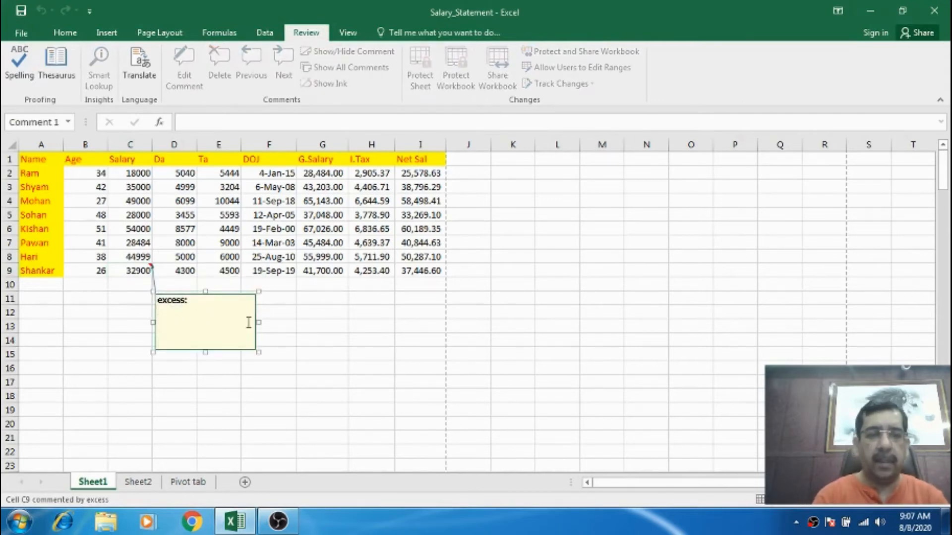
type("Thi")
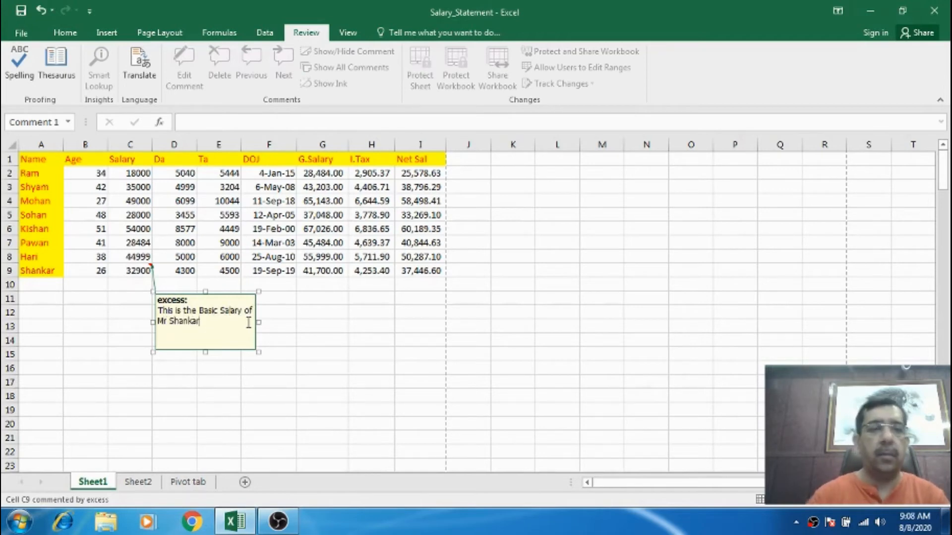
left_click(276, 325)
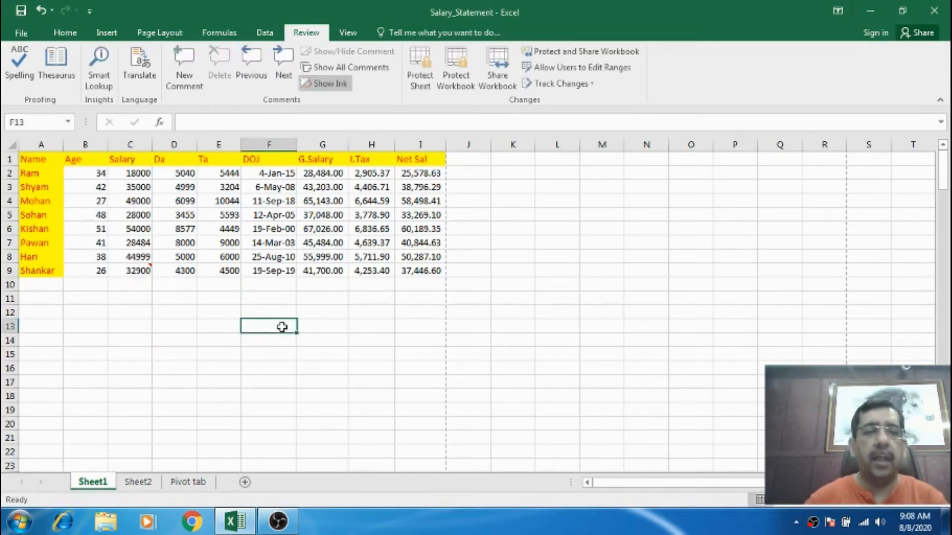
Add a comment to cell F5 reading 'This is the DOJ of Mr' plus the employee's name, moving its box below the data.
left_click(287, 215)
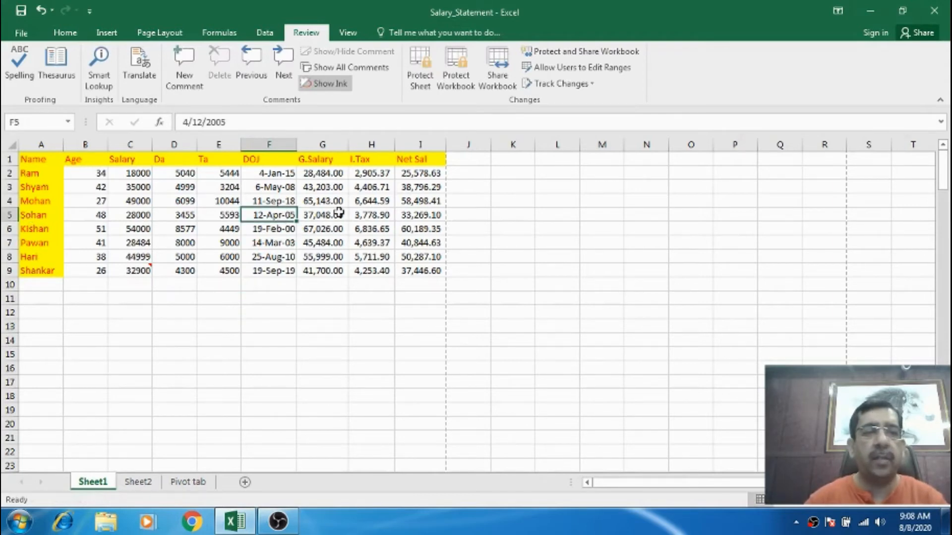
left_click(184, 69)
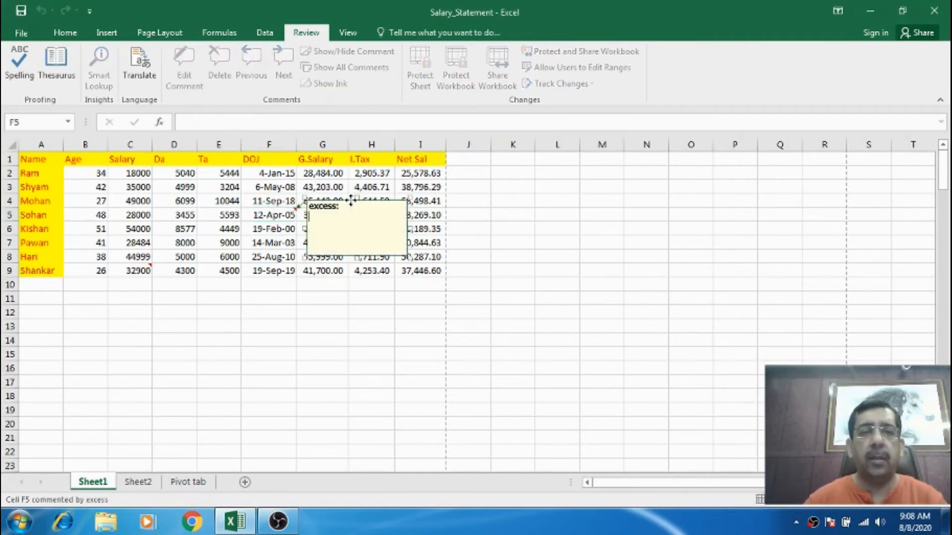
left_click_drag(350, 200, 362, 304)
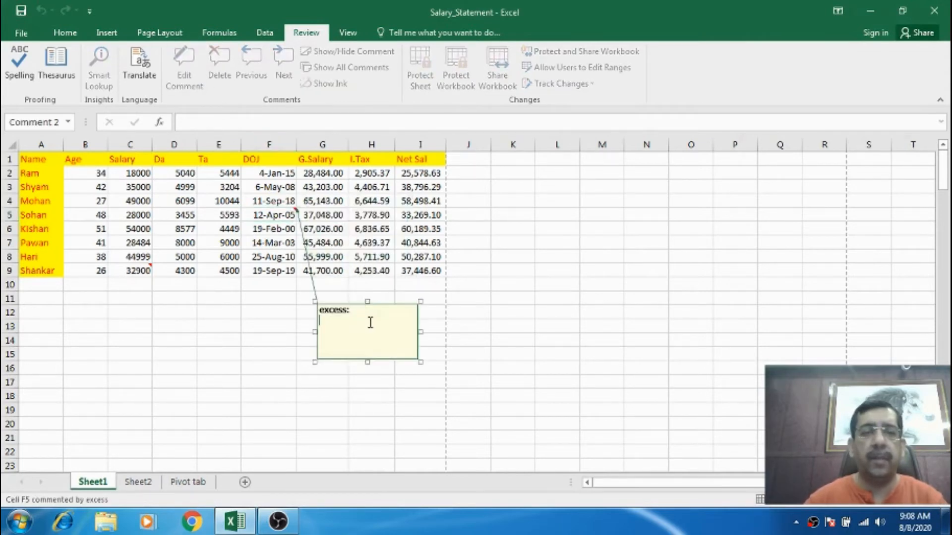
type("This is the DOJ of Mr")
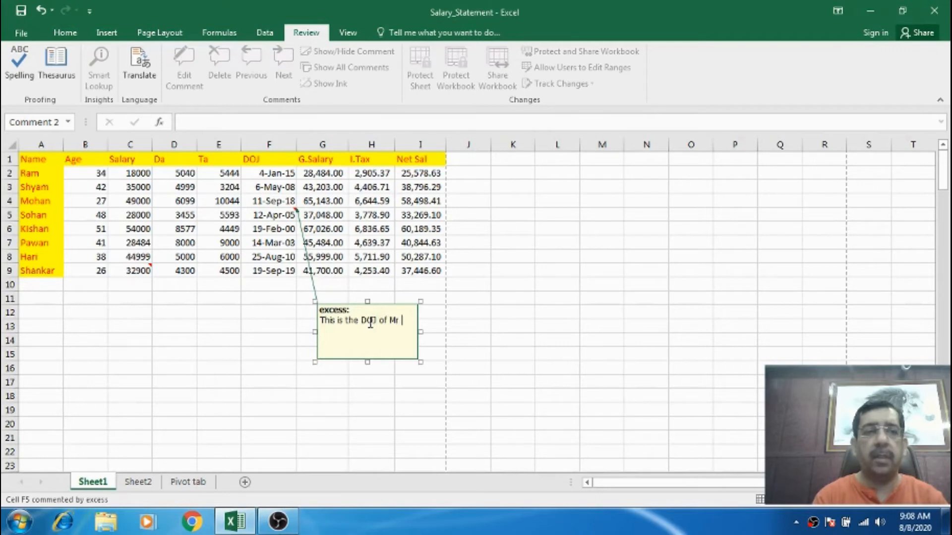
type("Sohan")
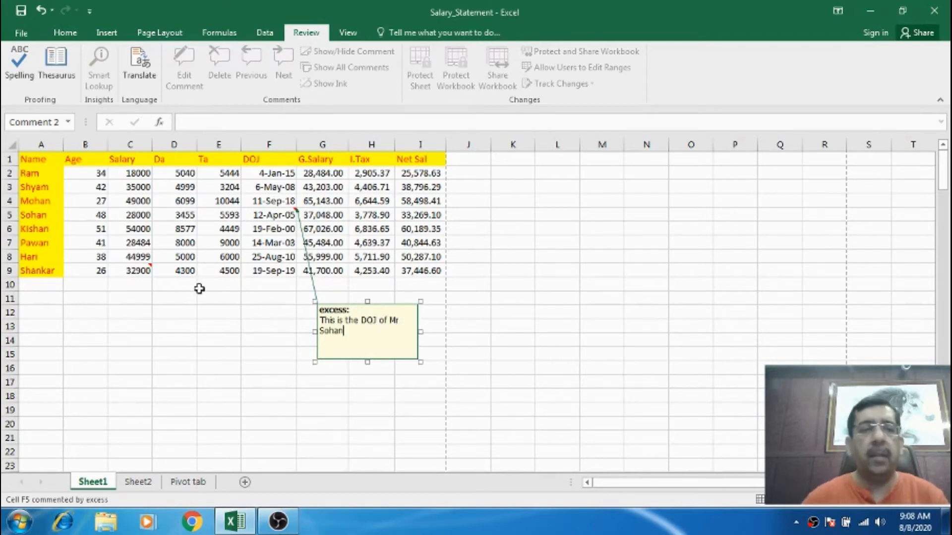
left_click(200, 287)
Open Page Setup and view the print preview of the sheet with its comments.
left_click(50, 159)
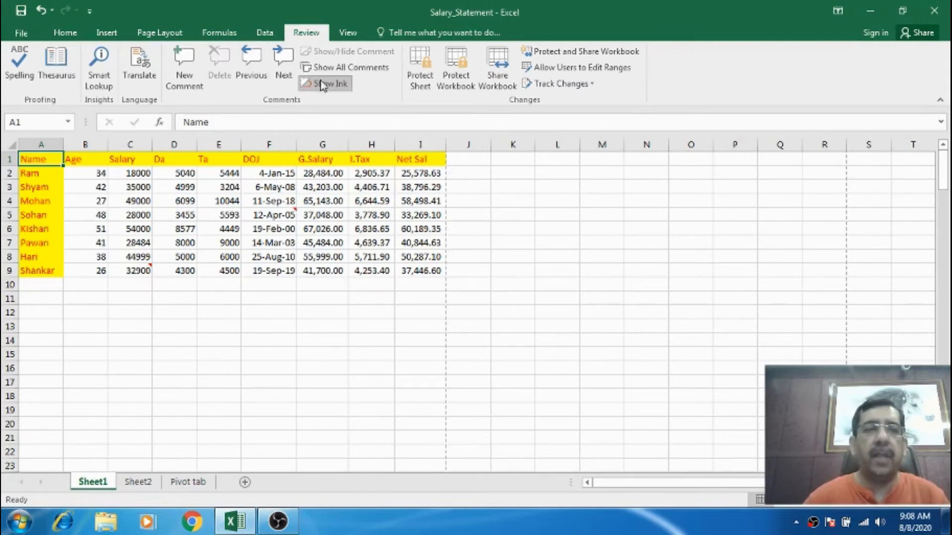
left_click(318, 67)
left_click(318, 67)
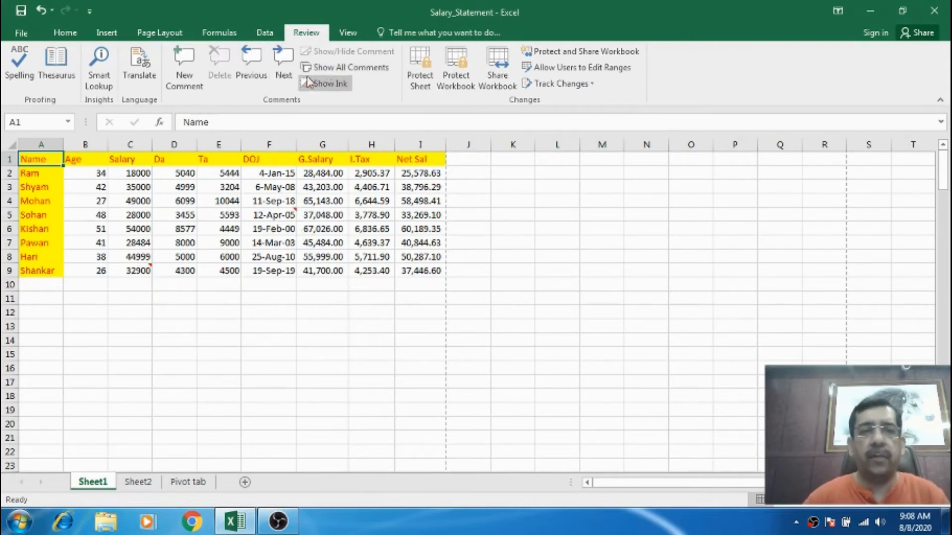
left_click(149, 33)
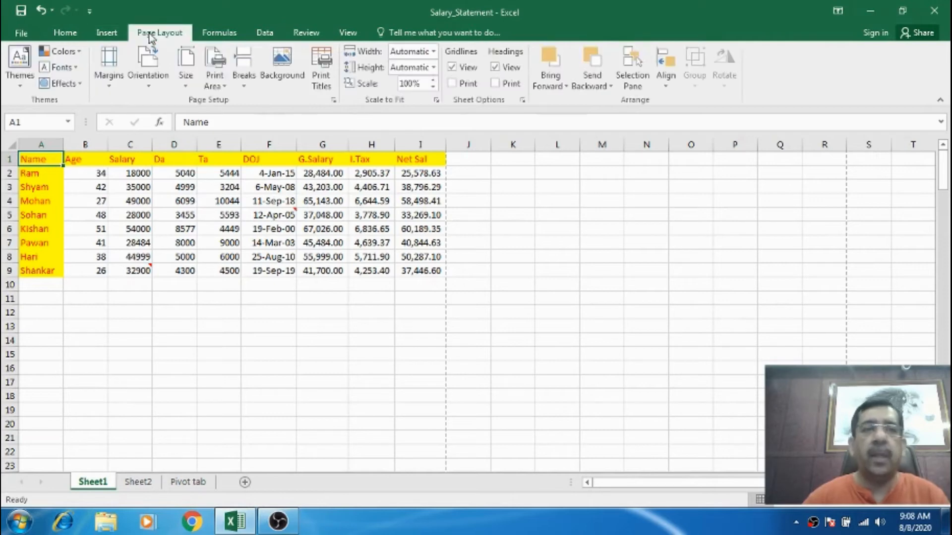
left_click(335, 101)
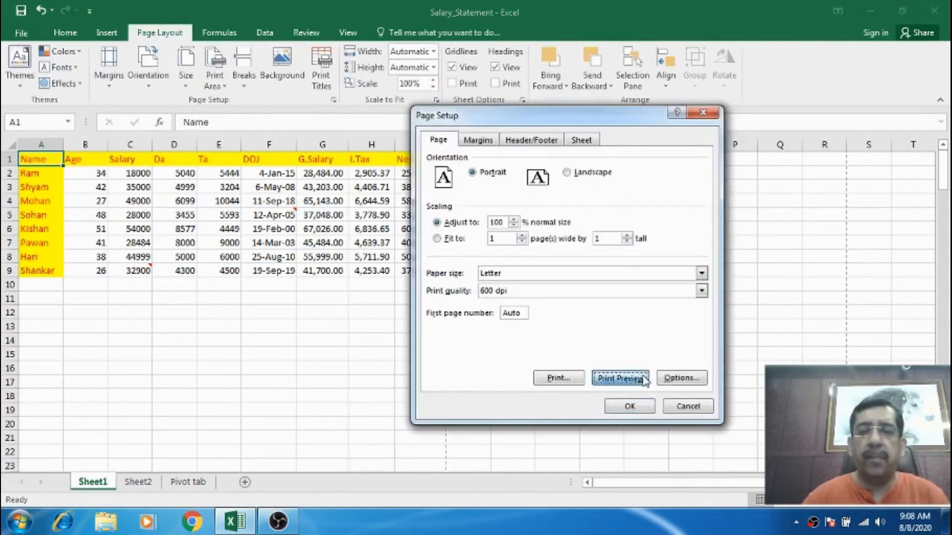
left_click(620, 378)
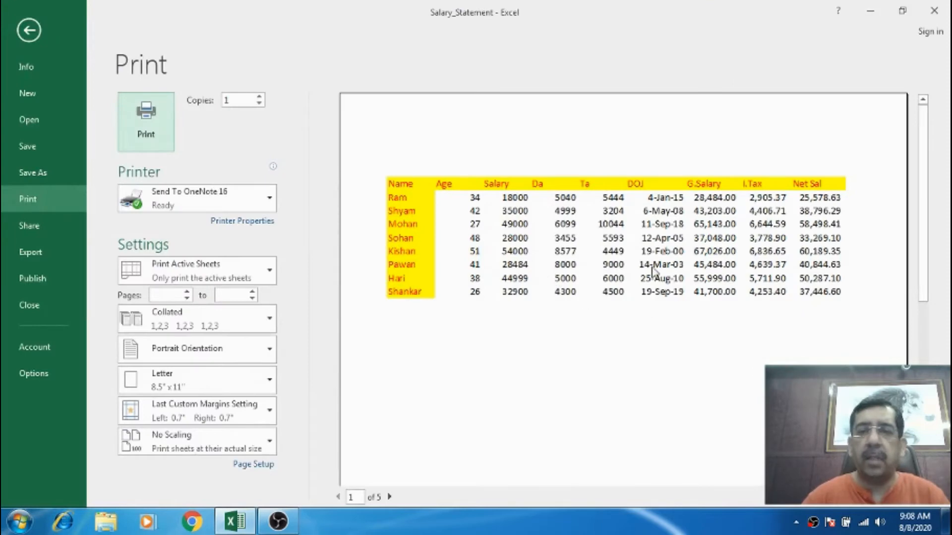
key("Escape")
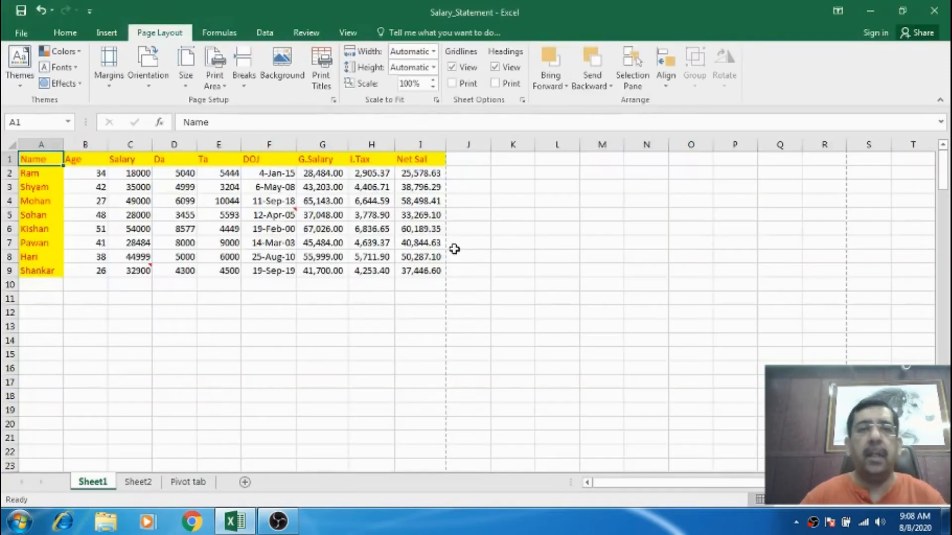
Set comments to print As displayed on sheet in Page Setup and open the print preview.
left_click(334, 100)
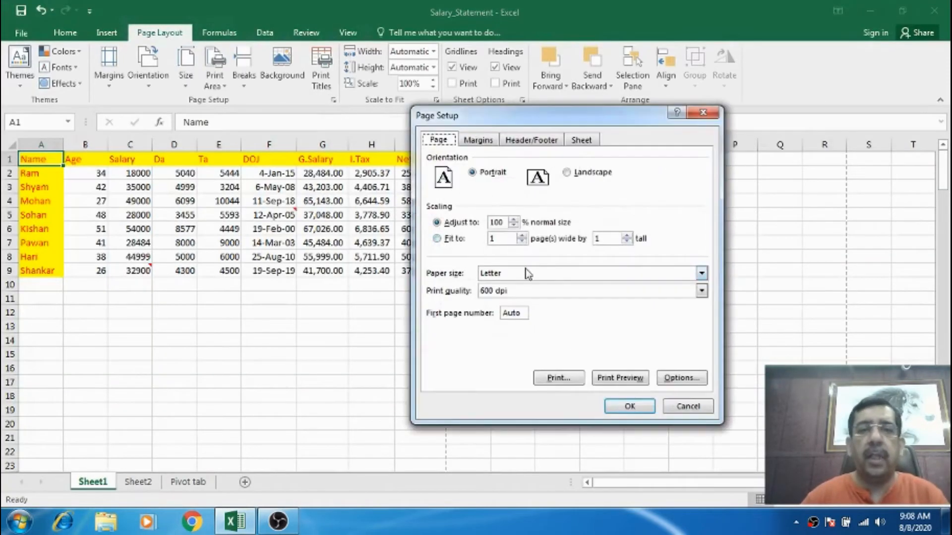
left_click(580, 143)
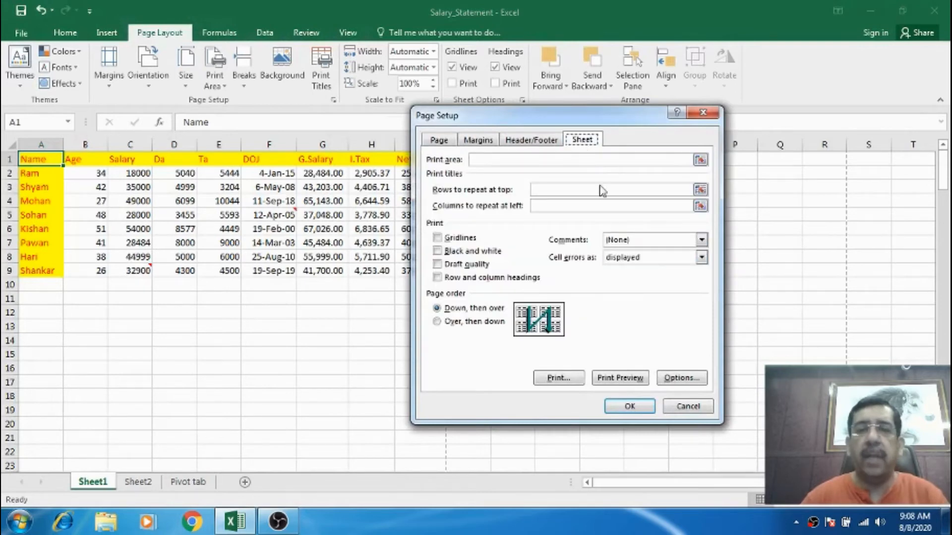
left_click(618, 241)
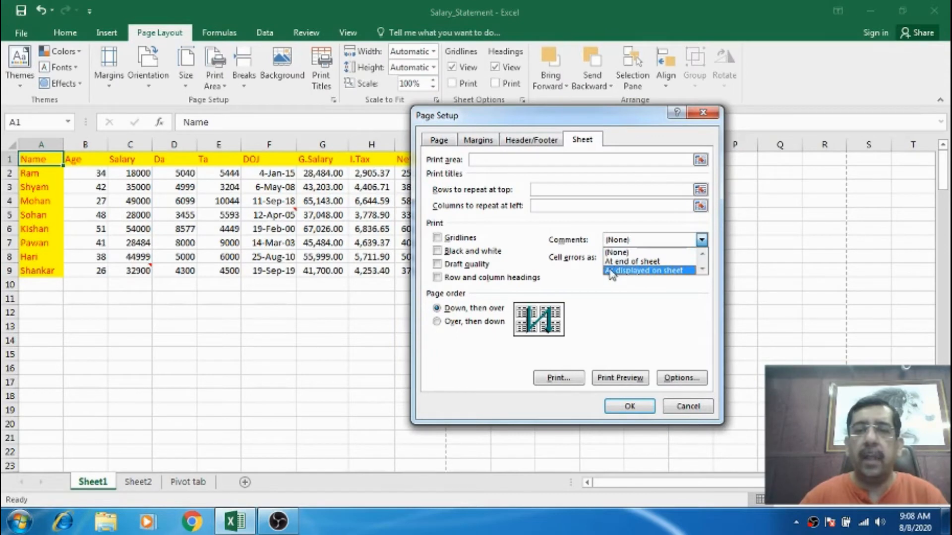
left_click(662, 271)
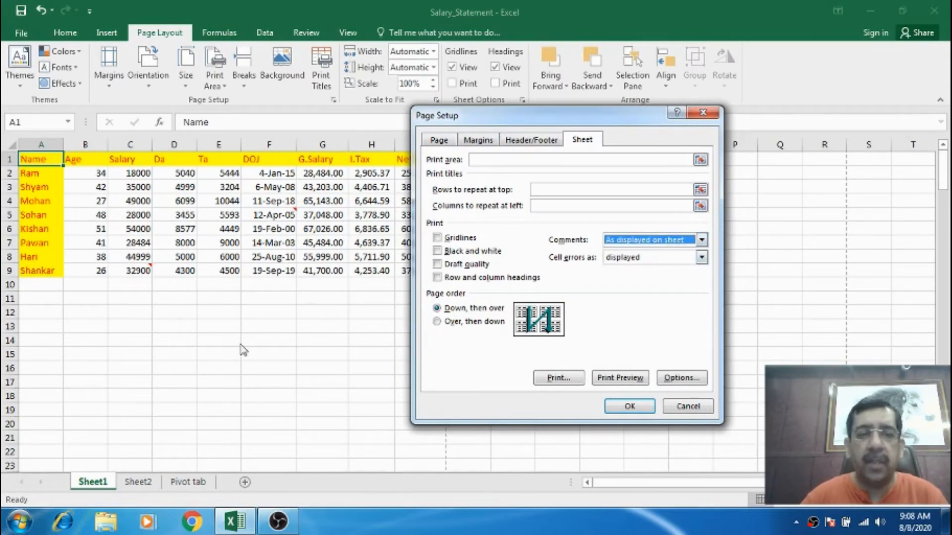
left_click(620, 378)
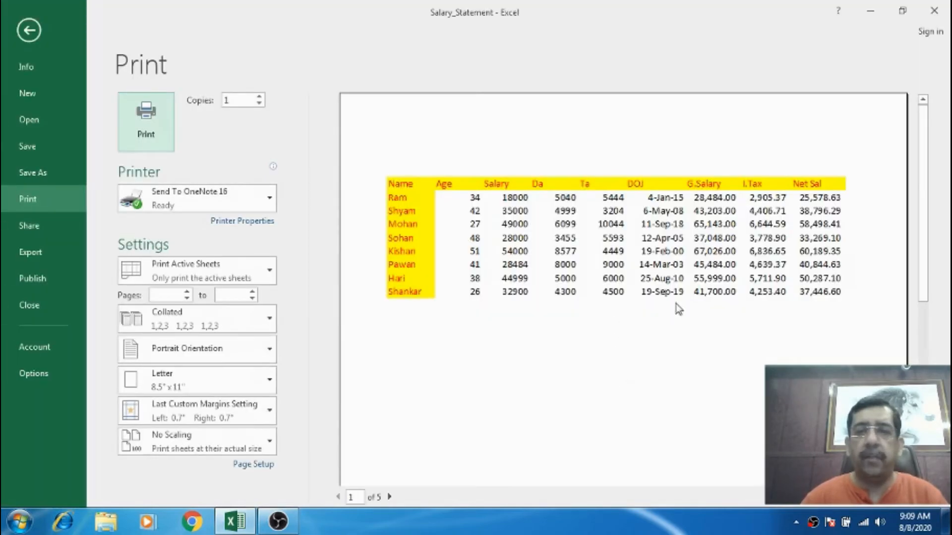
Leave the preview and show all comments on the sheet.
key("Escape")
left_click(214, 243)
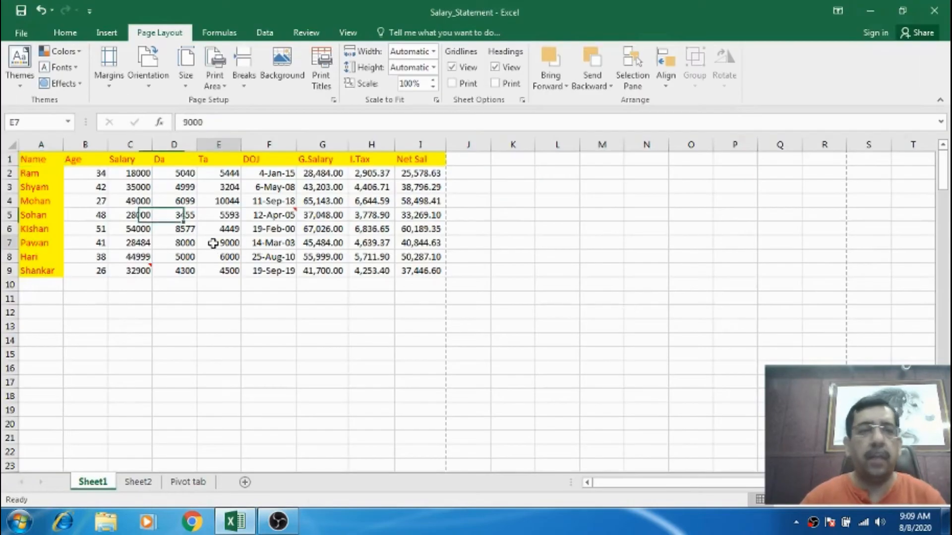
left_click(148, 270)
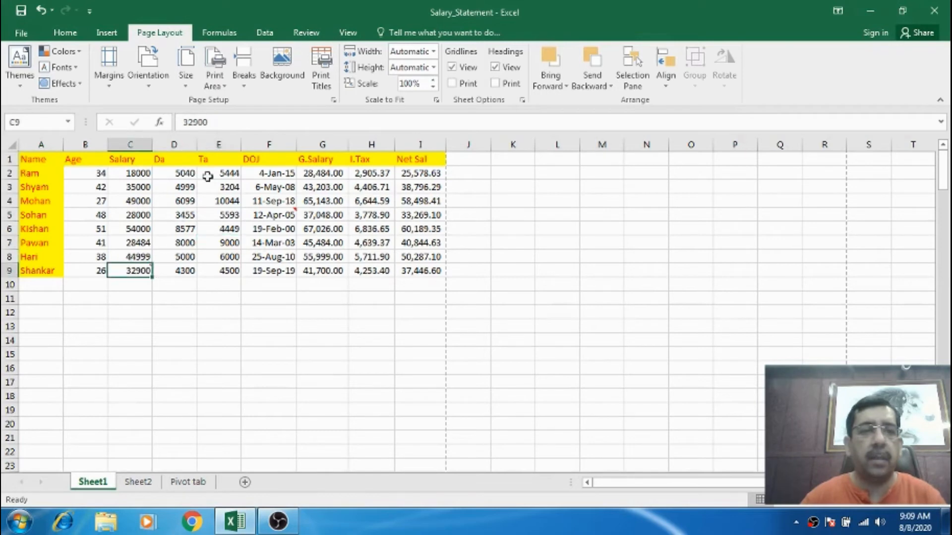
left_click(303, 34)
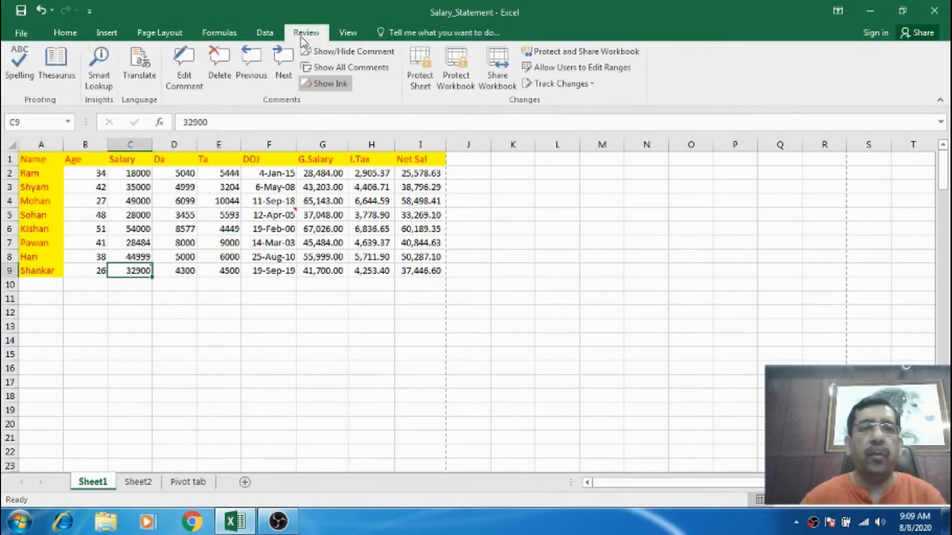
left_click(360, 70)
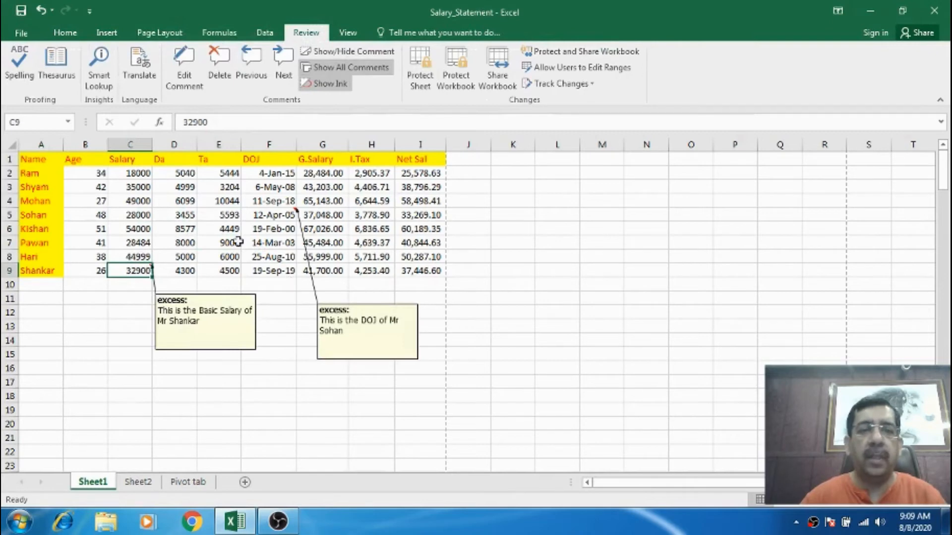
Open Page Setup and view the print preview with all comments displayed.
left_click(167, 34)
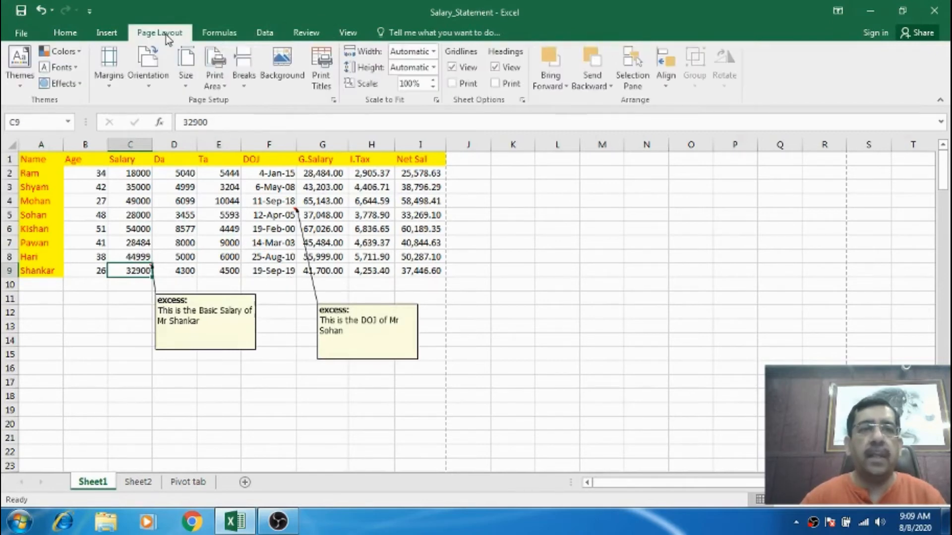
left_click(333, 100)
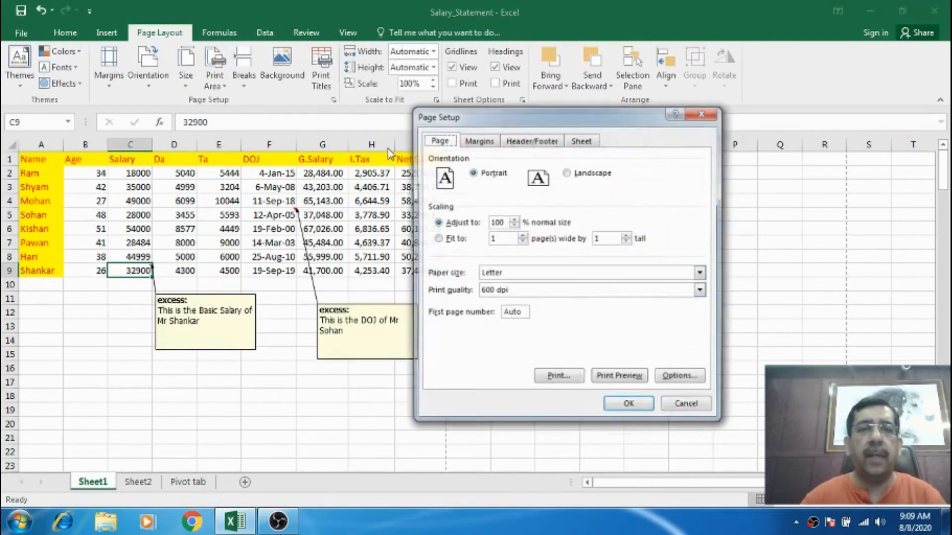
left_click(617, 377)
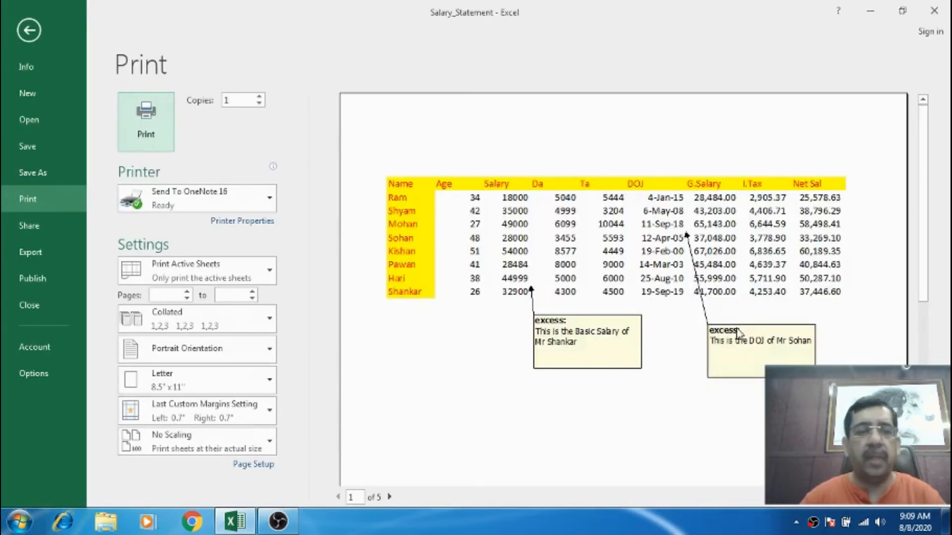
key("Escape")
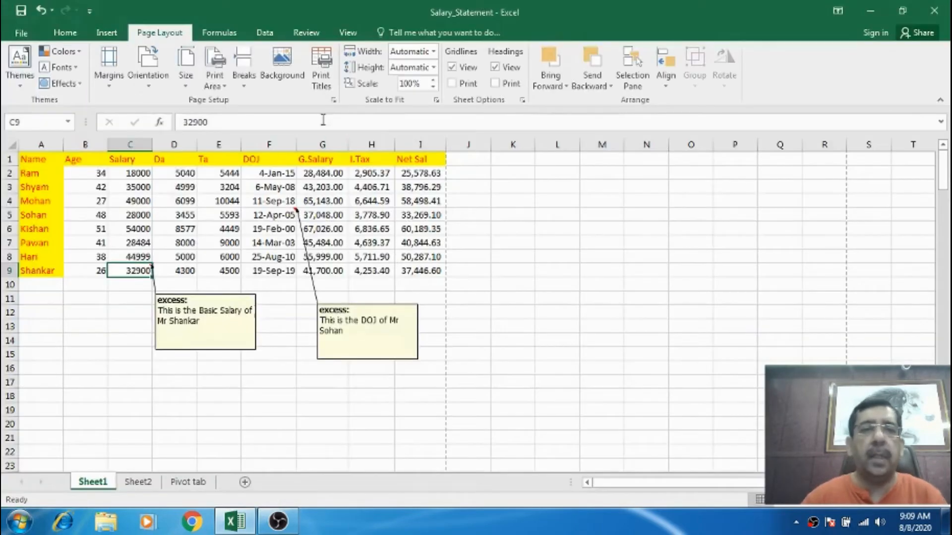
Set comments to print At end of sheet in Page Setup and open the print preview.
left_click(333, 100)
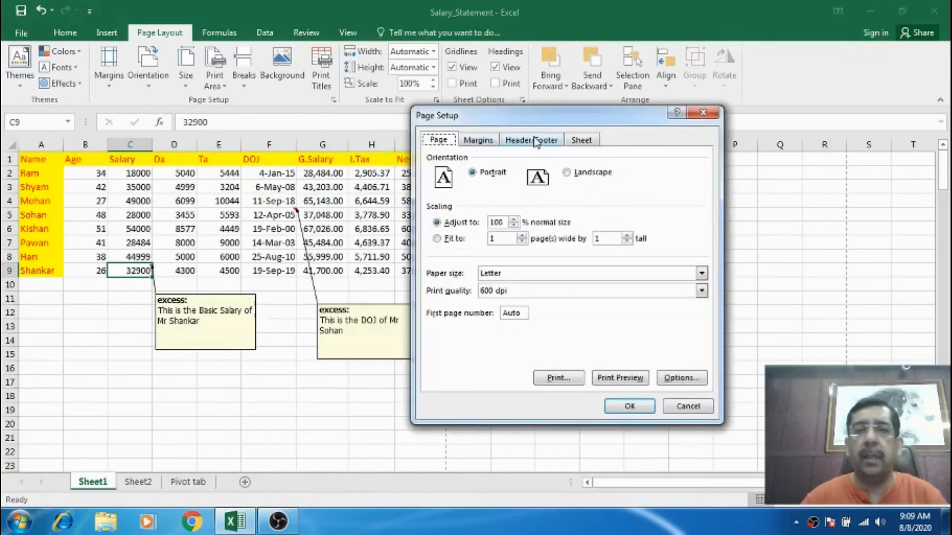
left_click(582, 141)
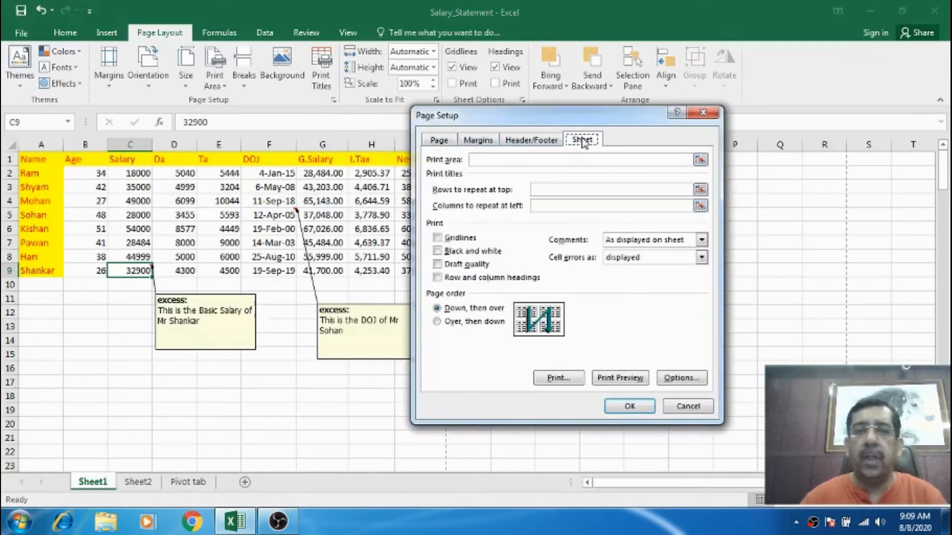
left_click(626, 241)
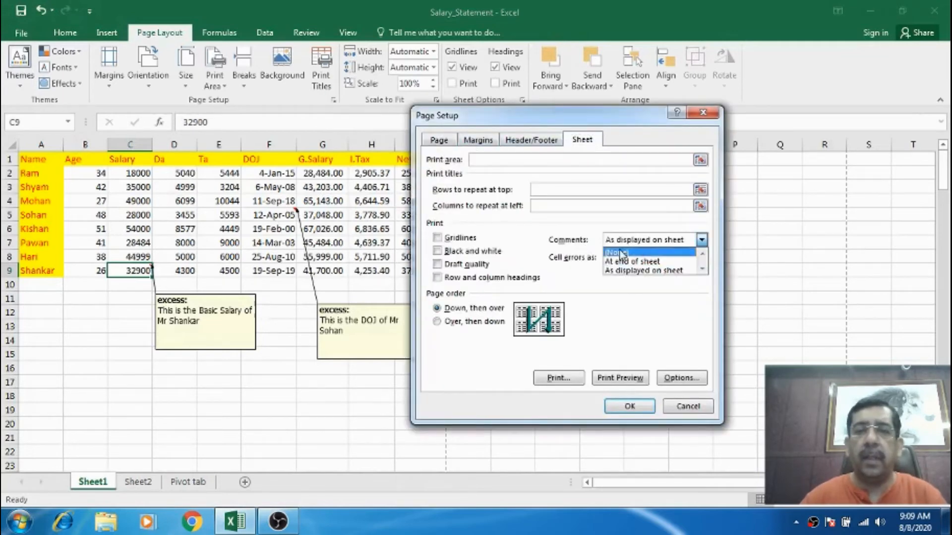
left_click(651, 262)
left_click(621, 378)
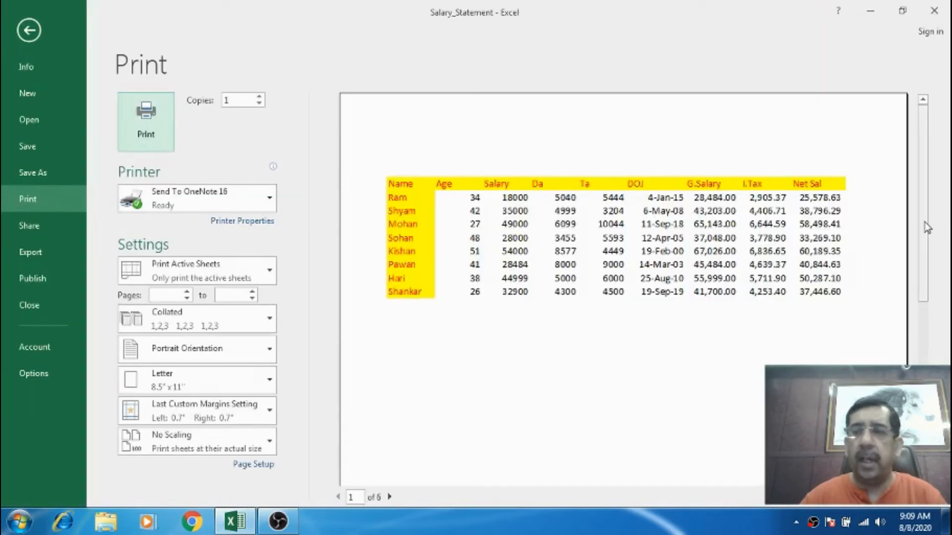
Page through the print preview to the last page to examine the printed comments list.
left_click_drag(924, 222, 925, 422)
left_click_drag(925, 371, 924, 405)
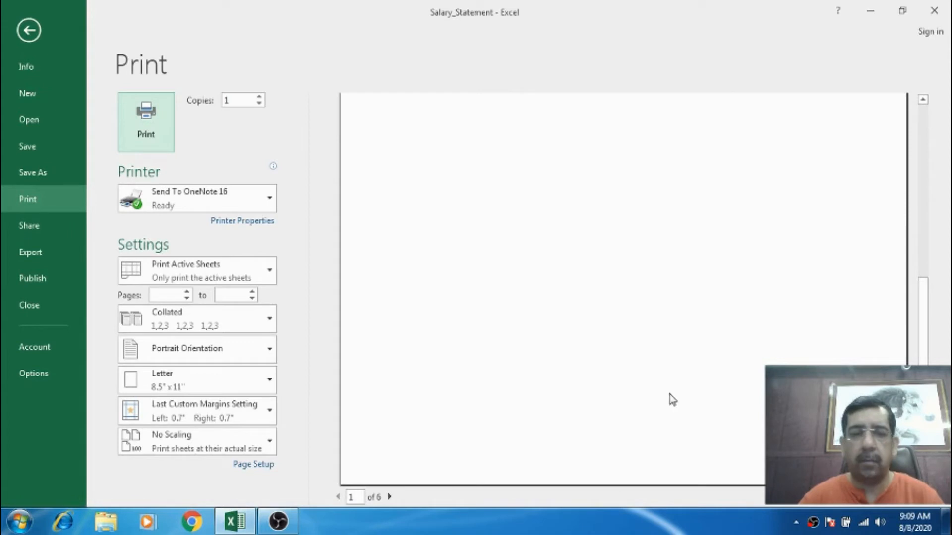
left_click(390, 497)
left_click(389, 497)
left_click(390, 497)
left_click(390, 497)
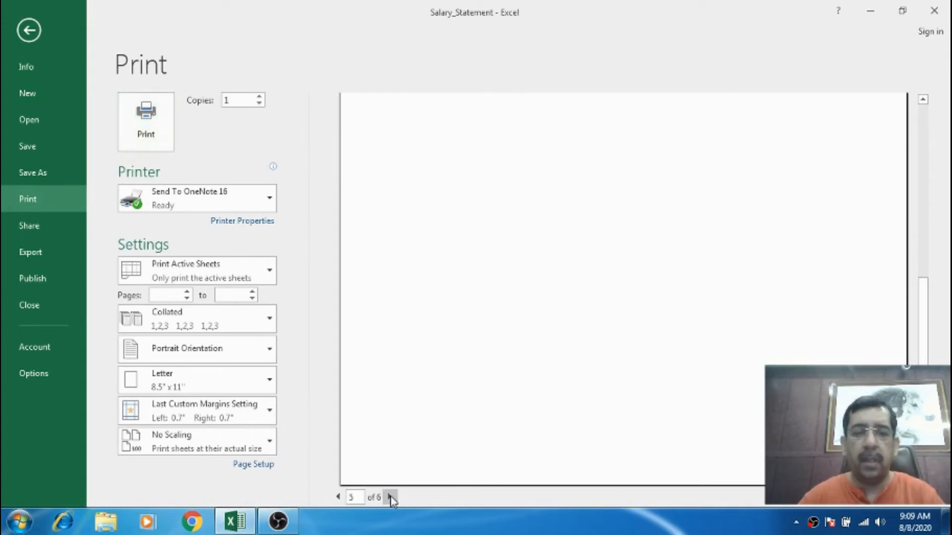
left_click(390, 497)
scroll(672, 322, "up", 2)
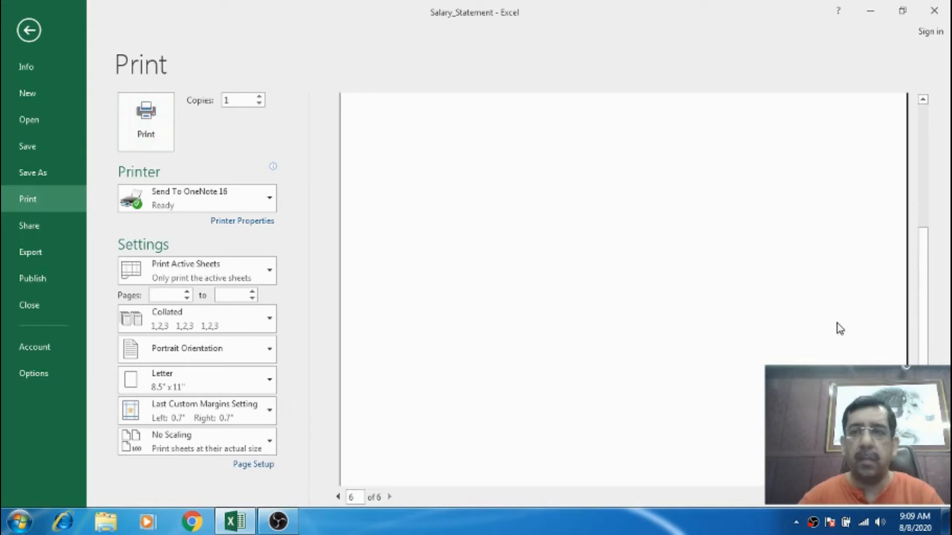
scroll(823, 274, "up", 3)
scroll(815, 273, "up", 2)
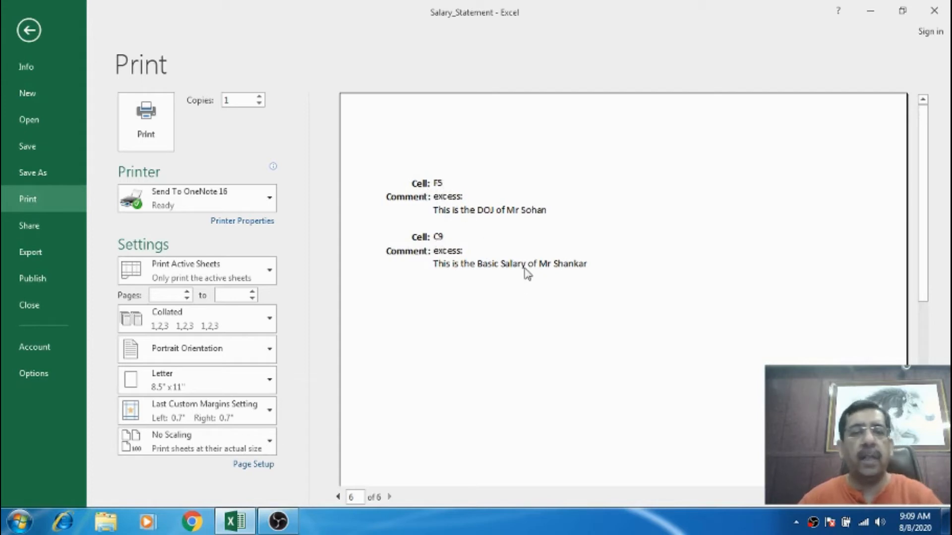
key("Escape")
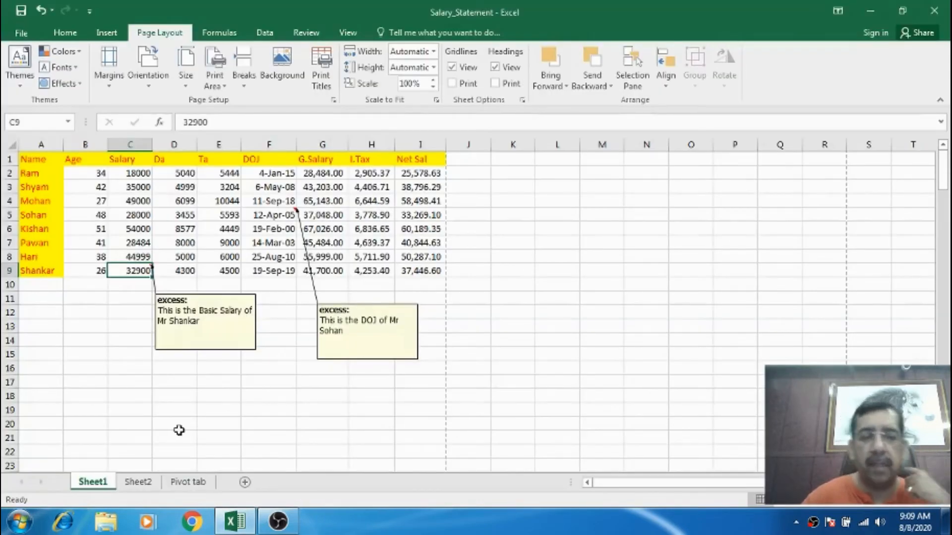
Scroll down through the worksheet's lower rows and back to the top.
left_click(210, 255)
scroll(211, 253, "down", 1)
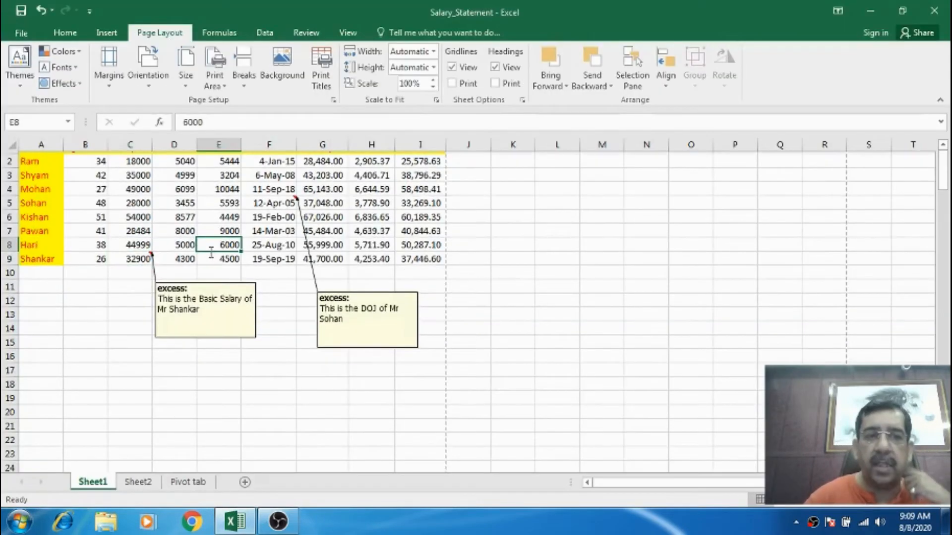
scroll(211, 251, "down", 20)
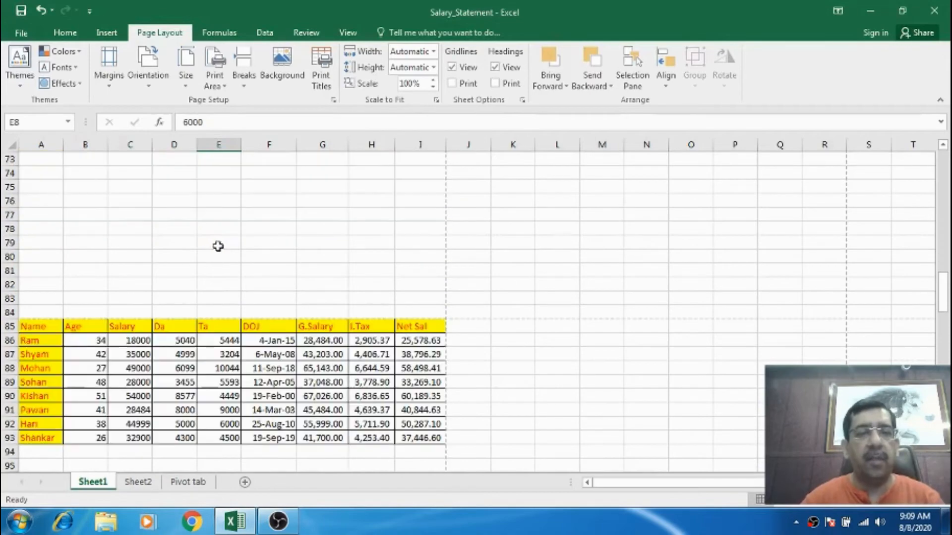
scroll(218, 246, "down", 20)
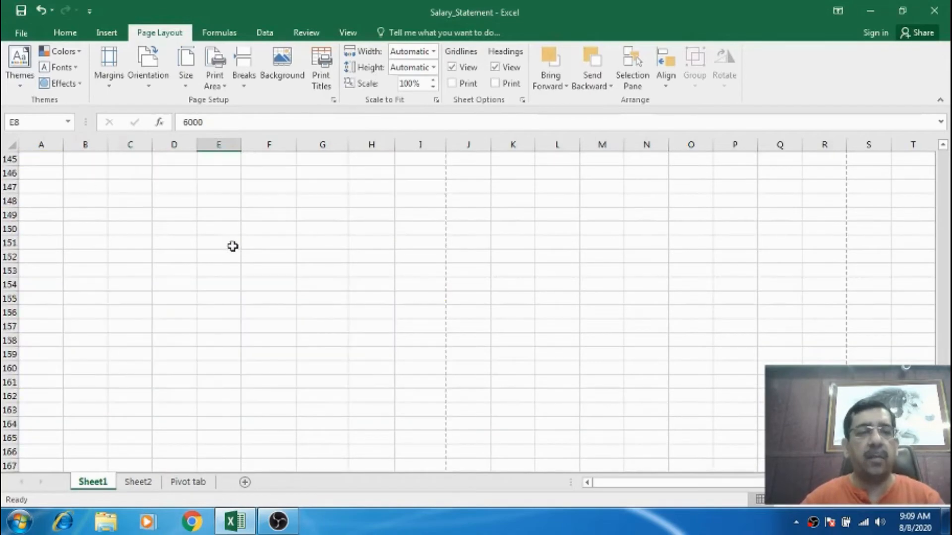
scroll(233, 247, "down", 20)
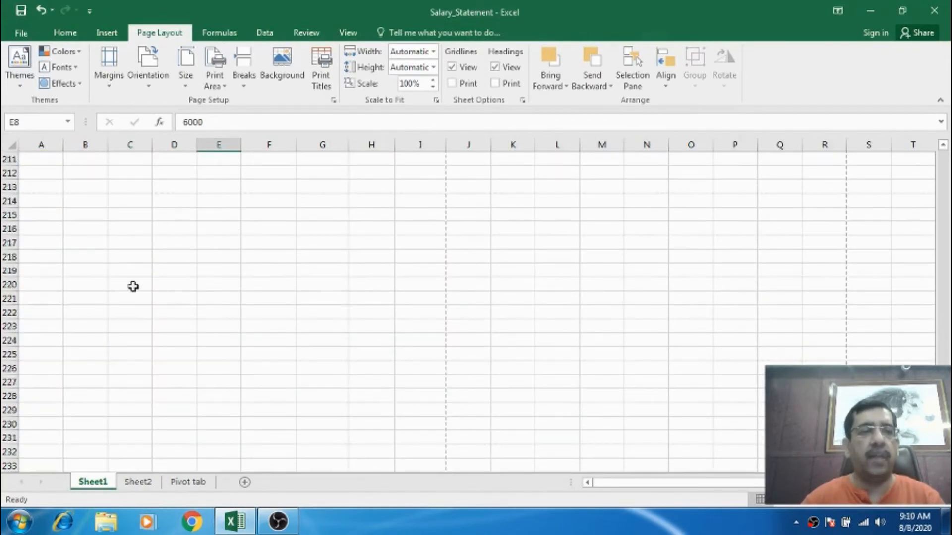
scroll(163, 287, "up", 1)
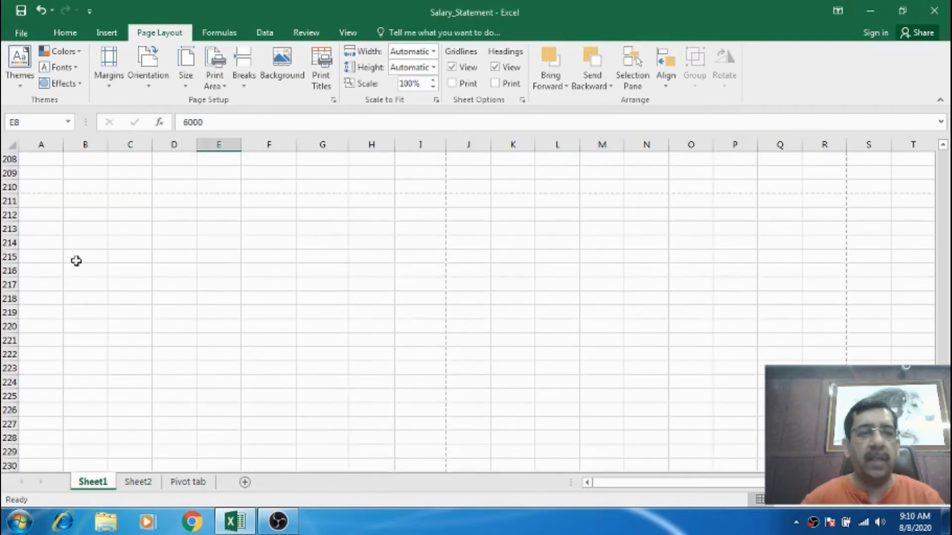
scroll(162, 276, "up", 20)
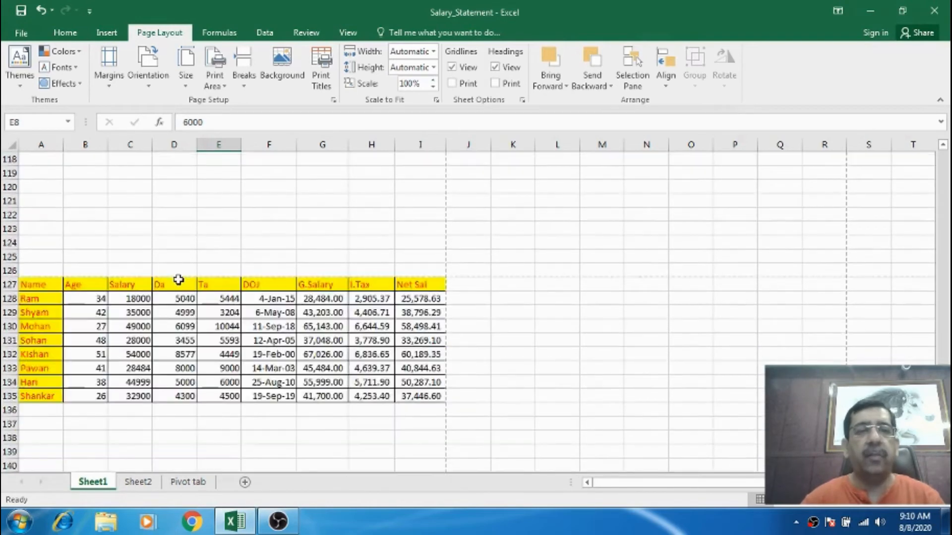
scroll(176, 280, "up", 20)
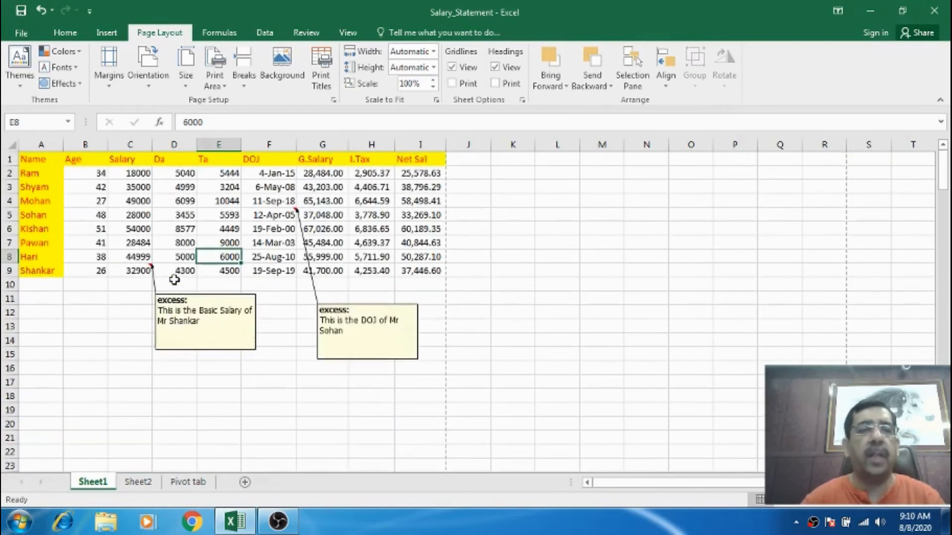
Enter the formula =B2/0 in cell B11 to produce an error value.
left_click(55, 160)
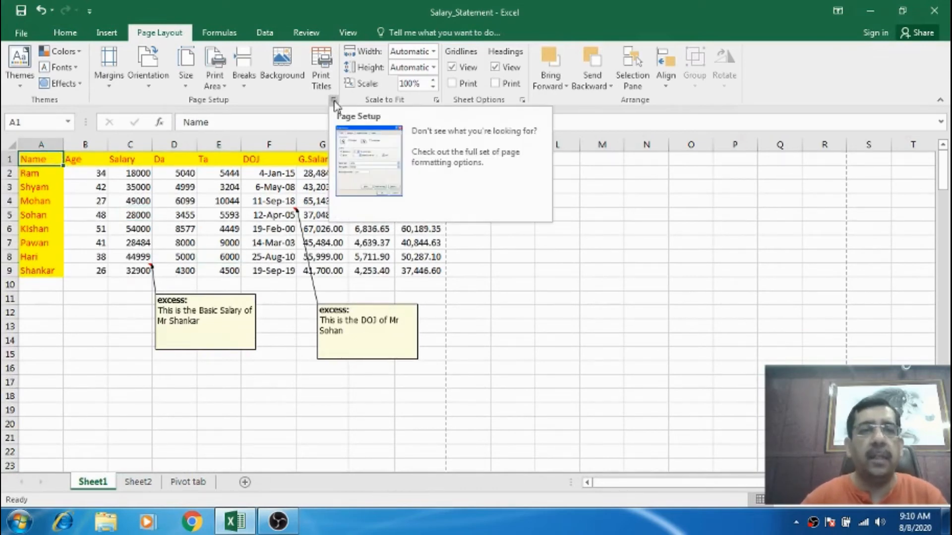
left_click(92, 297)
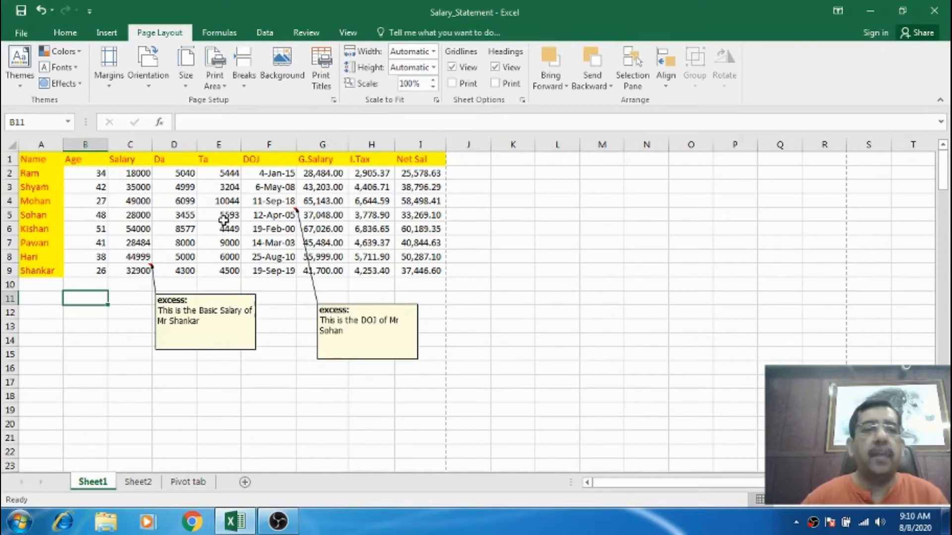
left_click(100, 354)
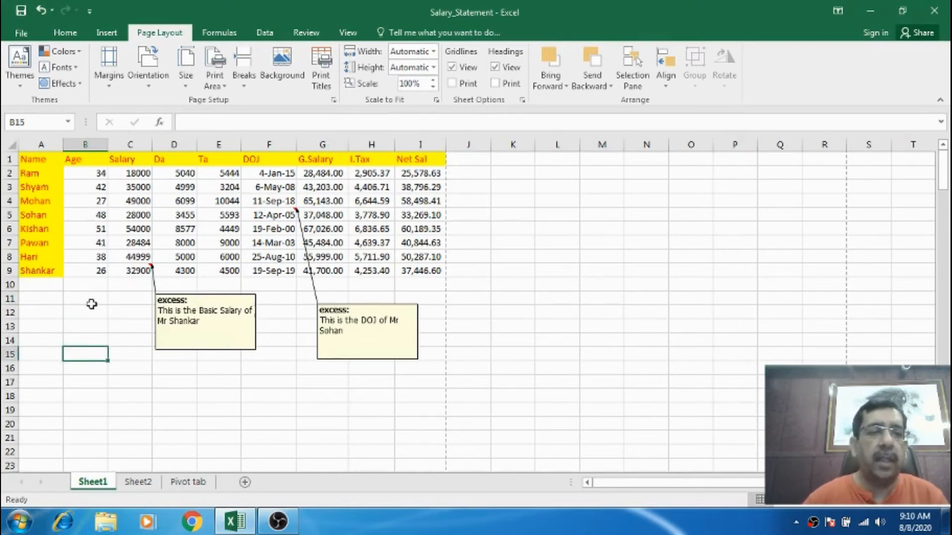
left_click(94, 298)
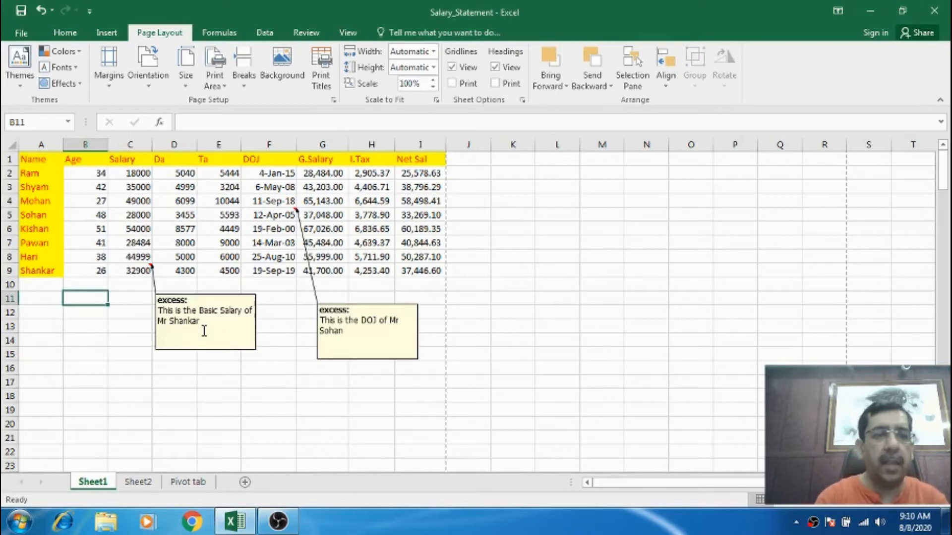
type("=b2/0")
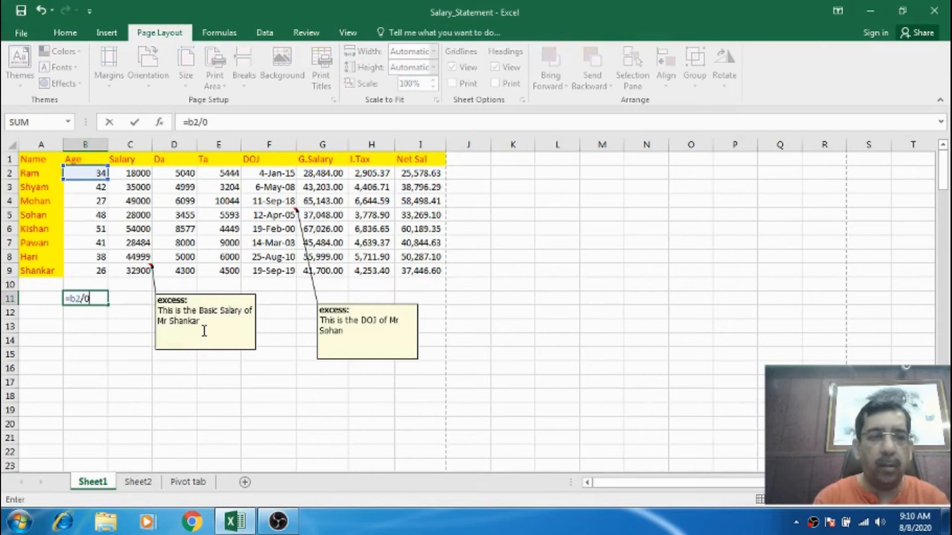
key("Return")
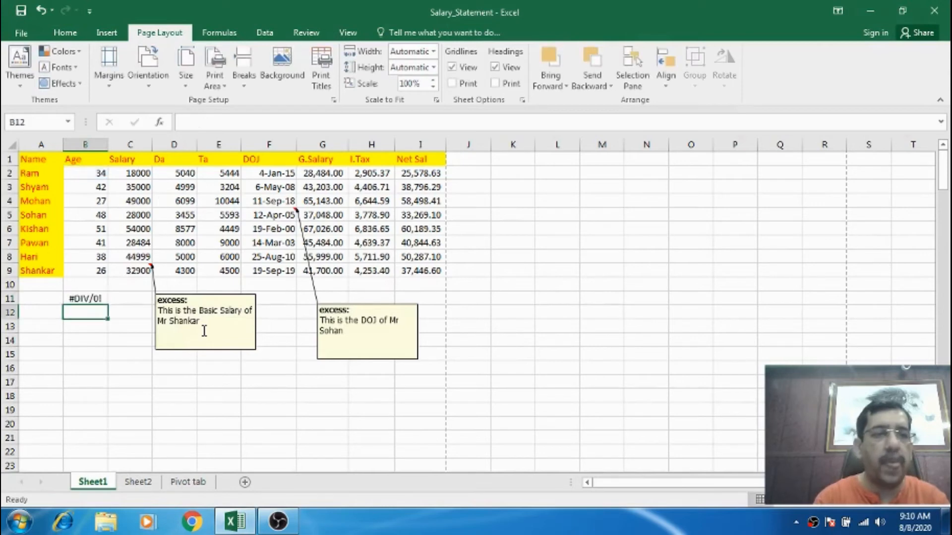
key("Up")
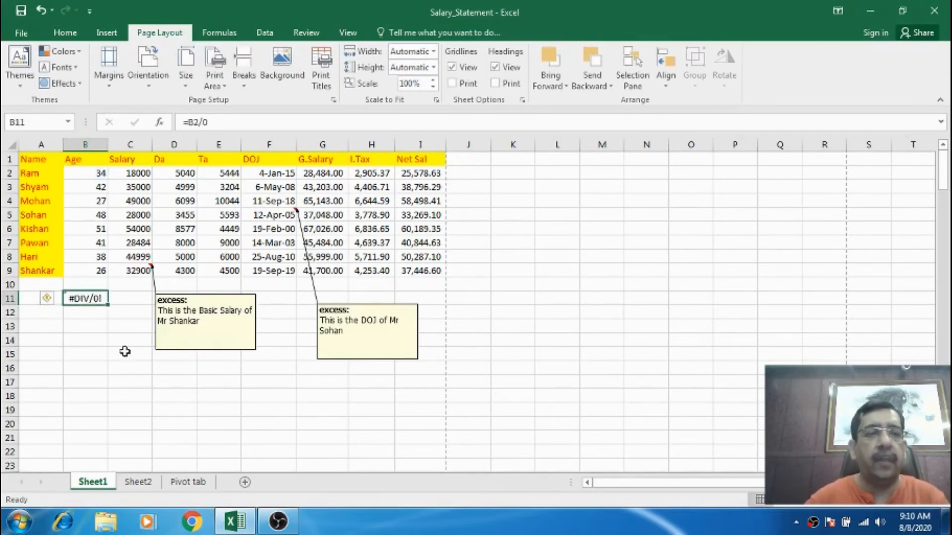
Open Page Setup's print preview to view how the error cell prints, then close it.
left_click(48, 161)
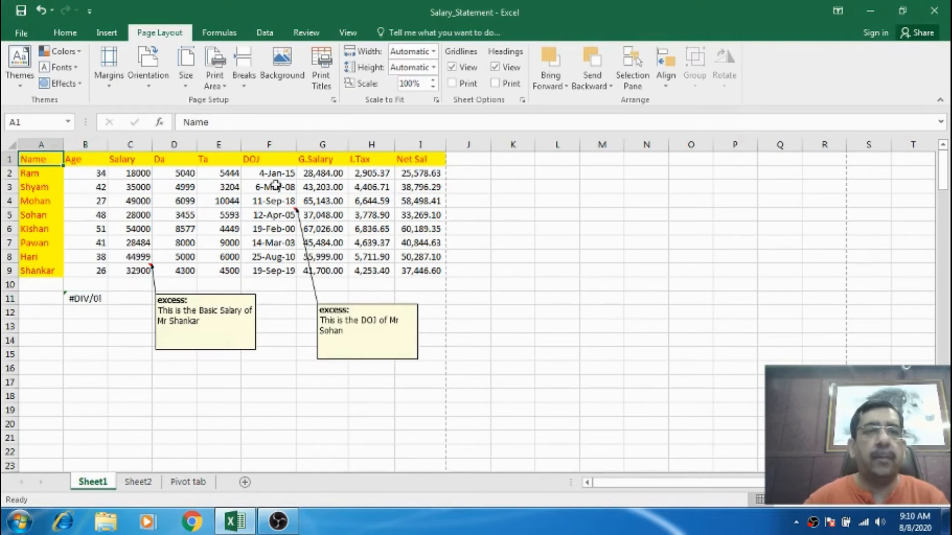
left_click(334, 100)
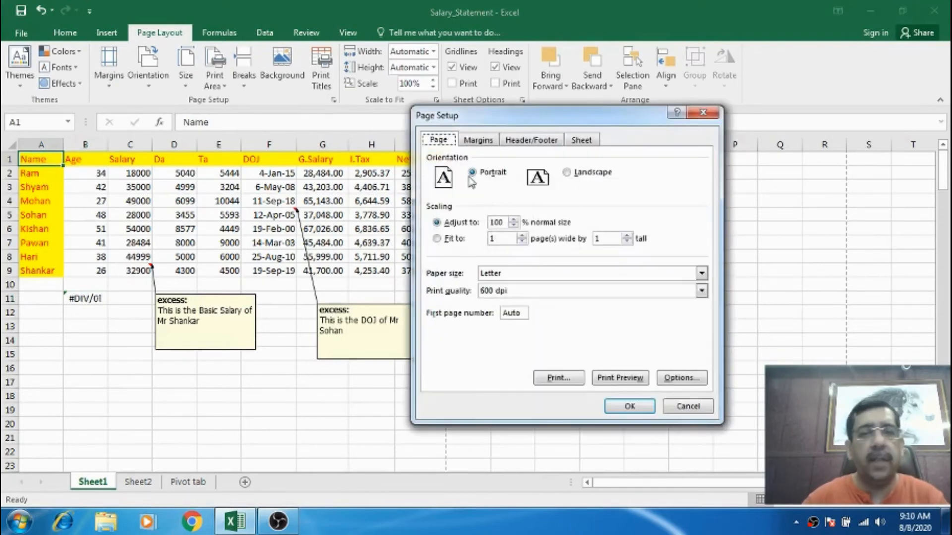
left_click(615, 376)
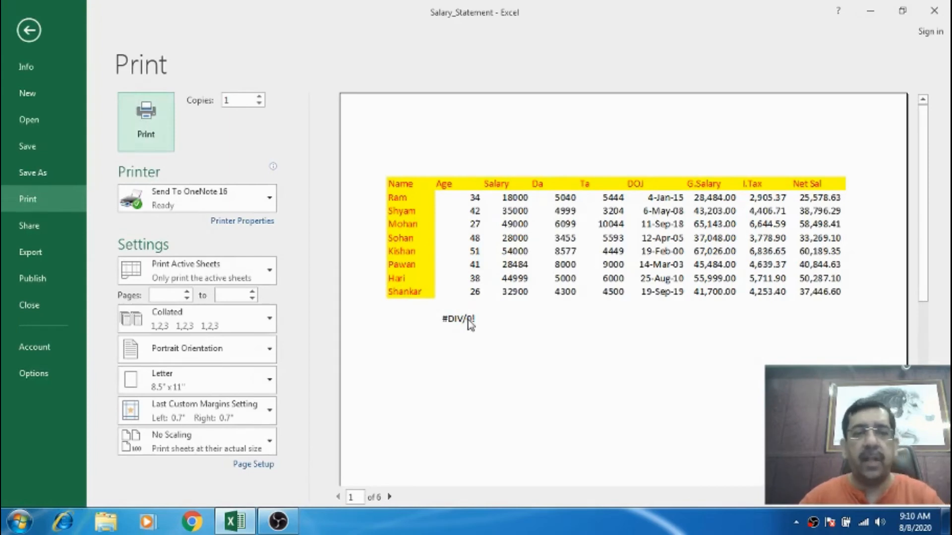
key("Escape")
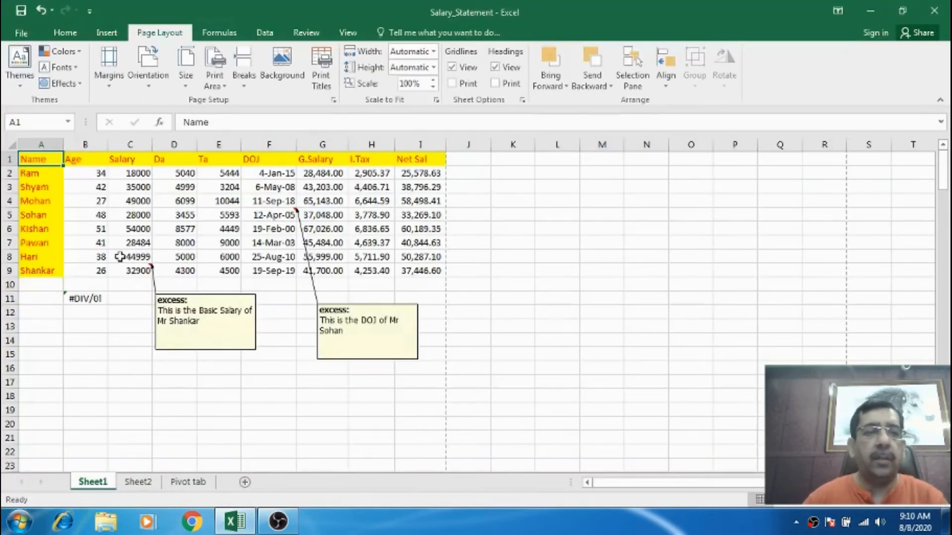
In Page Setup, set cell errors to print as <blank> and check the result in print preview.
left_click(333, 100)
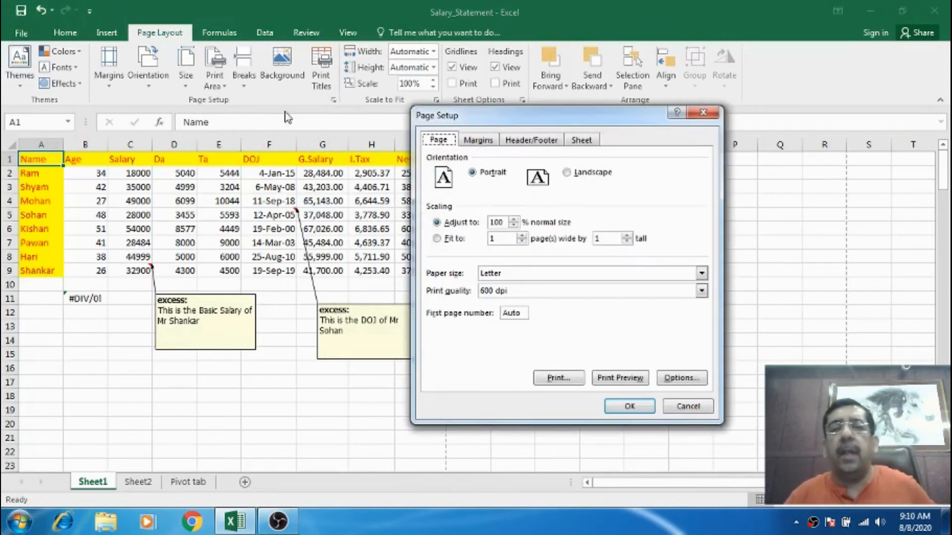
left_click(580, 143)
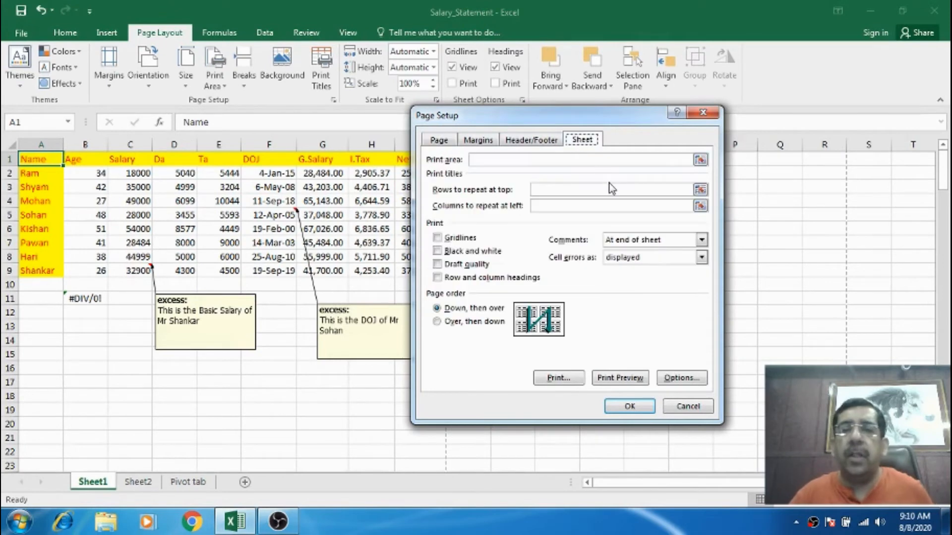
left_click(629, 258)
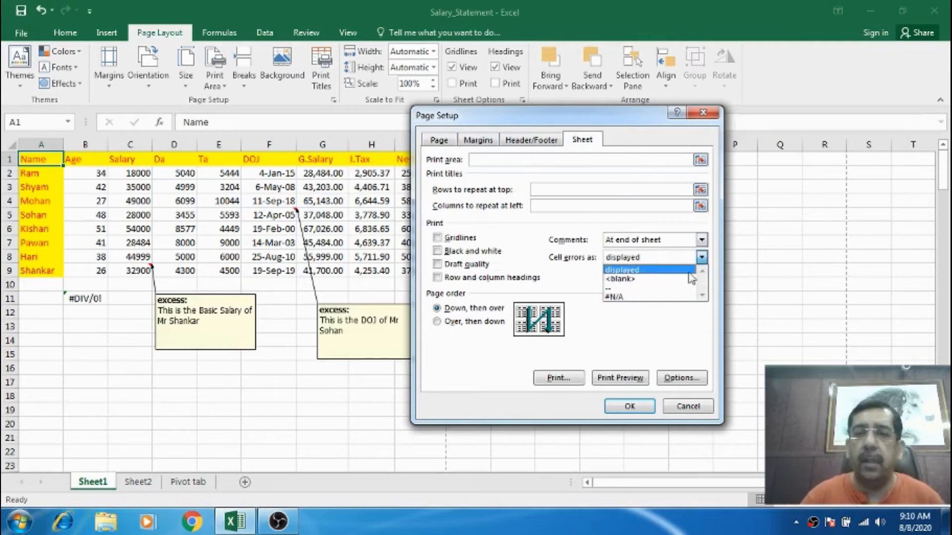
left_click(629, 279)
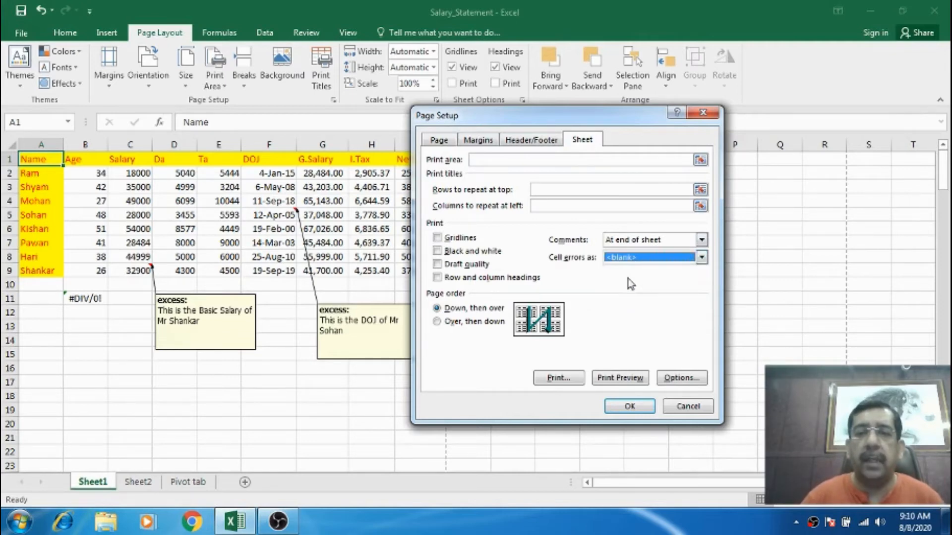
left_click(612, 377)
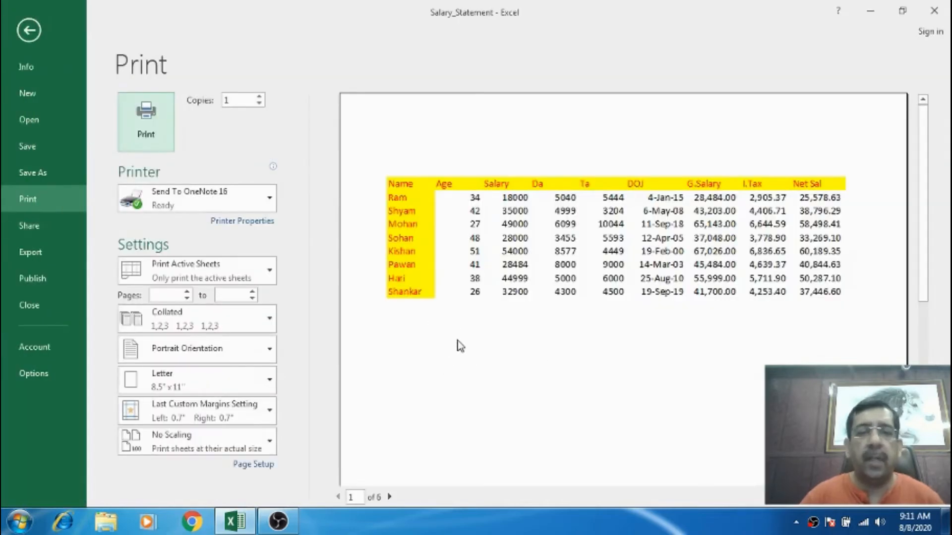
key("Escape")
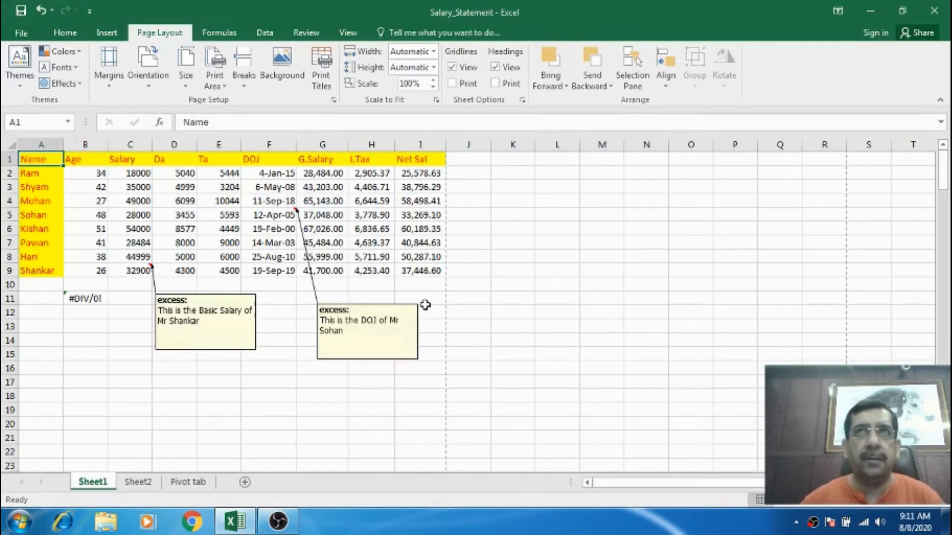
In Page Setup, change cell errors to print as -- and check the result in print preview.
left_click(333, 100)
left_click(582, 141)
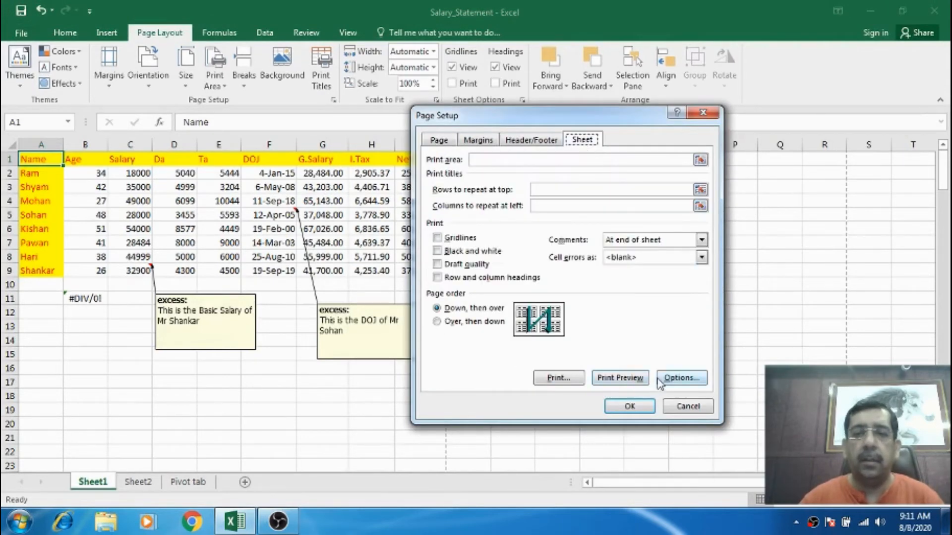
left_click(625, 259)
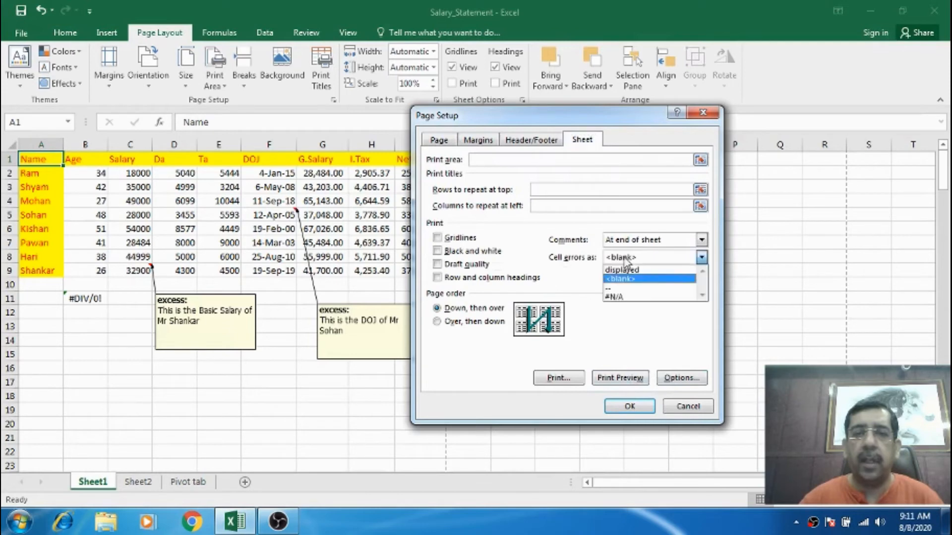
left_click(618, 293)
left_click(630, 374)
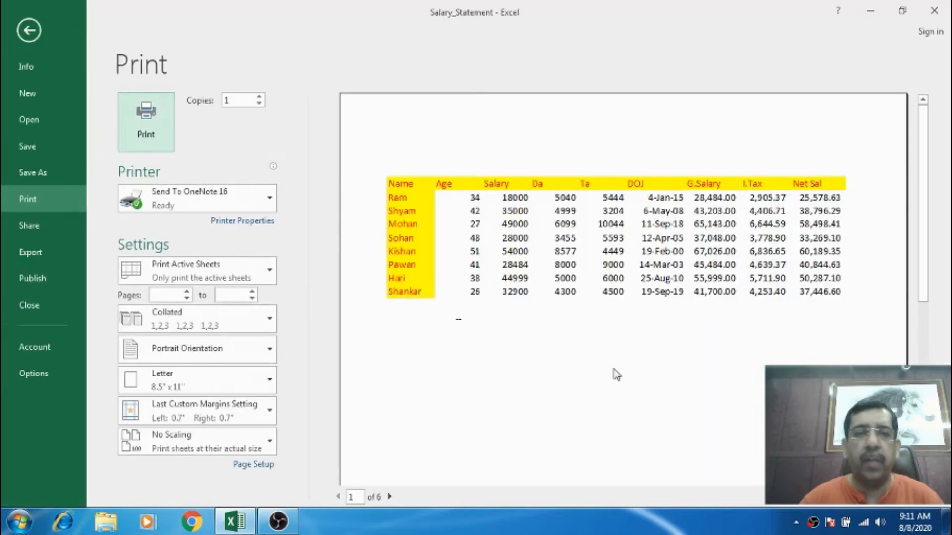
key("Escape")
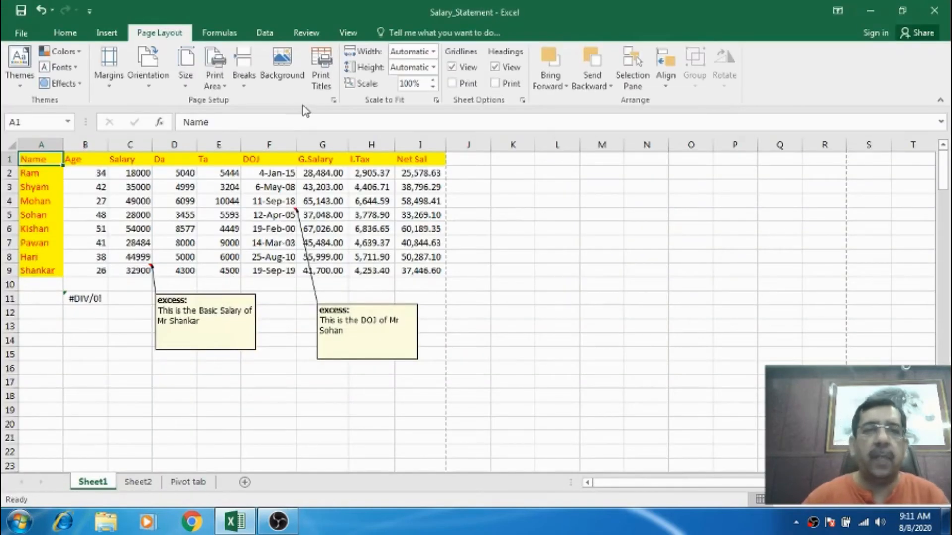
Set cell errors back to print as displayed in Page Setup and confirm.
left_click(334, 100)
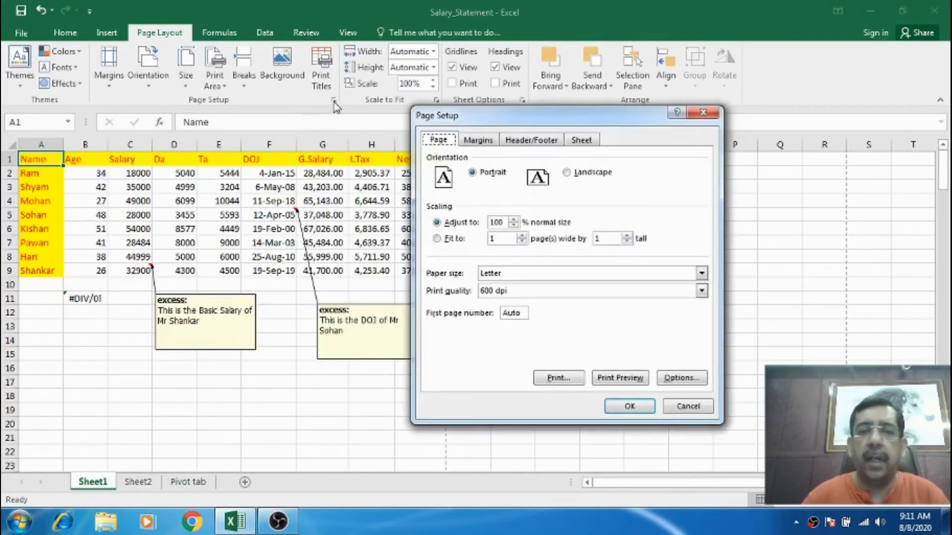
left_click(590, 141)
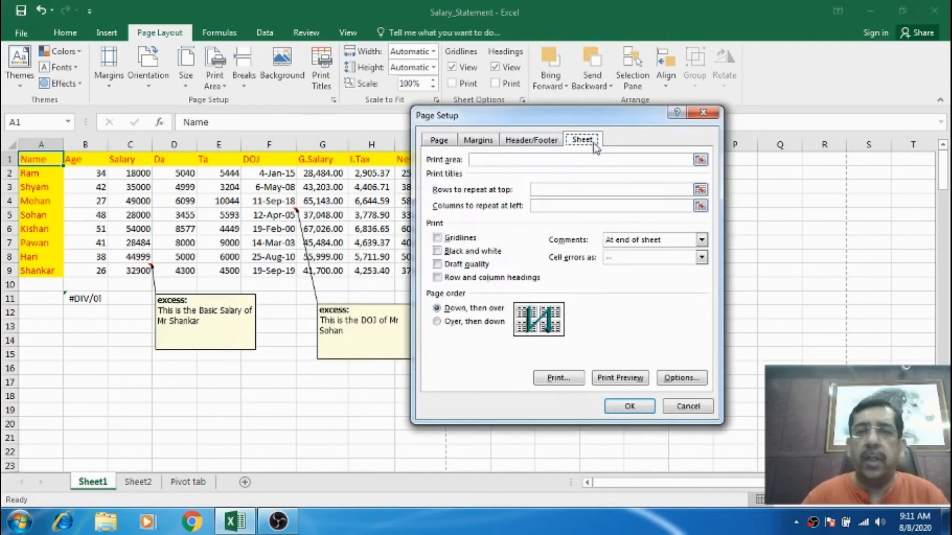
left_click(622, 257)
left_click(623, 271)
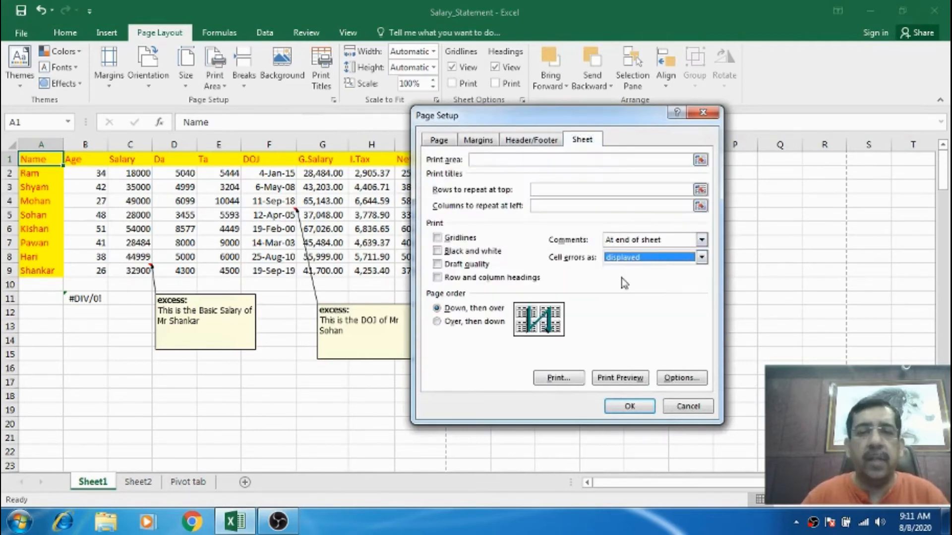
left_click(630, 407)
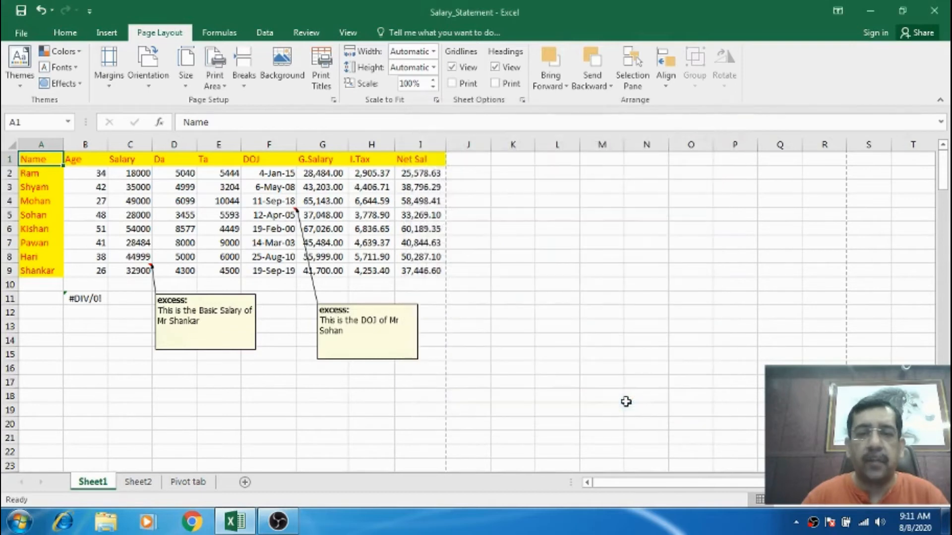
left_click(72, 159)
left_click(54, 158)
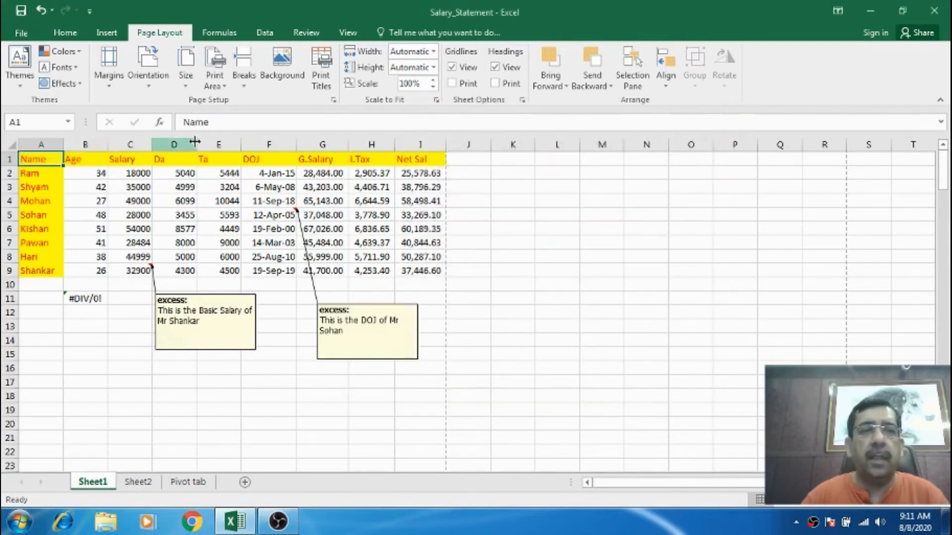
left_click(333, 100)
left_click(582, 140)
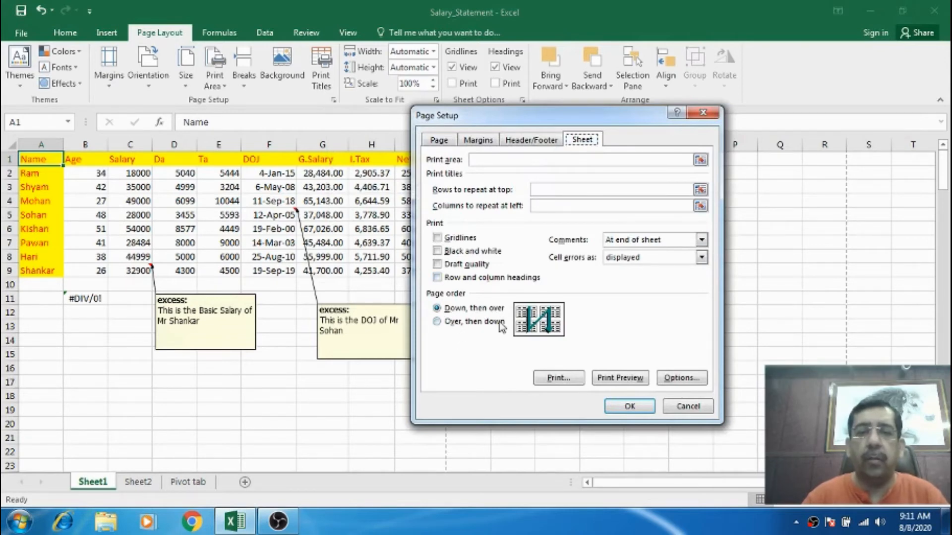
left_click(686, 408)
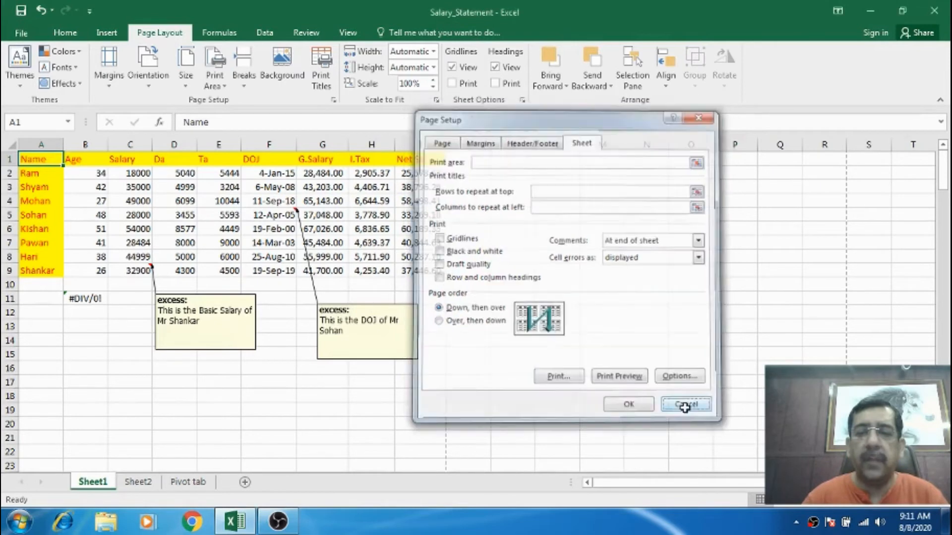
left_click(252, 225)
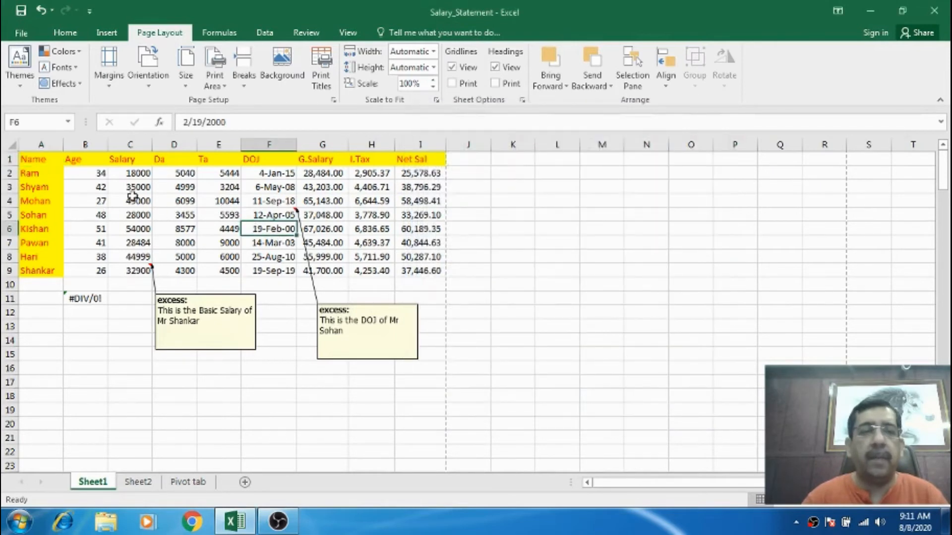
scroll(191, 308, "down", 10)
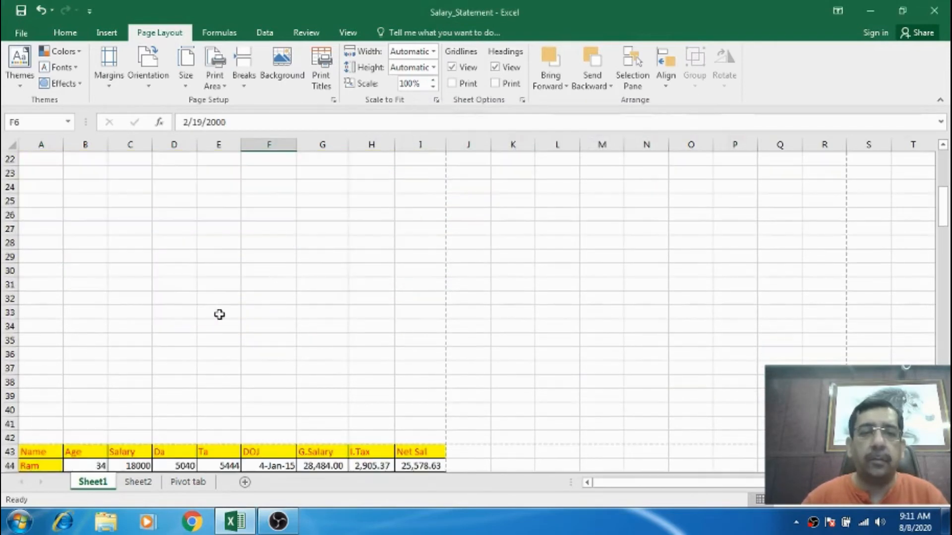
scroll(241, 373, "down", 17)
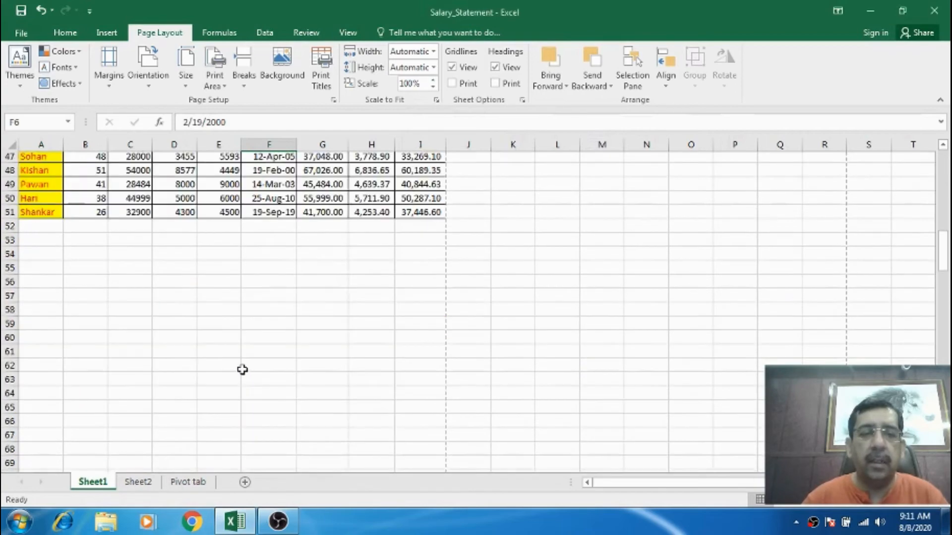
scroll(263, 354, "up", 20)
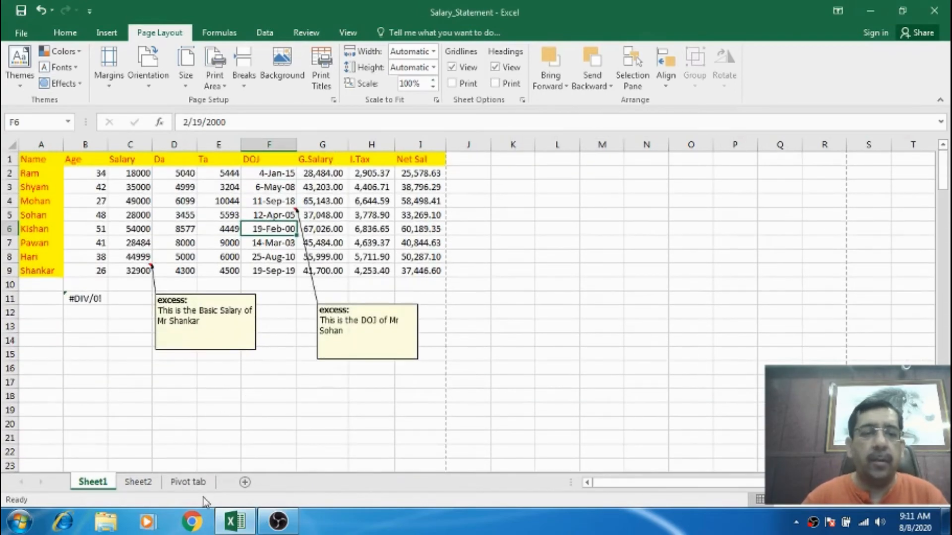
Copy Sheet2's range A1:E9 and paste it into Sheet1 at J1, then widen column J.
left_click(138, 482)
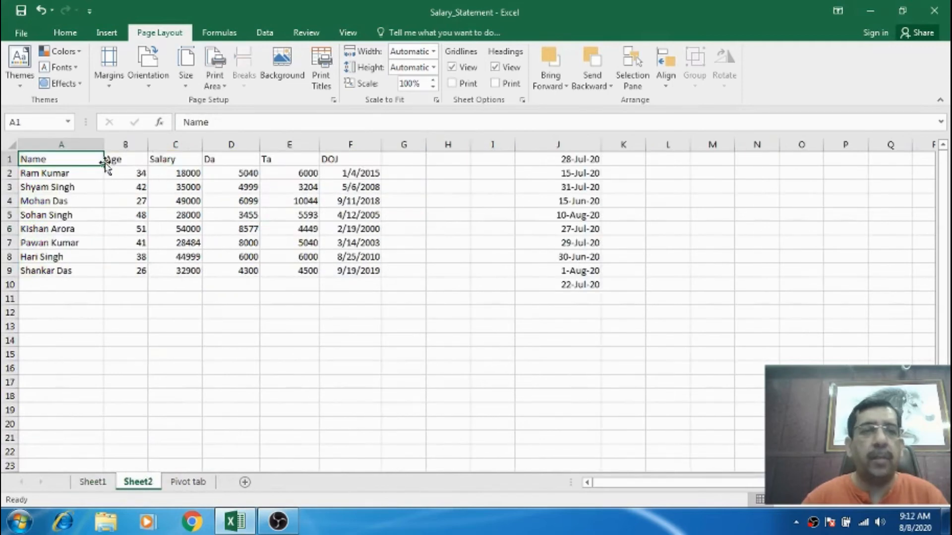
left_click_drag(77, 157, 266, 269)
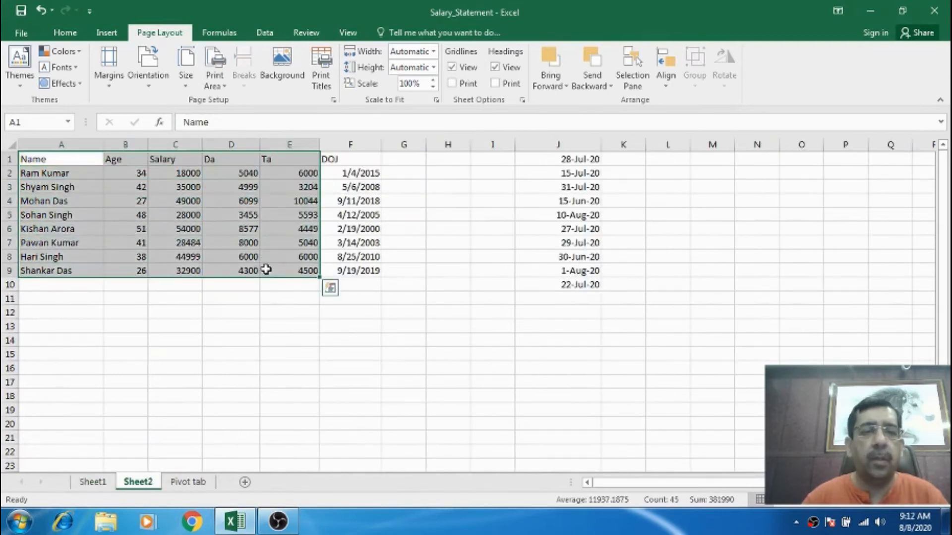
key("ctrl+c")
left_click(93, 482)
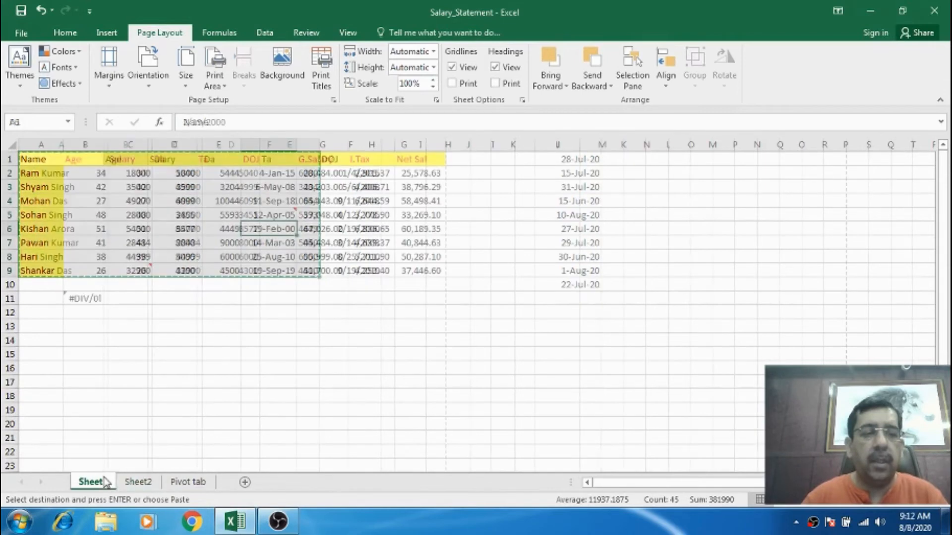
left_click(501, 158)
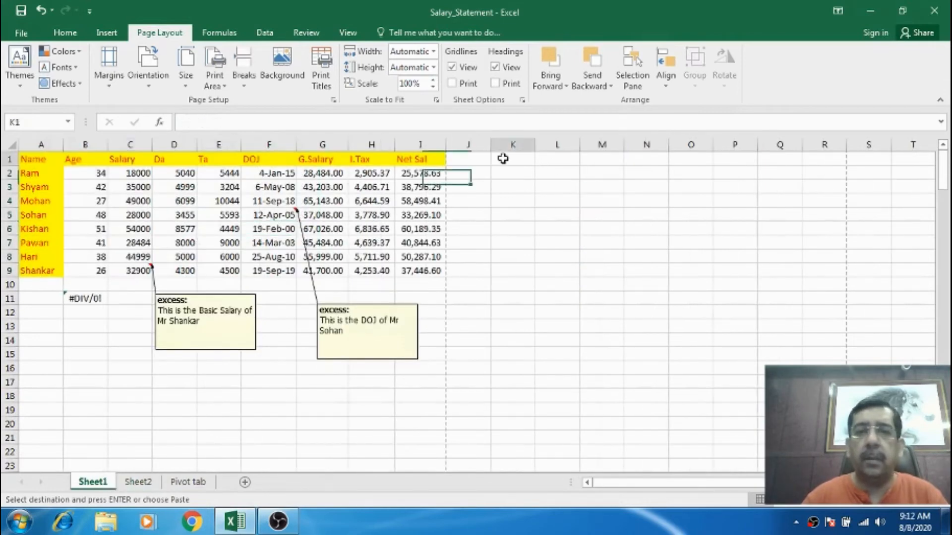
left_click(484, 160)
key("ctrl+v")
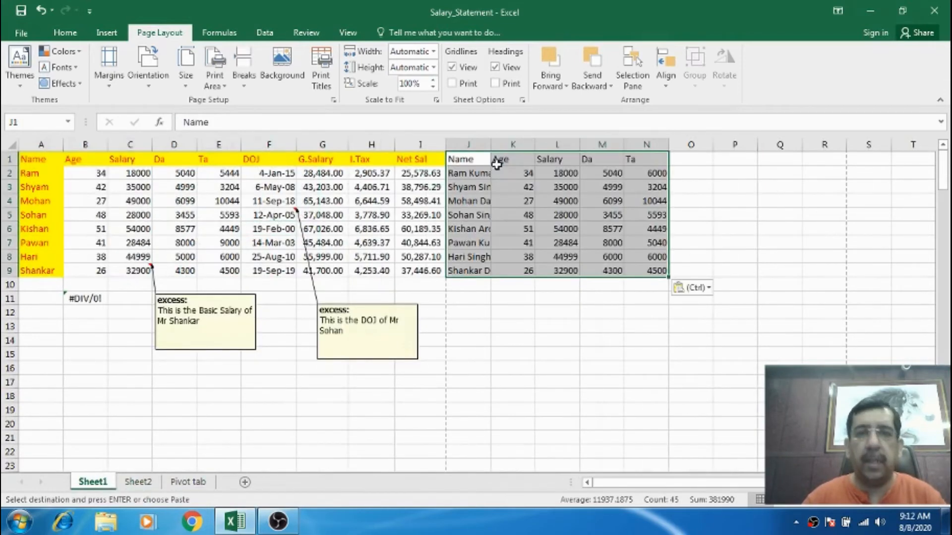
left_click(518, 183)
left_click_drag(494, 144, 520, 143)
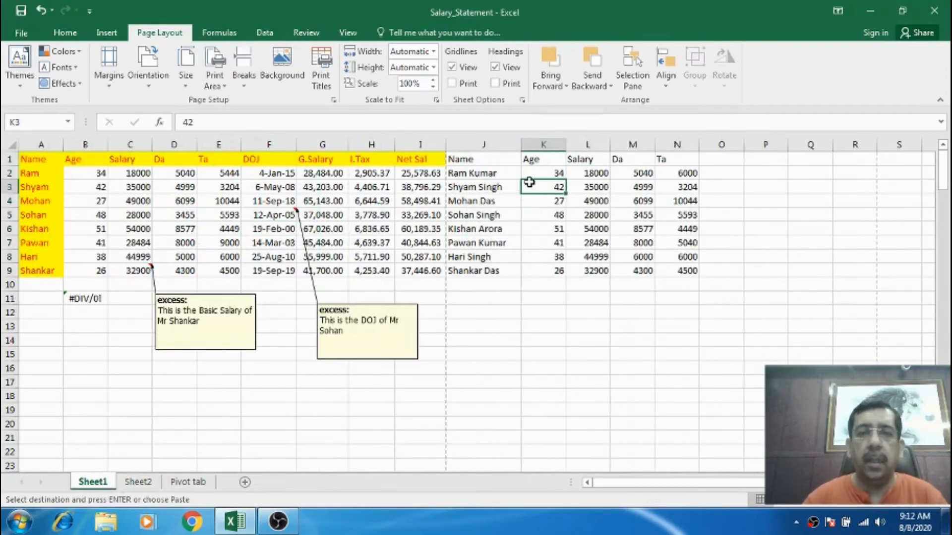
Copy the Pivot tab's range A1:D13 and paste it into Sheet1 at cell J43.
scroll(575, 367, "down", 1)
scroll(576, 358, "down", 10)
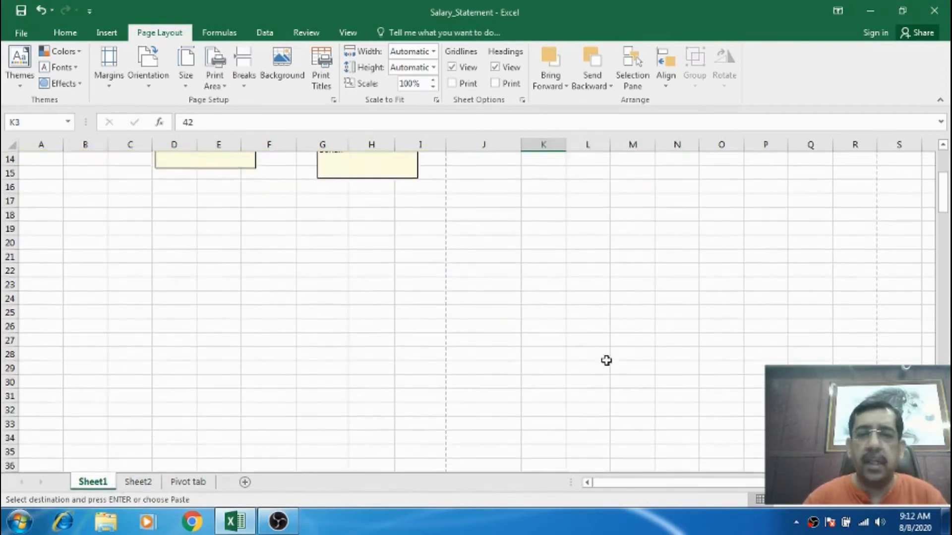
left_click(505, 327)
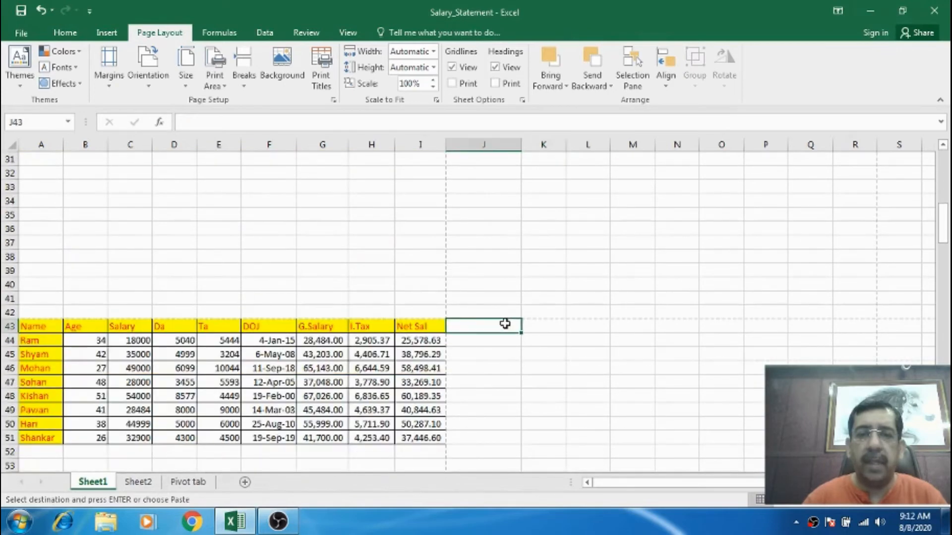
left_click(189, 482)
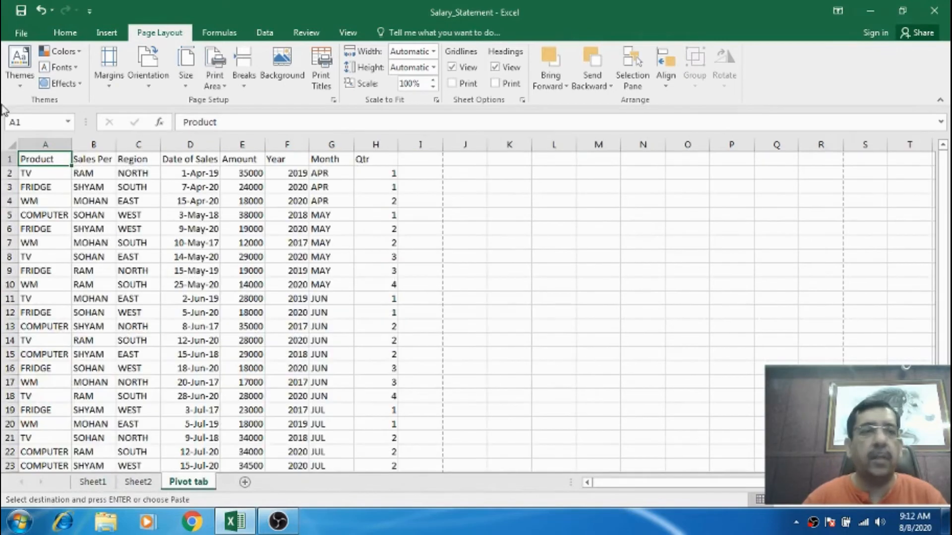
left_click_drag(42, 158, 178, 329)
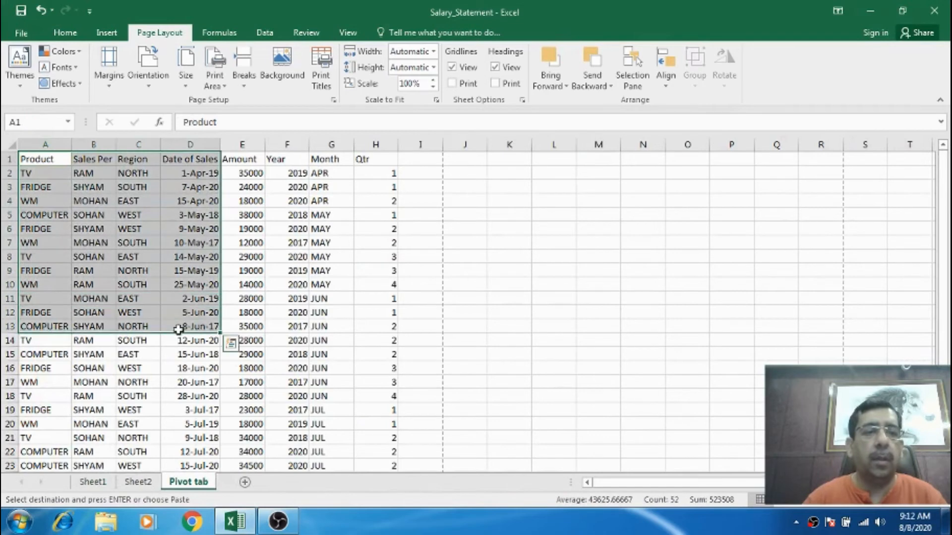
left_click(92, 481)
key("ctrl+v")
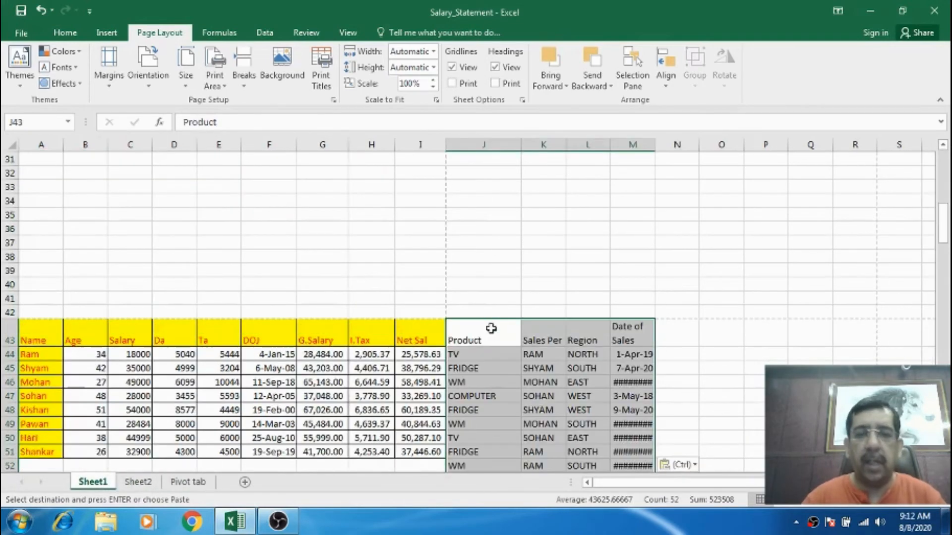
left_click(545, 353)
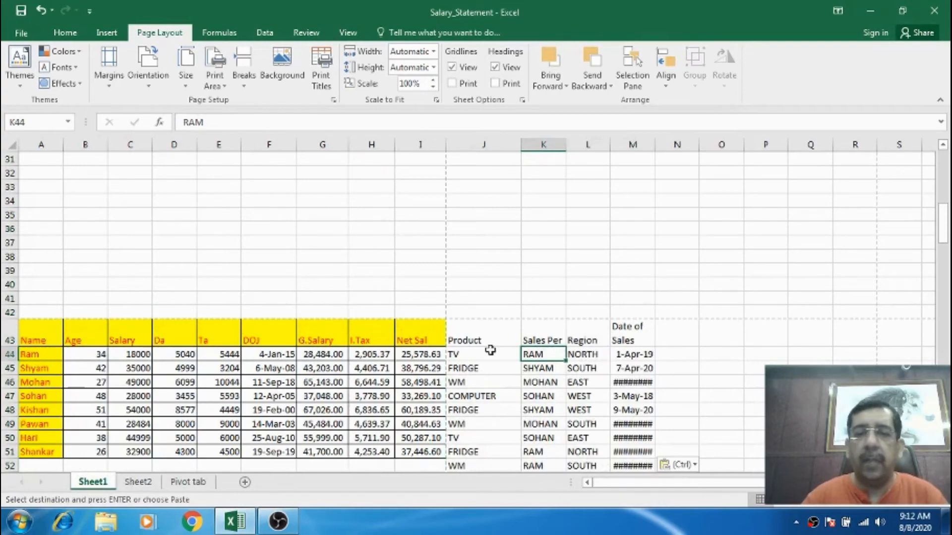
Open print preview from the Page Setup sheet options and page through the pages to examine the printing order.
left_click(294, 201)
scroll(297, 200, "up", 10)
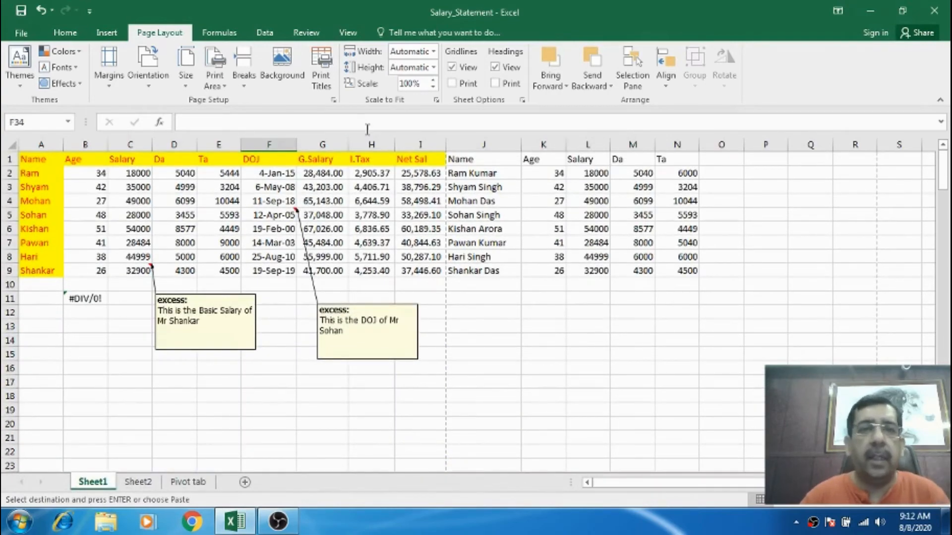
left_click(333, 100)
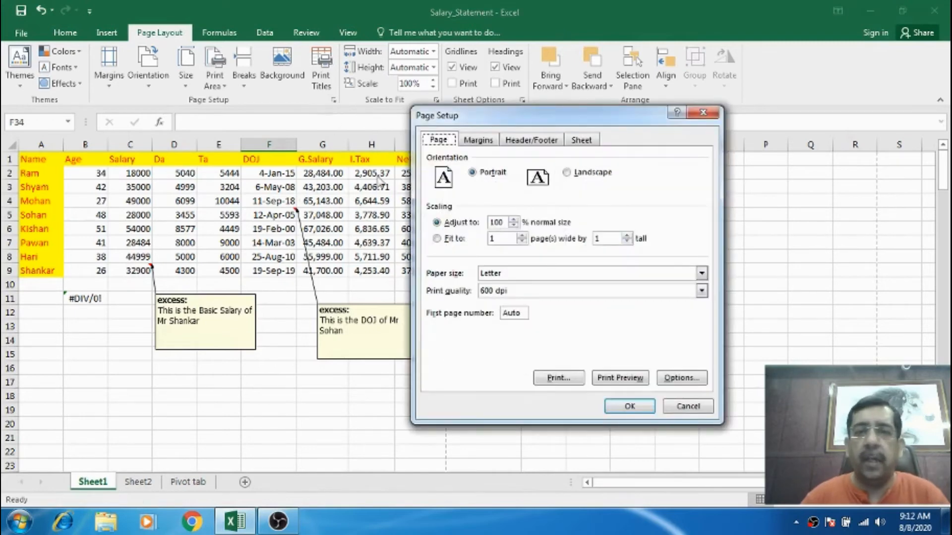
left_click(590, 141)
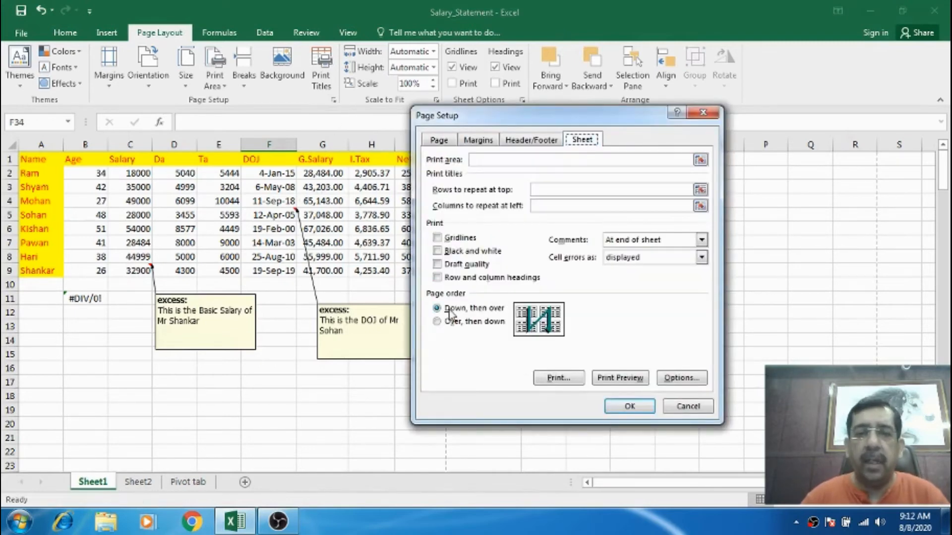
left_click(615, 379)
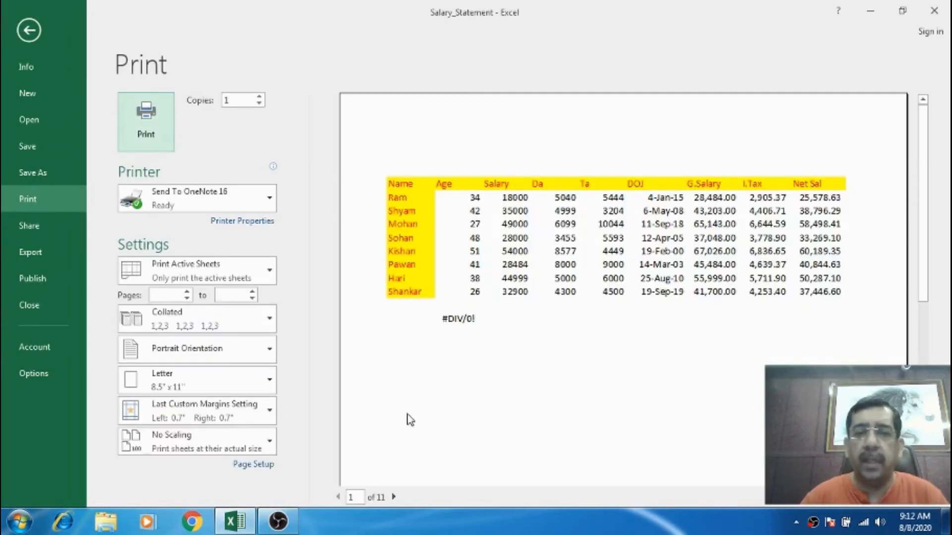
left_click(393, 497)
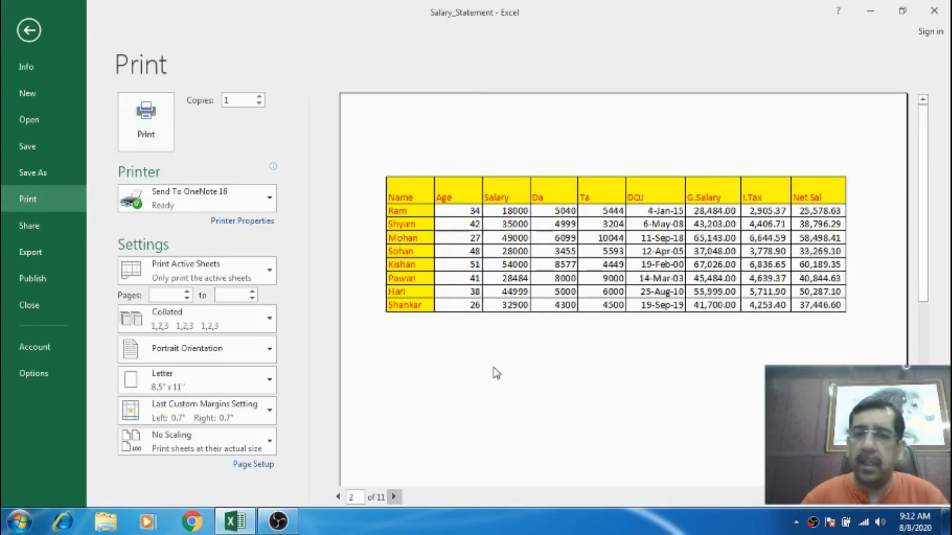
left_click(395, 497)
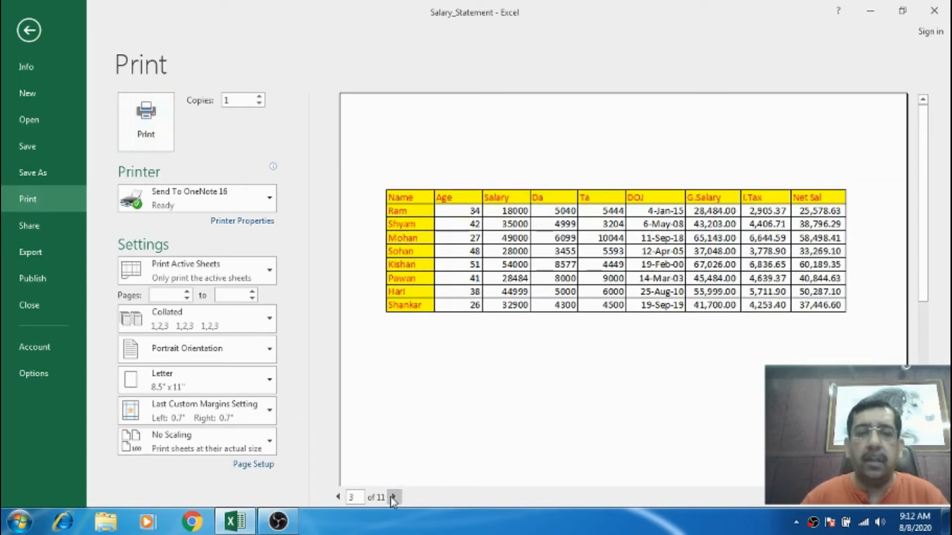
left_click(394, 497)
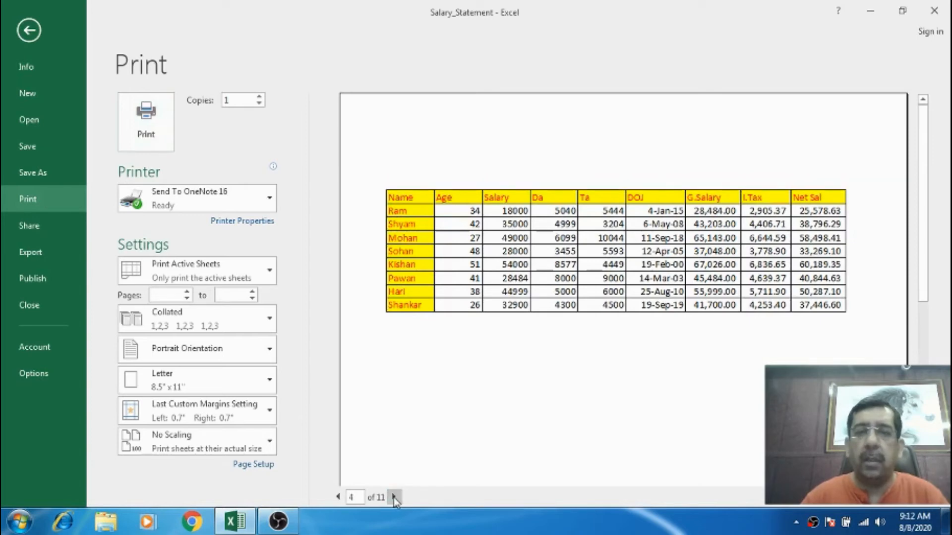
left_click(394, 498)
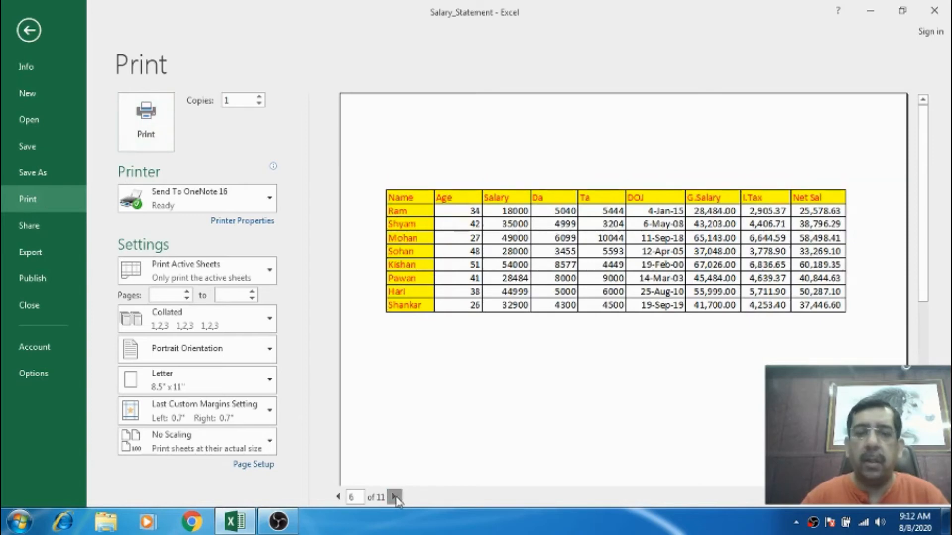
left_click(394, 498)
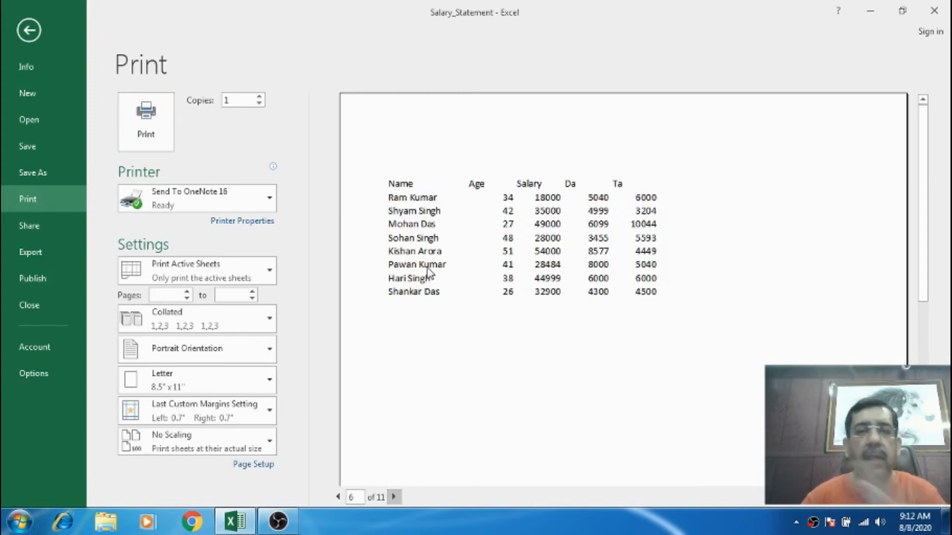
left_click(394, 497)
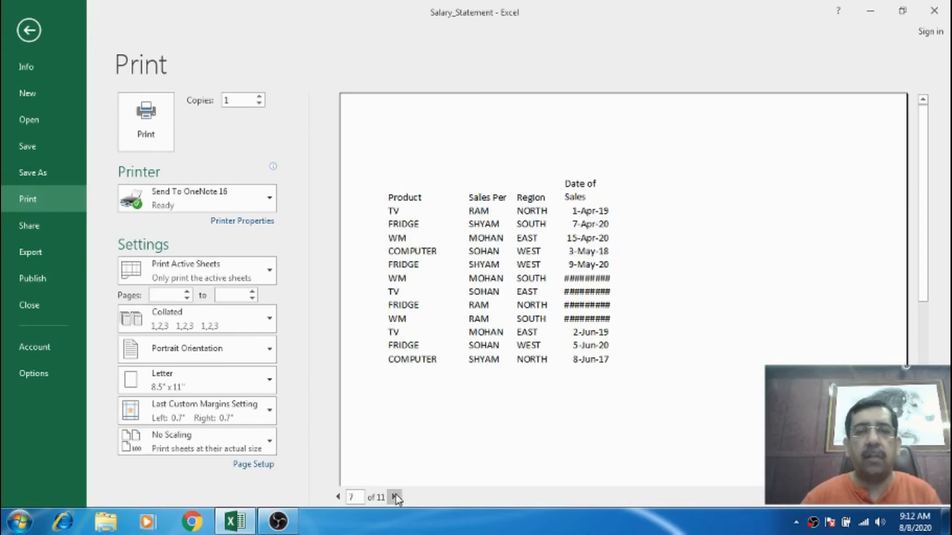
key("Escape")
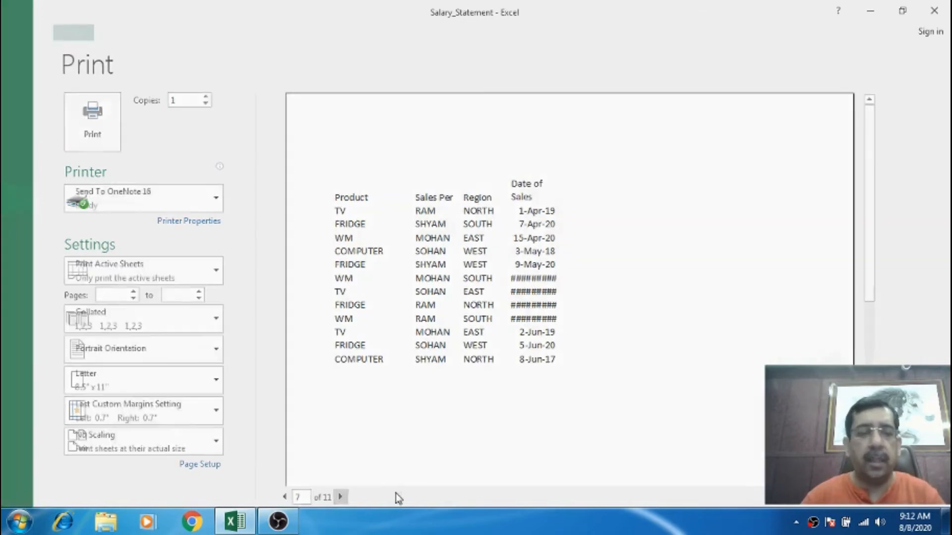
Set the page order to Over, then down in Page Setup and page through the print preview.
left_click(56, 160)
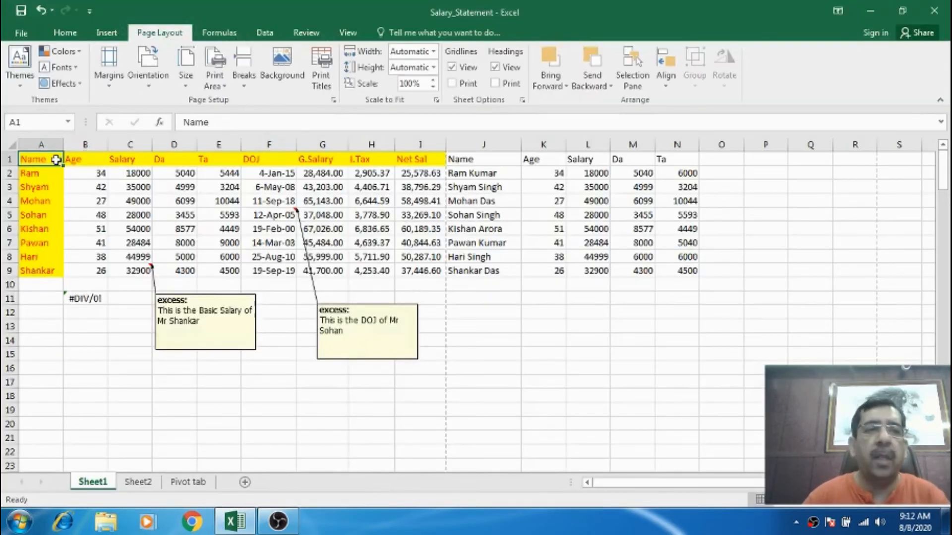
left_click(333, 101)
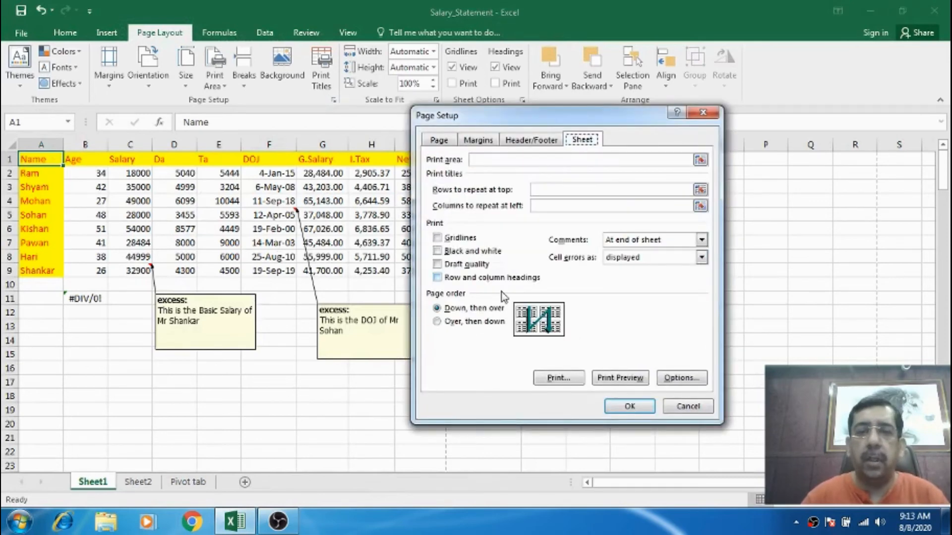
left_click(459, 329)
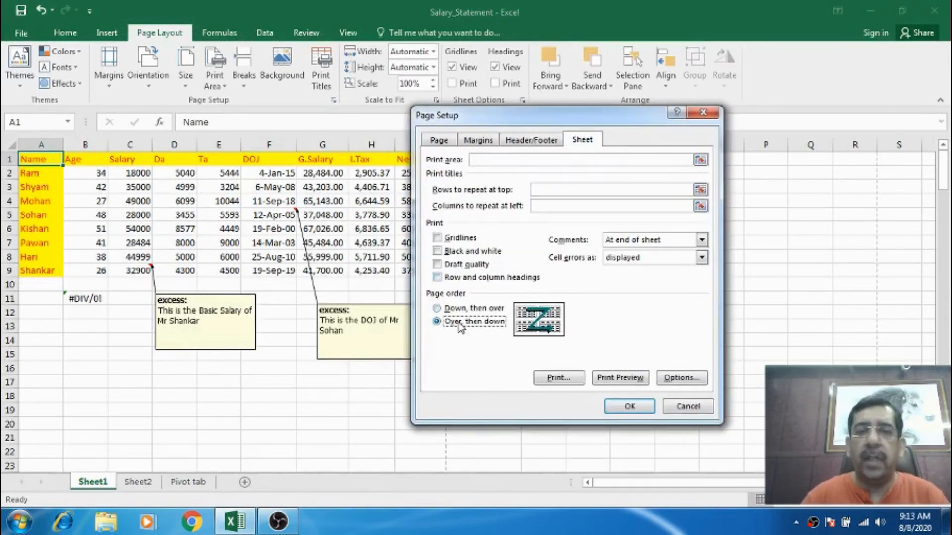
left_click(643, 379)
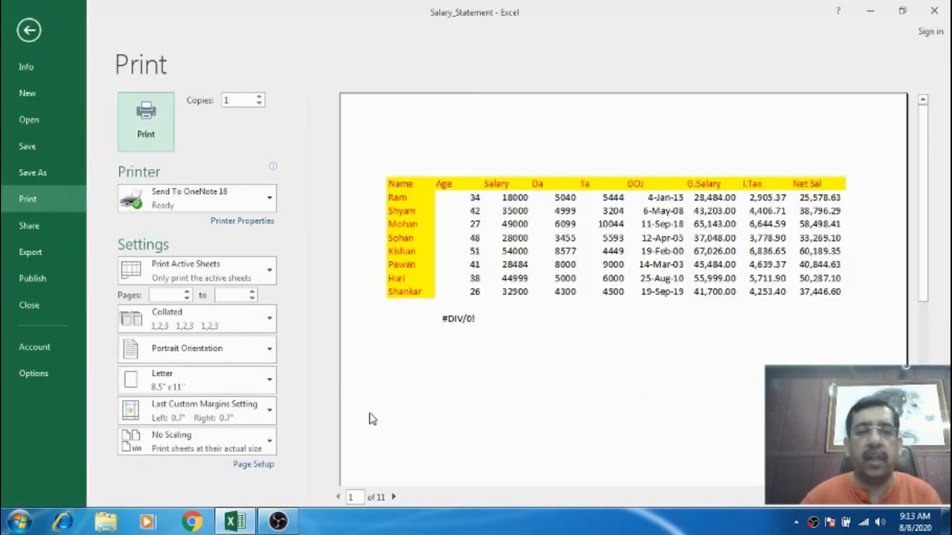
left_click(394, 497)
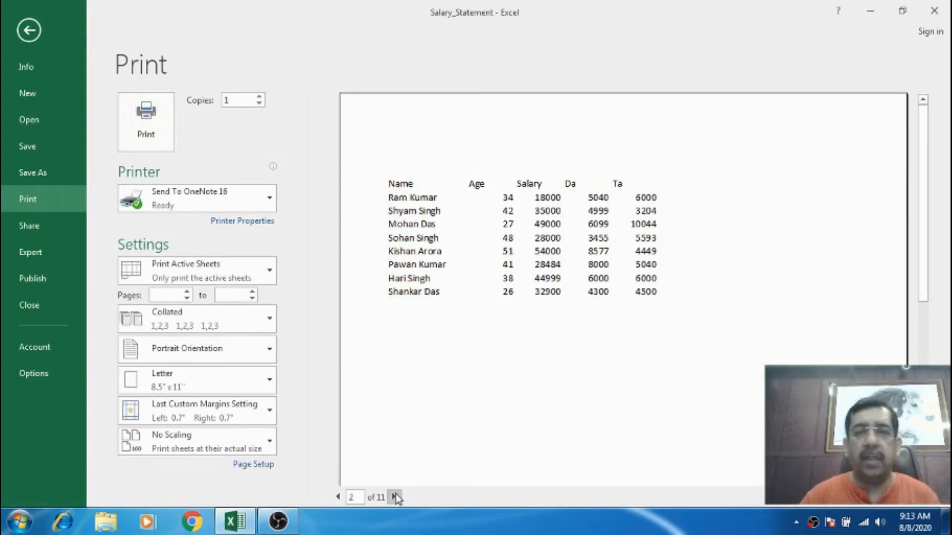
left_click(395, 497)
left_click(395, 497)
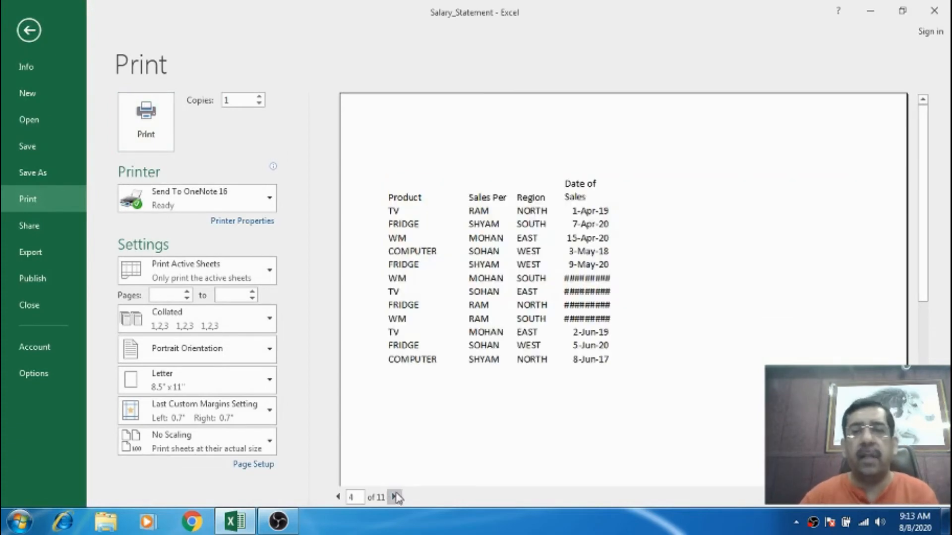
key("Escape")
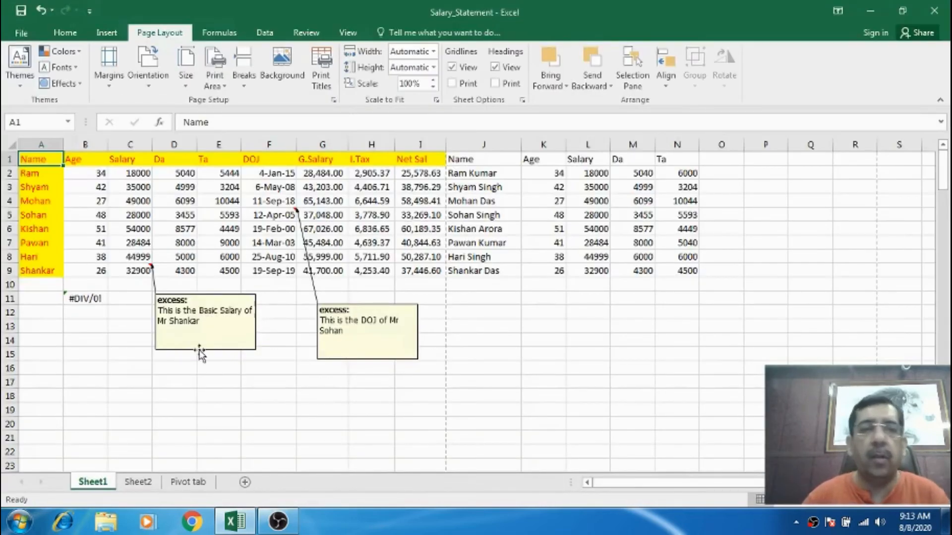
Set the page order back to Down, then over in Page Setup and confirm.
left_click(333, 100)
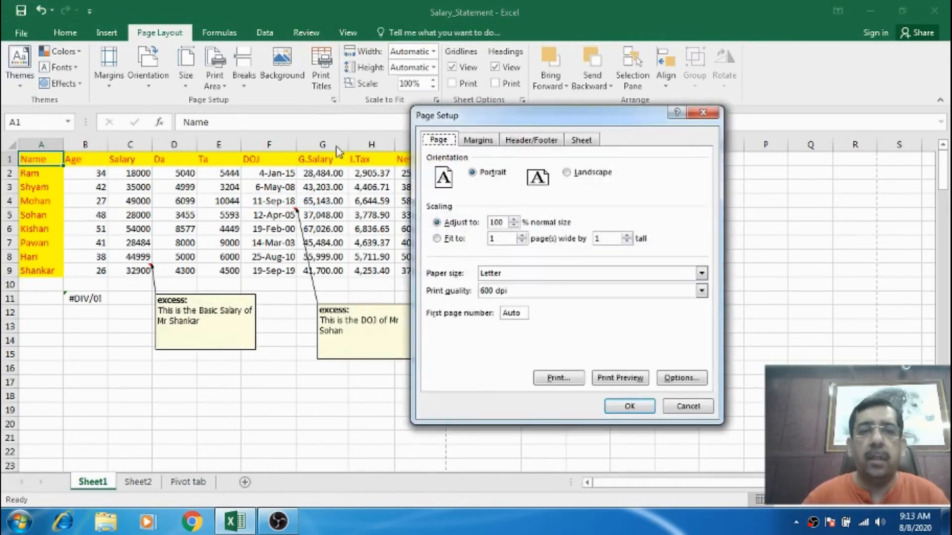
left_click(582, 142)
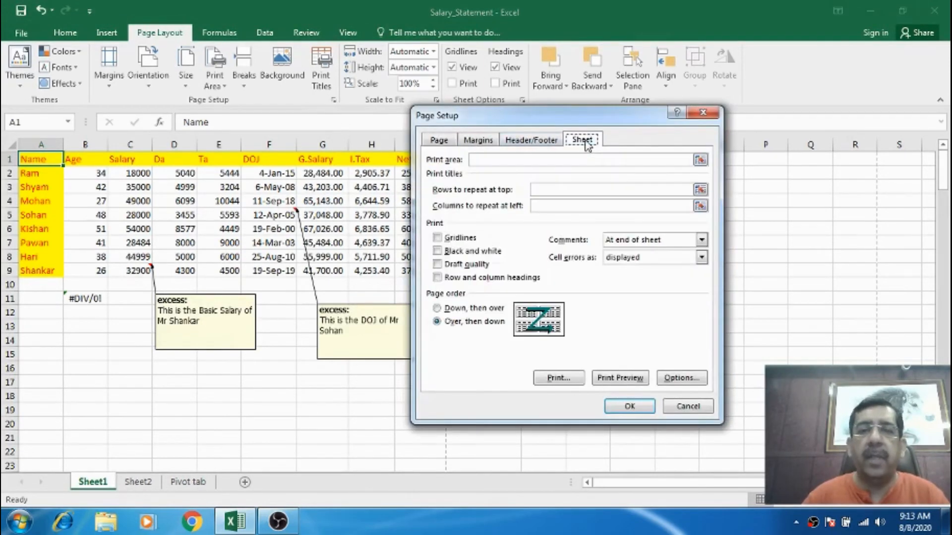
left_click(457, 310)
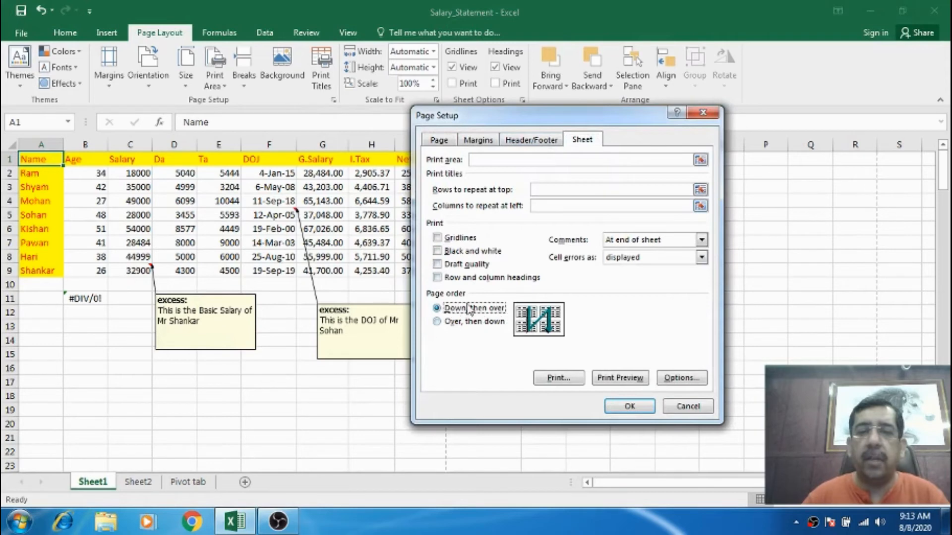
left_click(630, 408)
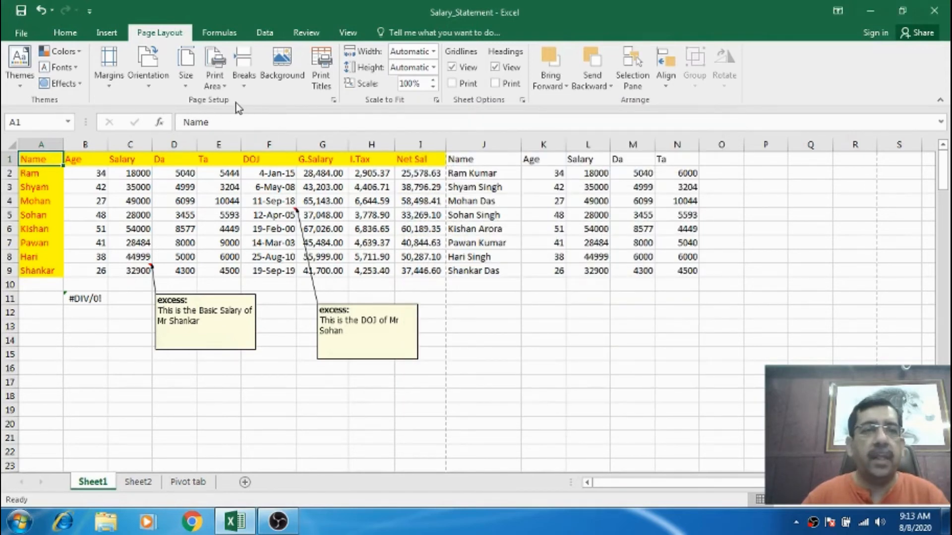
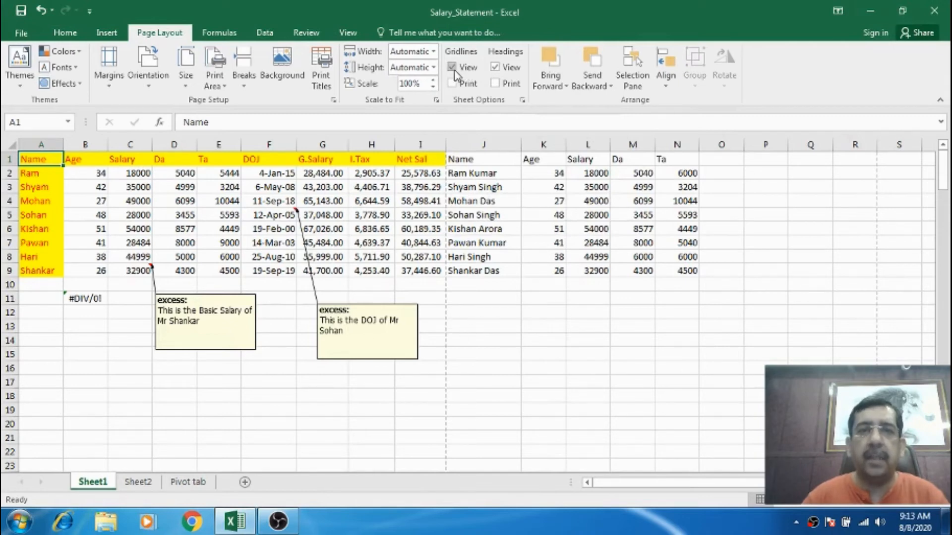
Toggle gridline display and gridline printing, checking the result in print preview opened from Page Setup.
left_click(452, 69)
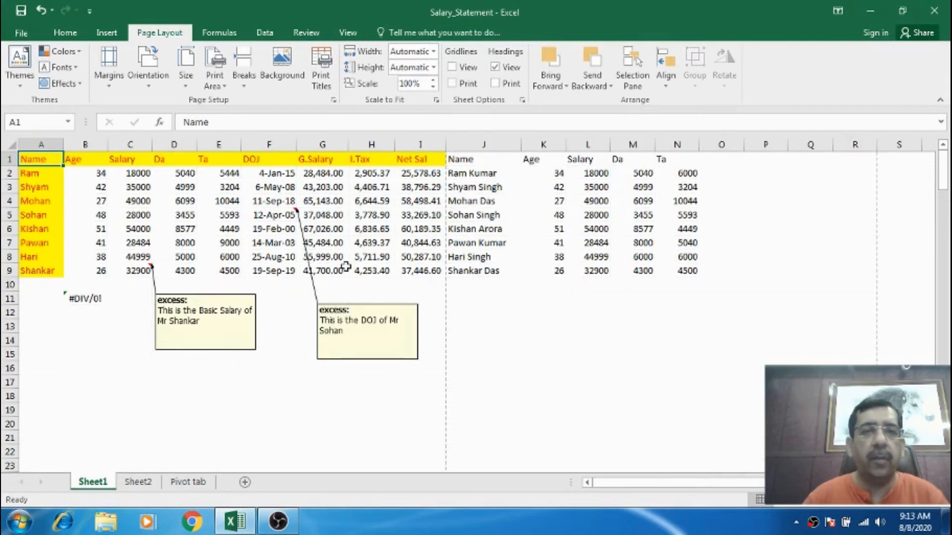
left_click(452, 68)
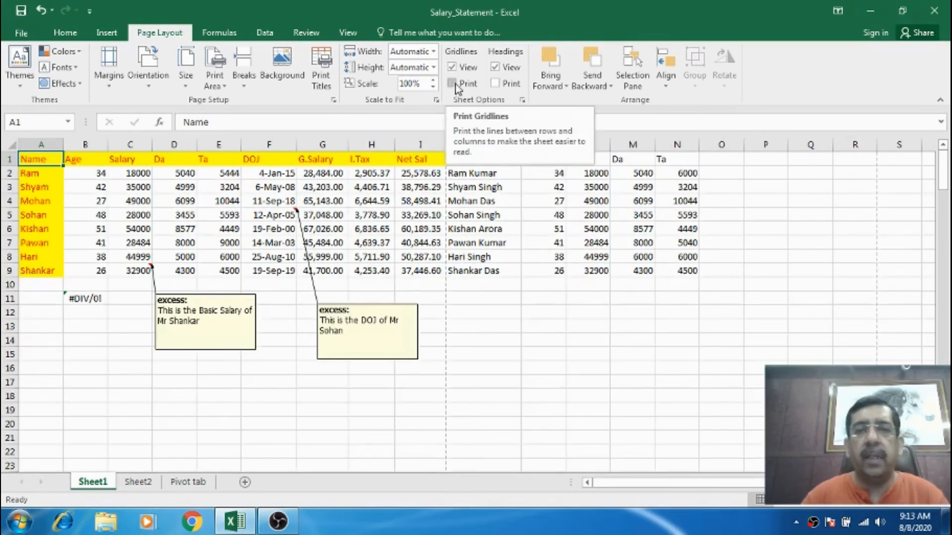
left_click(454, 84)
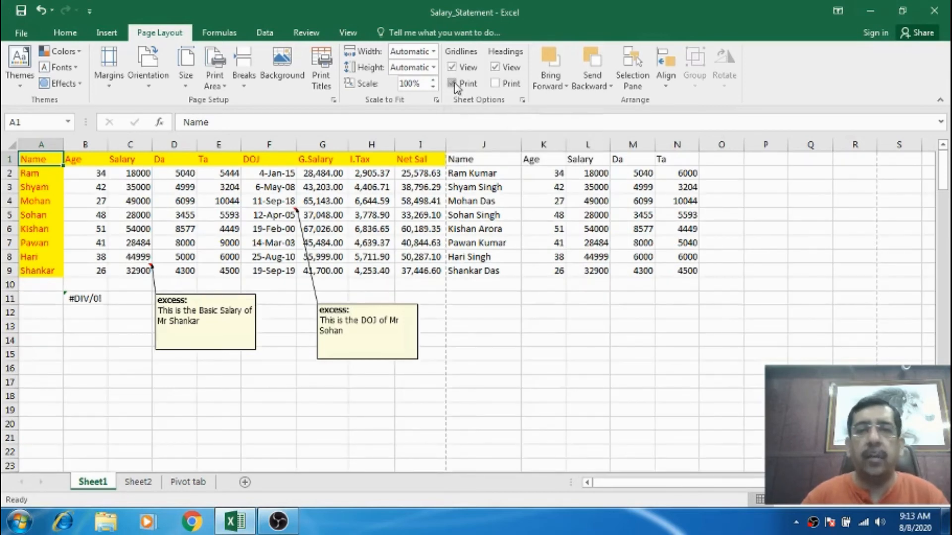
left_click(522, 101)
left_click(618, 377)
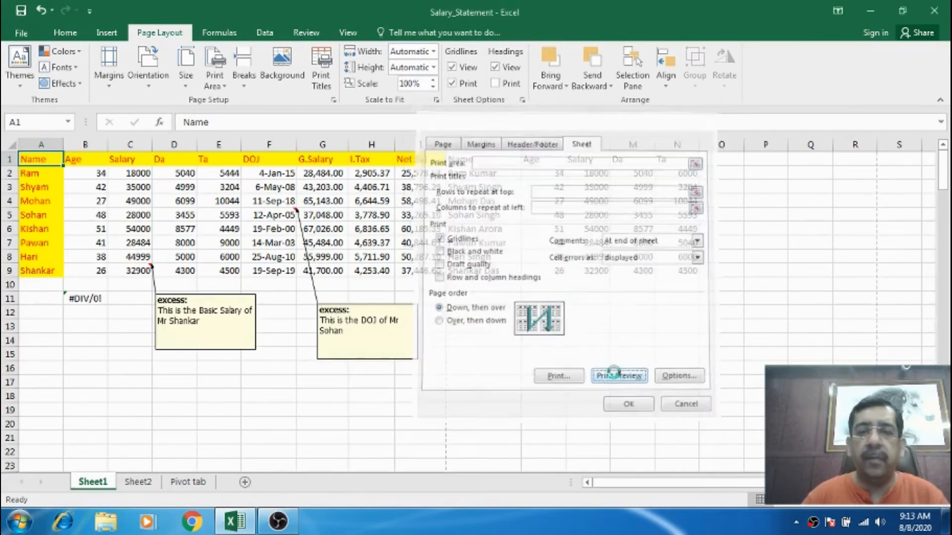
key("Escape")
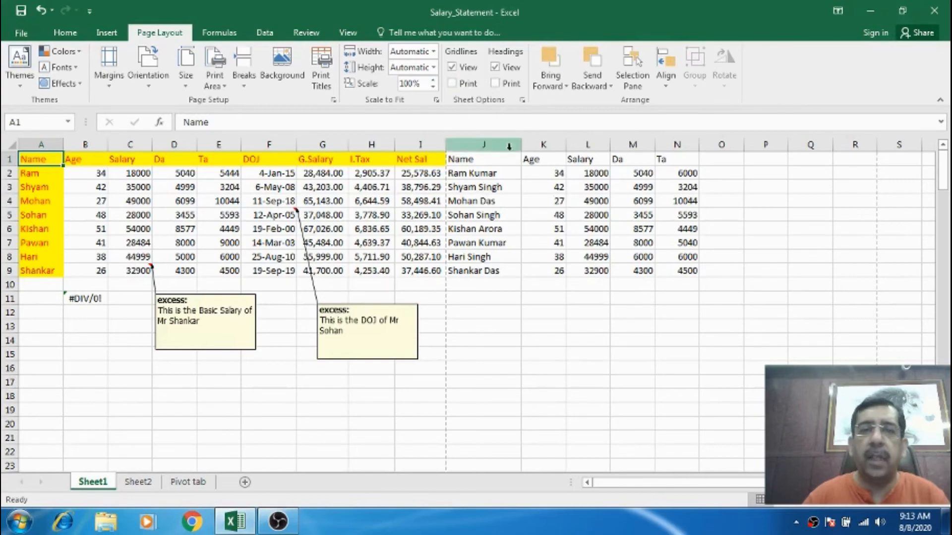
left_click(523, 101)
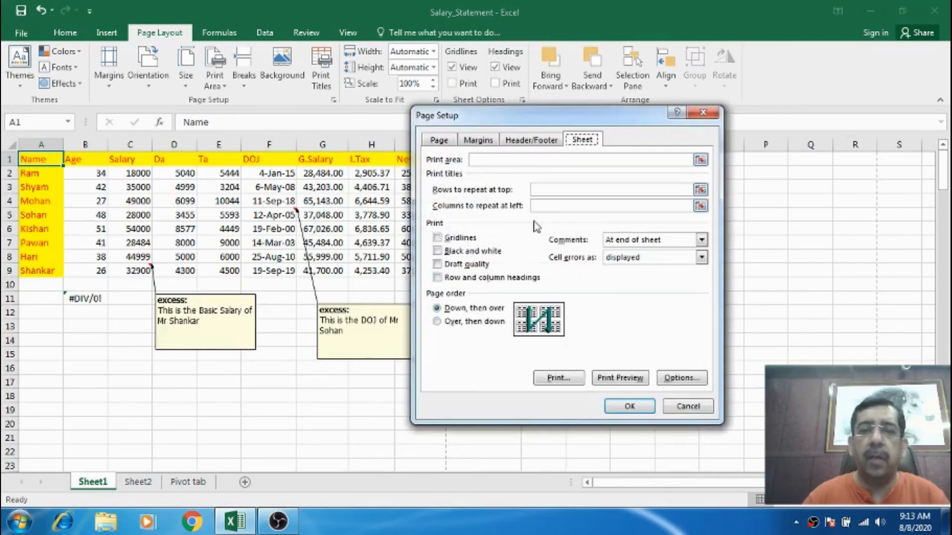
left_click(620, 378)
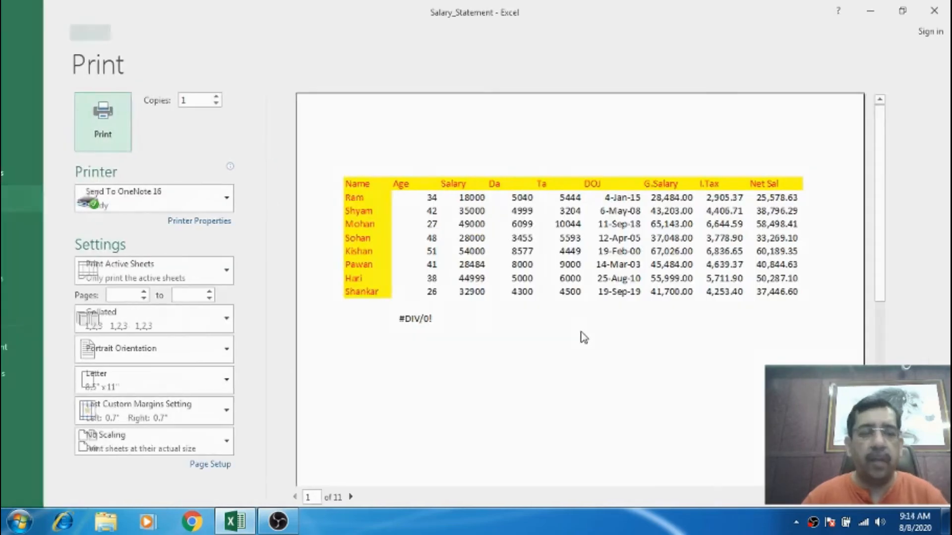
key("Escape")
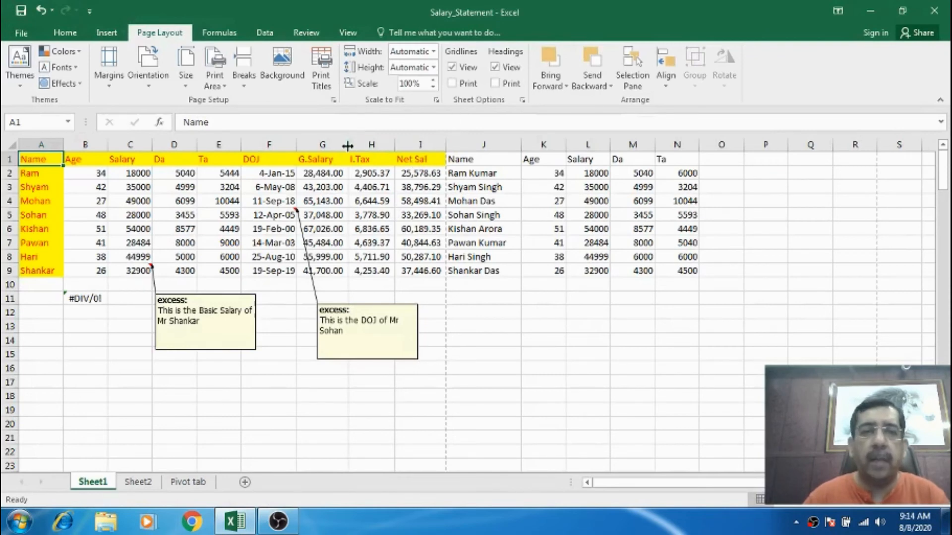
Try printing row and column headings, check them in print preview from Page Setup, then turn heading printing off.
left_click(494, 67)
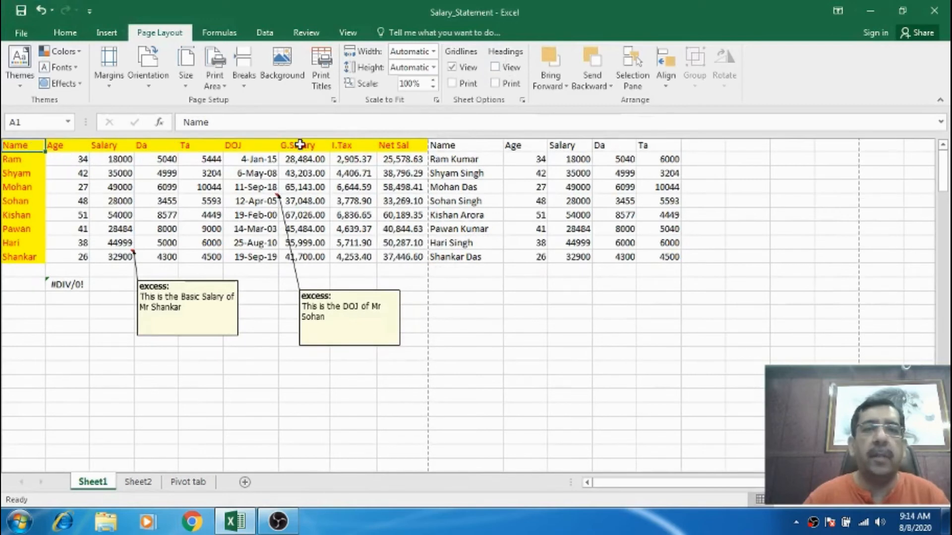
left_click(495, 67)
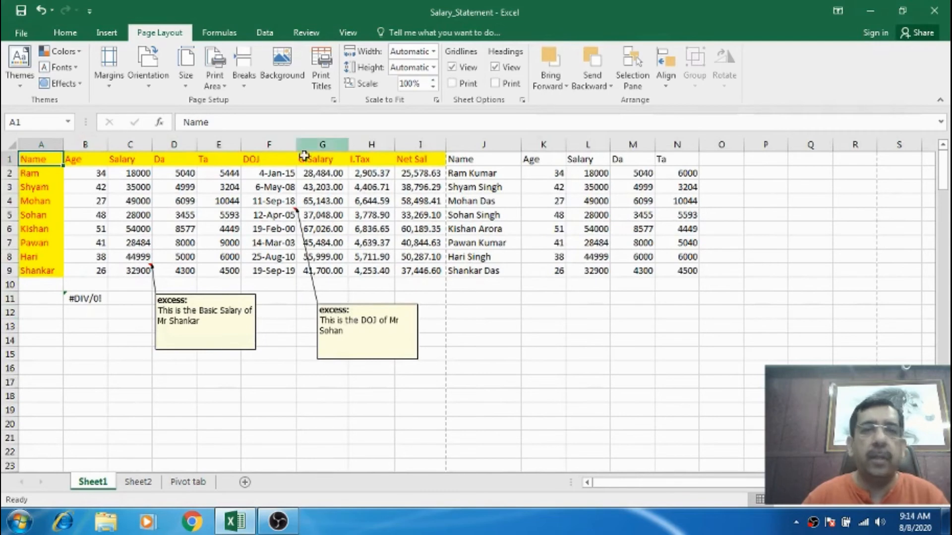
left_click(494, 85)
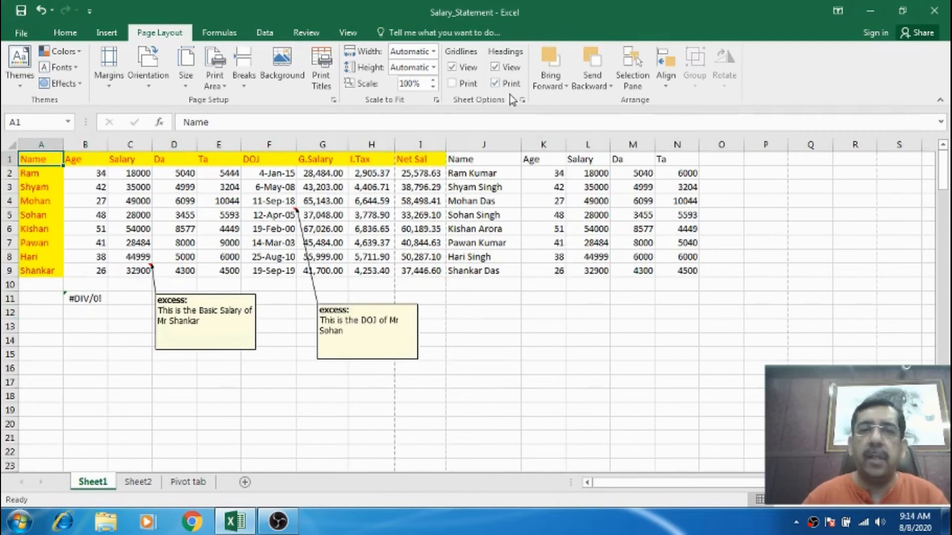
left_click(522, 100)
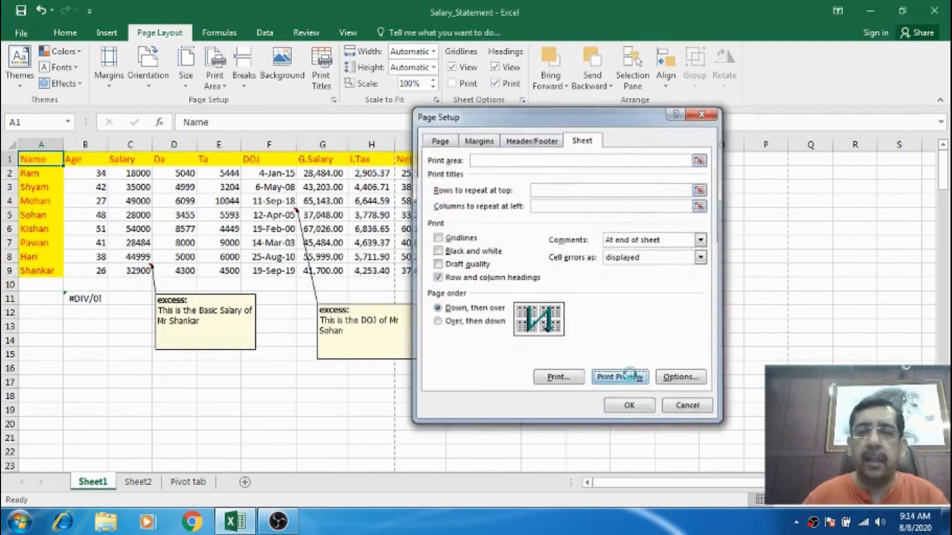
left_click(628, 377)
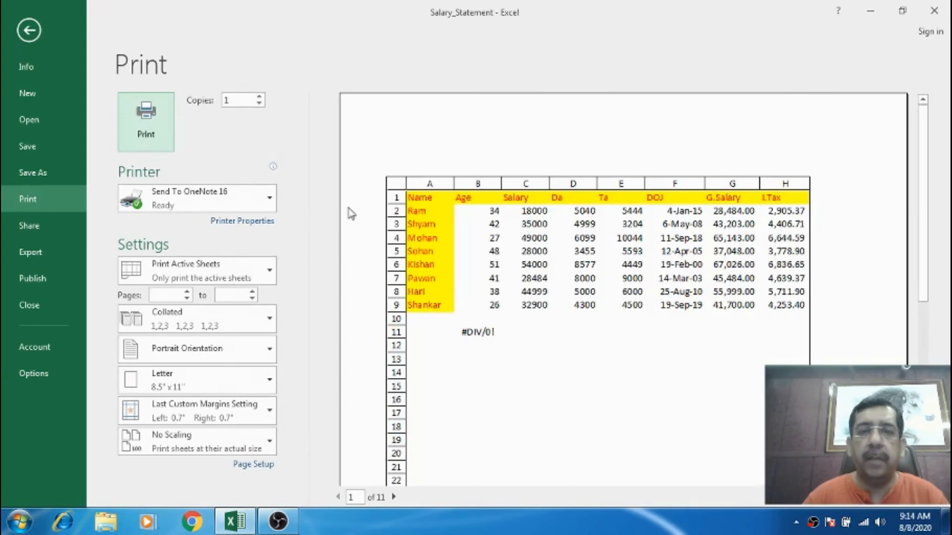
key("Escape")
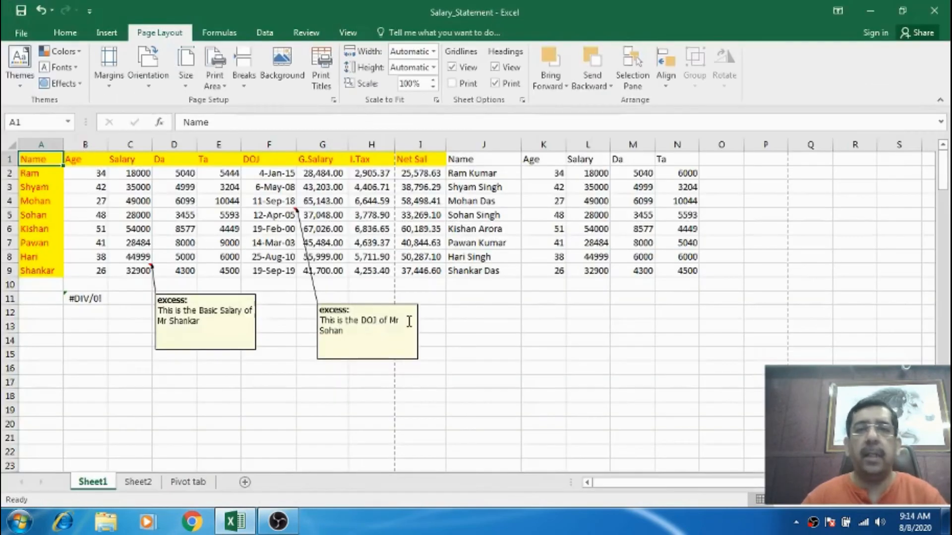
left_click(495, 84)
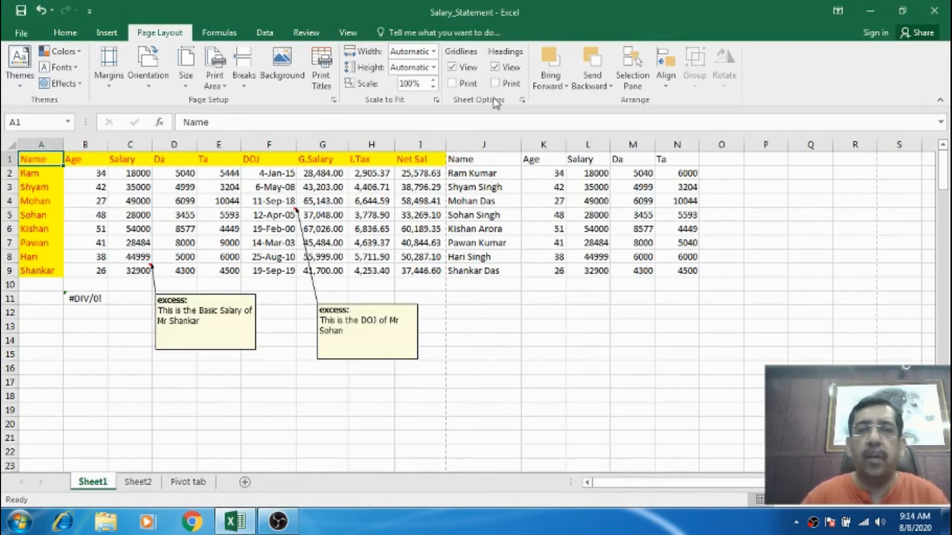
left_click(511, 326)
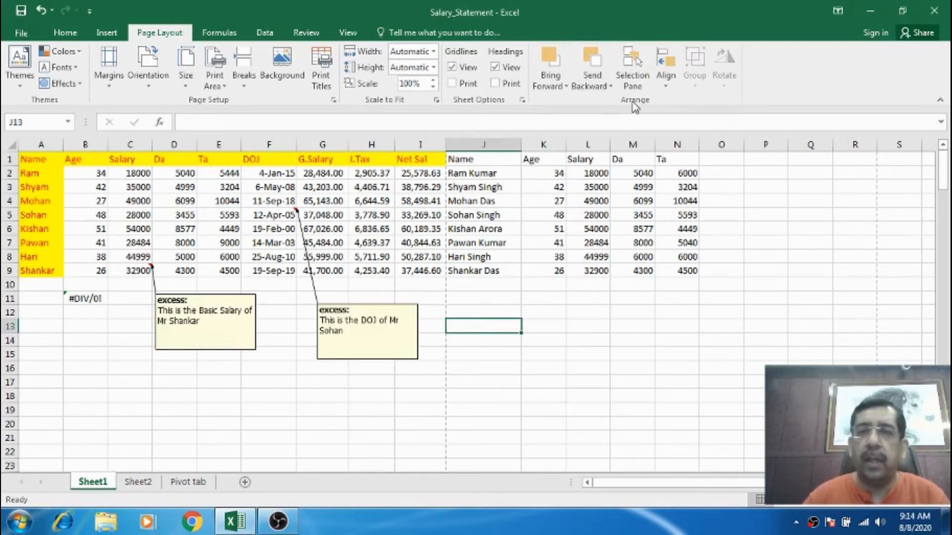
scroll(548, 294, "down", 6)
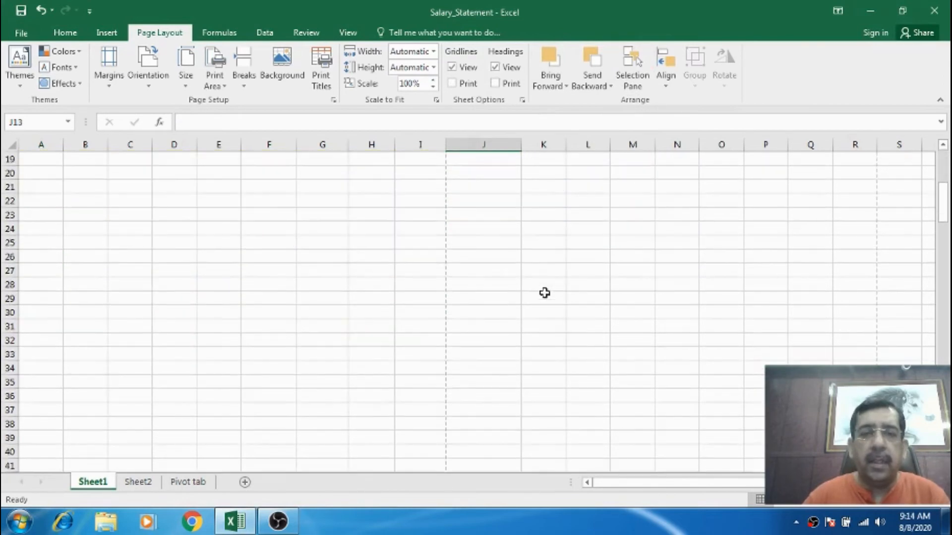
scroll(549, 293, "up", 3)
left_click(161, 295)
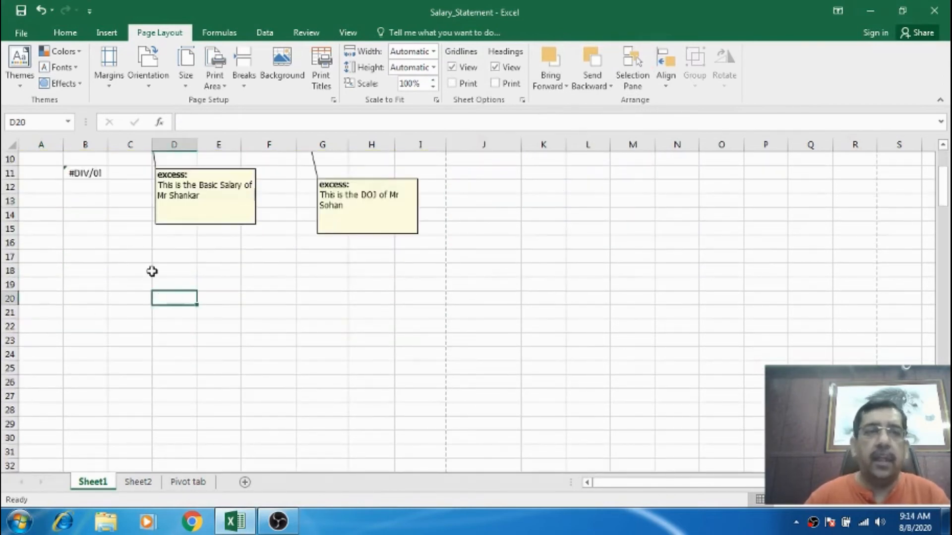
Insert a 5-point star shape about 2.18 by 2.5 inches below the comment boxes.
left_click(106, 33)
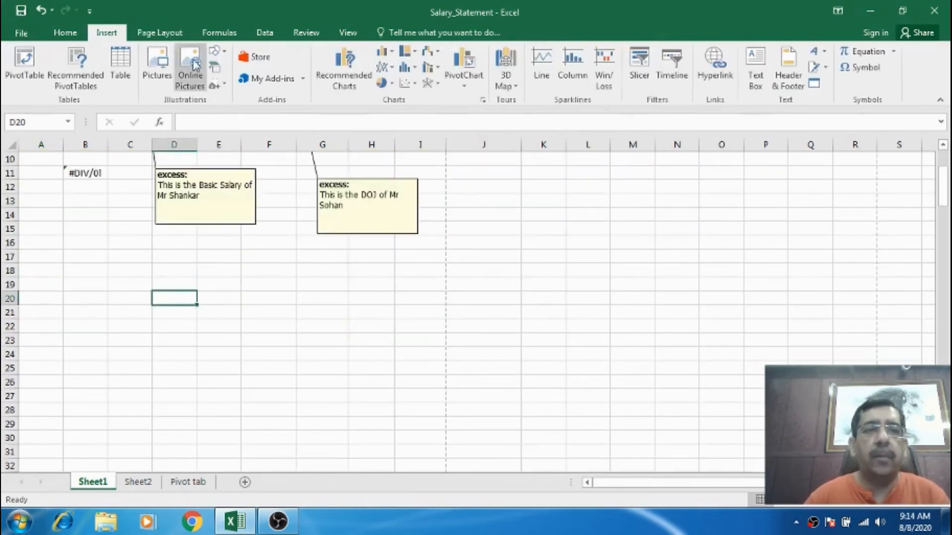
left_click(216, 51)
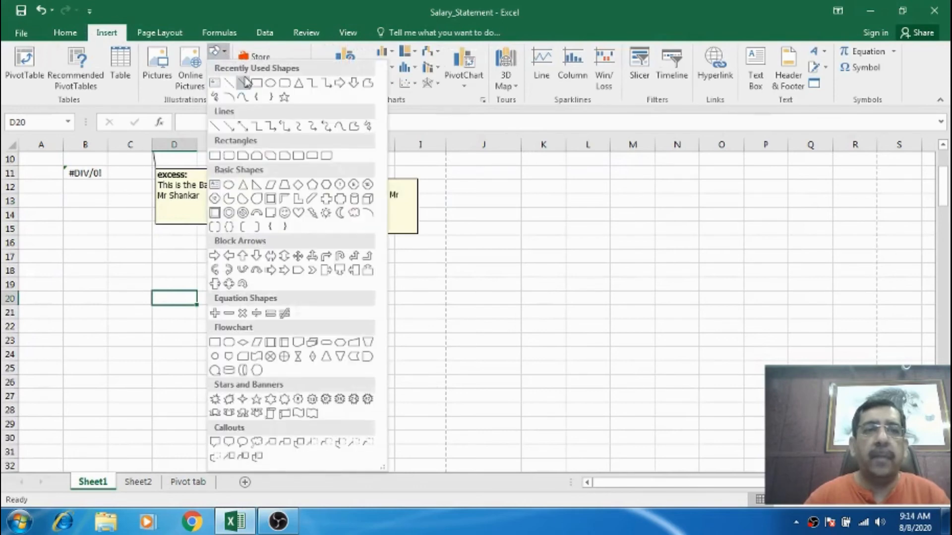
left_click(285, 98)
left_click_drag(229, 259, 397, 406)
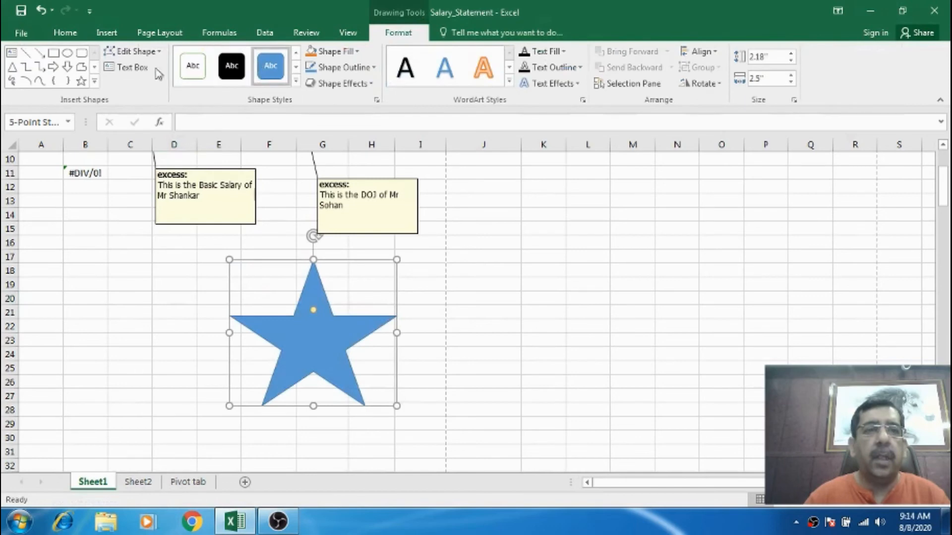
Draw a rectangle about 1.72 by 2.93 inches overlapping the star's lower right.
left_click(56, 54)
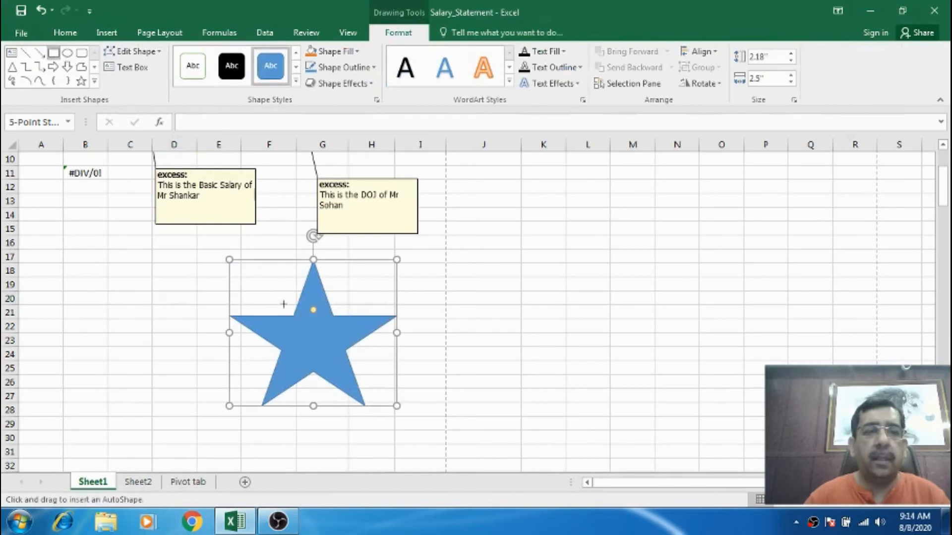
left_click_drag(316, 336, 512, 451)
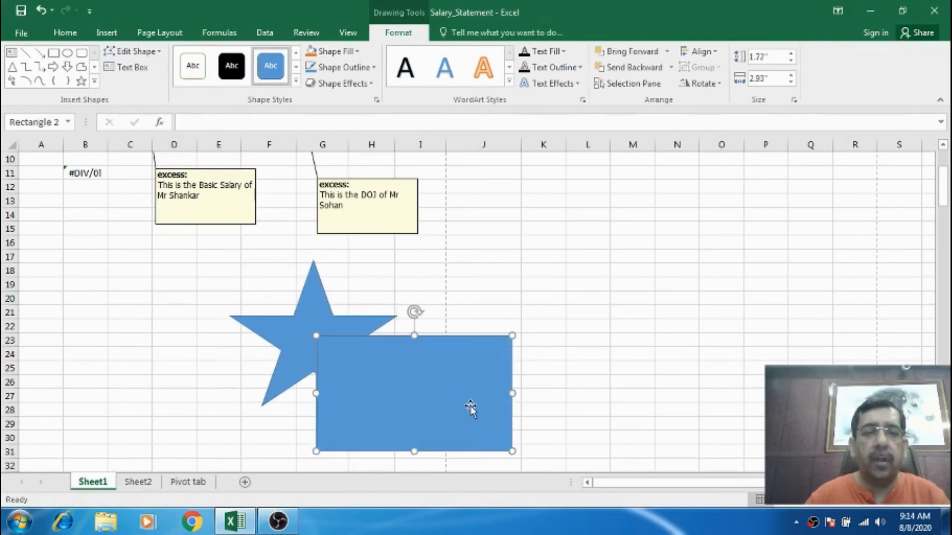
Draw a down arrow about 2.35 by 2.4 inches overlapping the star and rectangle.
left_click(67, 67)
left_click_drag(238, 350, 397, 425)
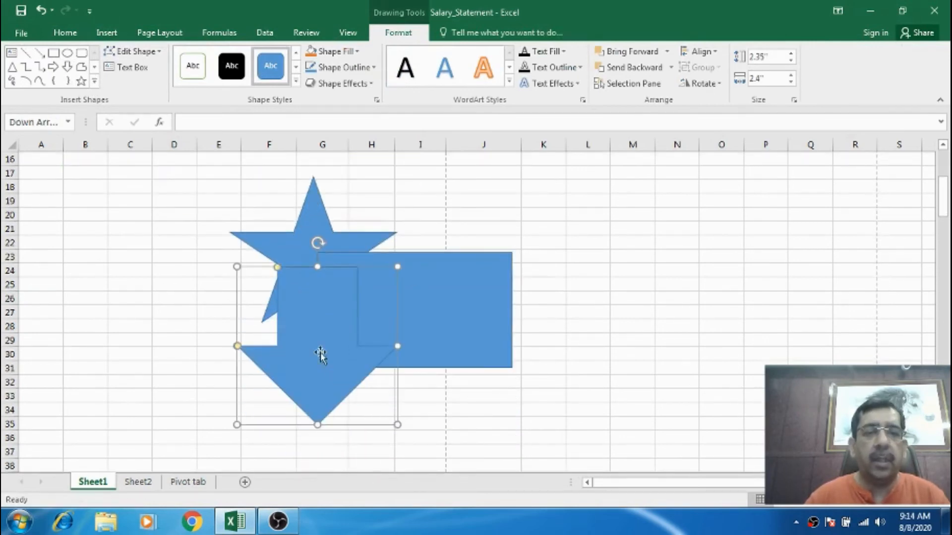
Apply the gold colored fill shape style to the down arrow.
left_click(296, 81)
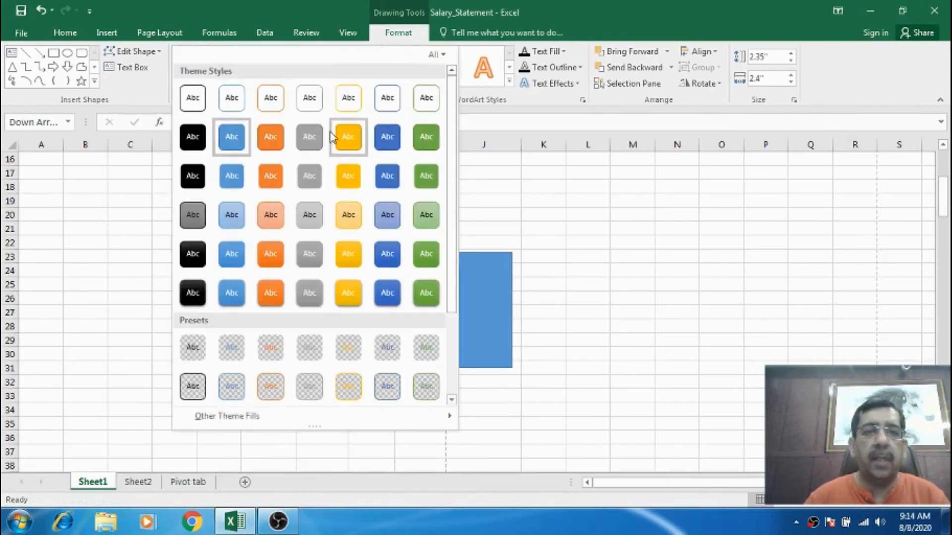
left_click(347, 135)
Apply a green shape style to the rectangle.
left_click(434, 288)
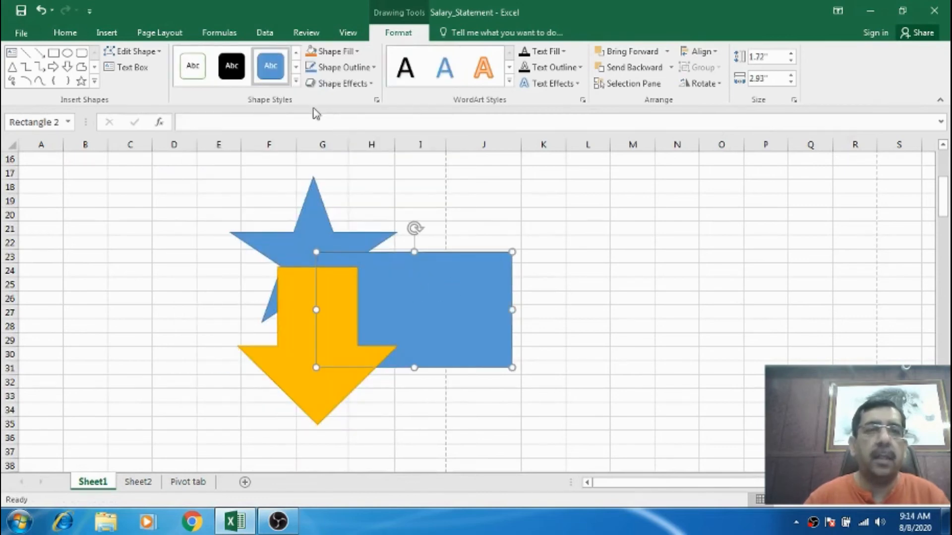
left_click(297, 81)
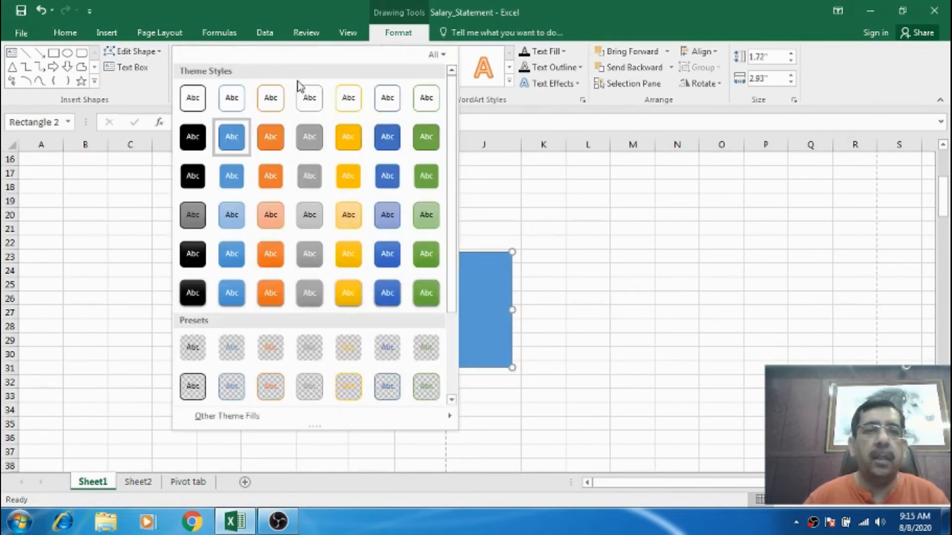
left_click(426, 177)
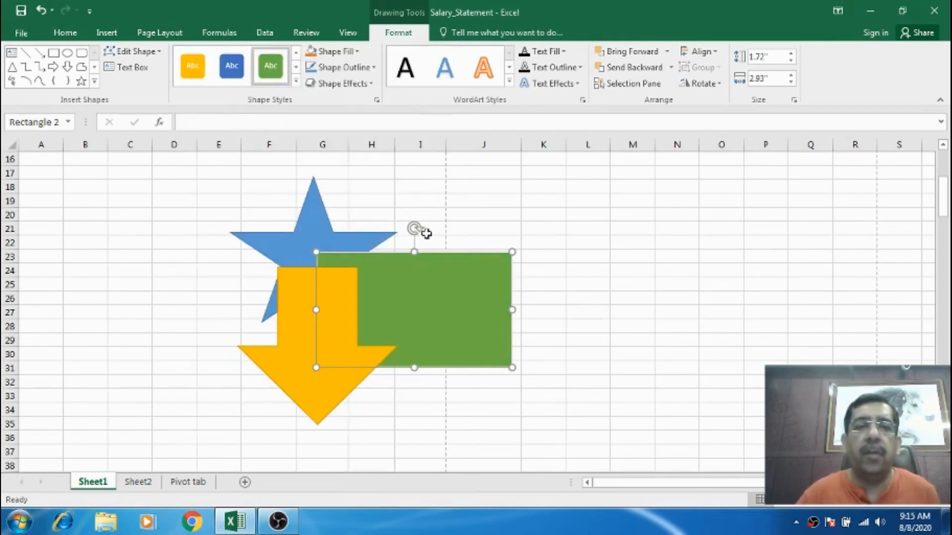
Apply the orange colored fill shape style to the star.
left_click(313, 219)
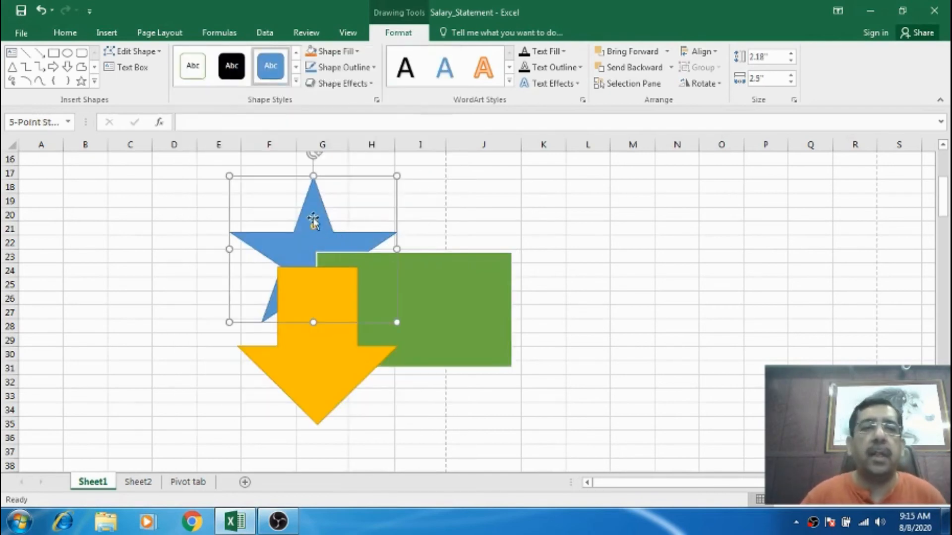
left_click(296, 82)
left_click(271, 137)
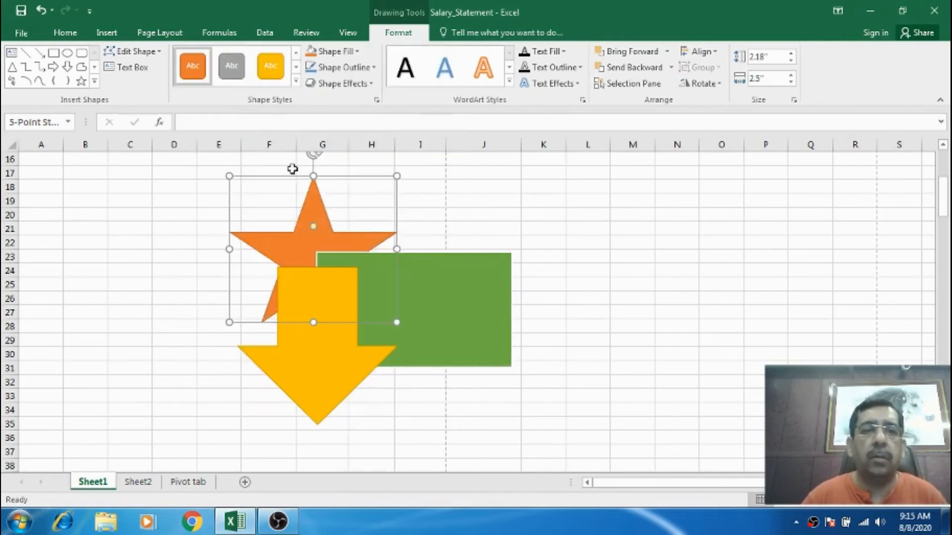
left_click(546, 310)
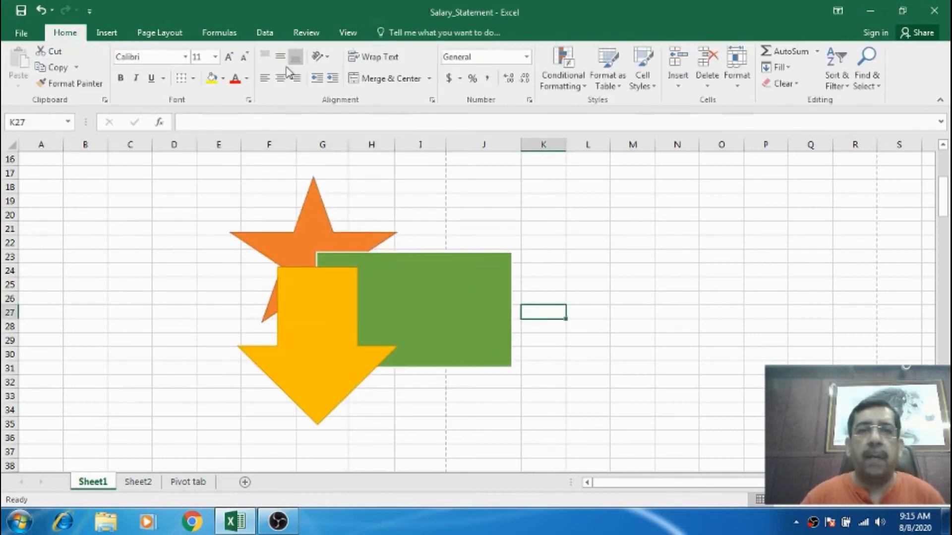
Send the down arrow backward one layer behind the rectangle.
left_click(182, 37)
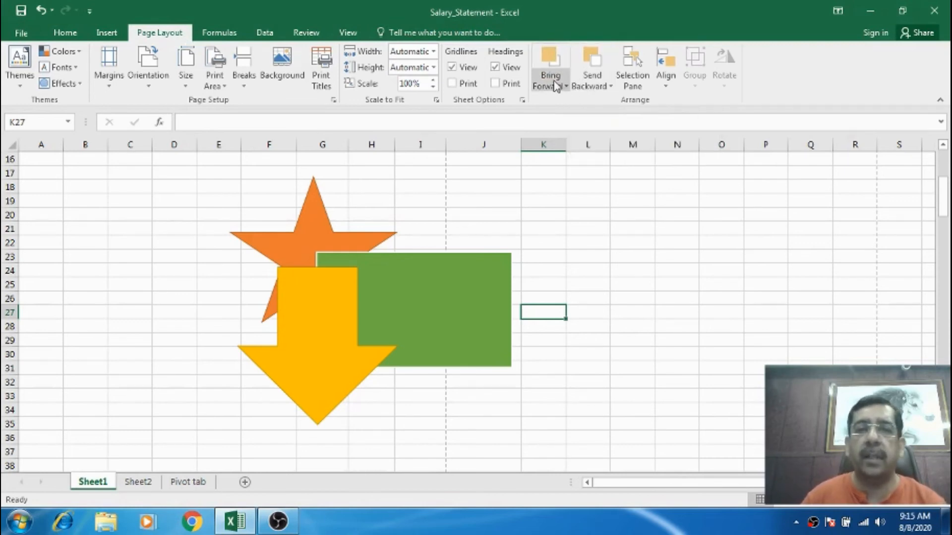
left_click(327, 313)
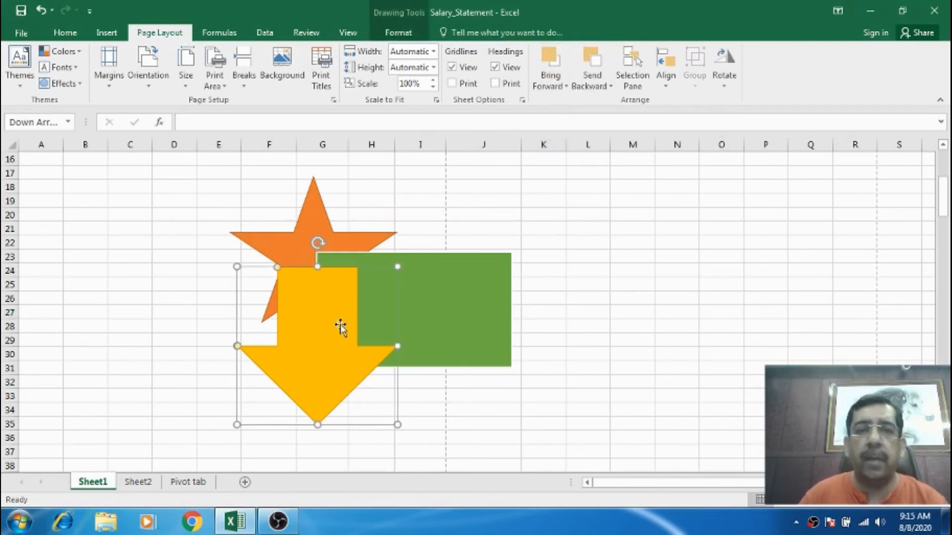
left_click(609, 86)
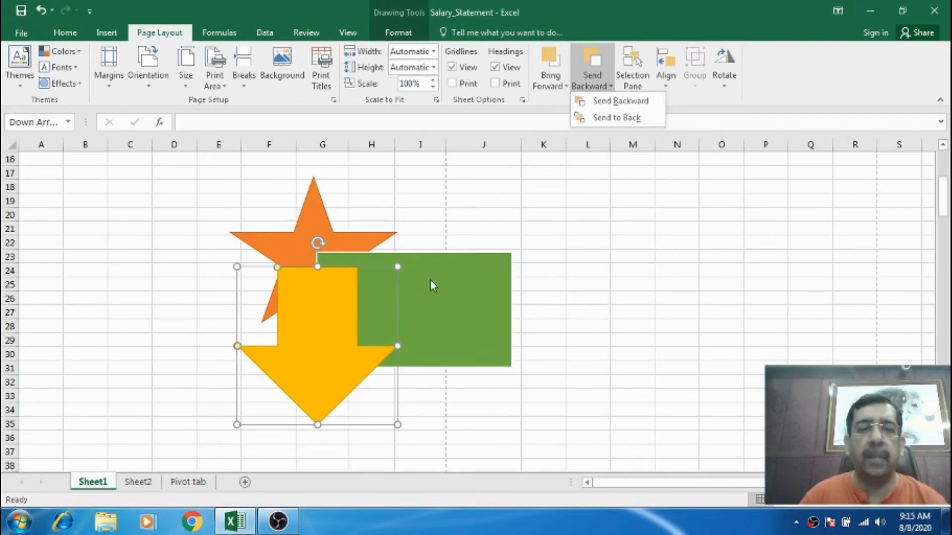
left_click(620, 101)
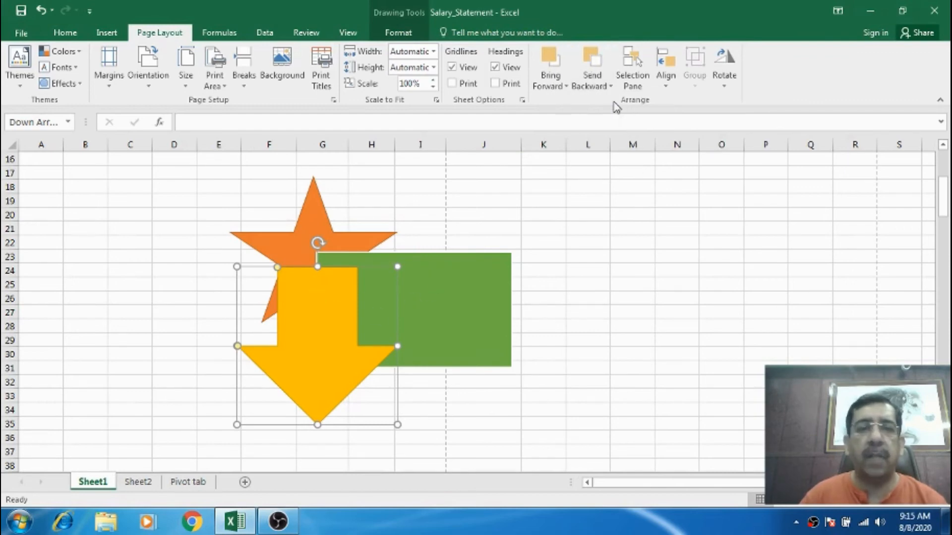
Bring the down arrow forward one layer so it sits in front of the rectangle.
left_click(551, 86)
left_click(579, 105)
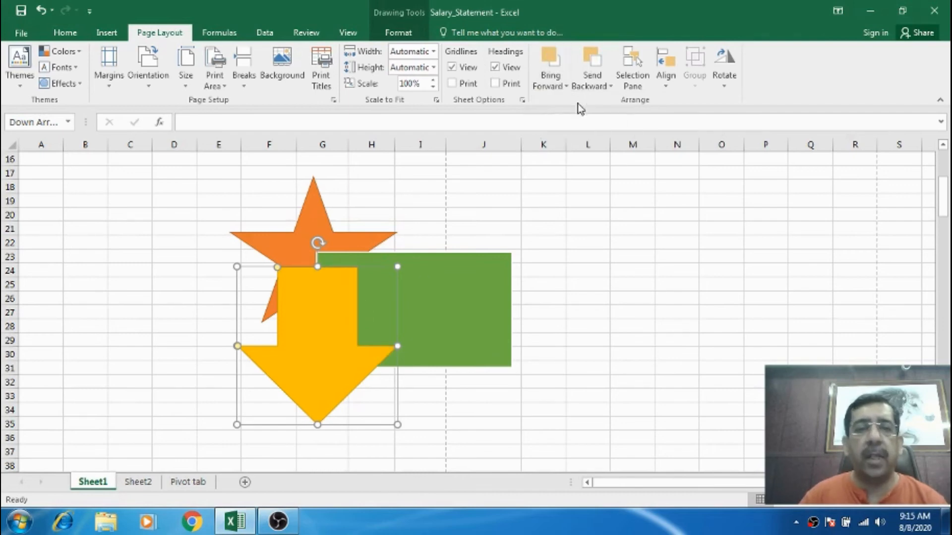
Send the down arrow to the back behind all other shapes.
left_click(591, 84)
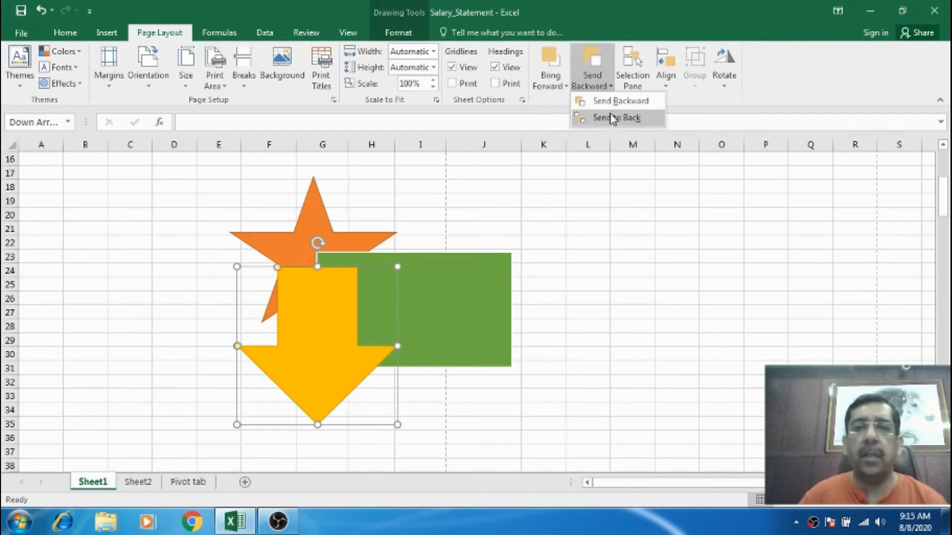
left_click(613, 119)
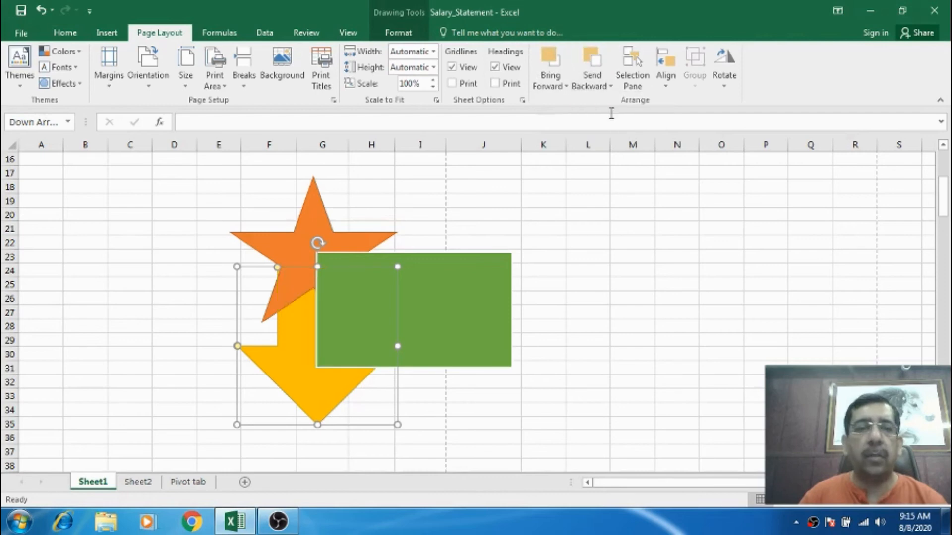
Bring the down arrow to the front of all shapes.
left_click(564, 87)
left_click(578, 117)
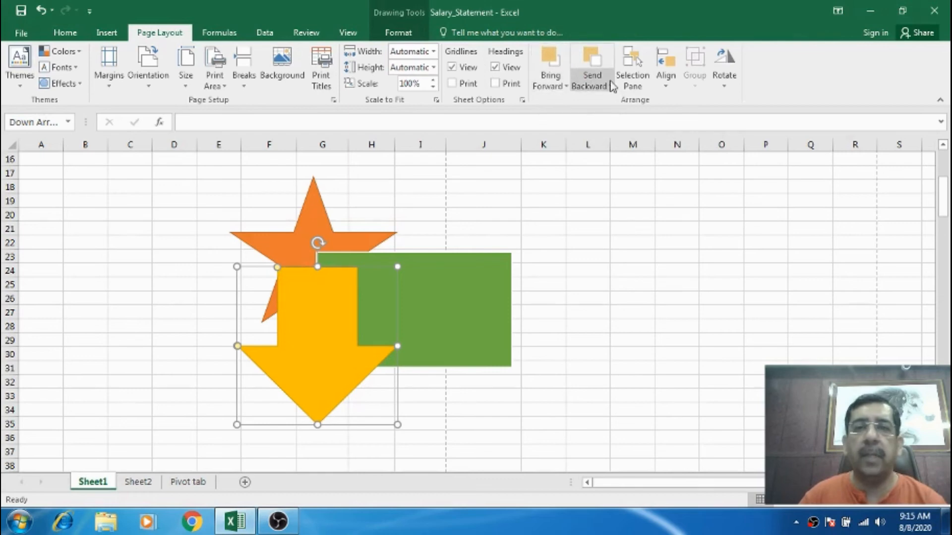
Open the Selection Pane, widen it, and toggle the down arrow's visibility off and on.
left_click(628, 70)
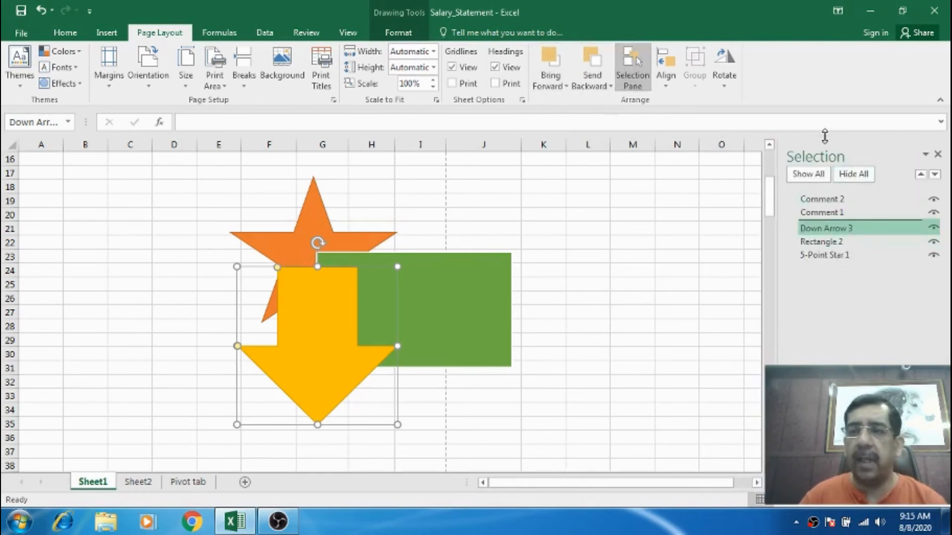
left_click_drag(777, 253, 672, 249)
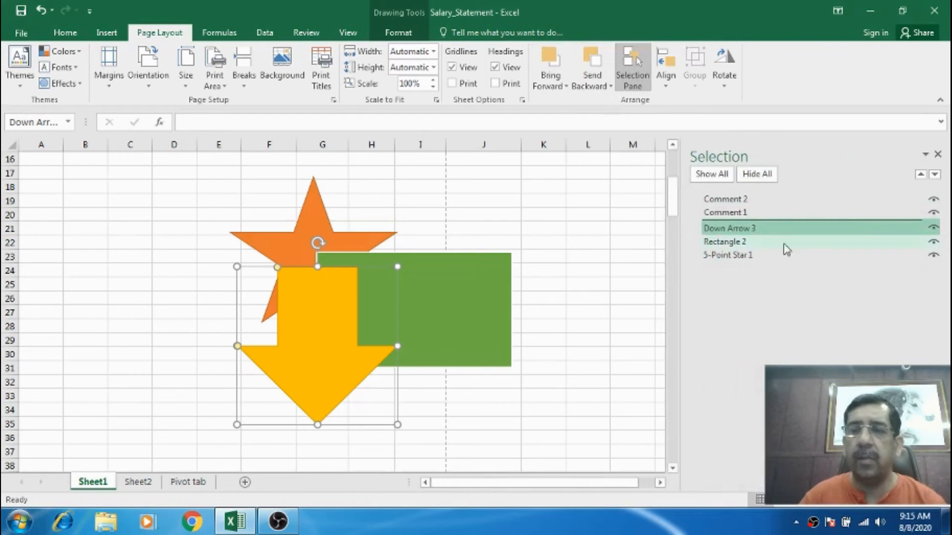
left_click(934, 229)
left_click(934, 229)
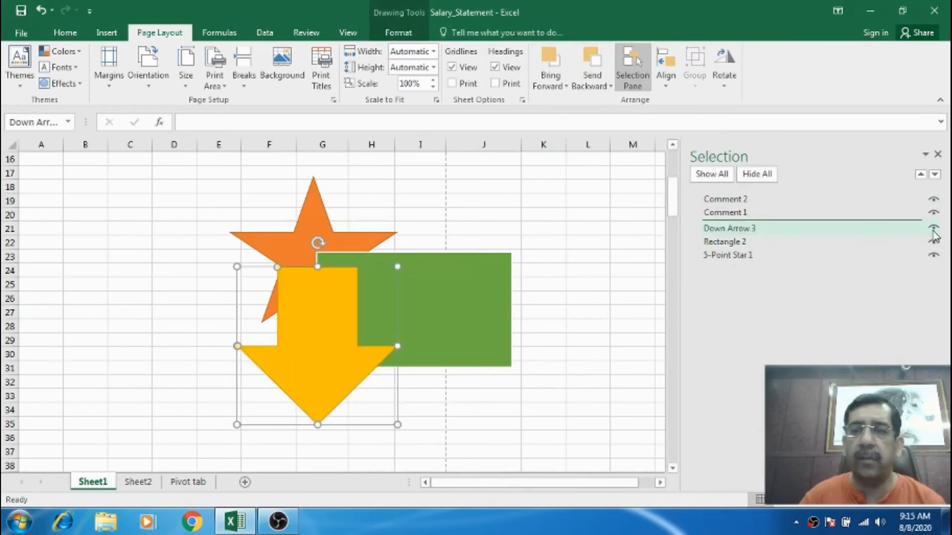
Hide the down arrow, rectangle and star one by one, then show each again.
left_click(934, 229)
left_click(934, 242)
left_click(934, 256)
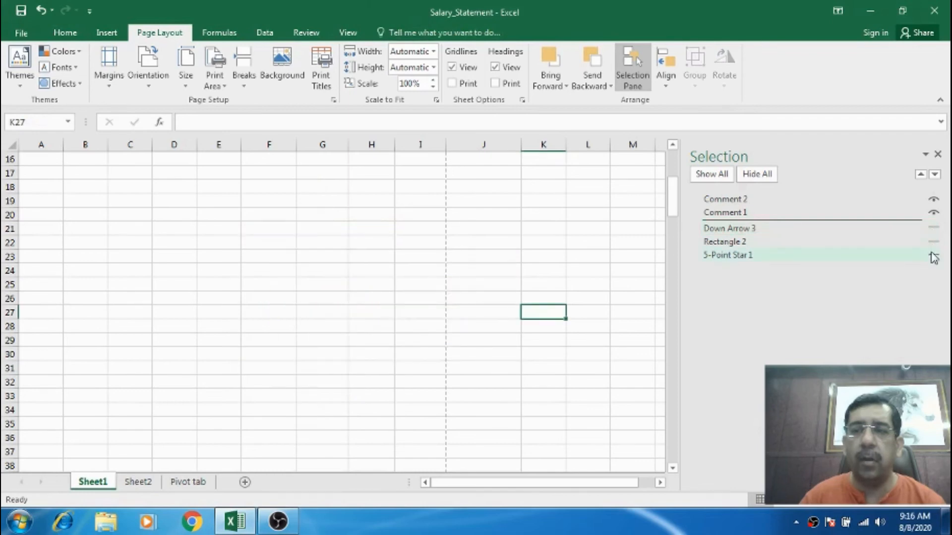
left_click(933, 255)
left_click(934, 243)
left_click(934, 228)
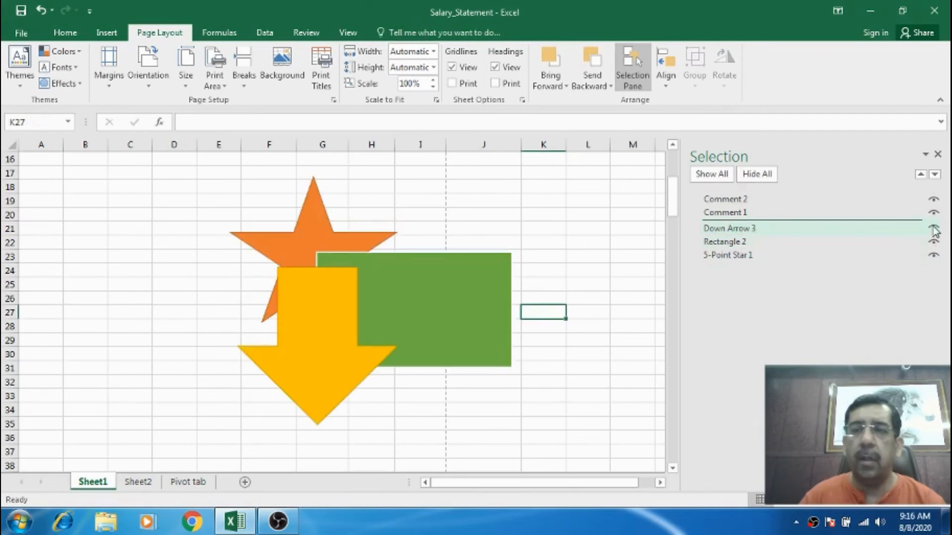
Hide all objects, show them all again, and close the Selection Pane.
left_click(759, 174)
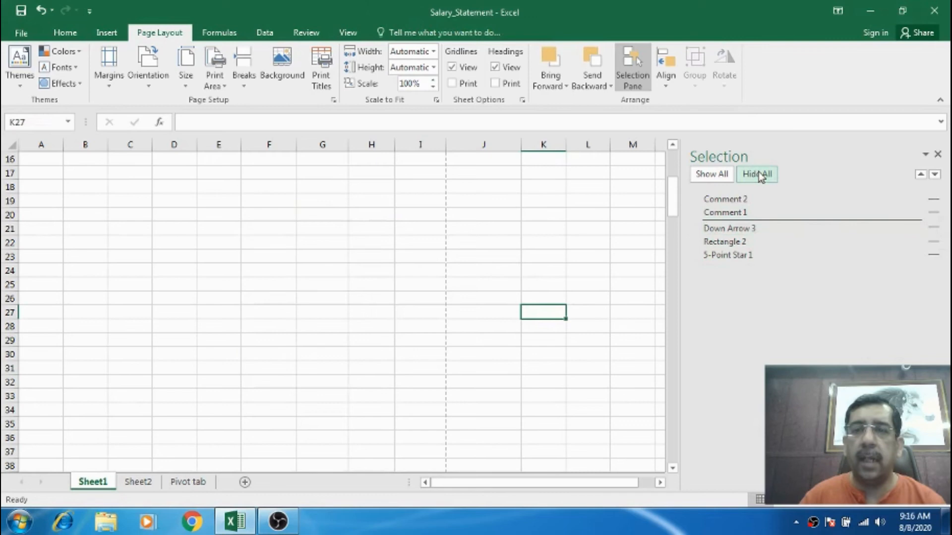
left_click(722, 174)
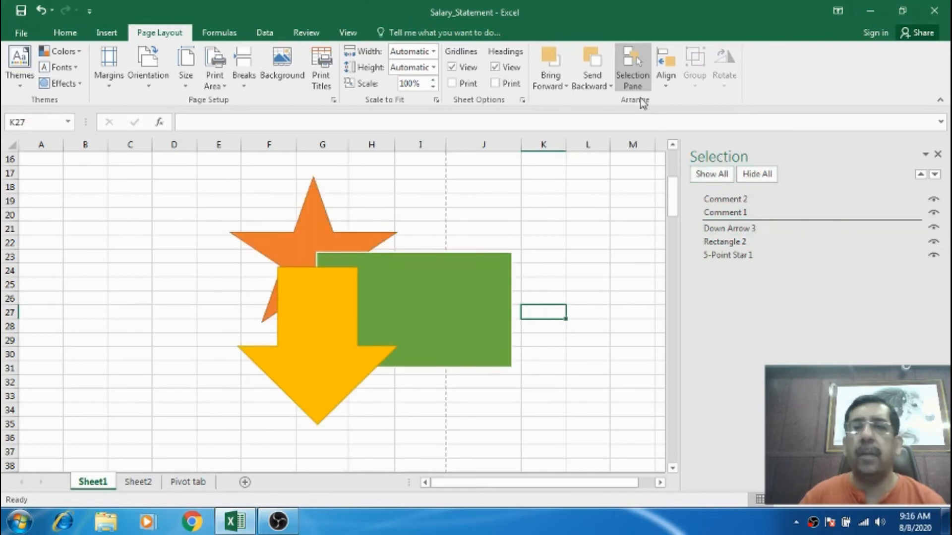
left_click(937, 155)
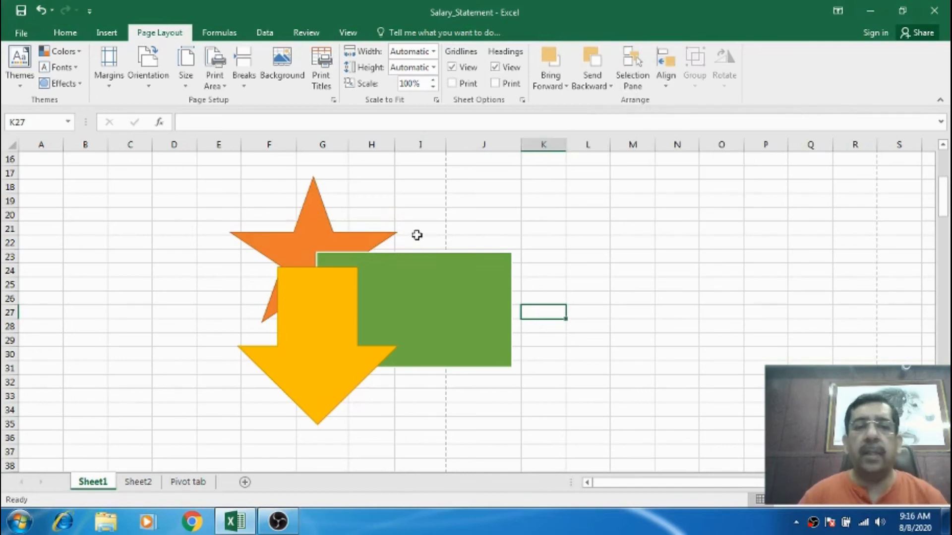
left_click(318, 306)
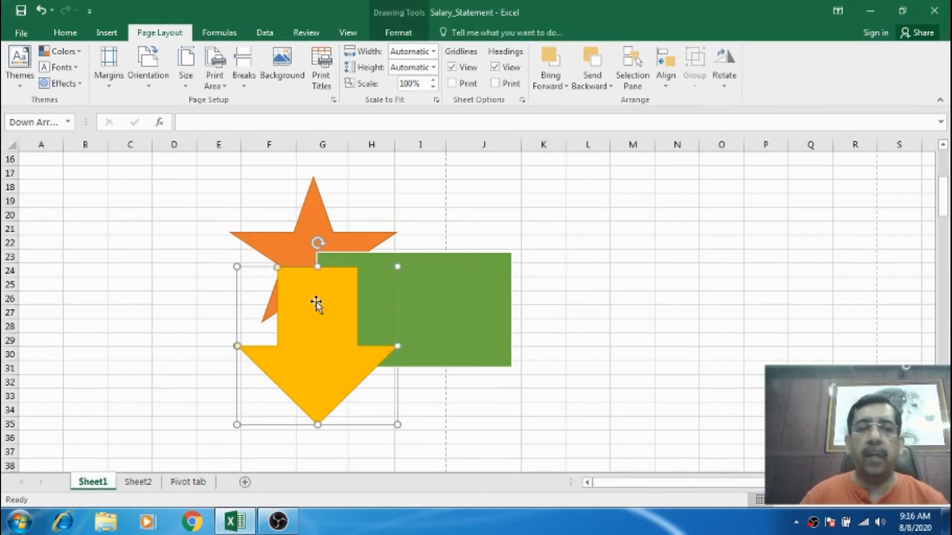
left_click(437, 273, "ctrl")
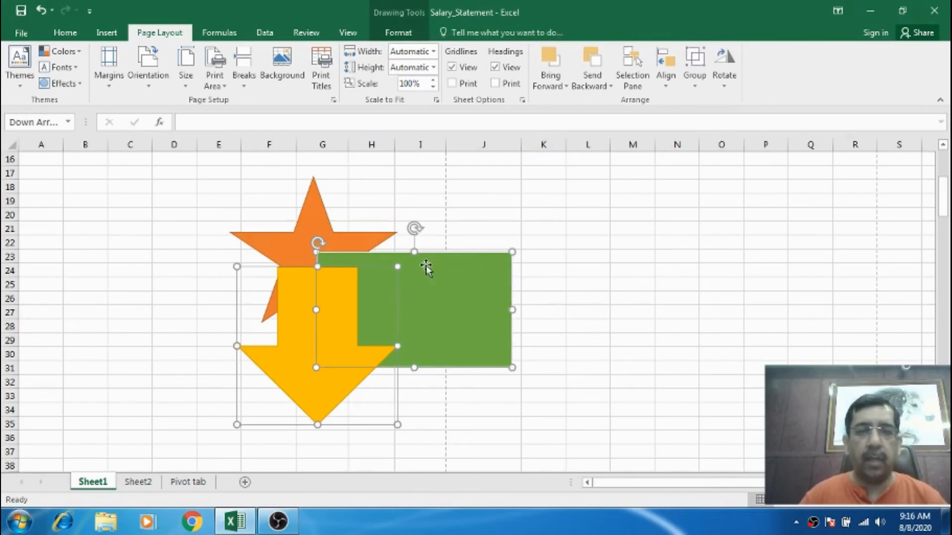
left_click(322, 218, "ctrl")
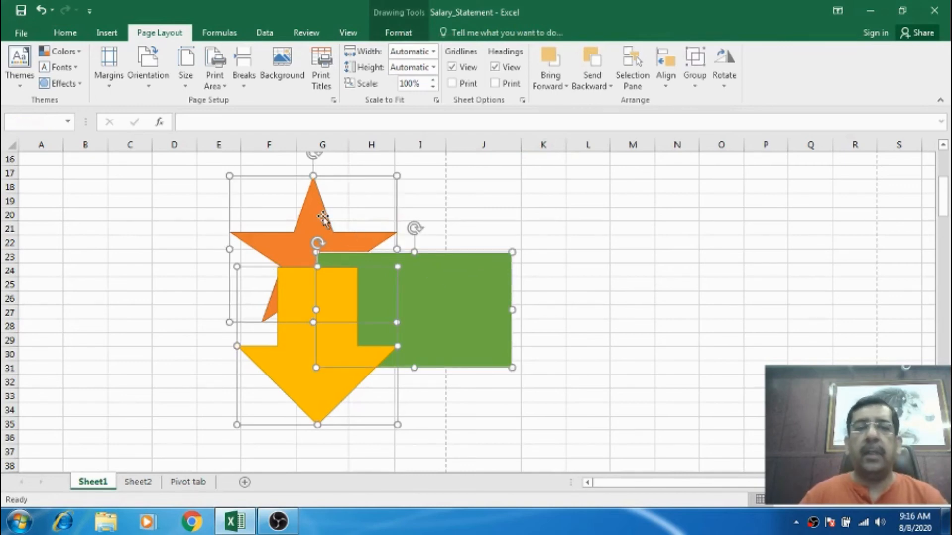
left_click(606, 201)
Resize the rectangle to be shorter and wider, nudging it slightly upward.
left_click(445, 276)
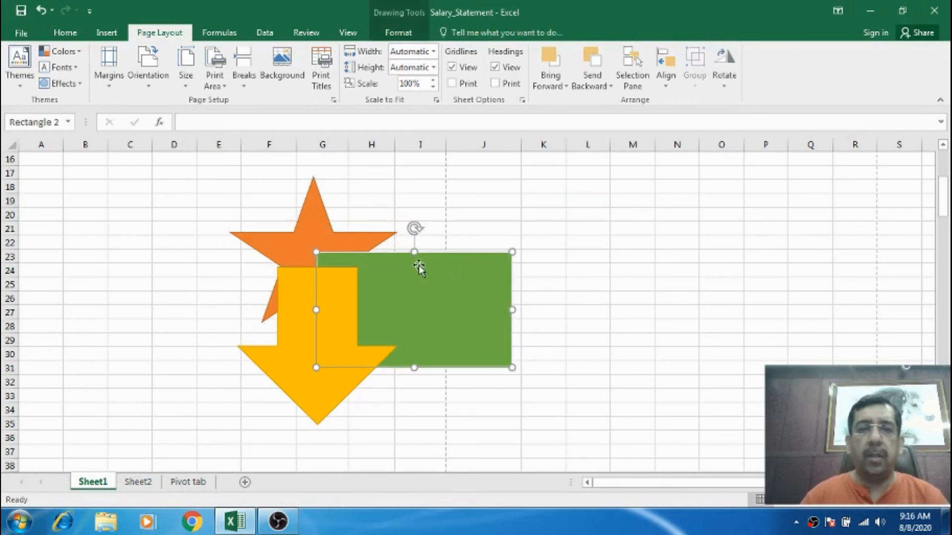
left_click_drag(414, 253, 420, 309)
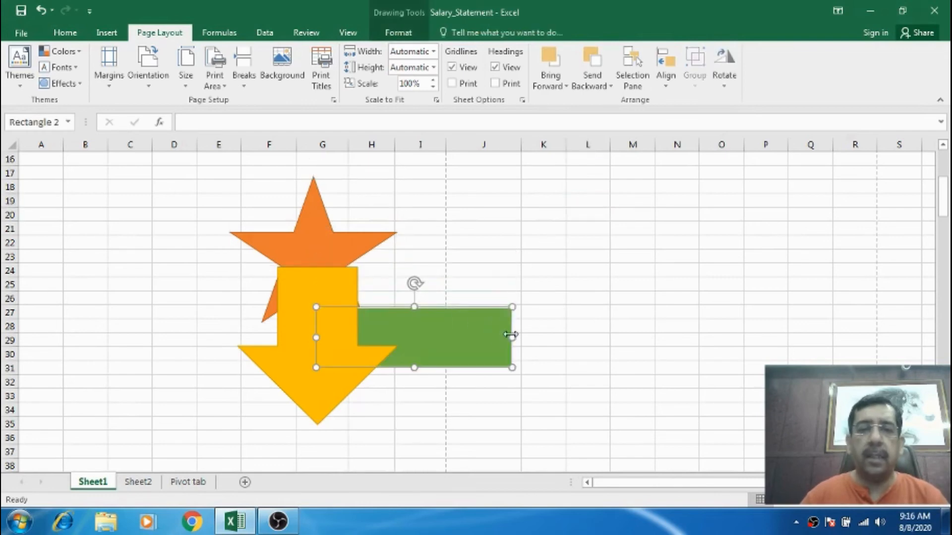
left_click_drag(511, 335, 546, 336)
left_click_drag(420, 325, 415, 312)
Enlarge the star slightly in width.
left_click(343, 253)
left_click_drag(400, 176, 414, 179)
Make the down arrow narrower and stretch it longer downward.
left_click(319, 345)
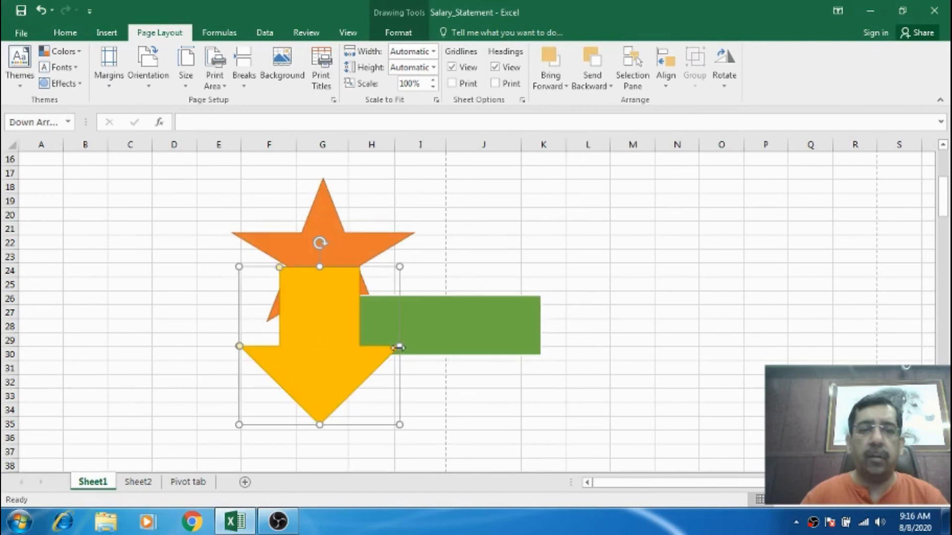
left_click_drag(400, 346, 337, 346)
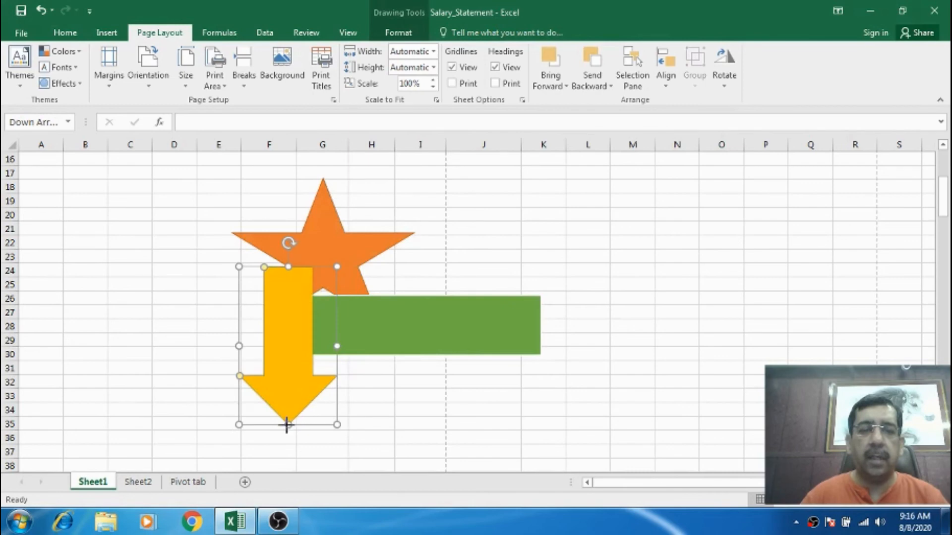
left_click_drag(286, 425, 288, 468)
Move the down arrow up and to the right so it crosses the rectangle.
scroll(607, 221, "up", 3)
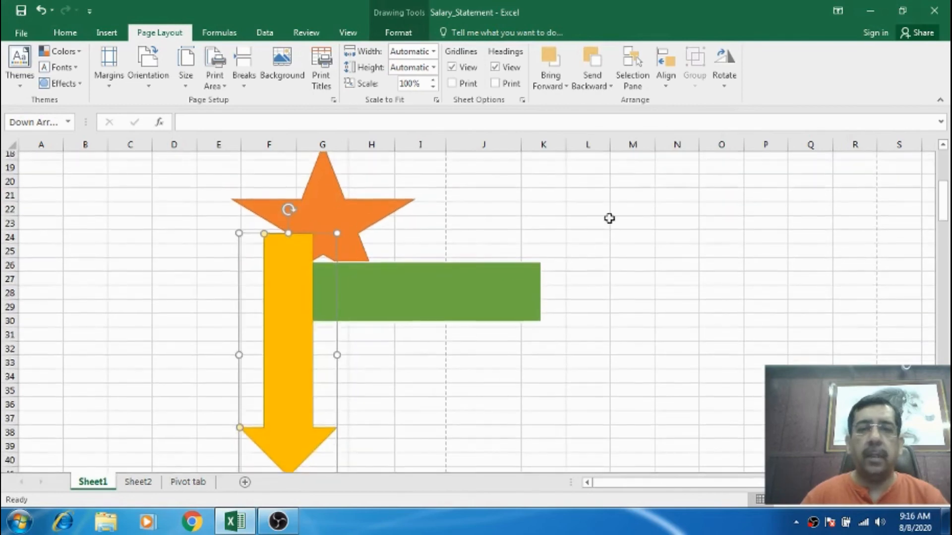
scroll(578, 317, "down", 1)
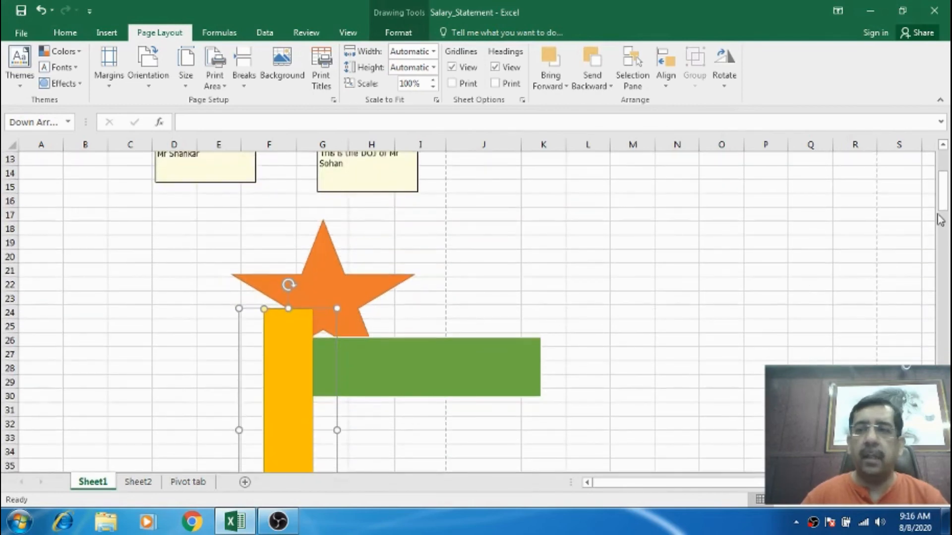
left_click_drag(939, 218, 946, 197)
left_click_drag(270, 350, 390, 258)
Select the rectangle and star together with the down arrow and align them left.
left_click(333, 315, "shift")
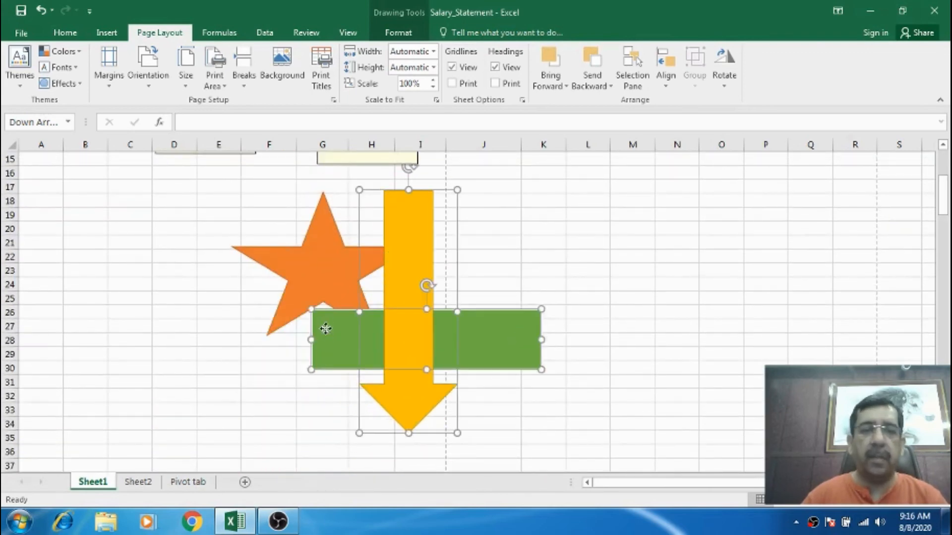
left_click(318, 259, "shift")
left_click(666, 79)
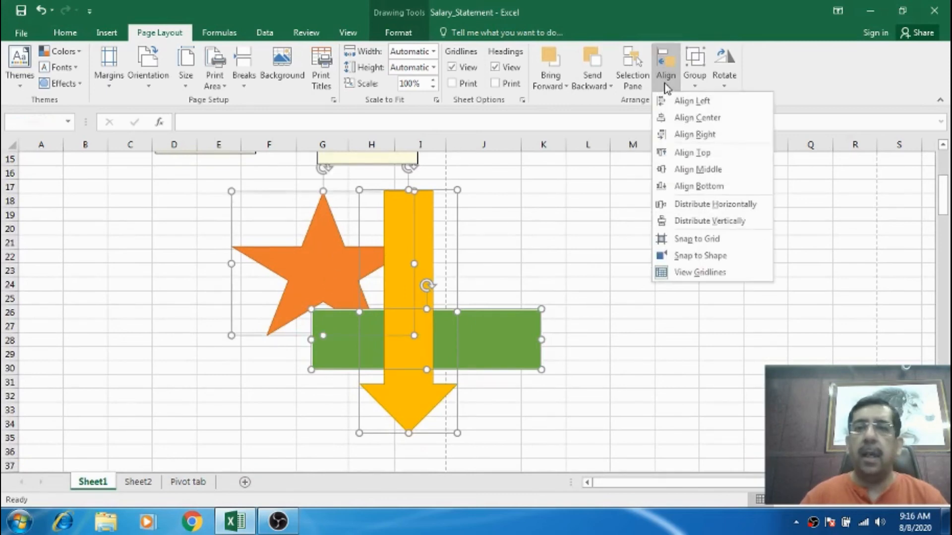
left_click(689, 101)
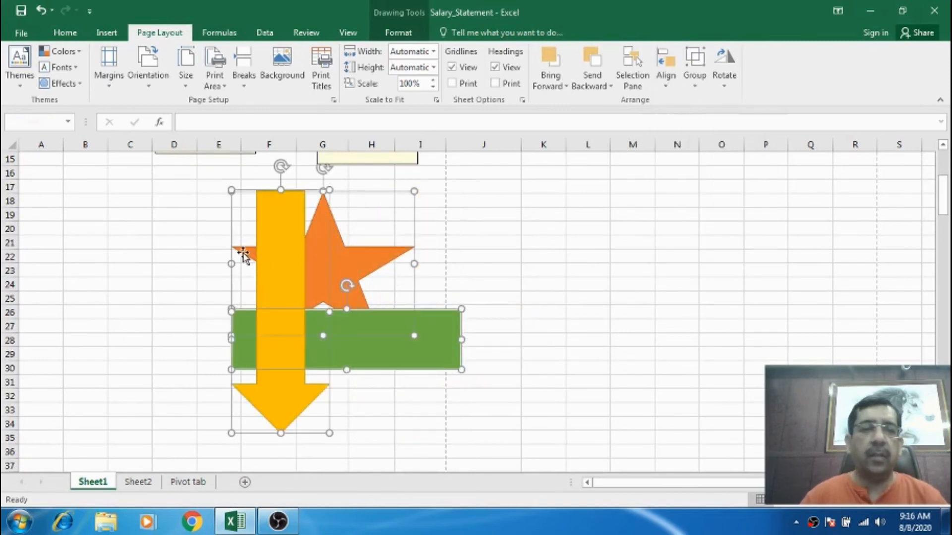
Align the three selected shapes by their centers, then by their right edges.
left_click(666, 79)
left_click(692, 119)
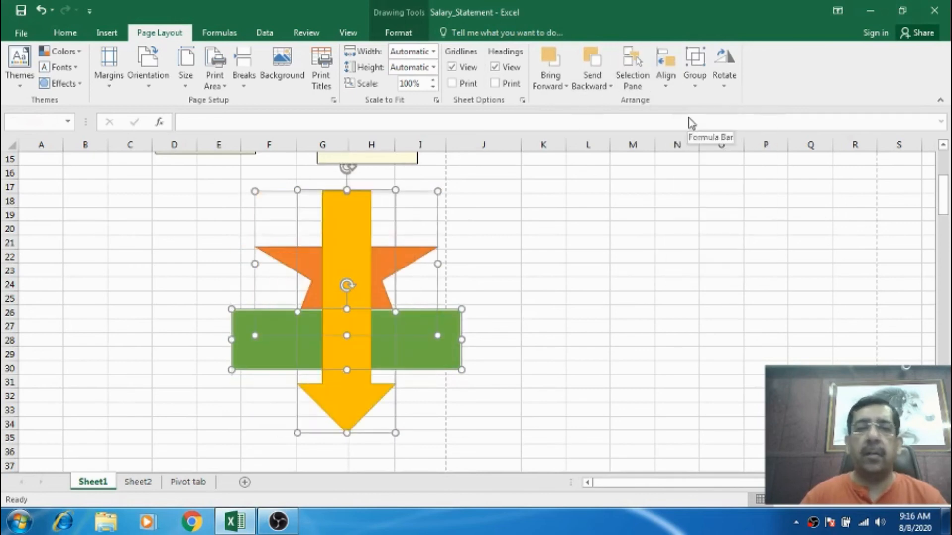
left_click(673, 89)
left_click(701, 133)
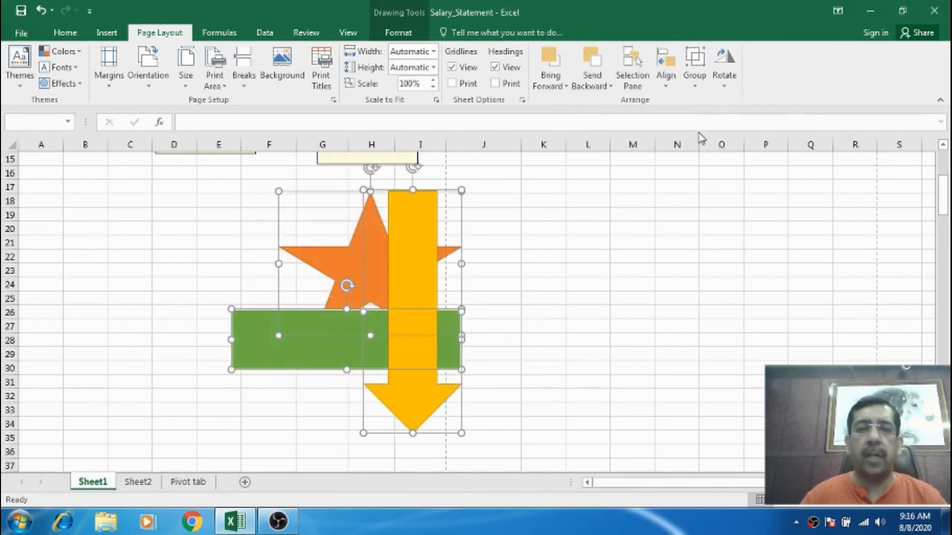
Align the three selected shapes by their top edges, then by their middles.
left_click(673, 88)
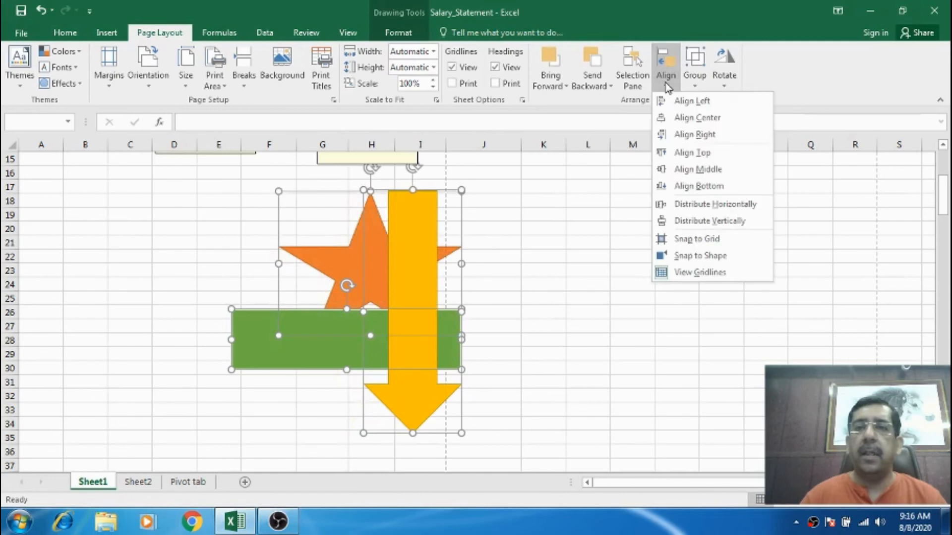
left_click(690, 153)
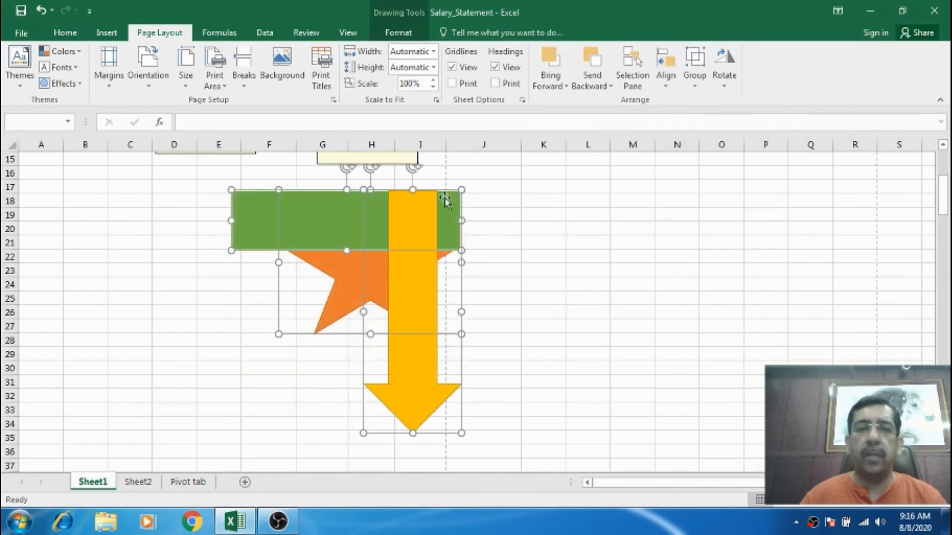
left_click(665, 89)
left_click(687, 167)
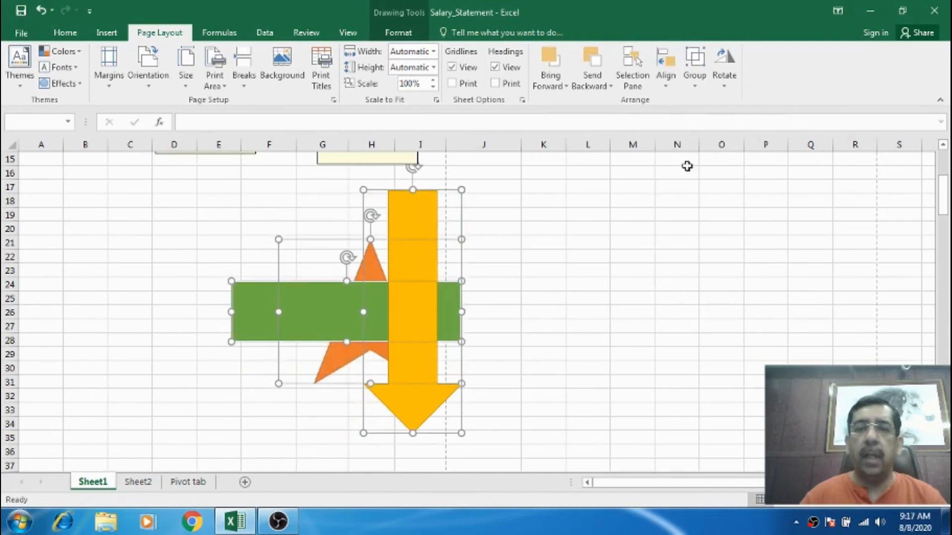
Align the three selected shapes by their bottom edges and deselect them.
left_click(665, 89)
left_click(690, 184)
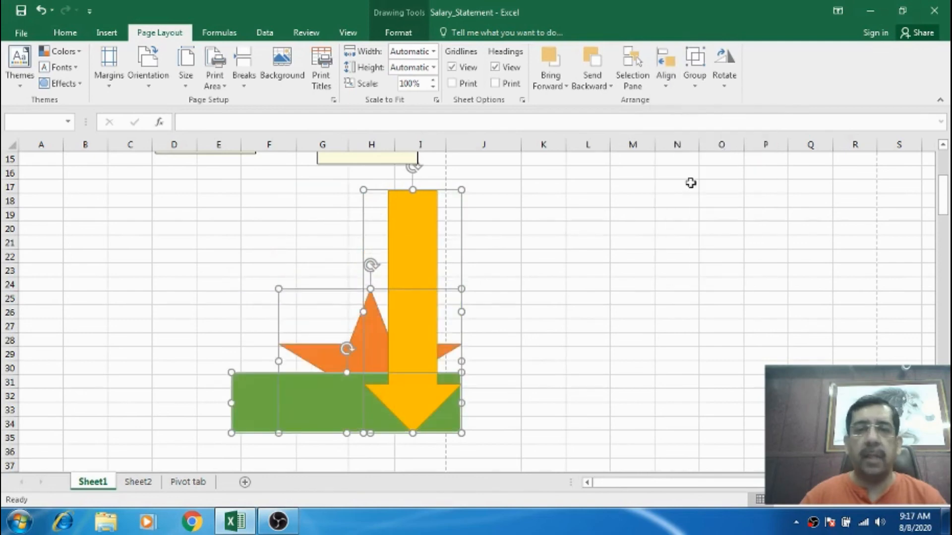
left_click(585, 241)
Spread the shapes apart: down arrow to the far right, star to the middle, rectangle to the left.
left_click_drag(425, 244, 797, 241)
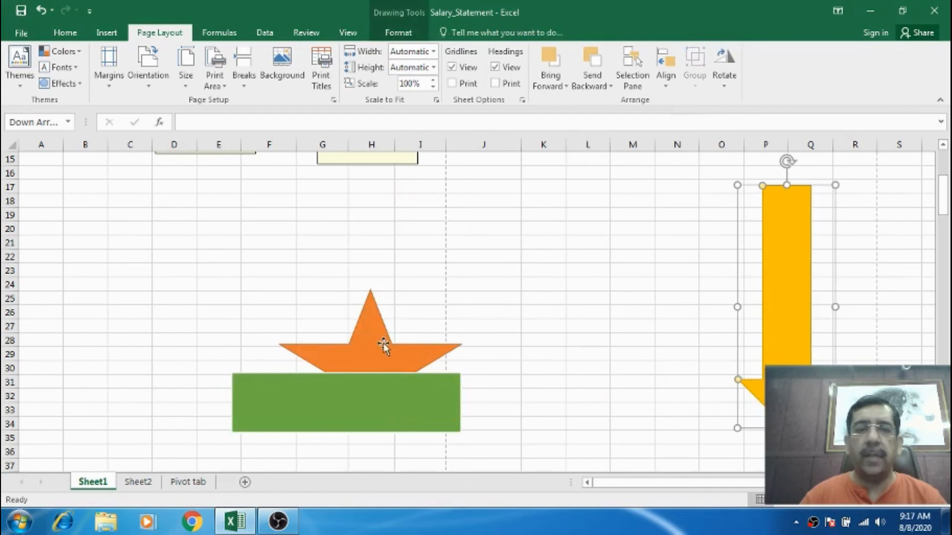
left_click_drag(383, 343, 606, 283)
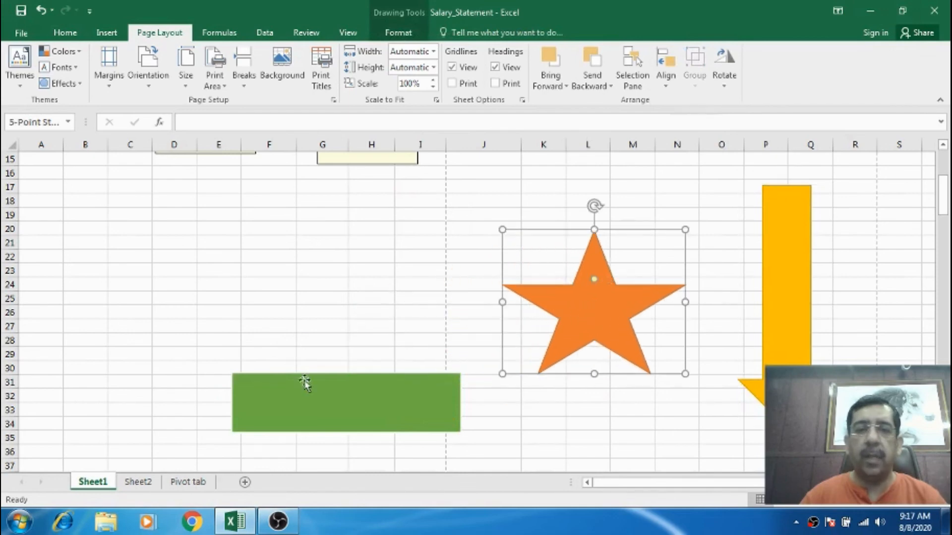
left_click_drag(304, 382, 220, 298)
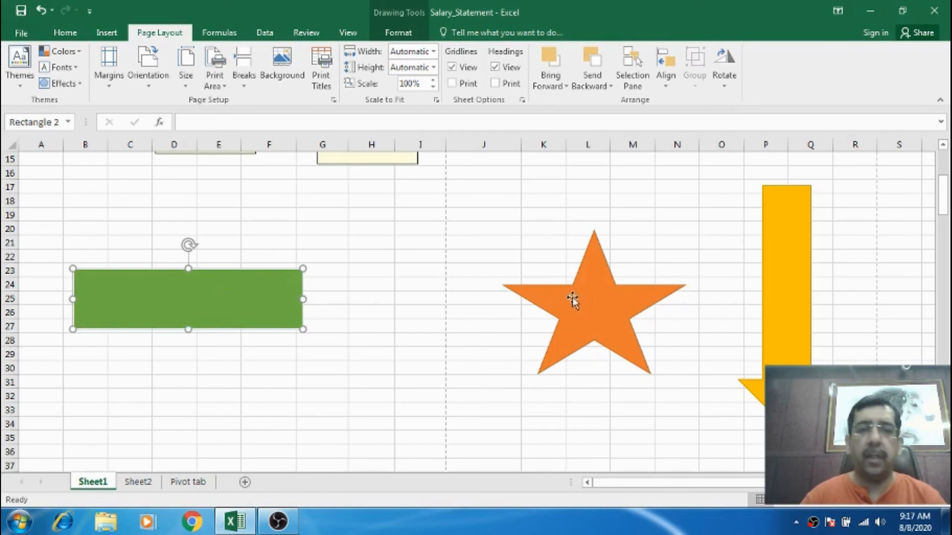
Distribute the selected rectangle, star and down arrow horizontally.
left_click(596, 304, "ctrl")
left_click(788, 288, "ctrl")
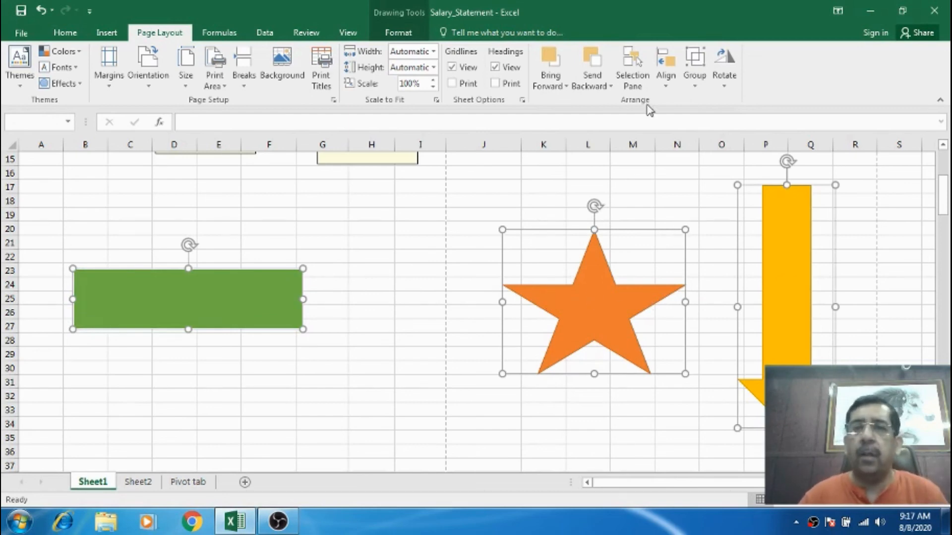
left_click(667, 90)
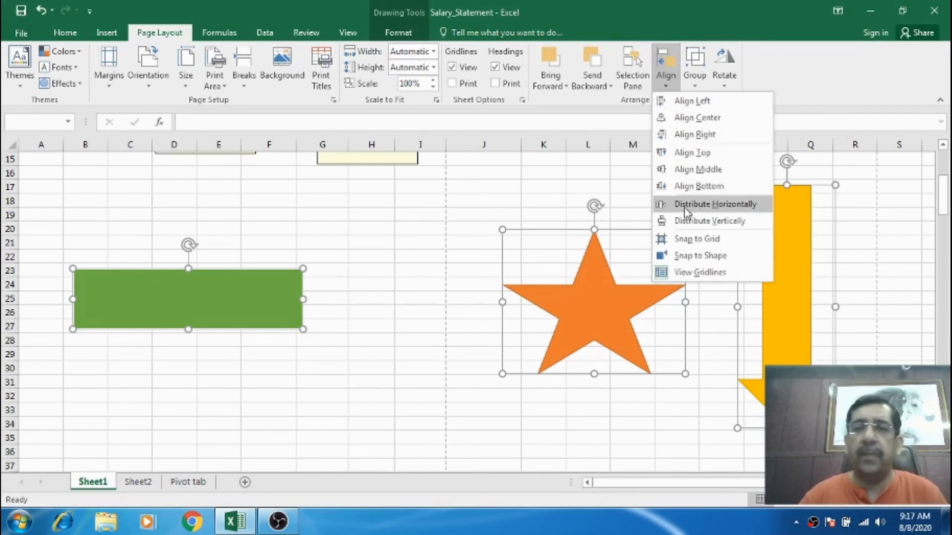
left_click(688, 205)
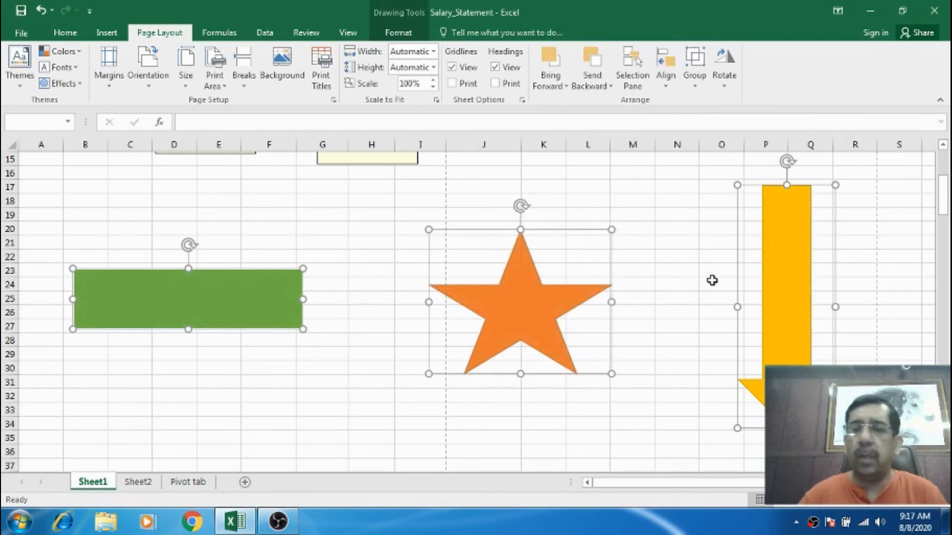
left_click(669, 86)
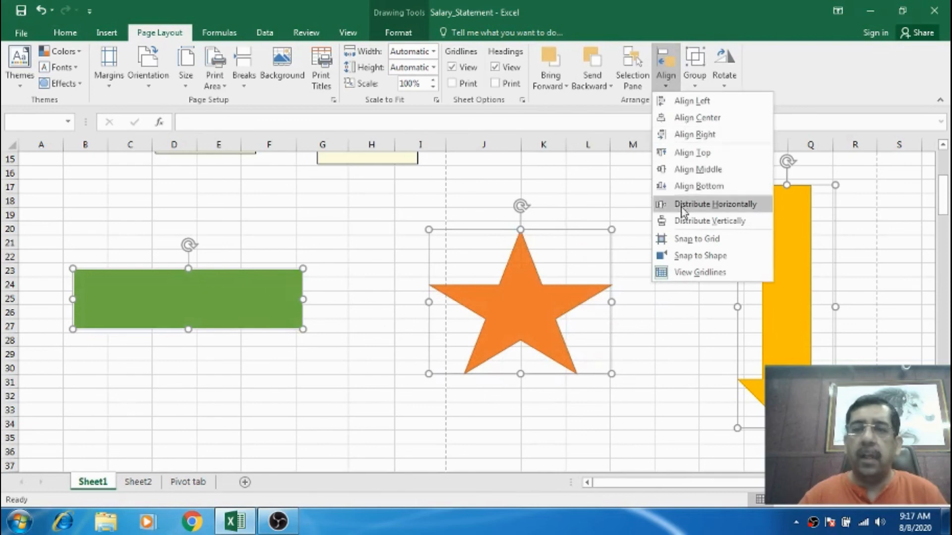
left_click(561, 179)
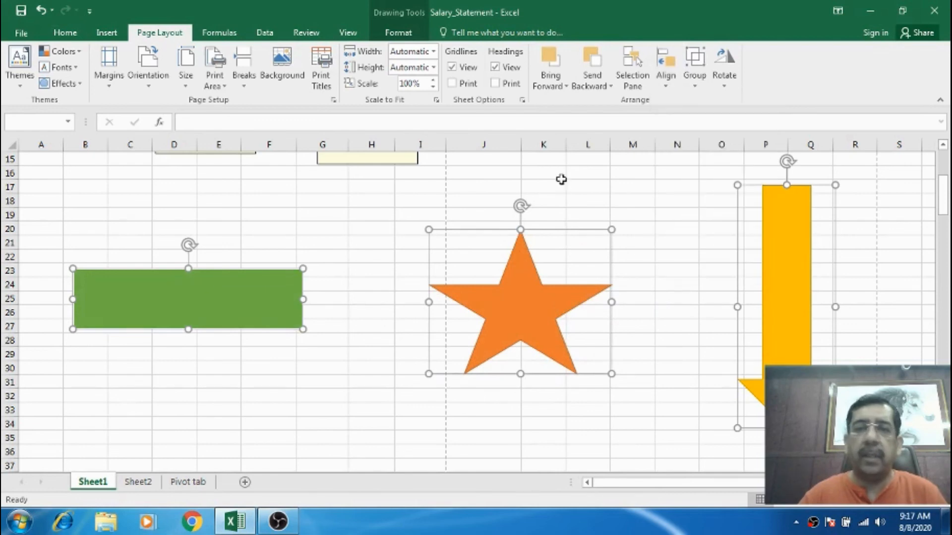
Stack the shapes vertically: rectangle at the top, star in the middle, down arrow at the bottom.
left_click(339, 246)
left_click_drag(260, 292, 454, 178)
left_click_drag(506, 276, 366, 271)
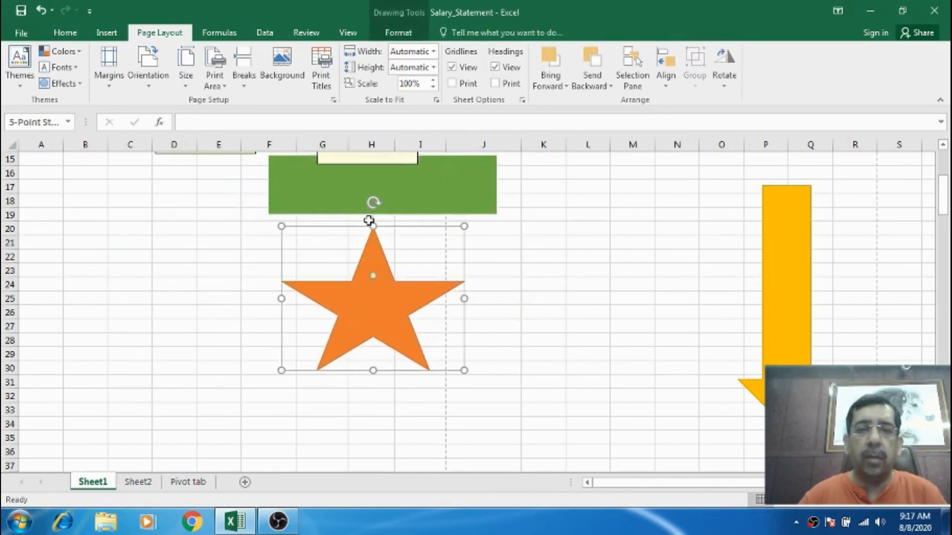
left_click_drag(774, 198, 337, 437)
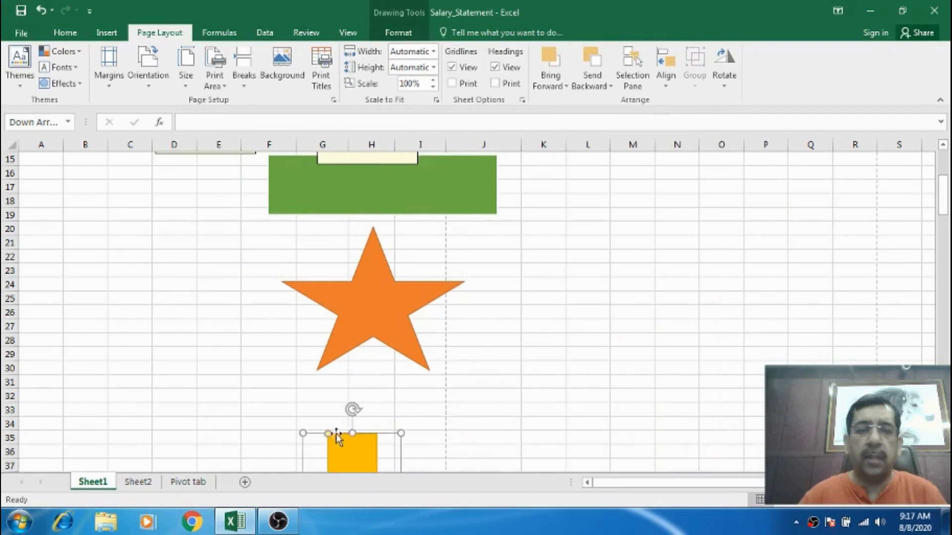
Distribute the three selected shapes vertically.
left_click(370, 330, "shift")
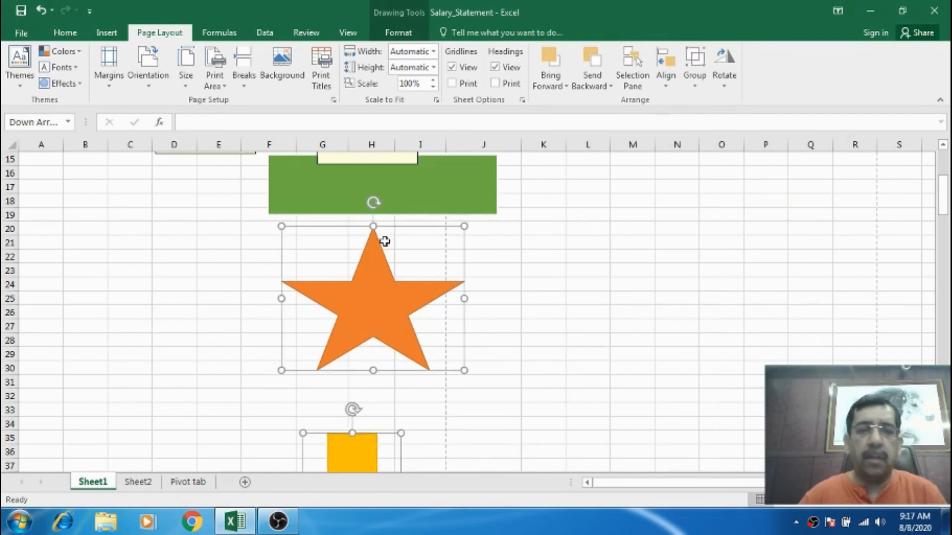
left_click(418, 180, "shift")
left_click(673, 88)
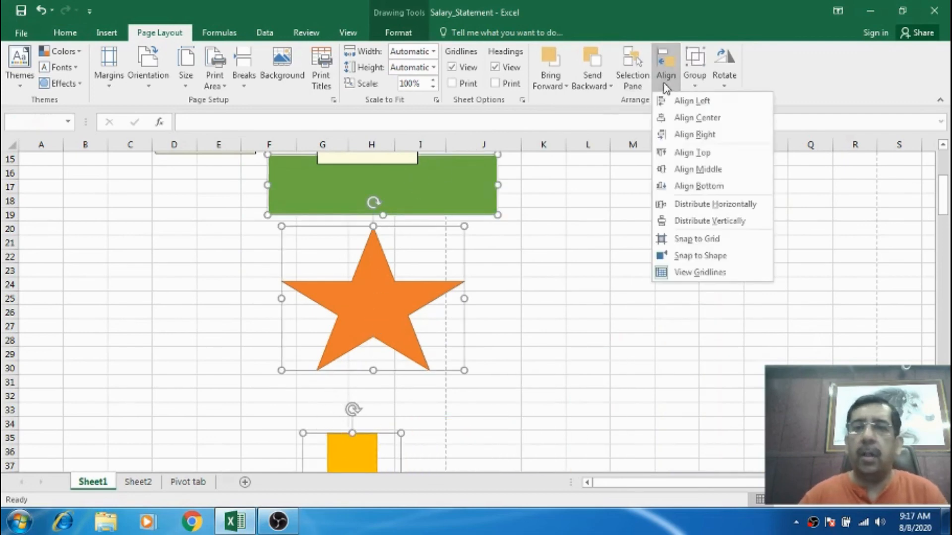
left_click(710, 219)
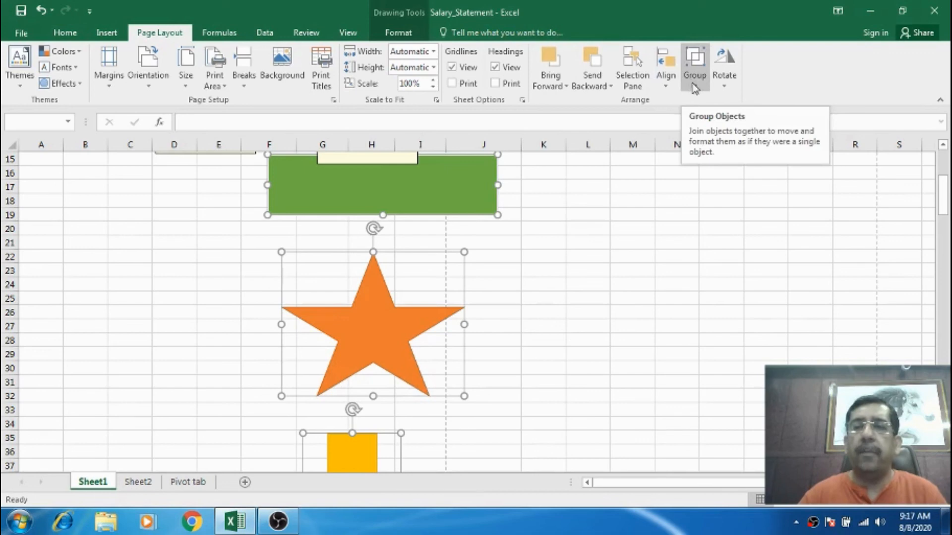
Spread the shapes side by side again: down arrow to the right, star in the middle, rectangle to the left.
left_click(669, 89)
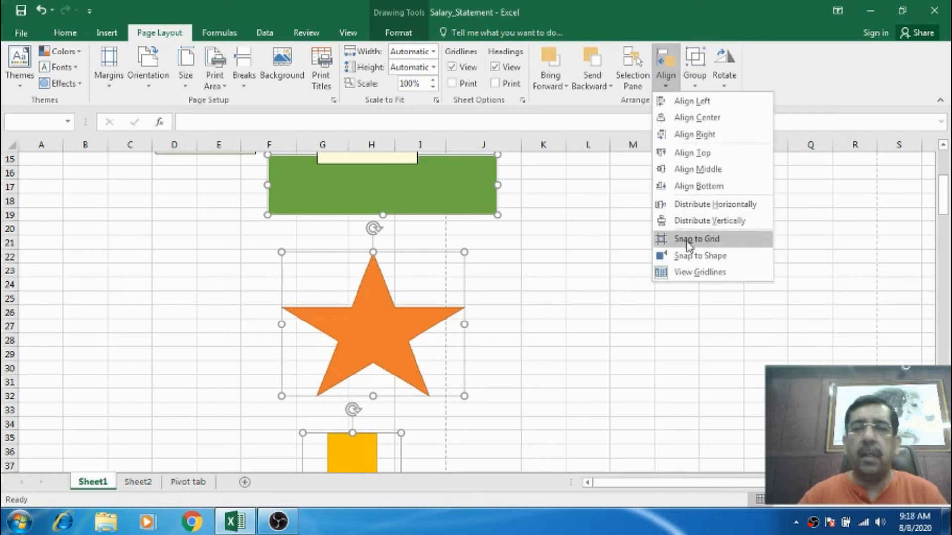
left_click(564, 372)
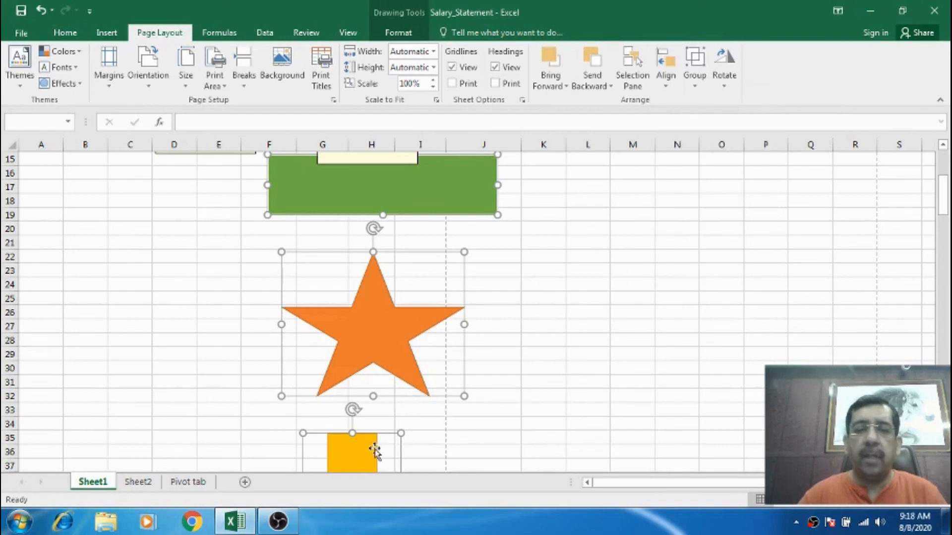
left_click(575, 368)
left_click_drag(380, 439, 671, 180)
left_click_drag(385, 333, 514, 299)
left_click_drag(374, 203, 168, 312)
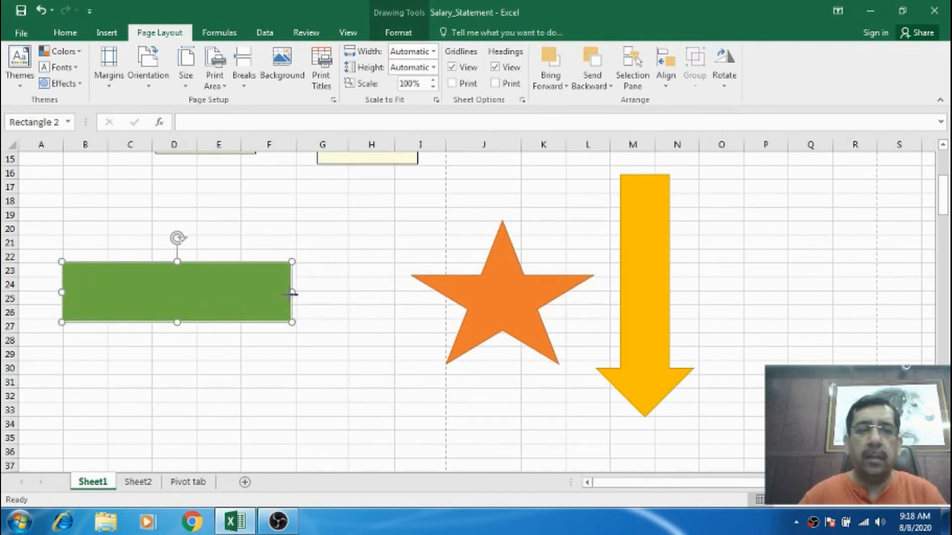
Turn on Snap to Grid and resize the green rectangle wider and taller along the gridlines.
mouse_move(292, 293)
left_mouse_down()
mouse_move(346, 293)
mouse_move(296, 293)
left_mouse_up()
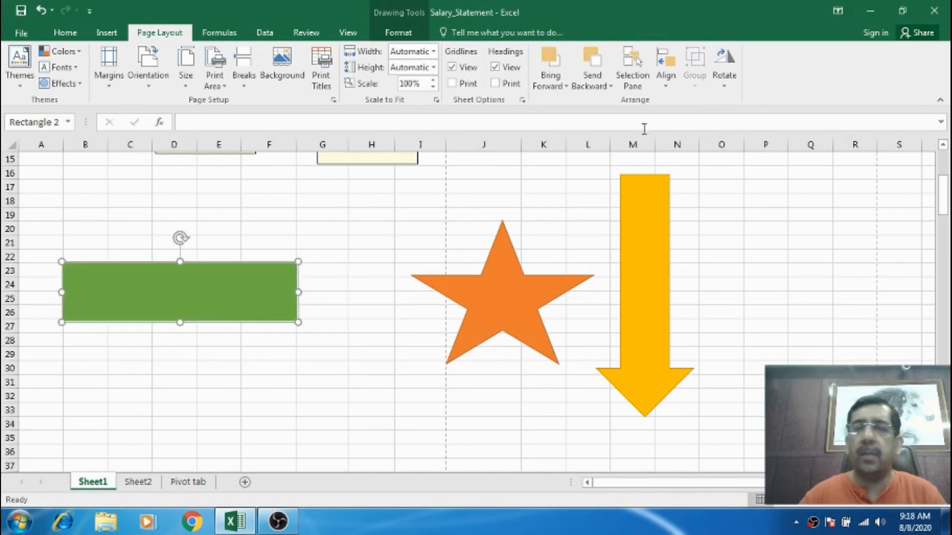
left_click(665, 74)
left_click(689, 237)
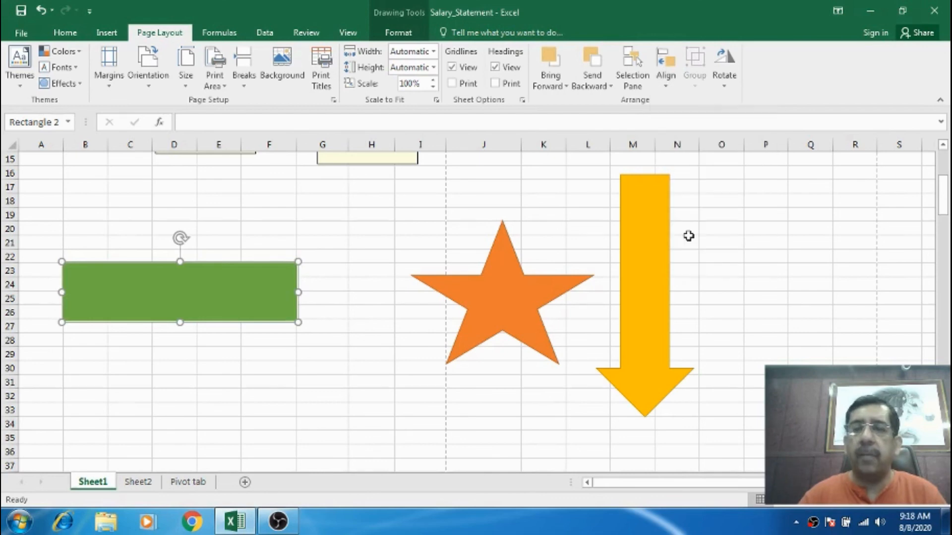
left_click_drag(297, 295, 331, 288)
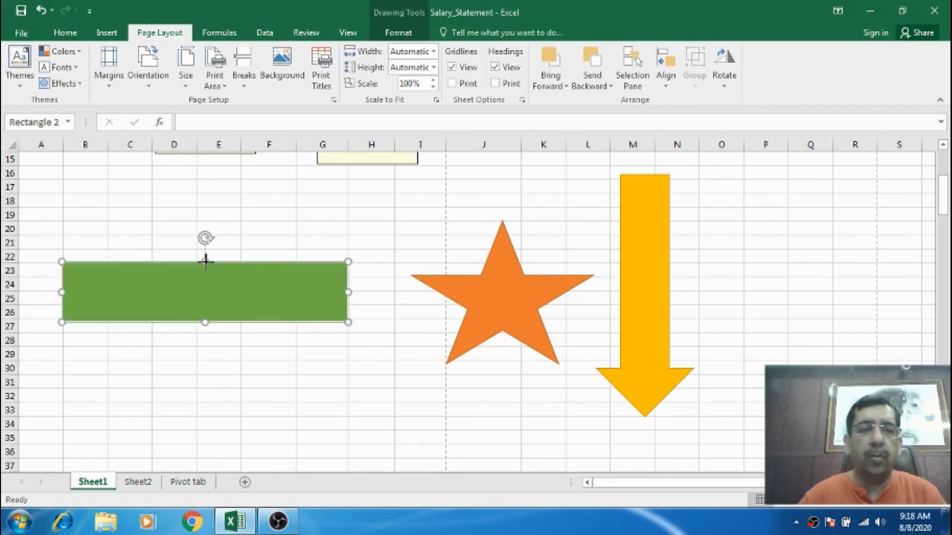
left_click_drag(205, 260, 215, 250)
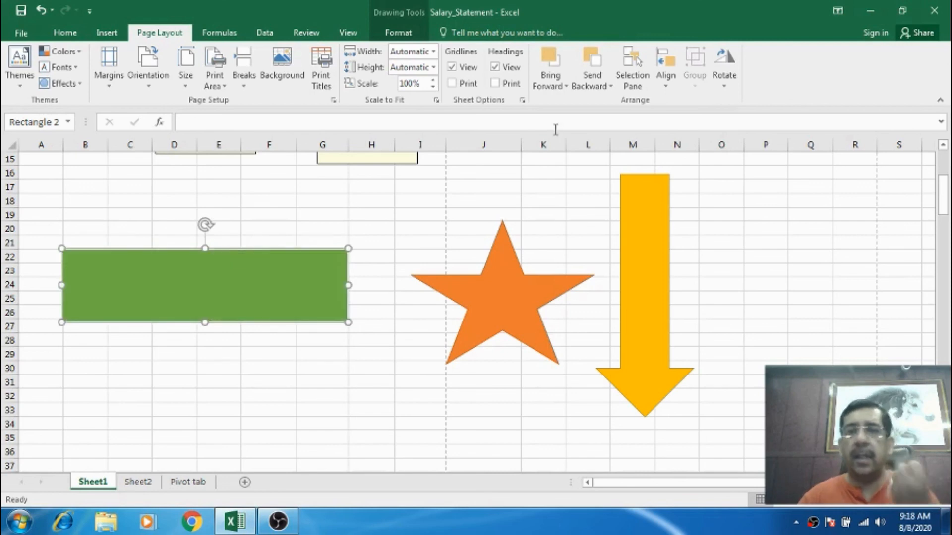
Switch snapping from grid to shape and move the rectangle until it snaps against the star's edge.
left_click(667, 82)
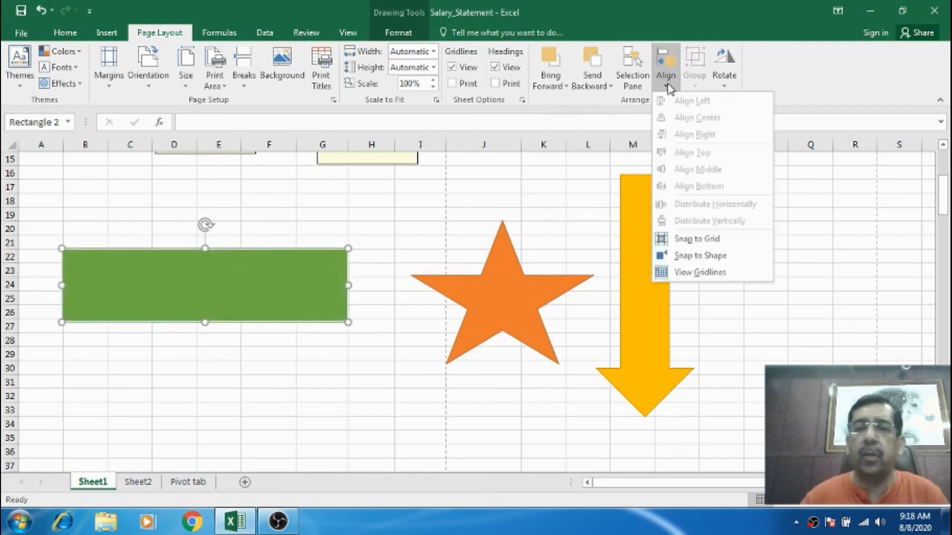
left_click(684, 241)
left_click(666, 70)
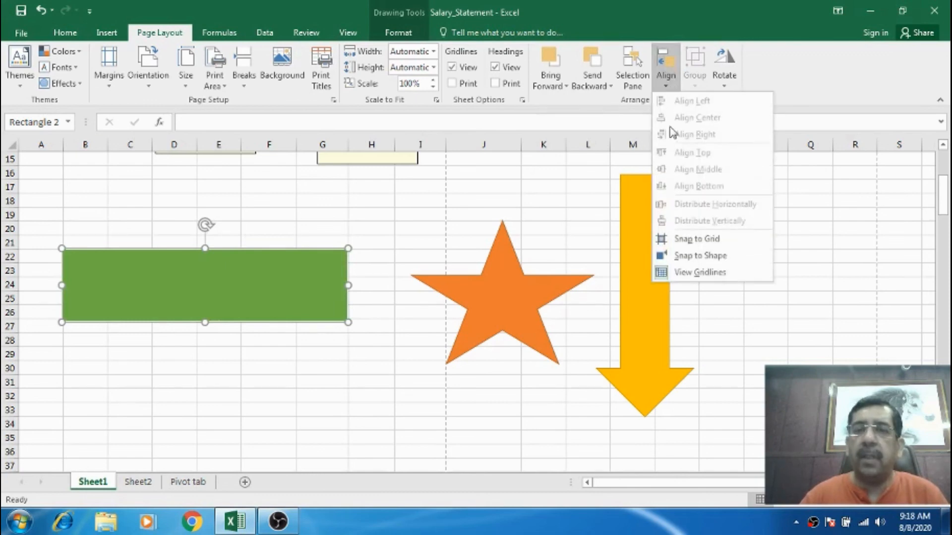
left_click(687, 257)
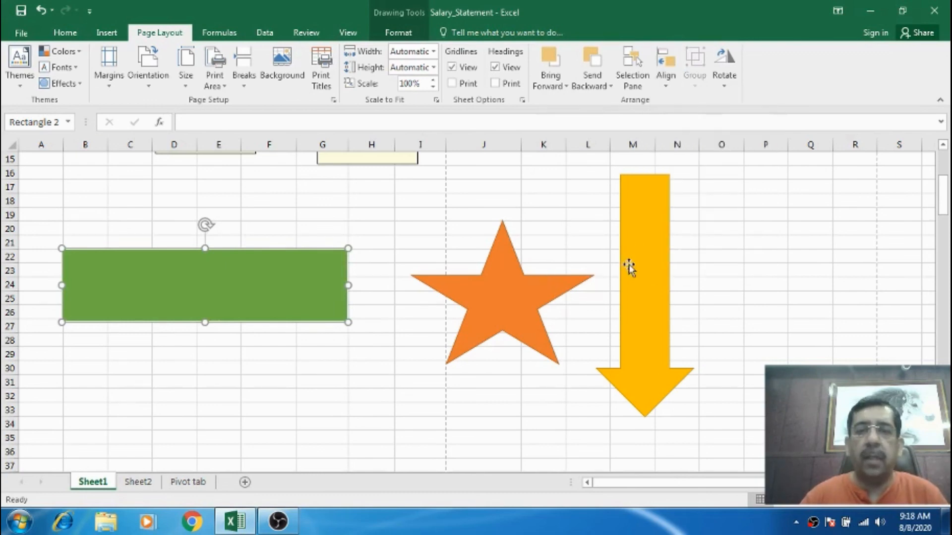
left_click_drag(323, 283, 391, 283)
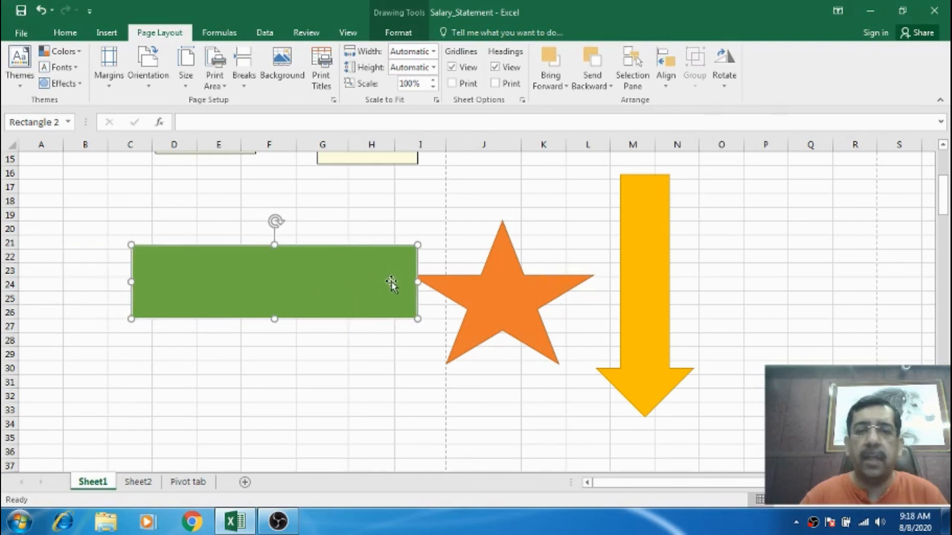
Hide the sheet gridlines and show them again.
left_click(671, 85)
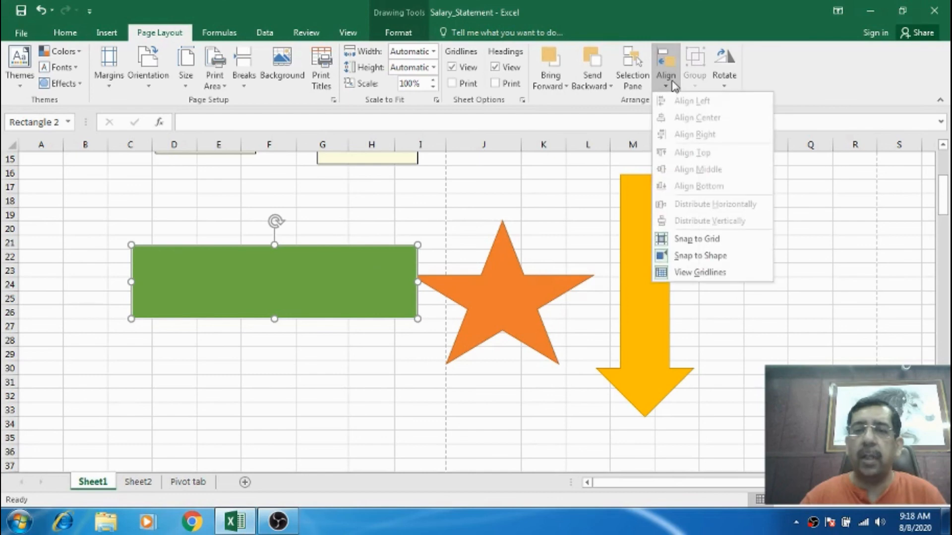
left_click(683, 274)
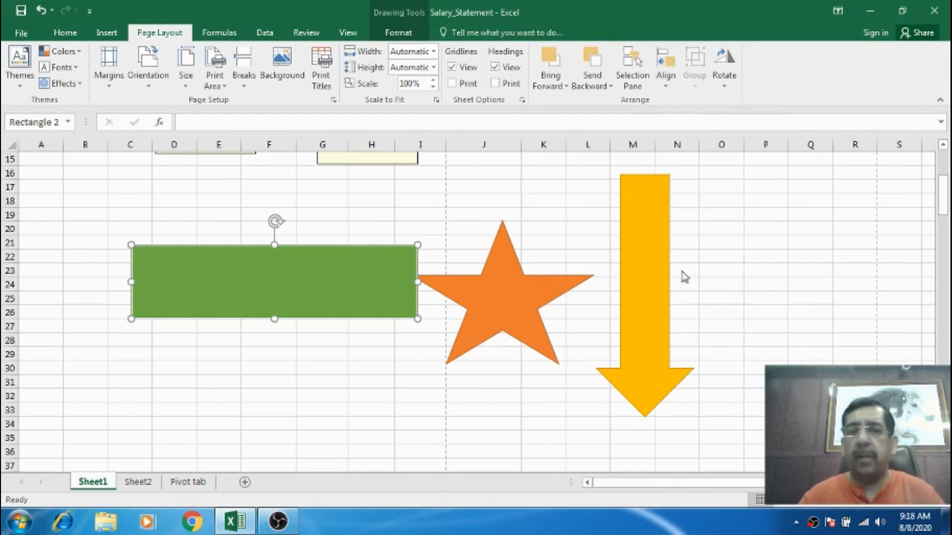
left_click(672, 85)
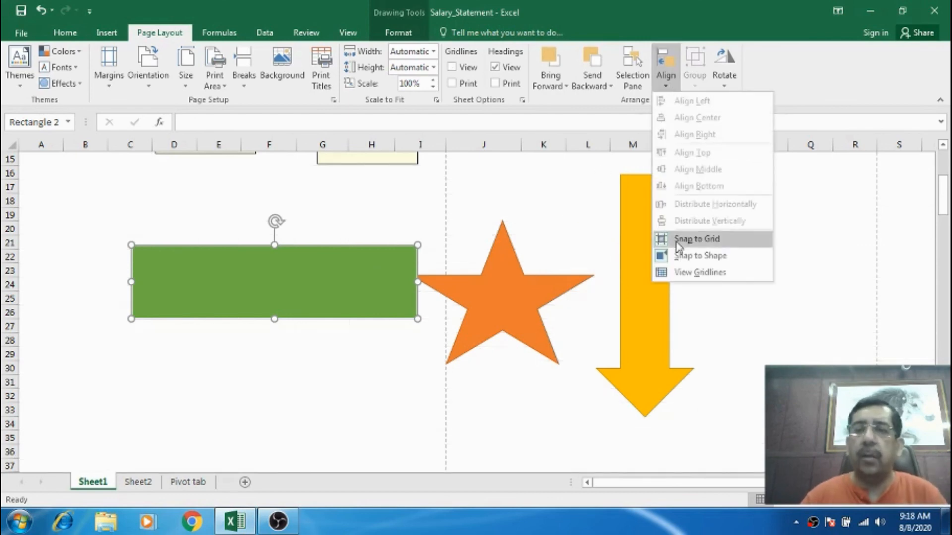
left_click(682, 272)
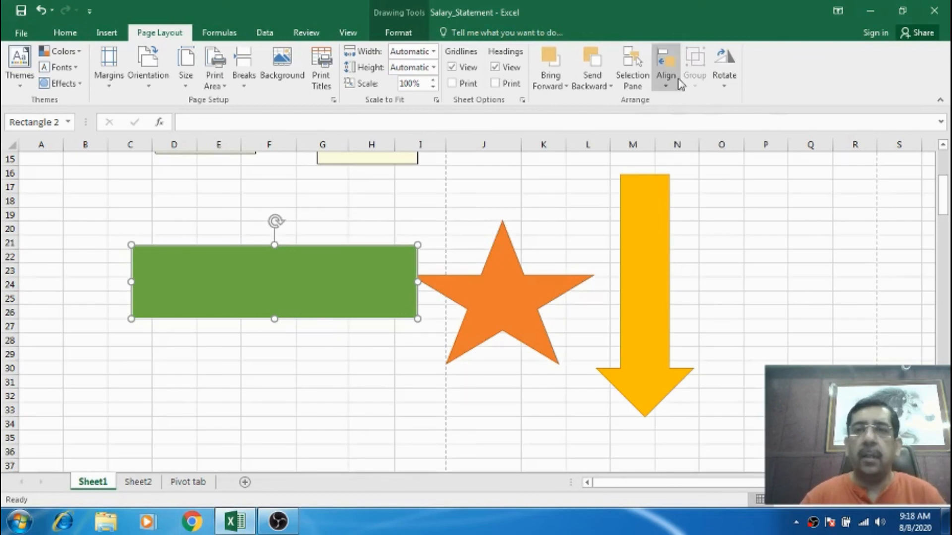
Group the rectangle, star and down arrow into one object.
left_click(495, 289, "ctrl")
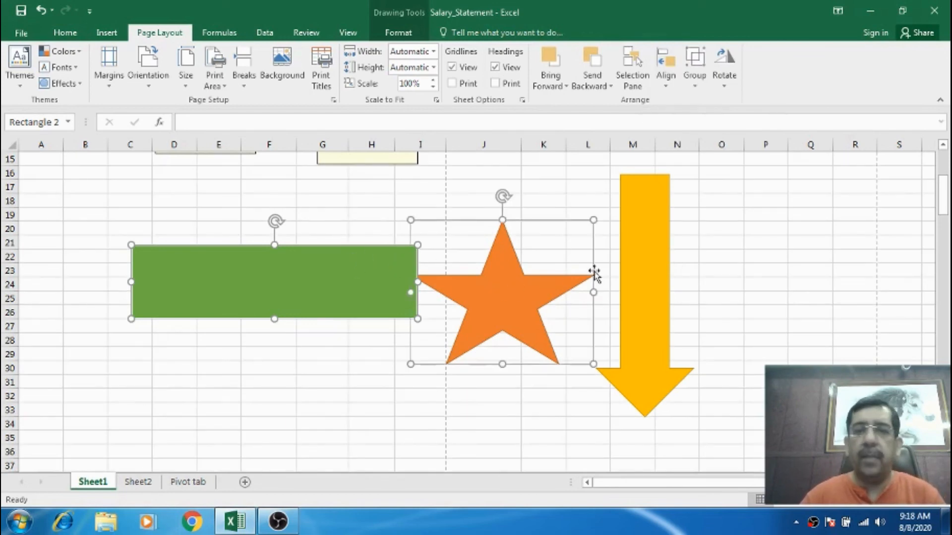
left_click(642, 246, "ctrl")
left_click(694, 84)
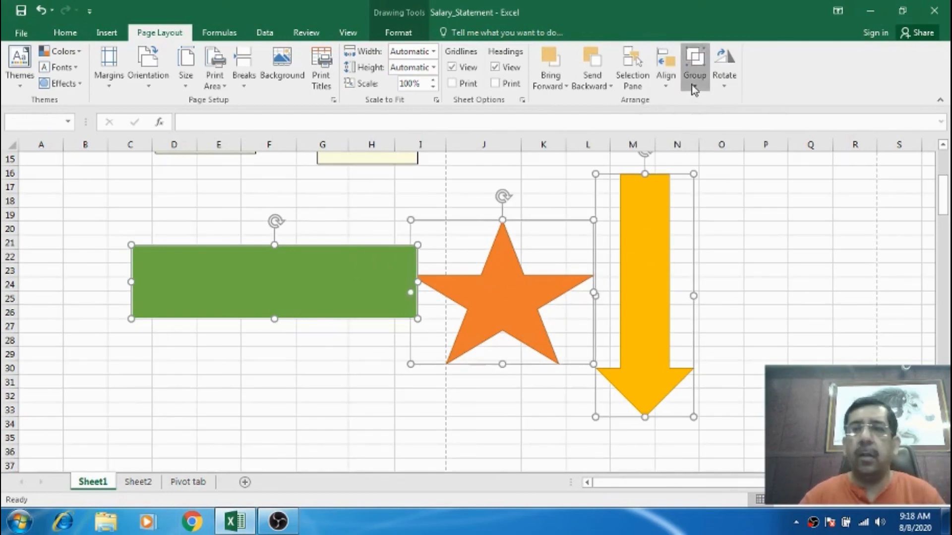
left_click(709, 101)
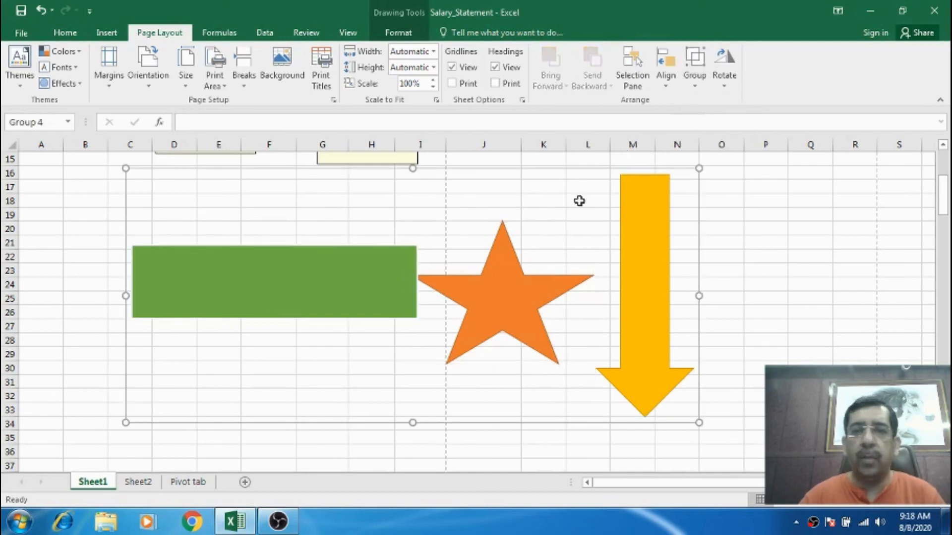
Ungroup the grouped shapes and deselect them.
left_click(696, 85)
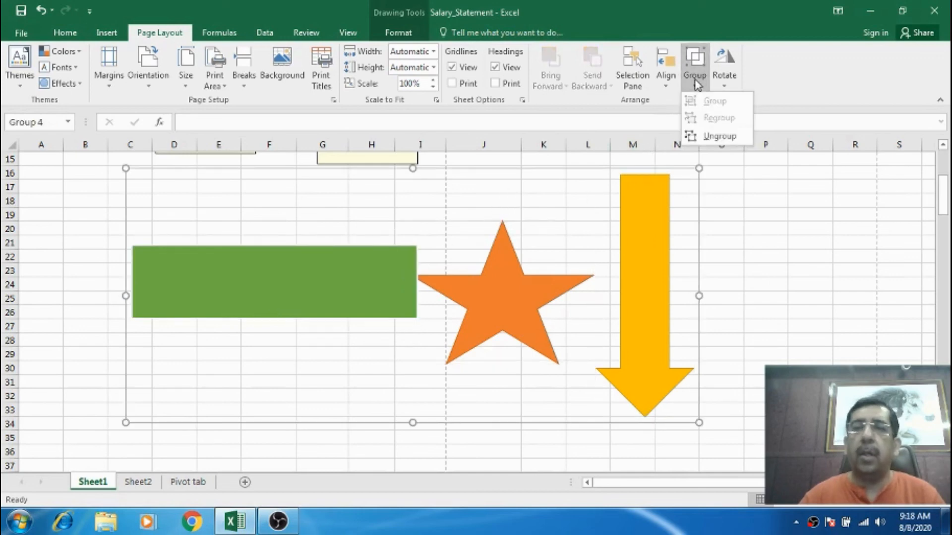
left_click(717, 136)
left_click(367, 200)
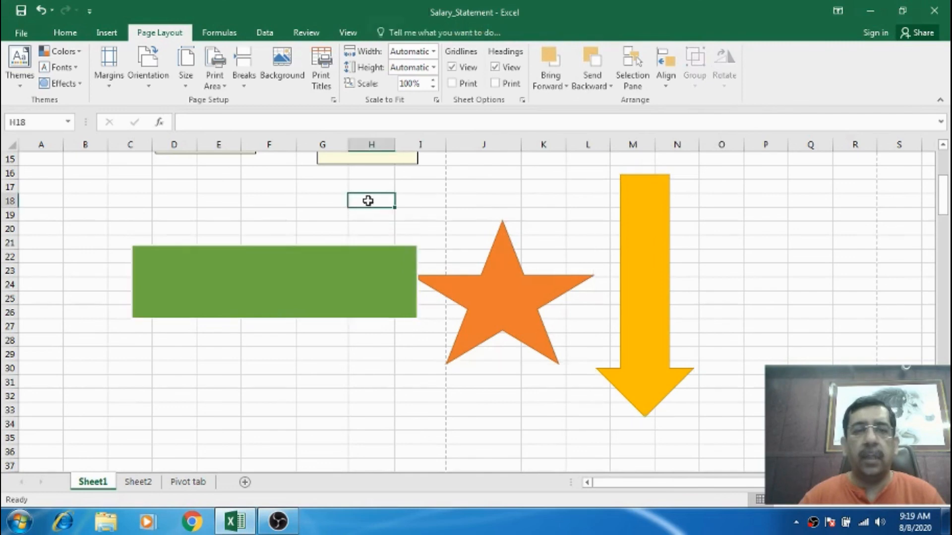
Move the star and the down arrow so they overlap the green rectangle.
left_click(336, 266)
left_click(502, 263)
left_click(631, 223)
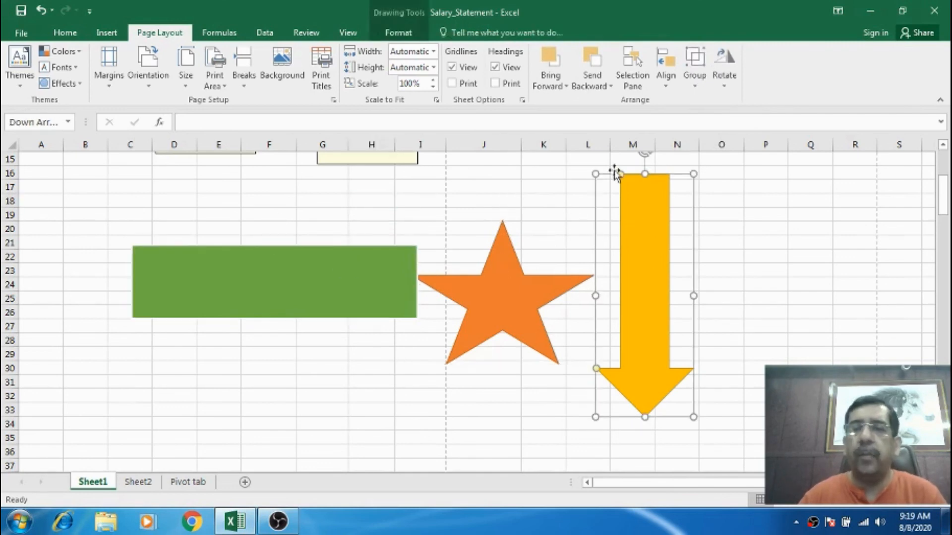
left_click(697, 84)
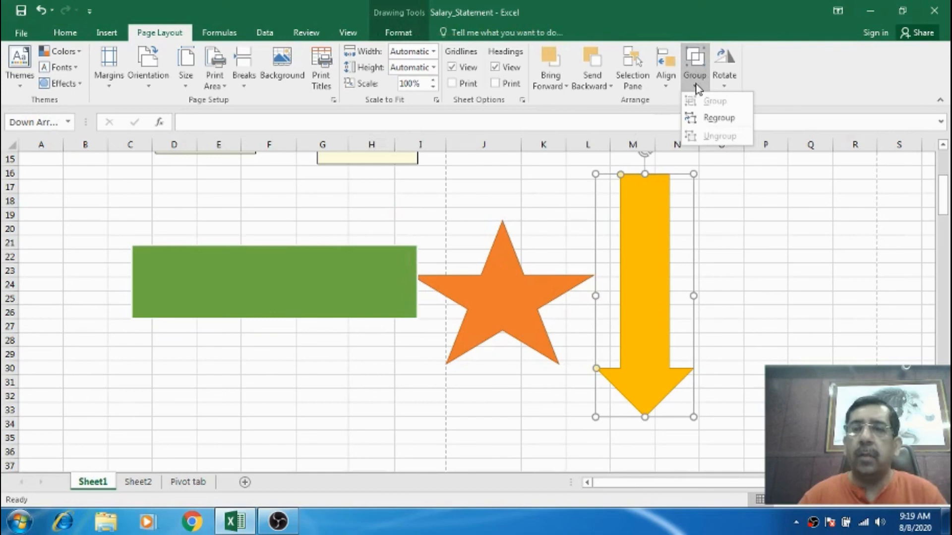
left_click(551, 251)
left_click_drag(487, 276, 345, 283)
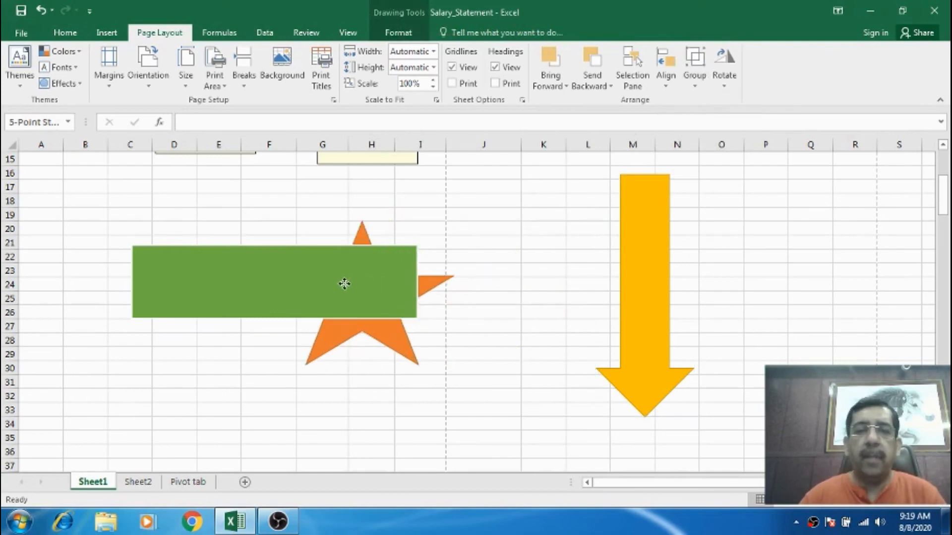
left_click_drag(624, 270, 229, 289)
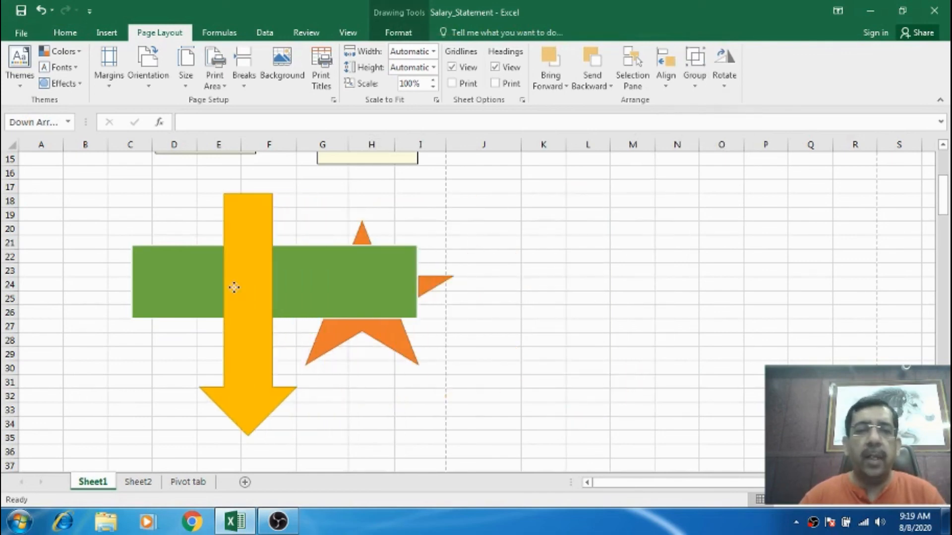
Group the overlapping rectangle, star and arrow into one object and move the group right toward column J.
left_click(367, 306, "shift")
left_click(384, 333, "shift")
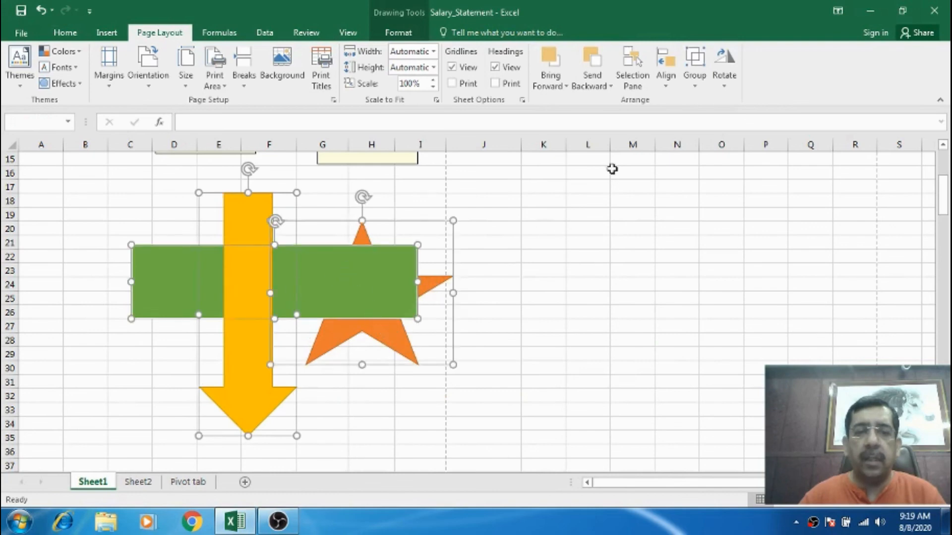
left_click(694, 67)
left_click(713, 99)
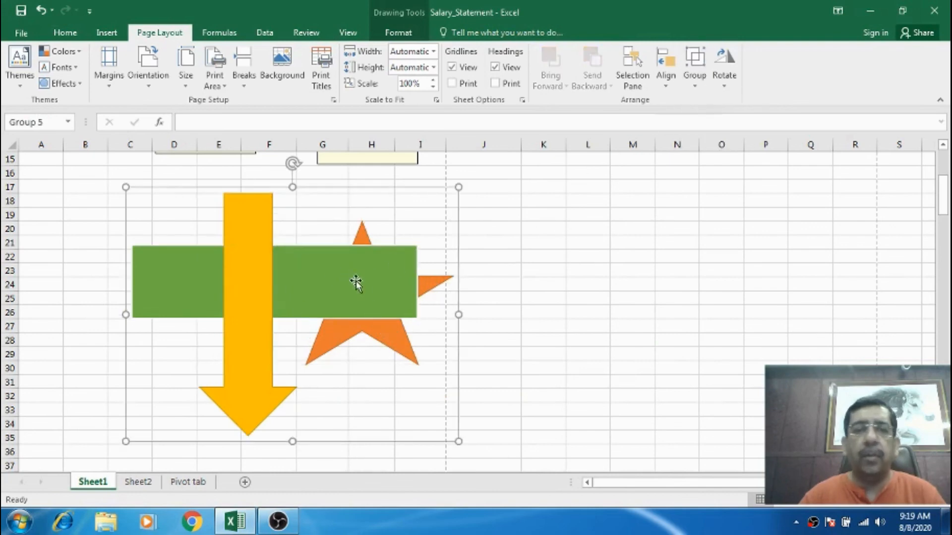
left_click_drag(356, 282, 556, 289)
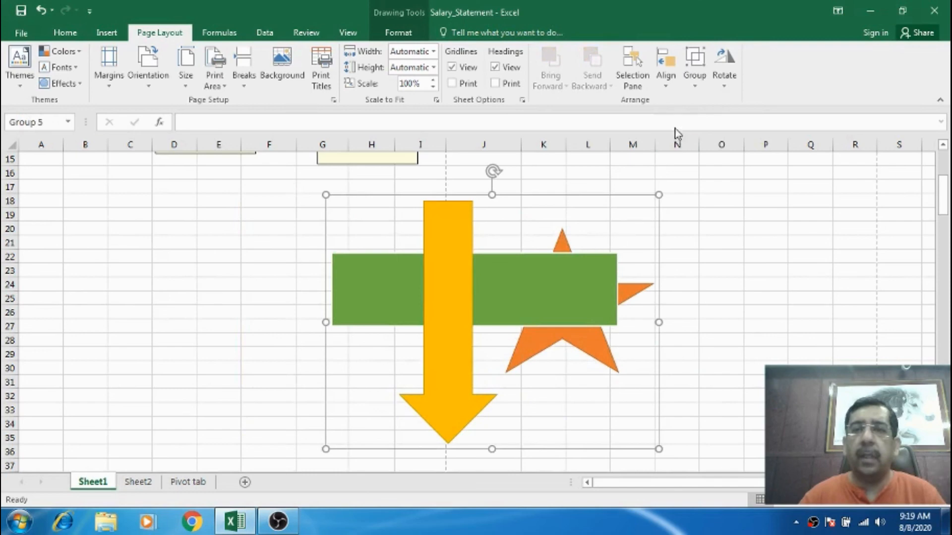
Ungroup the shapes and regroup them back into a single group.
left_click(696, 83)
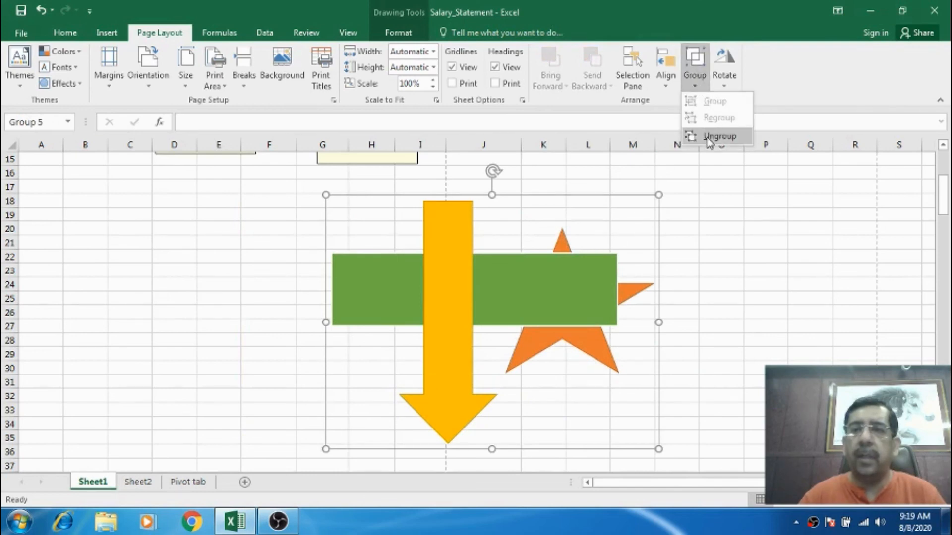
left_click(719, 136)
left_click(695, 80)
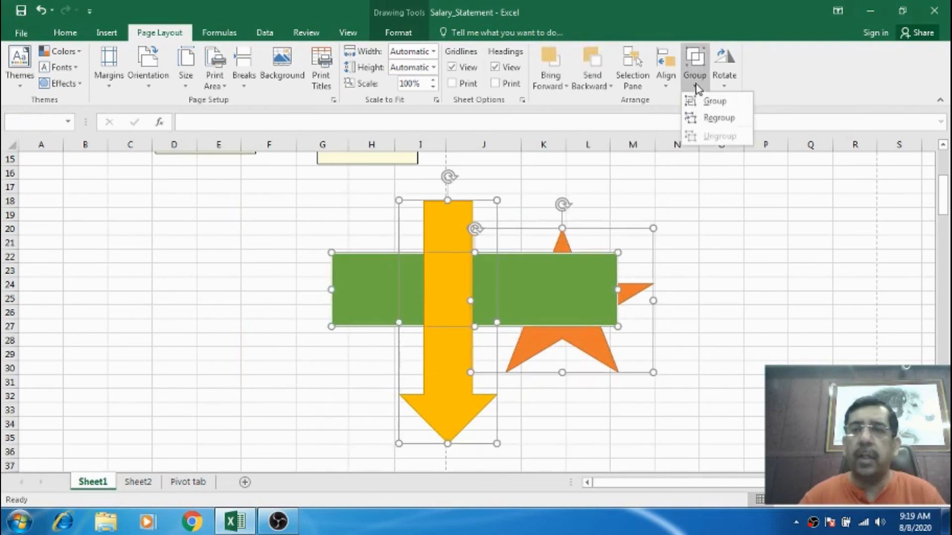
left_click(711, 121)
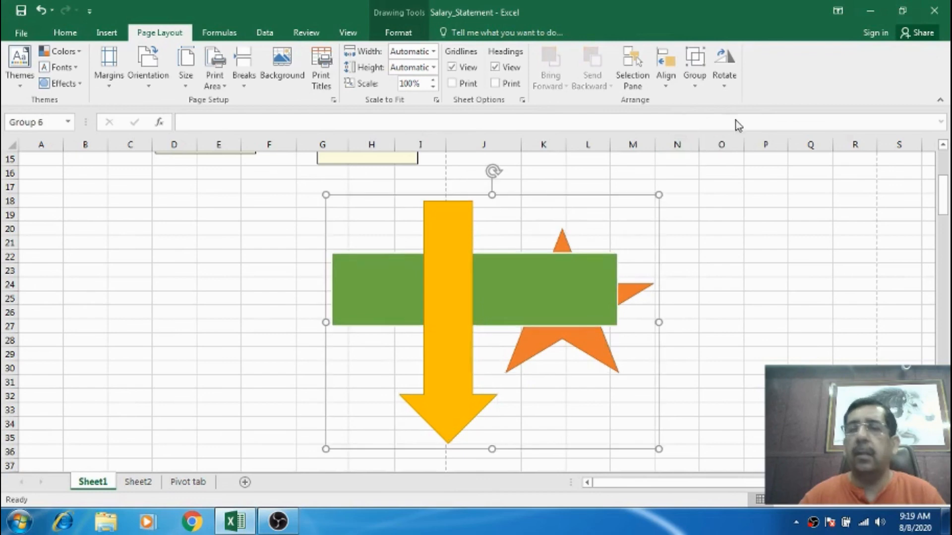
Rotate the group right 90° and then rotate it left 90° back.
left_click(724, 90)
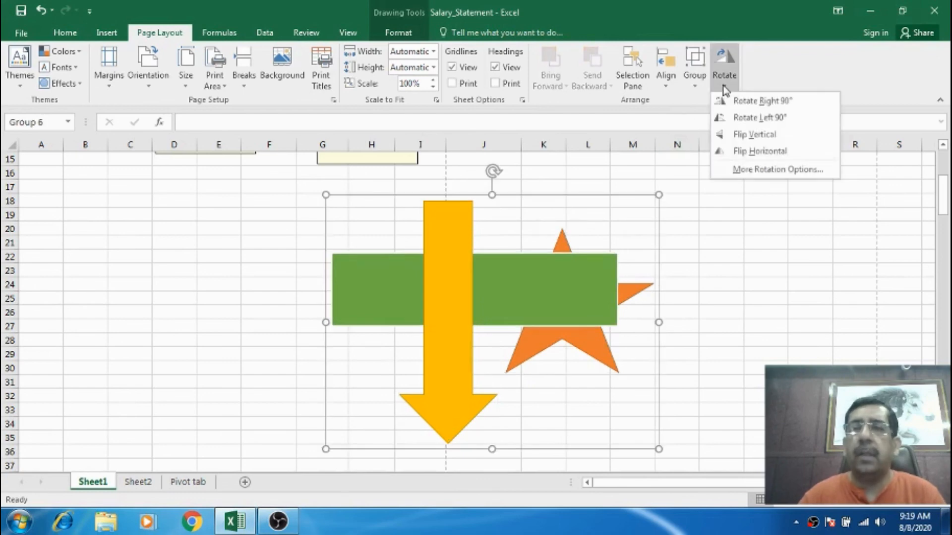
left_click(721, 101)
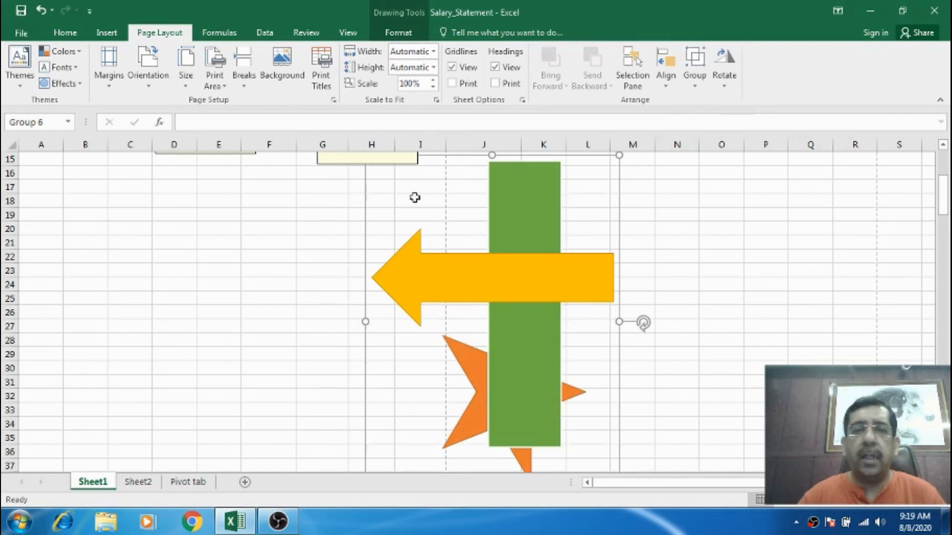
left_click(736, 83)
left_click(745, 118)
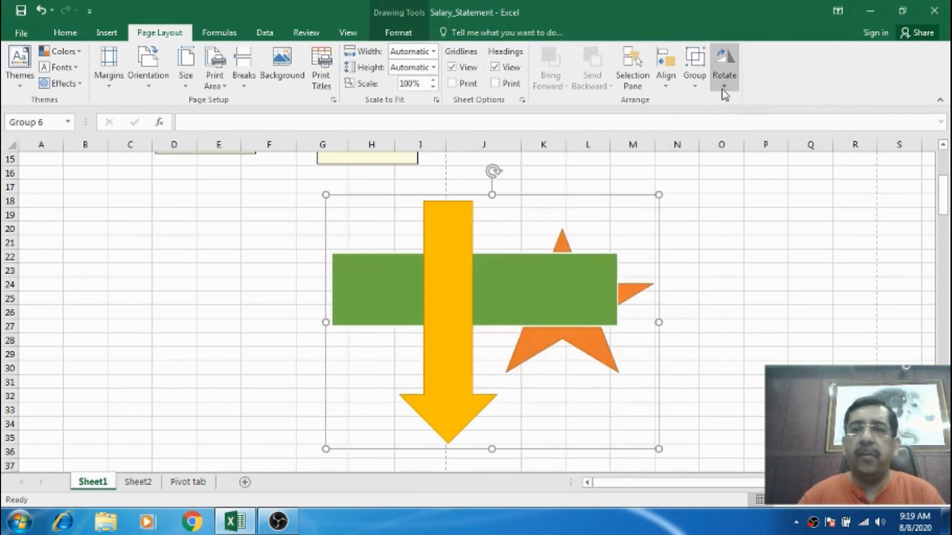
Flip the group vertically and then flip it horizontally.
left_click(725, 88)
left_click(741, 134)
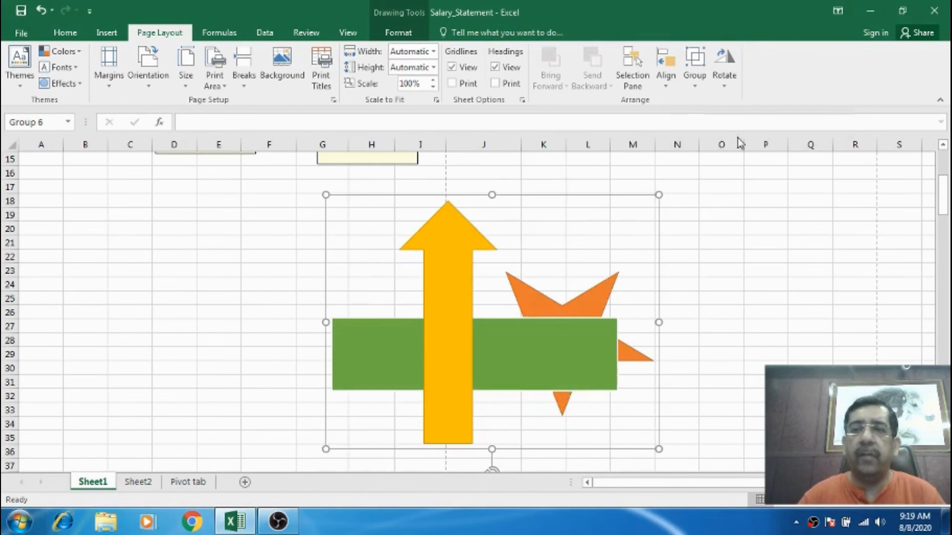
left_click(728, 86)
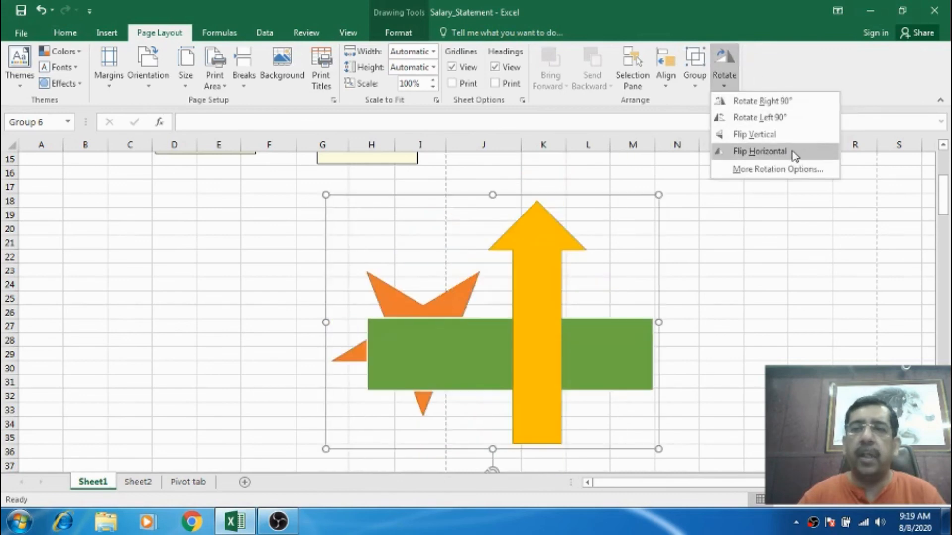
left_click(794, 154)
Open the group's more rotation options and set its rotation to 35° and scale height to 75%.
left_click(724, 87)
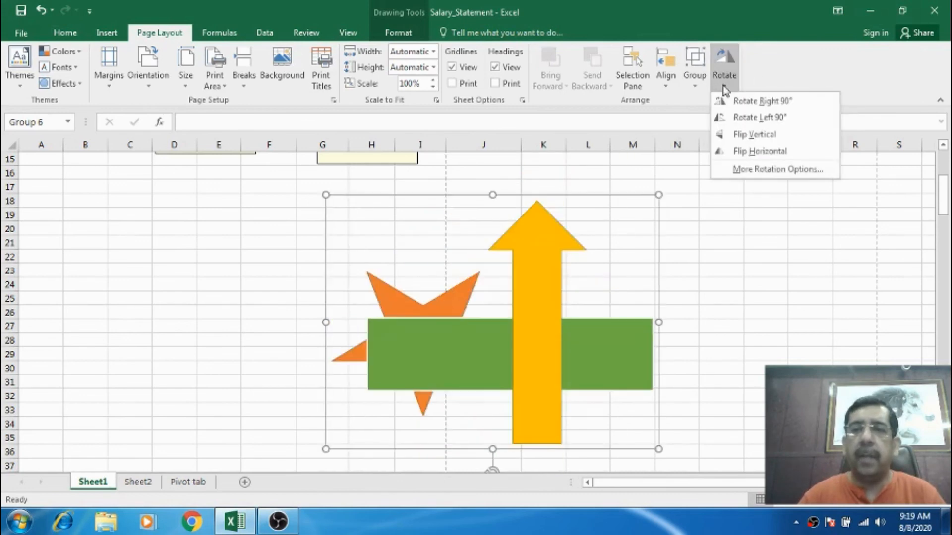
left_click(779, 172)
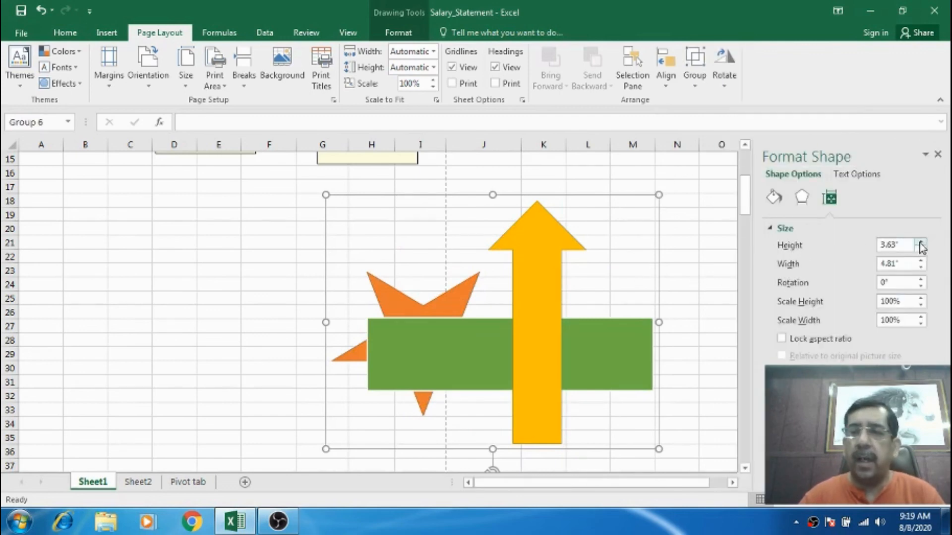
left_click_drag(921, 254, 921, 301)
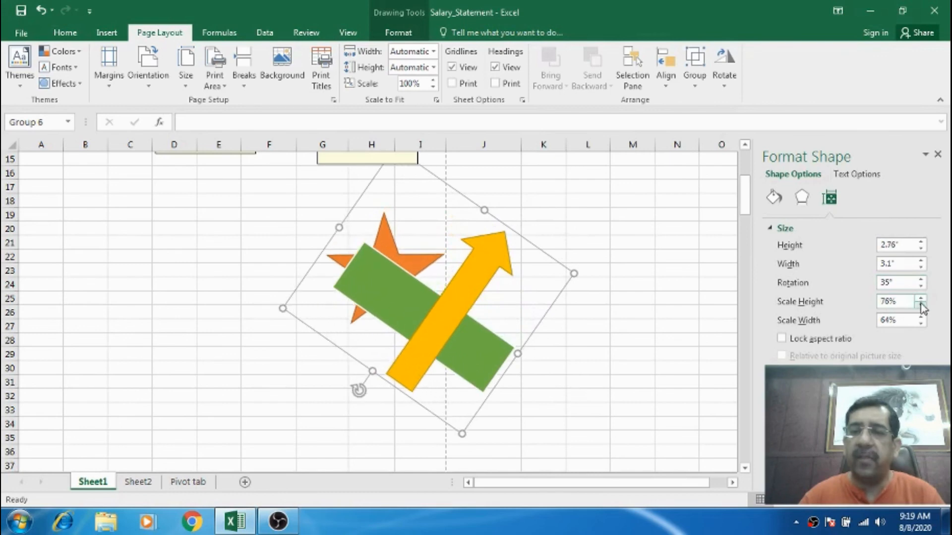
left_click(921, 305)
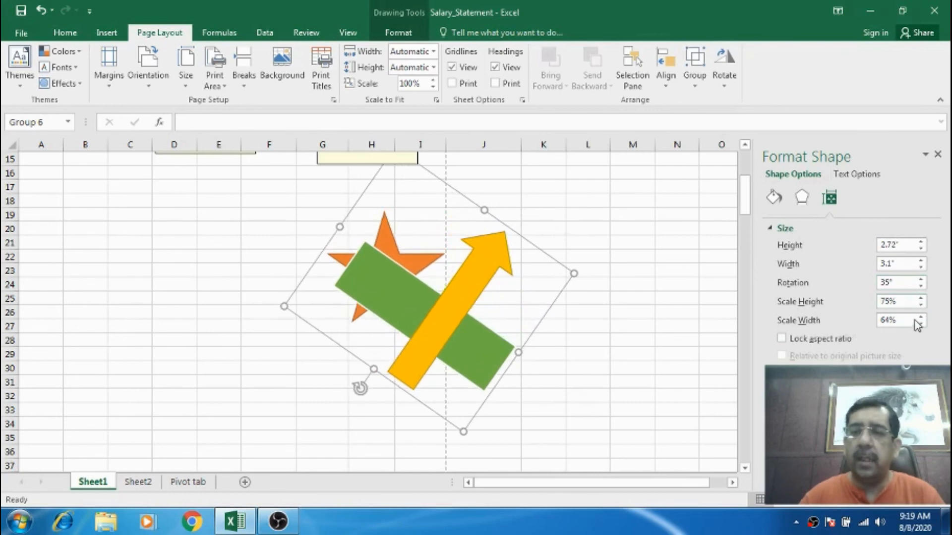
Set the group's scale width to 72% and lock its aspect ratio.
left_click_drag(921, 316, 921, 322)
left_click(803, 341)
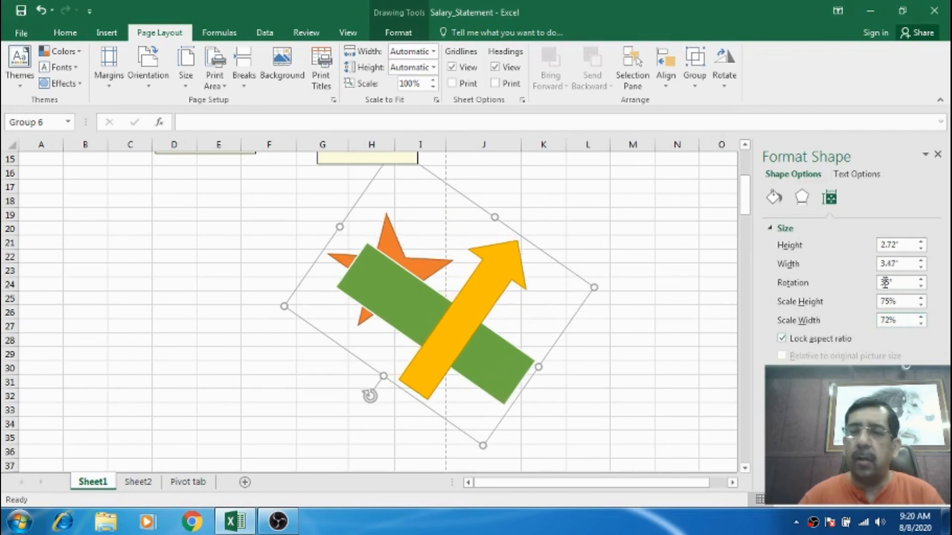
Resize the group proportionally to a height of 2.1" and close the format shape options.
left_click(920, 241)
left_click(920, 242)
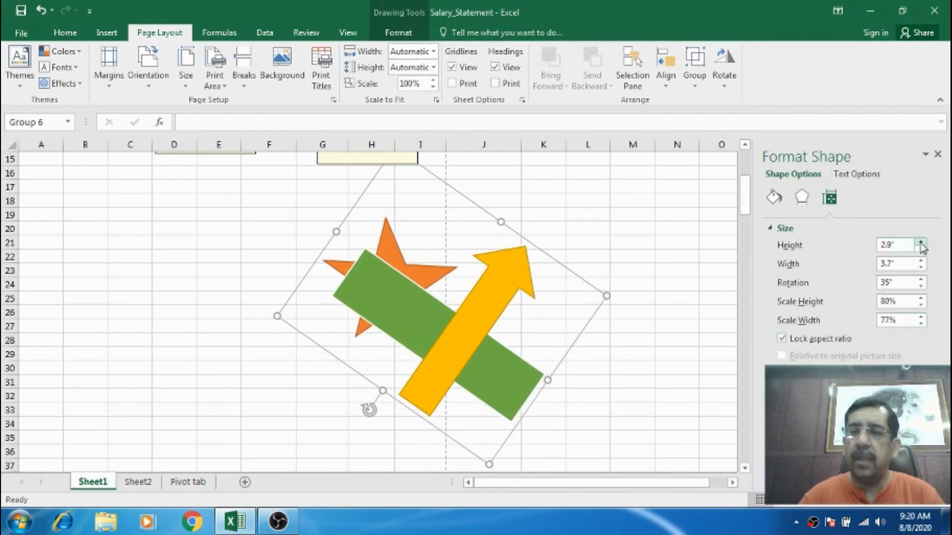
left_click(921, 242)
left_click_drag(921, 249, 921, 250)
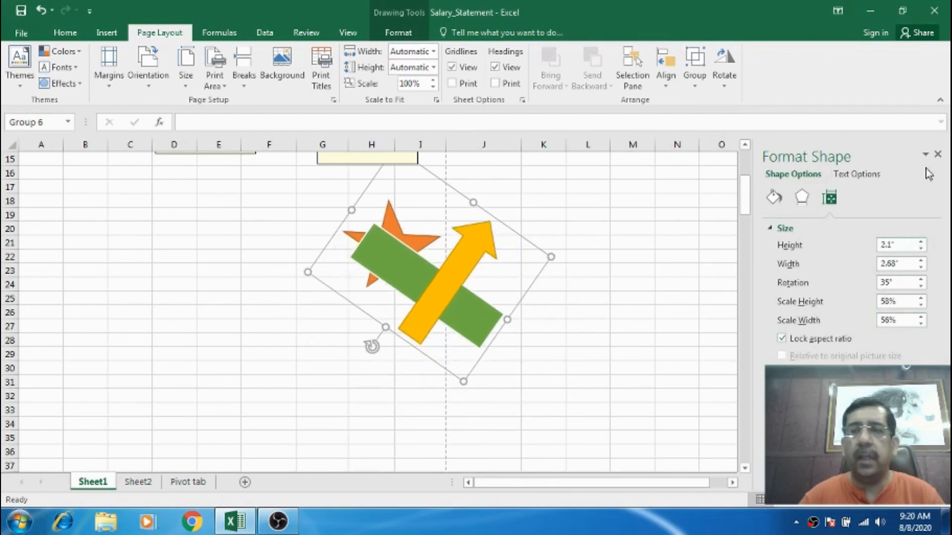
left_click(938, 155)
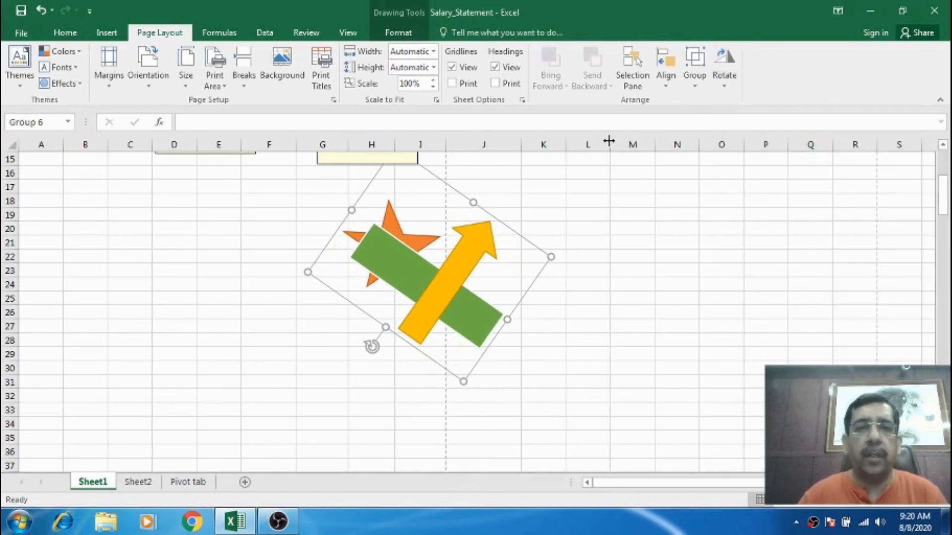
Select the grouped shapes and delete them from the sheet.
left_click_drag(448, 240, 526, 271)
left_click(484, 213)
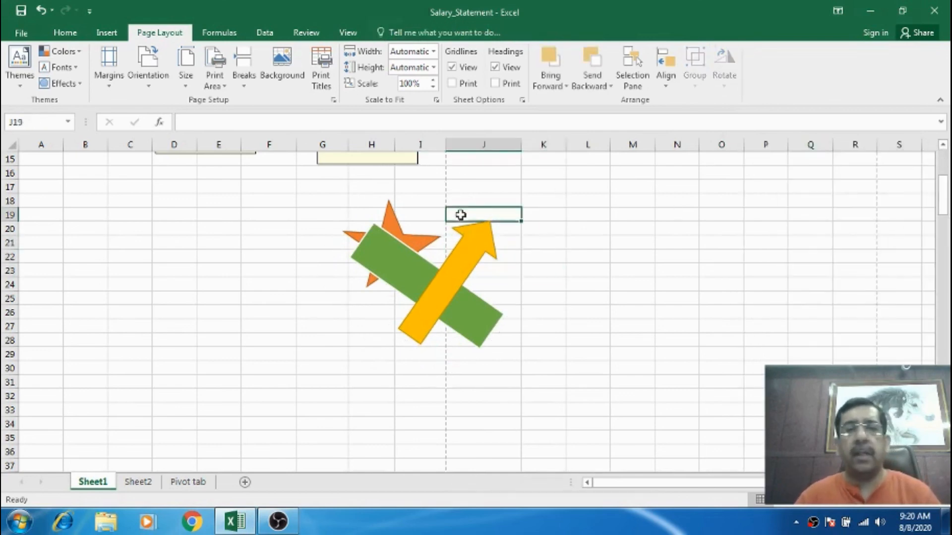
left_click(394, 226)
key("Delete")
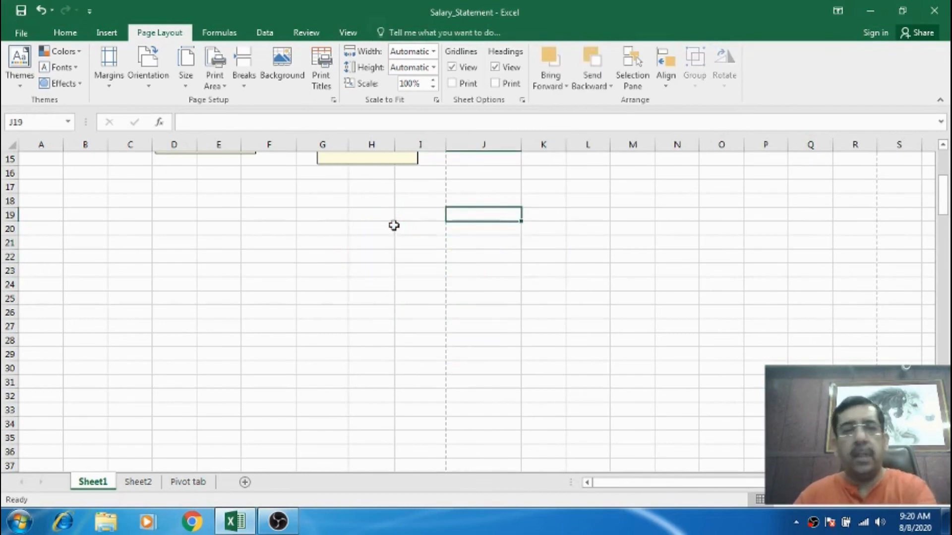